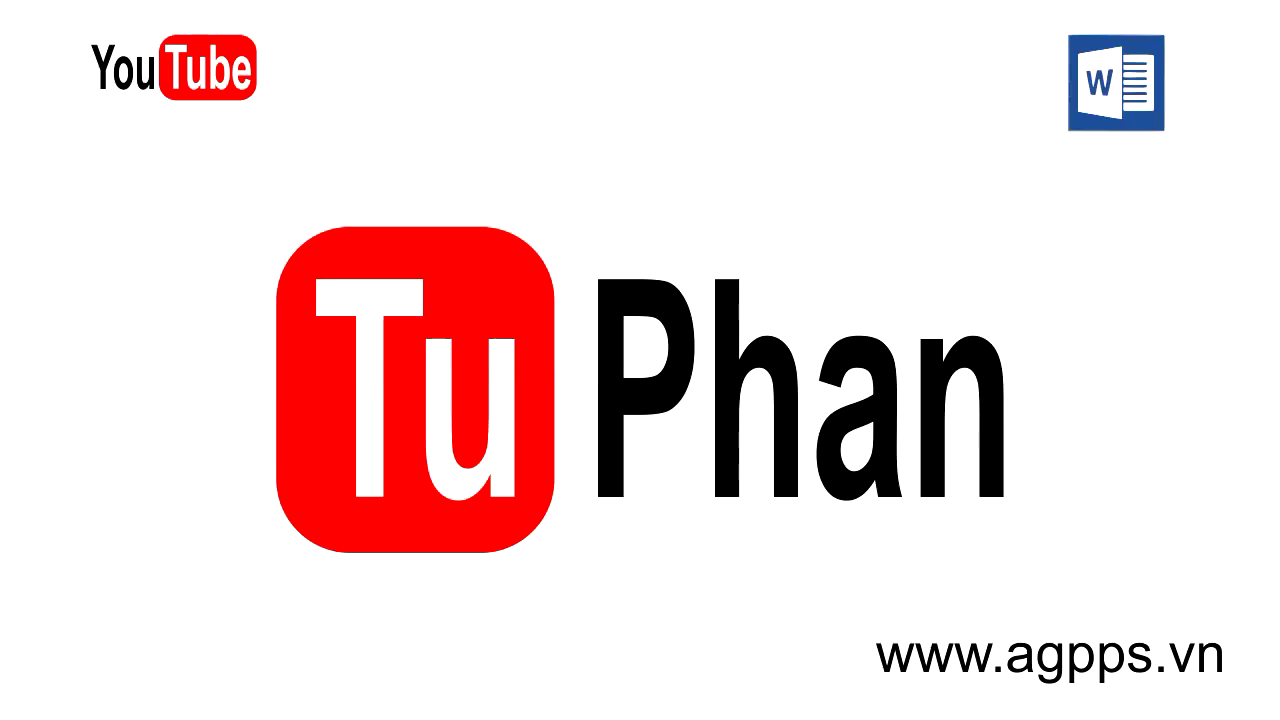
- Turn the speaker volume down to 22
{"action": "scroll", "coordinate": [1040, 650], "scroll_direction": "down", "scroll_amount": 9}
{"action": "scroll", "coordinate": [1040, 650], "scroll_direction": "down", "scroll_amount": 6}
{"action": "scroll", "coordinate": [1038, 652], "scroll_direction": "down", "scroll_amount": 6}
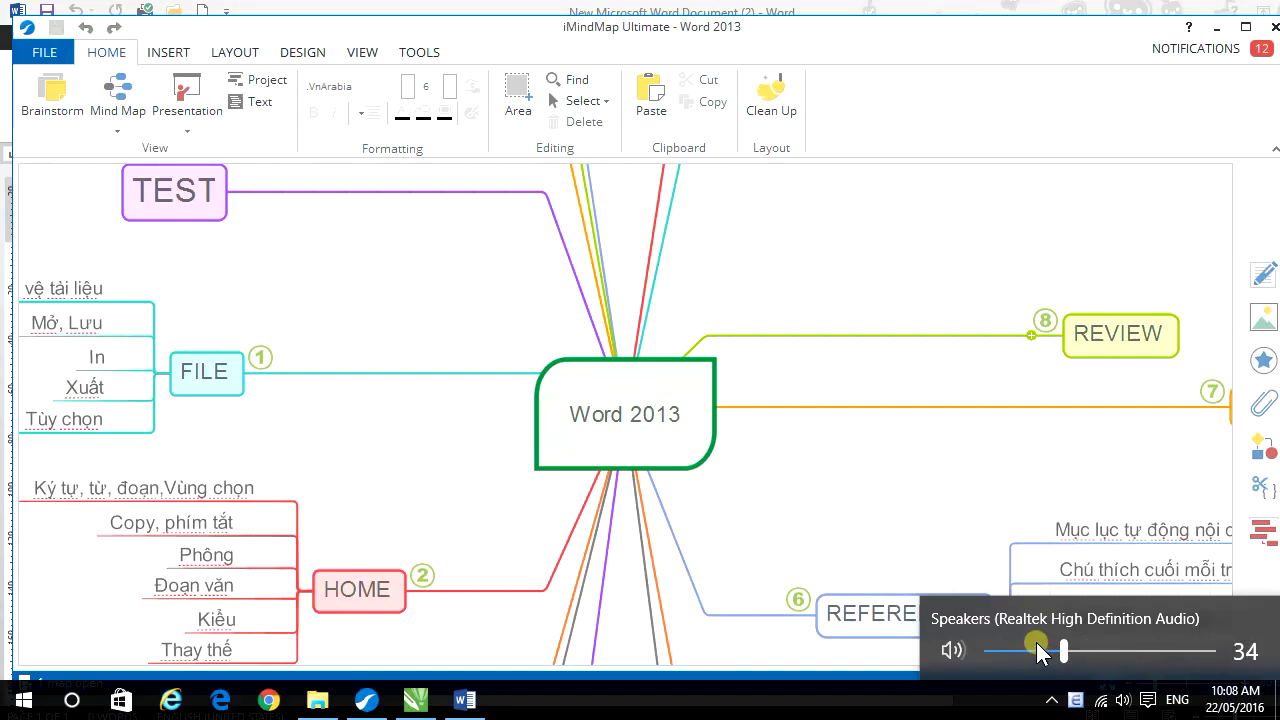
{"action": "left_click_drag", "start_coordinate": [1038, 652], "coordinate": [1032, 652]}
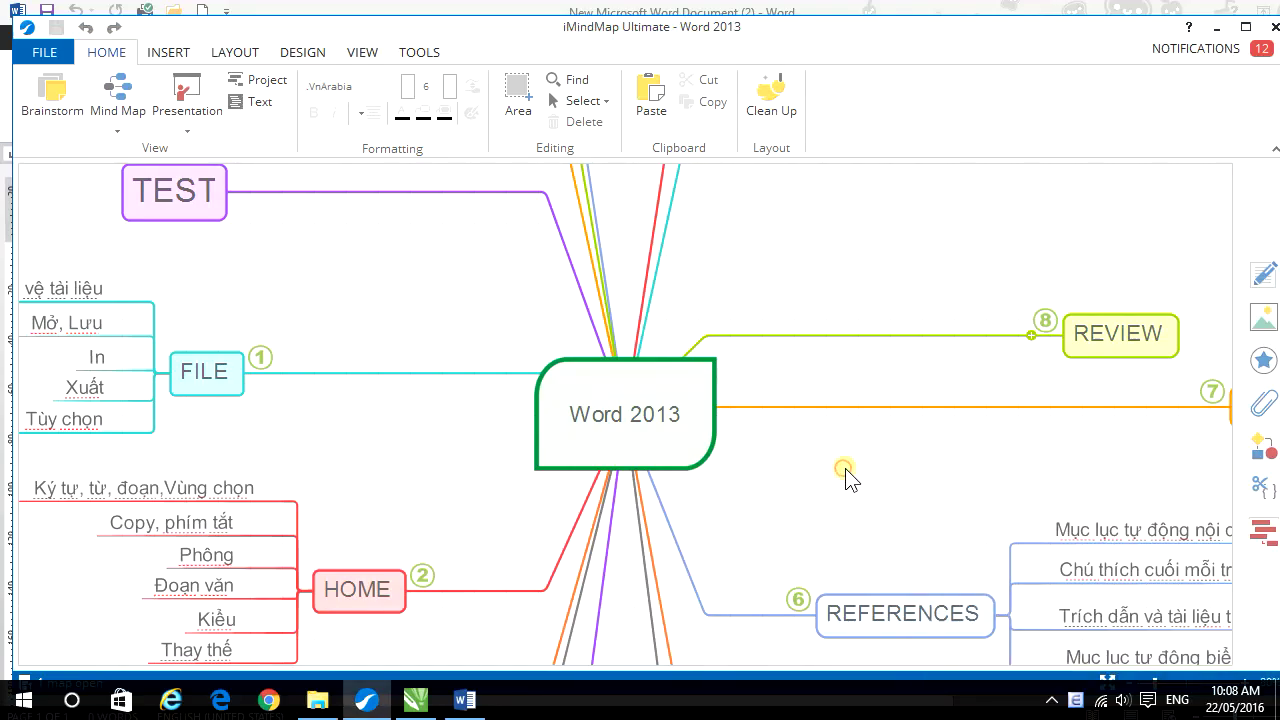
- Centre the MAILINGS branch and its items on the iMindMap canvas, then switch to Word
{"action": "left_click_drag", "start_coordinate": [894, 480], "coordinate": [663, 457]}
{"action": "left_click_drag", "start_coordinate": [862, 462], "coordinate": [671, 466]}
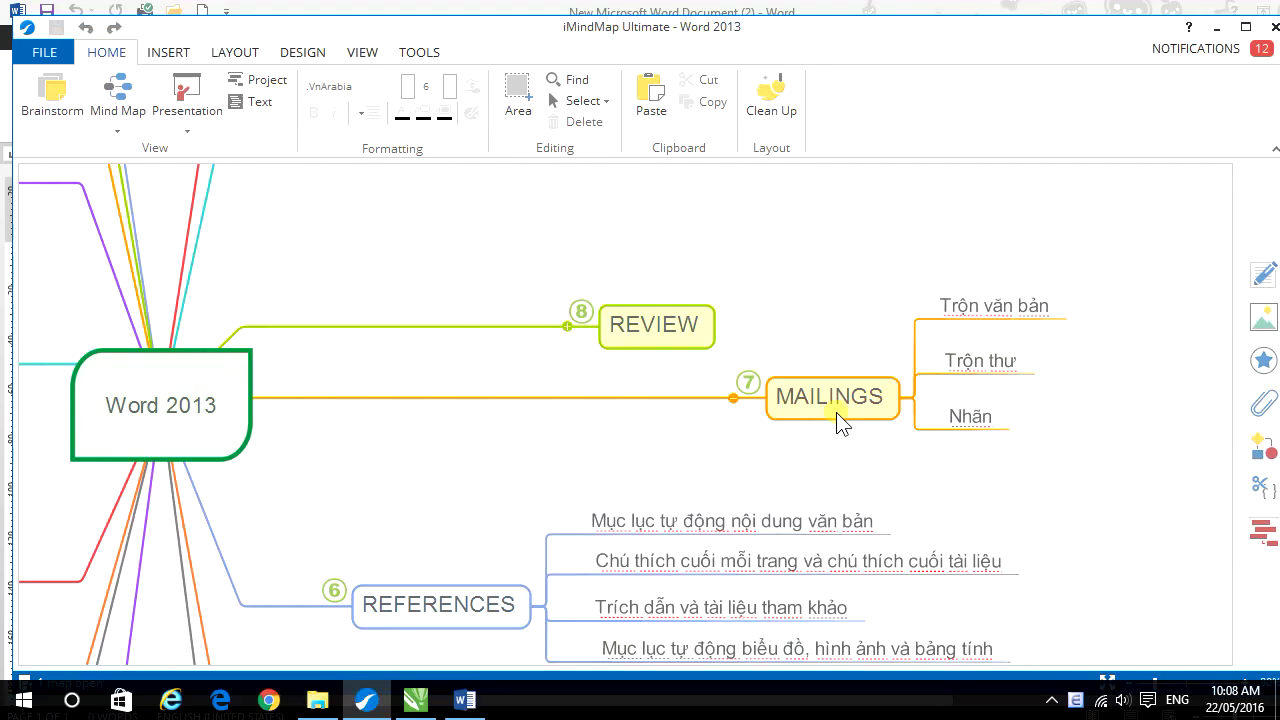
{"action": "left_click_drag", "start_coordinate": [571, 455], "coordinate": [780, 455]}
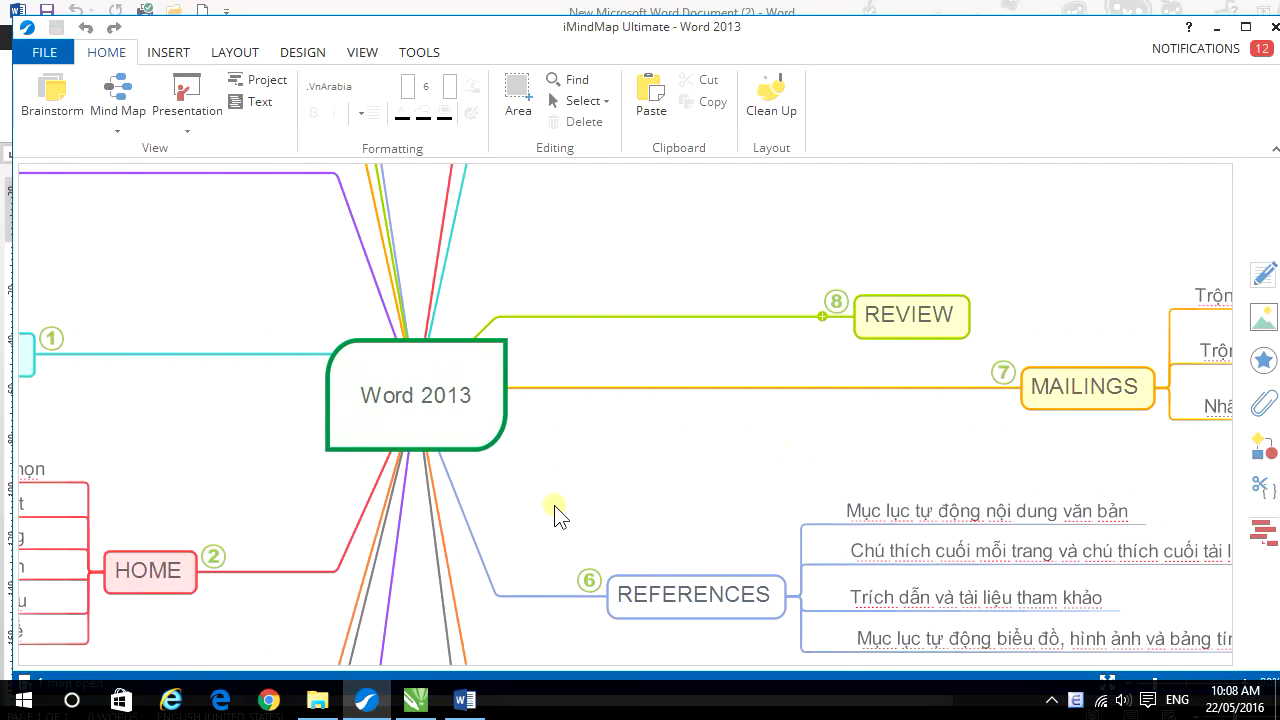
{"action": "left_click", "coordinate": [472, 702]}
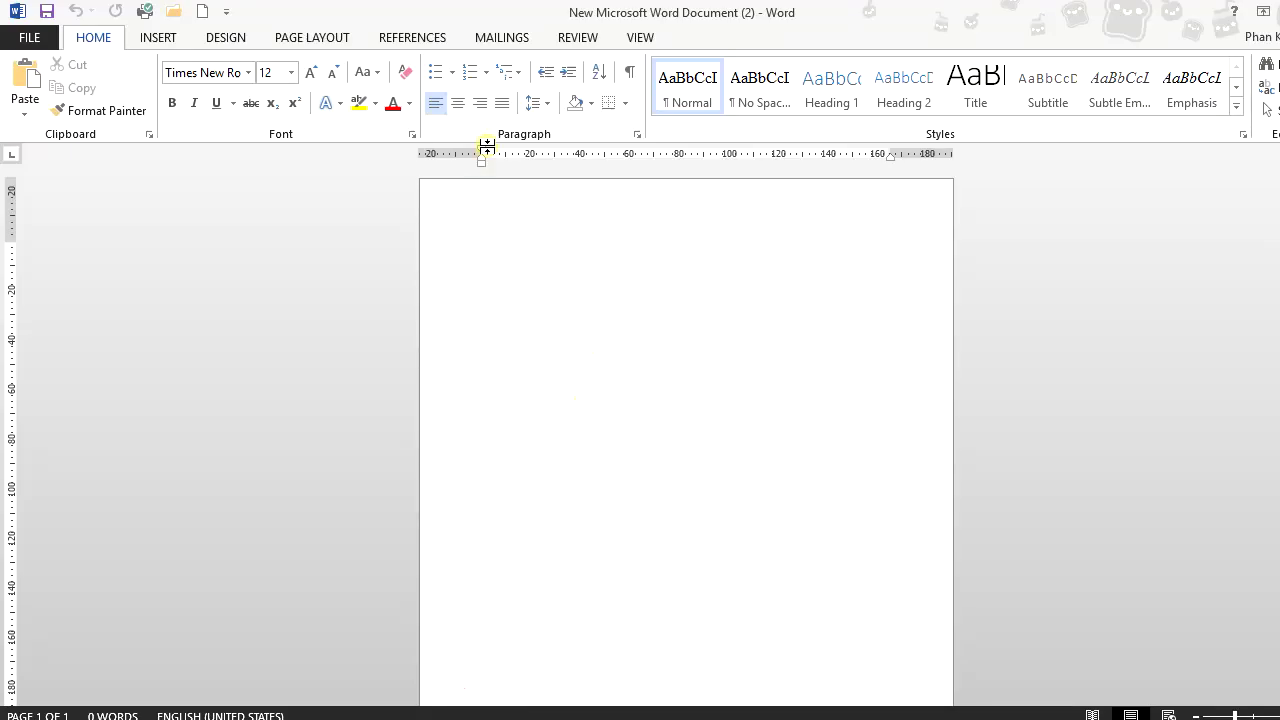
- Show the MAILINGS tab and browse the Start Mail Merge types without choosing one
{"action": "left_click", "coordinate": [504, 37]}
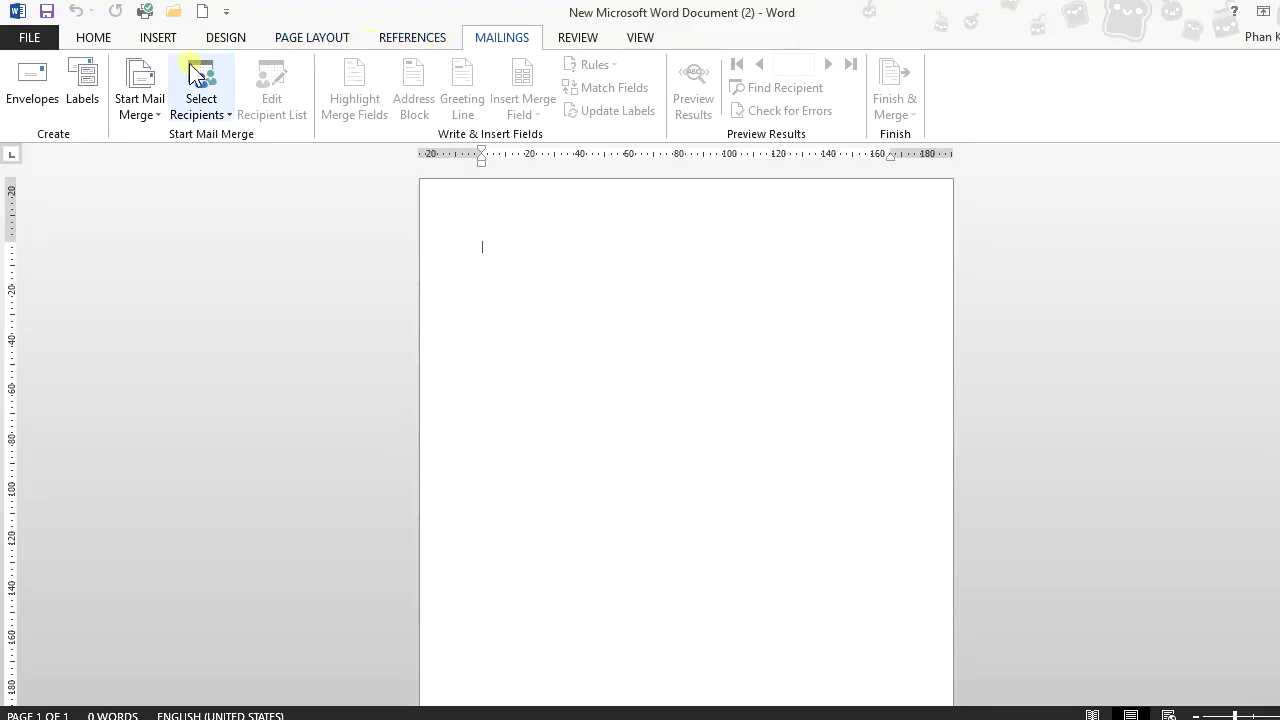
{"action": "left_click", "coordinate": [149, 113]}
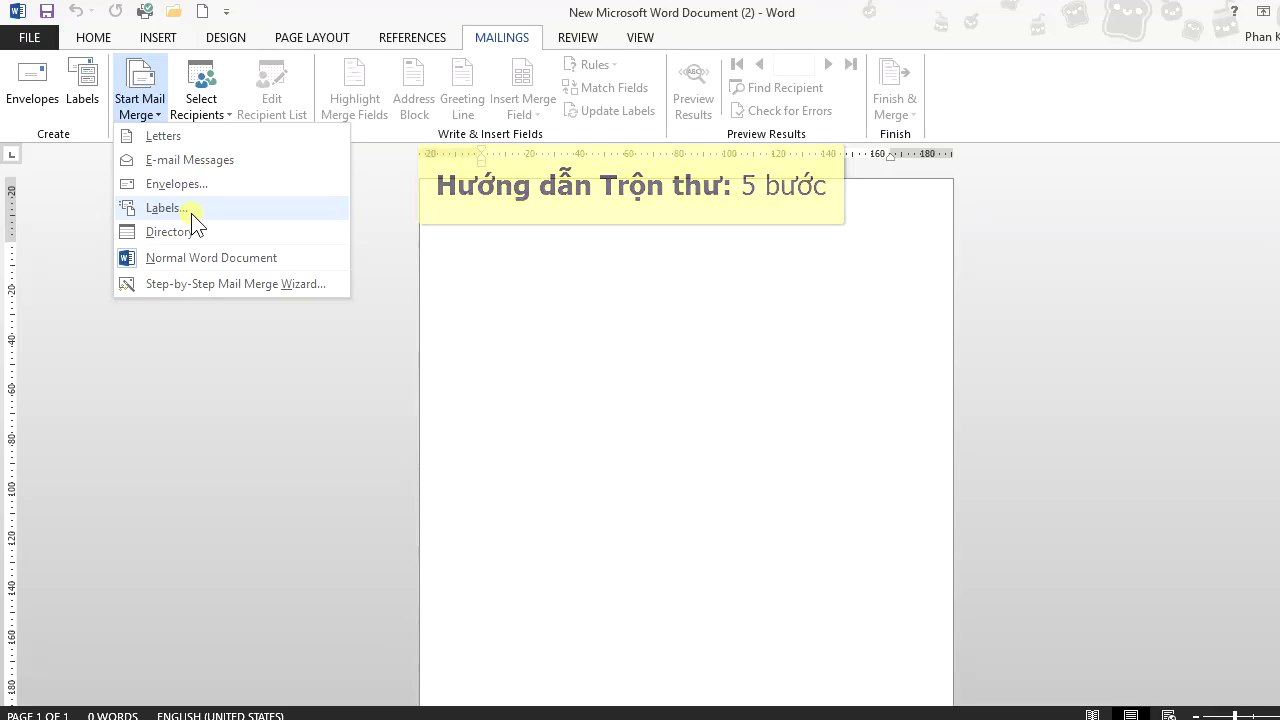
{"action": "left_click", "coordinate": [353, 205]}
{"action": "left_click", "coordinate": [147, 118]}
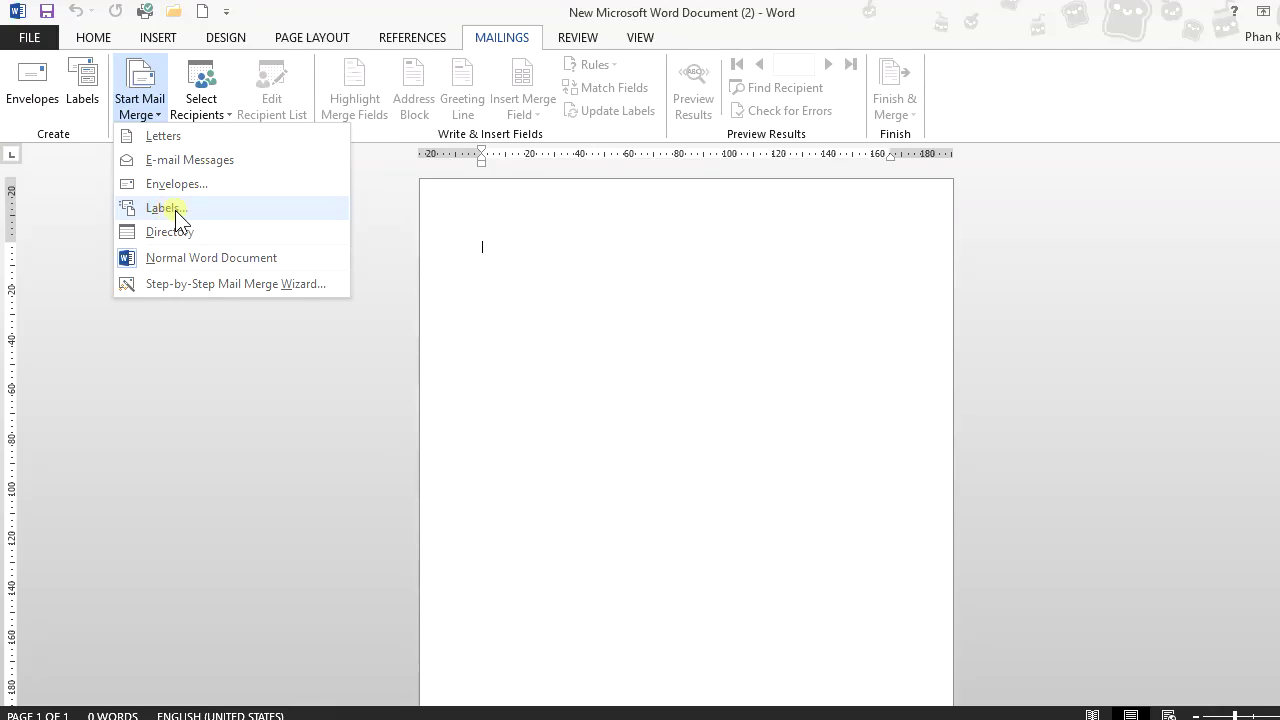
{"action": "left_click", "coordinate": [190, 343]}
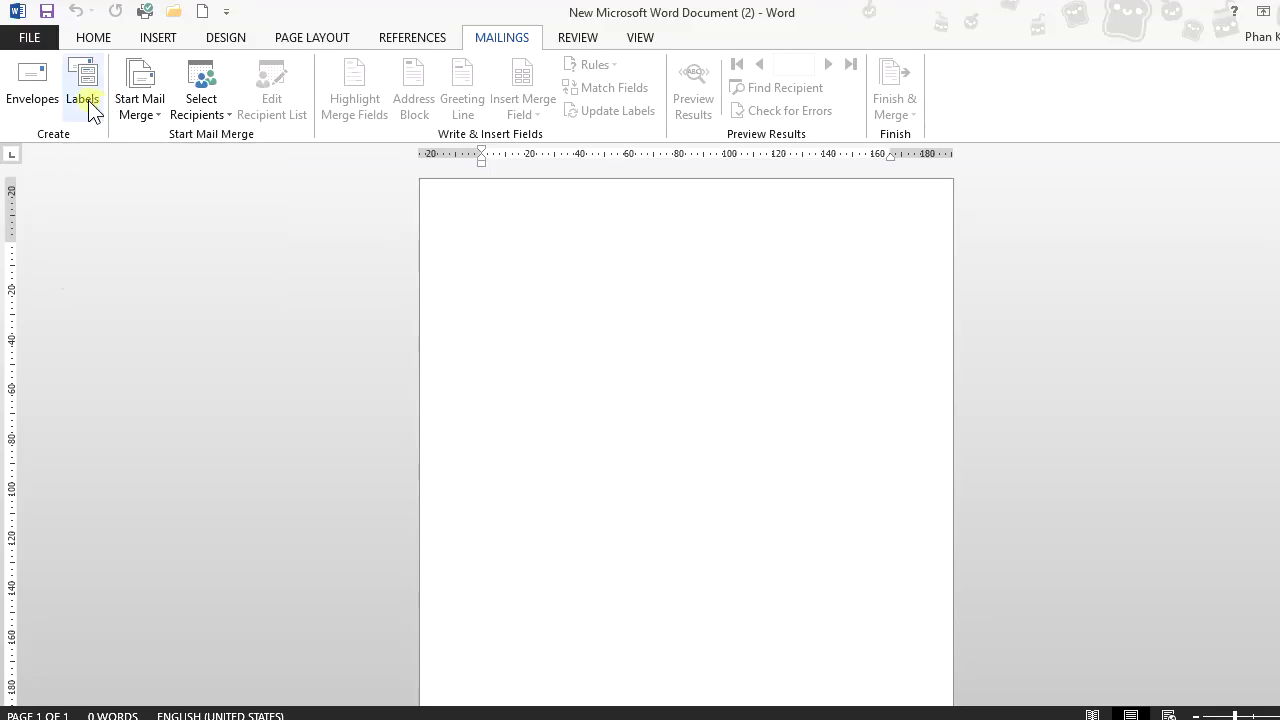
{"action": "left_click", "coordinate": [87, 100]}
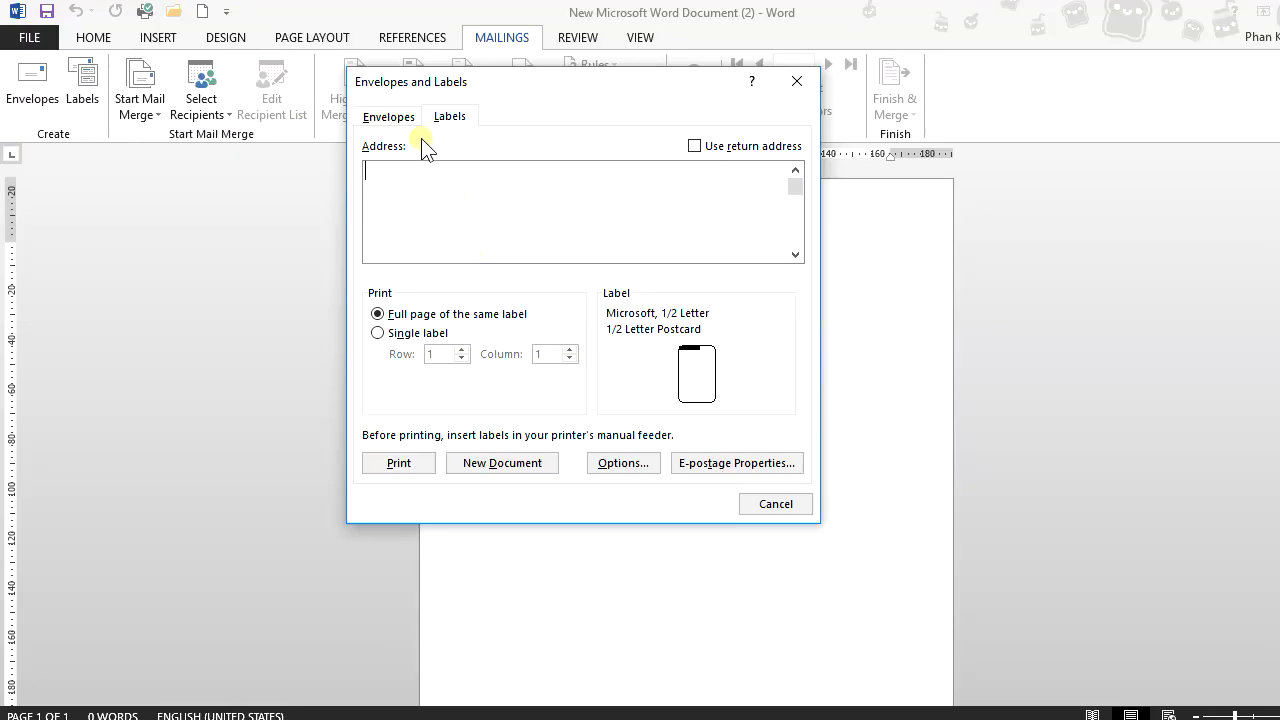
{"action": "left_click", "coordinate": [444, 118]}
{"action": "mouse_move", "coordinate": [531, 77]}
{"action": "left_mouse_down"}
{"action": "mouse_move", "coordinate": [551, 108]}
{"action": "mouse_move", "coordinate": [509, 149]}
{"action": "mouse_move", "coordinate": [507, 89]}
{"action": "mouse_move", "coordinate": [491, 64]}
{"action": "left_mouse_up"}
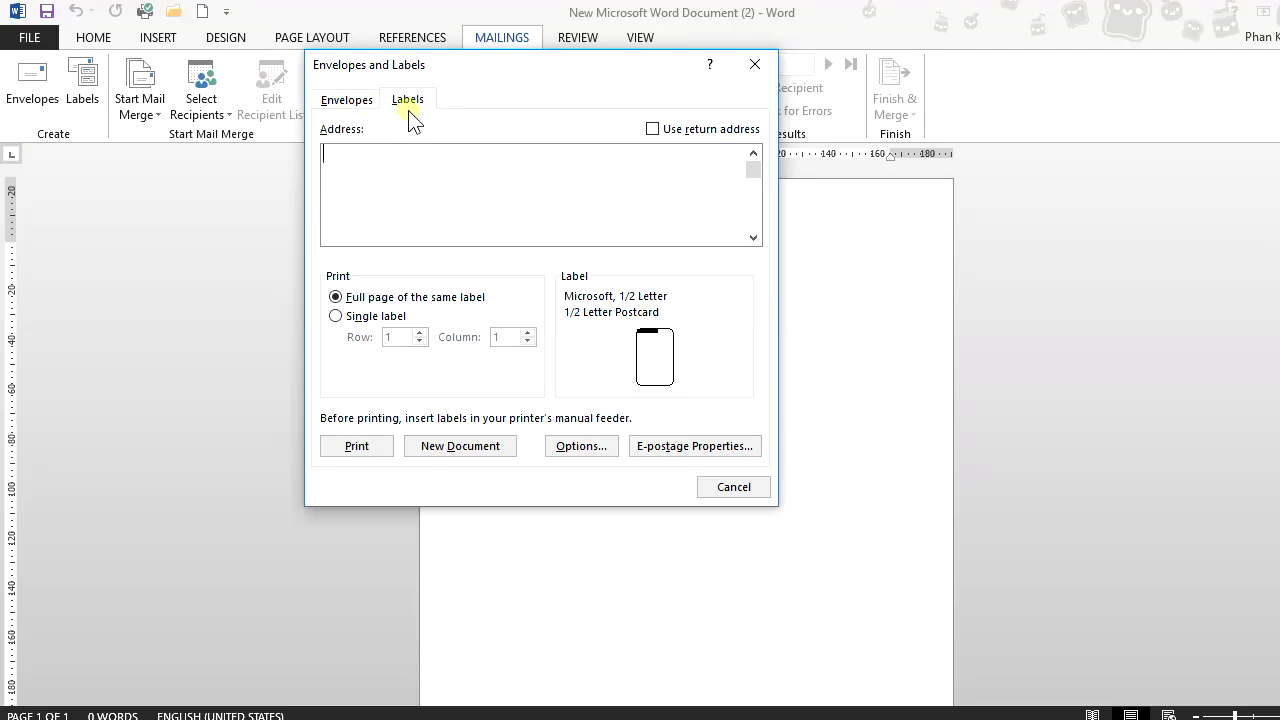
{"action": "left_click", "coordinate": [728, 485]}
{"action": "left_click", "coordinate": [142, 106]}
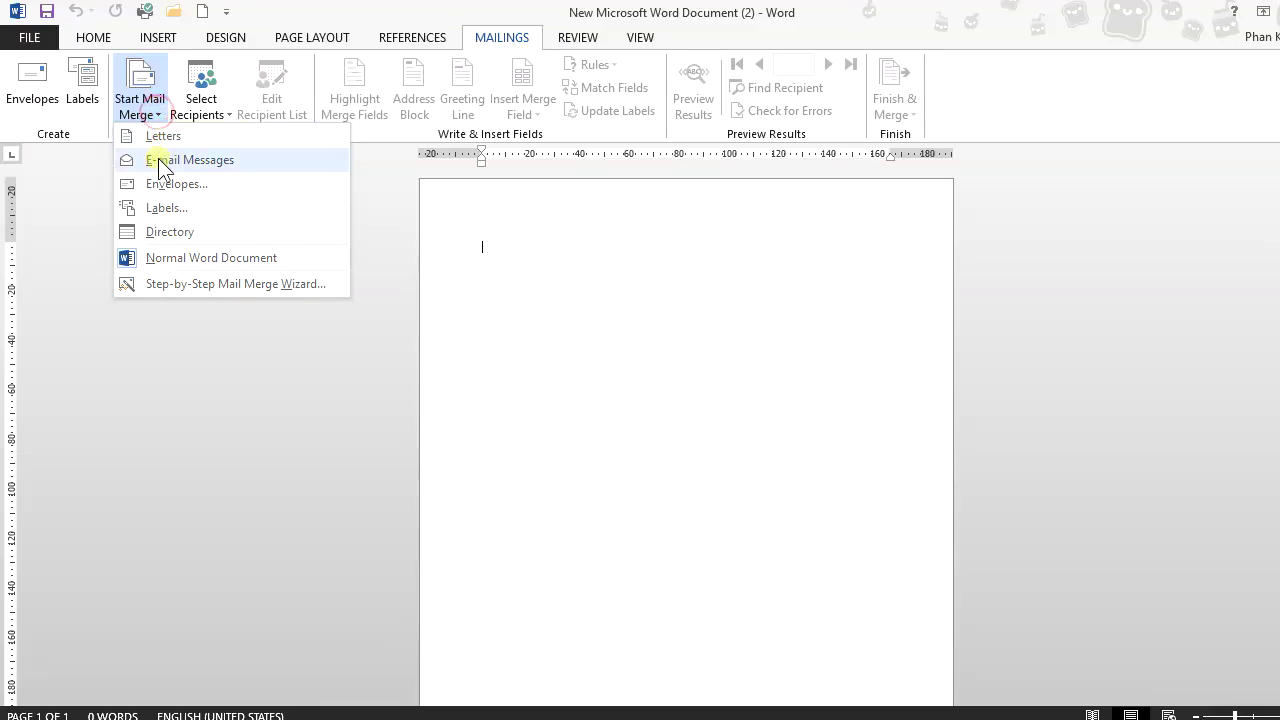
{"action": "left_click", "coordinate": [175, 210]}
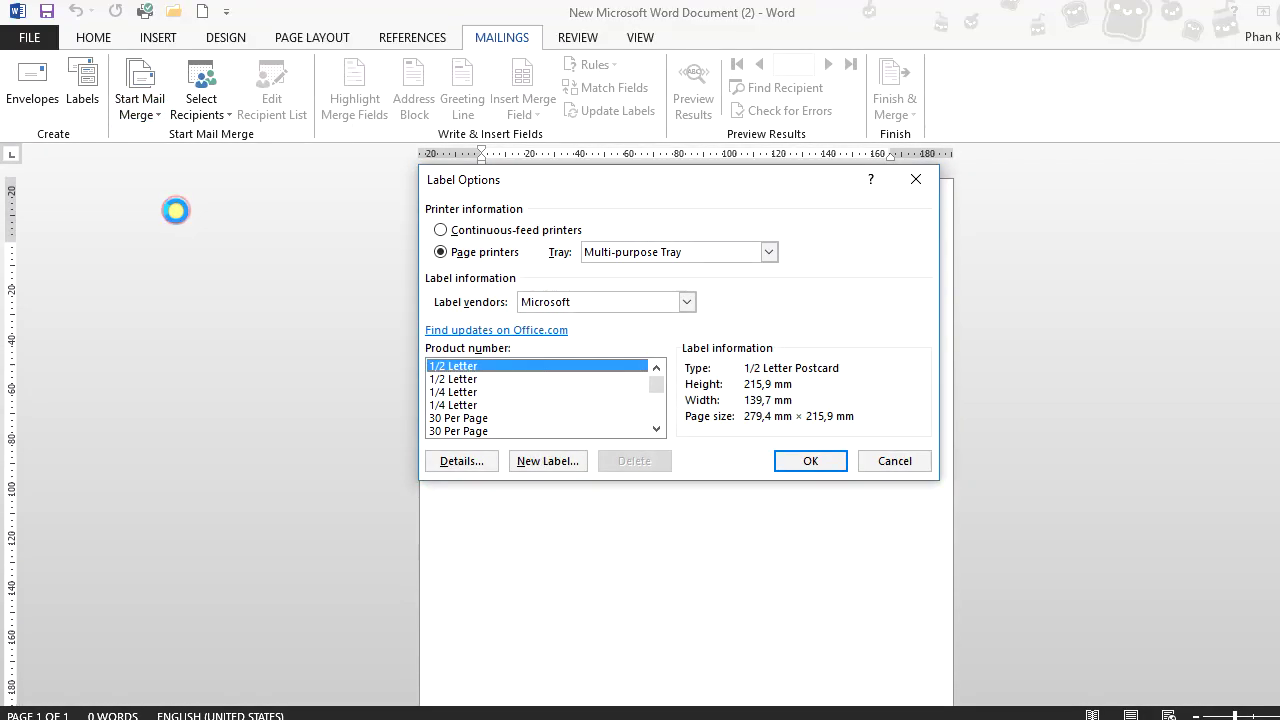
{"action": "left_click_drag", "start_coordinate": [634, 185], "coordinate": [408, 182]}
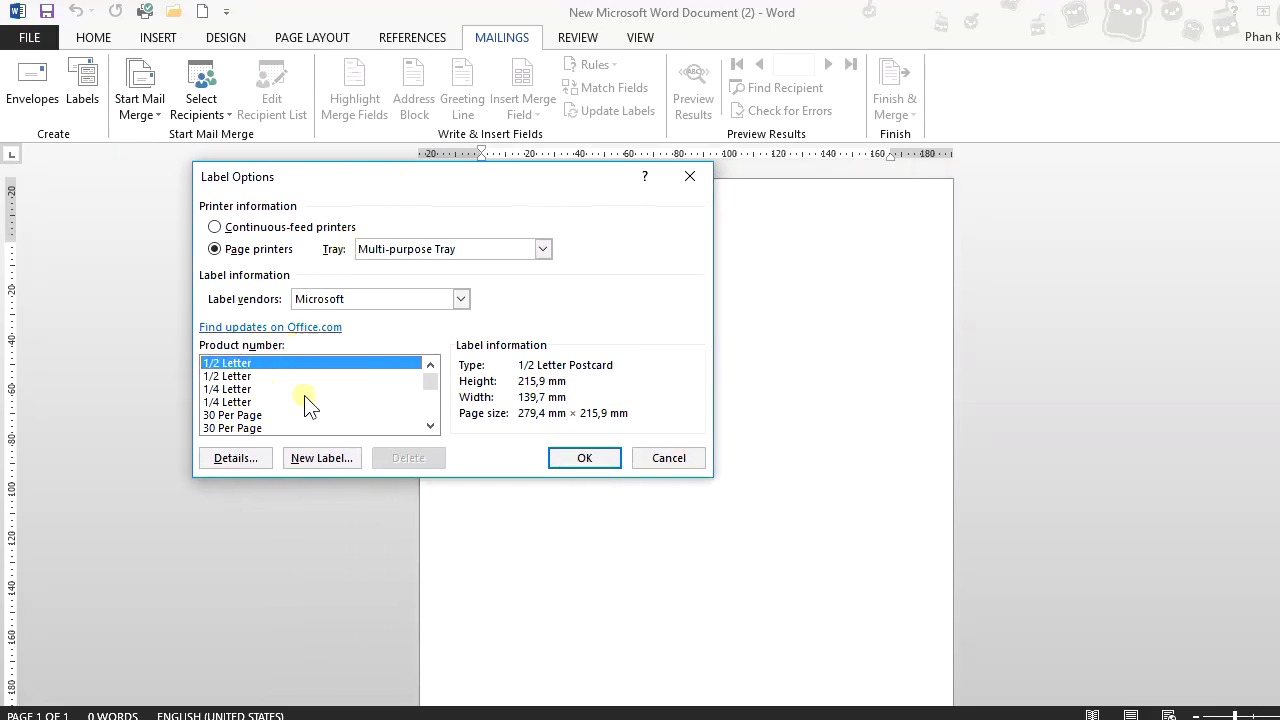
{"action": "left_click_drag", "start_coordinate": [470, 184], "coordinate": [503, 165]}
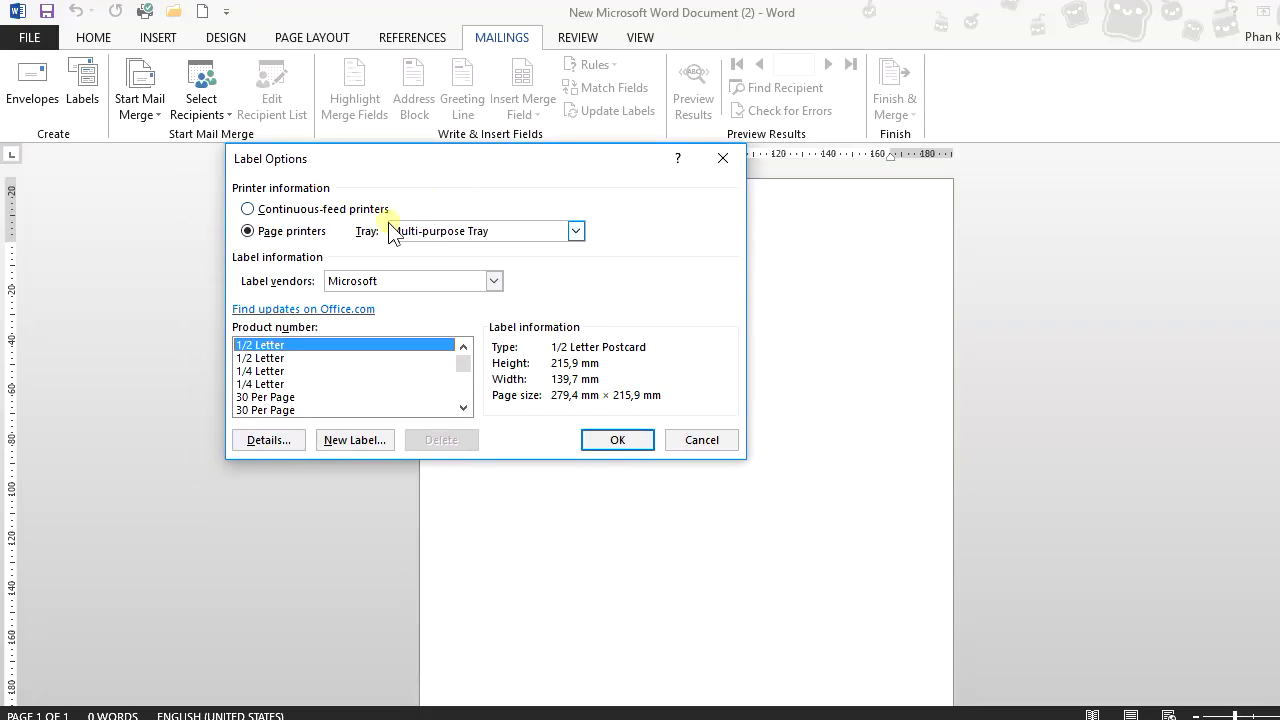
{"action": "left_click", "coordinate": [703, 443]}
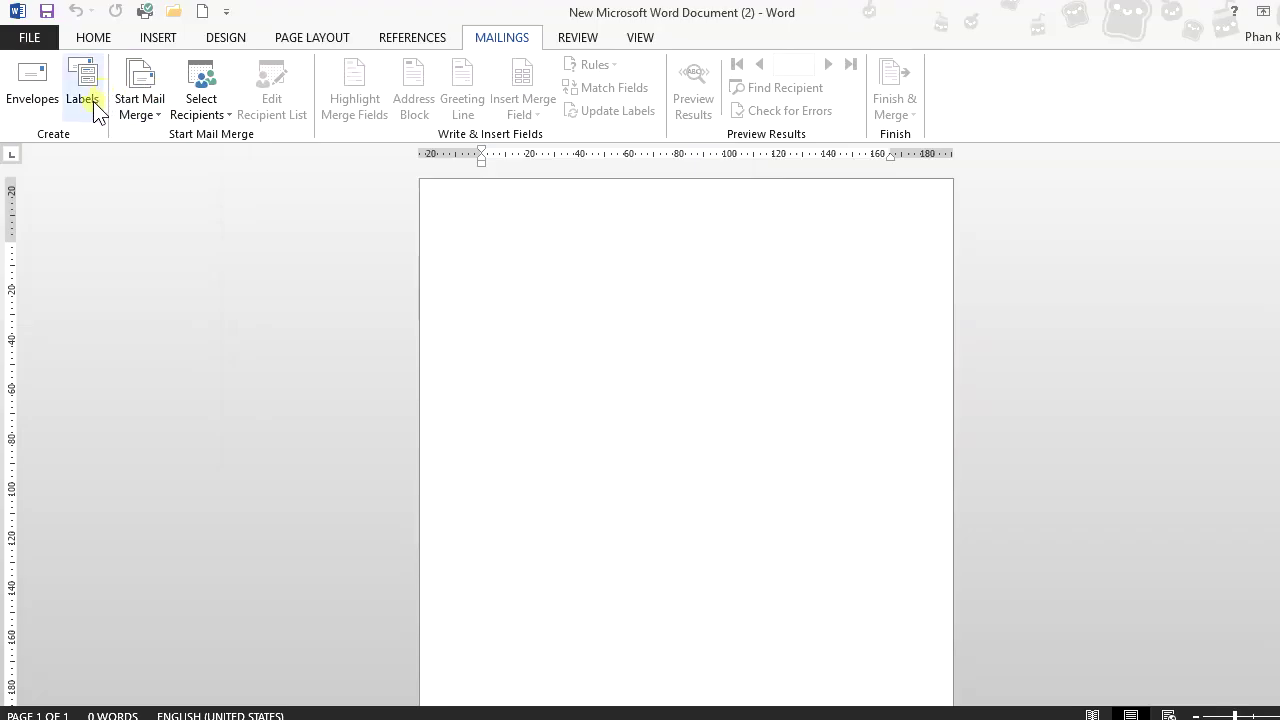
{"action": "left_click", "coordinate": [90, 106]}
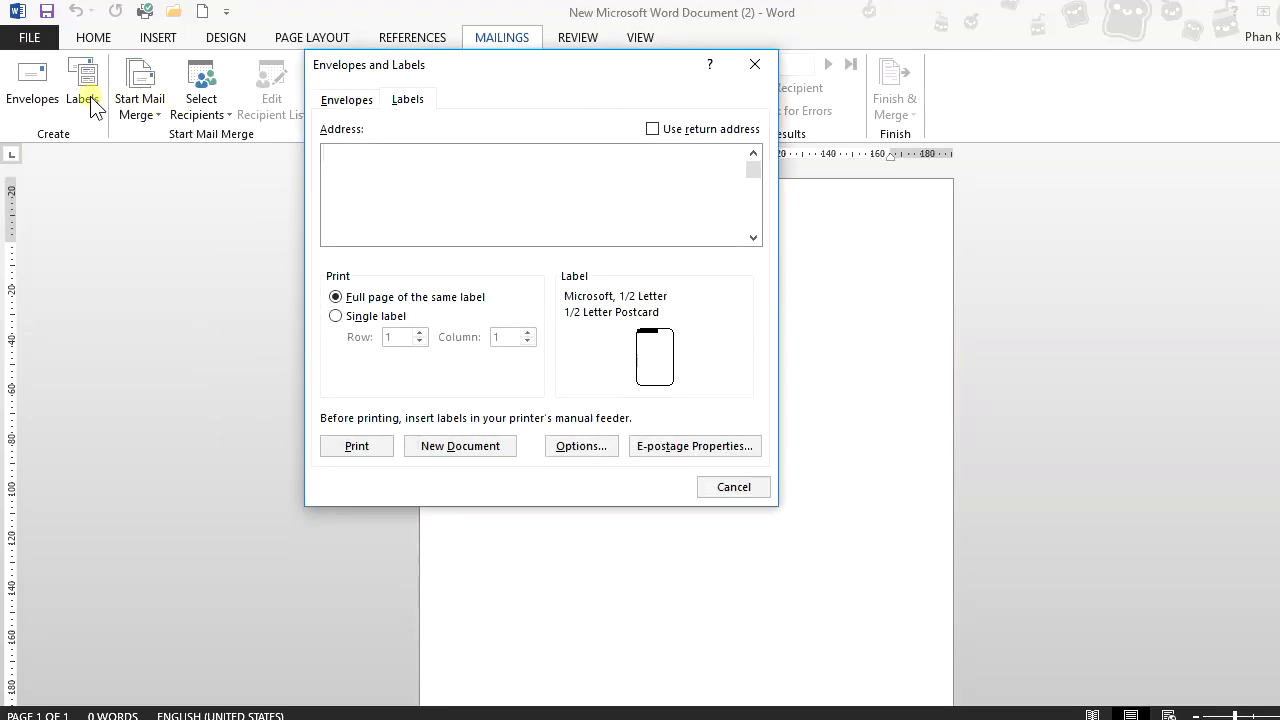
{"action": "left_click", "coordinate": [755, 64]}
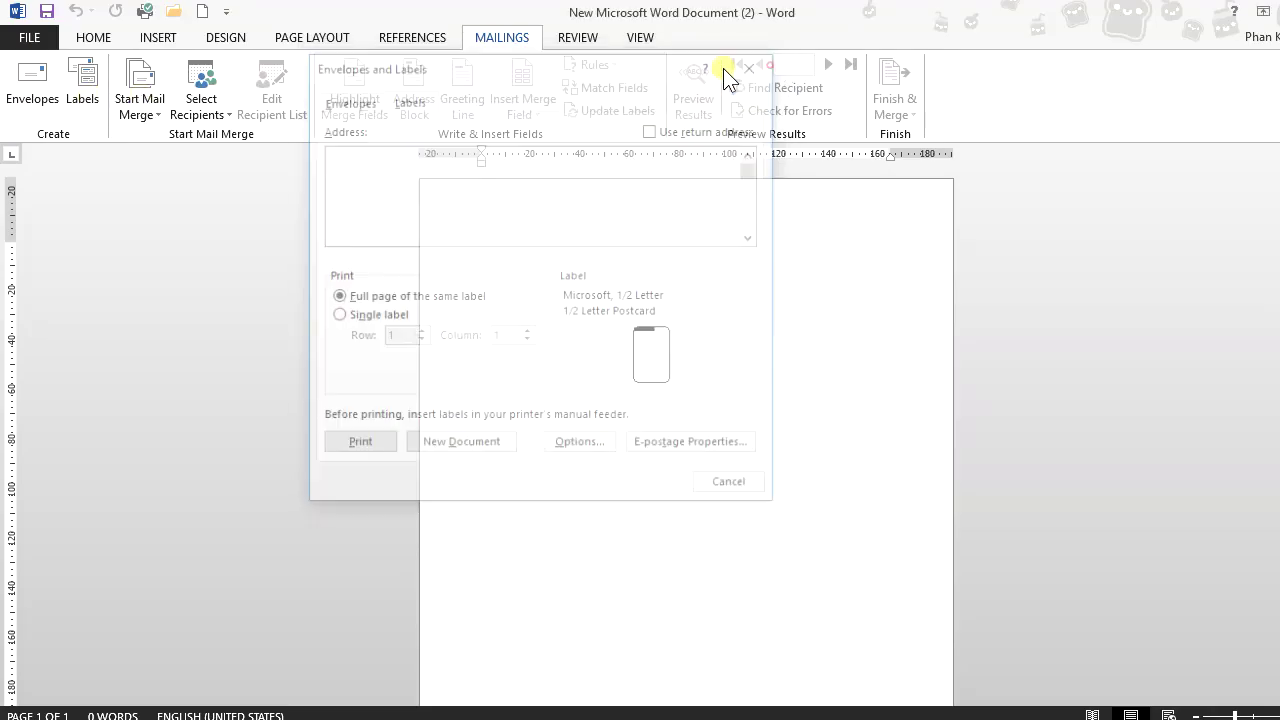
{"action": "left_click", "coordinate": [83, 100]}
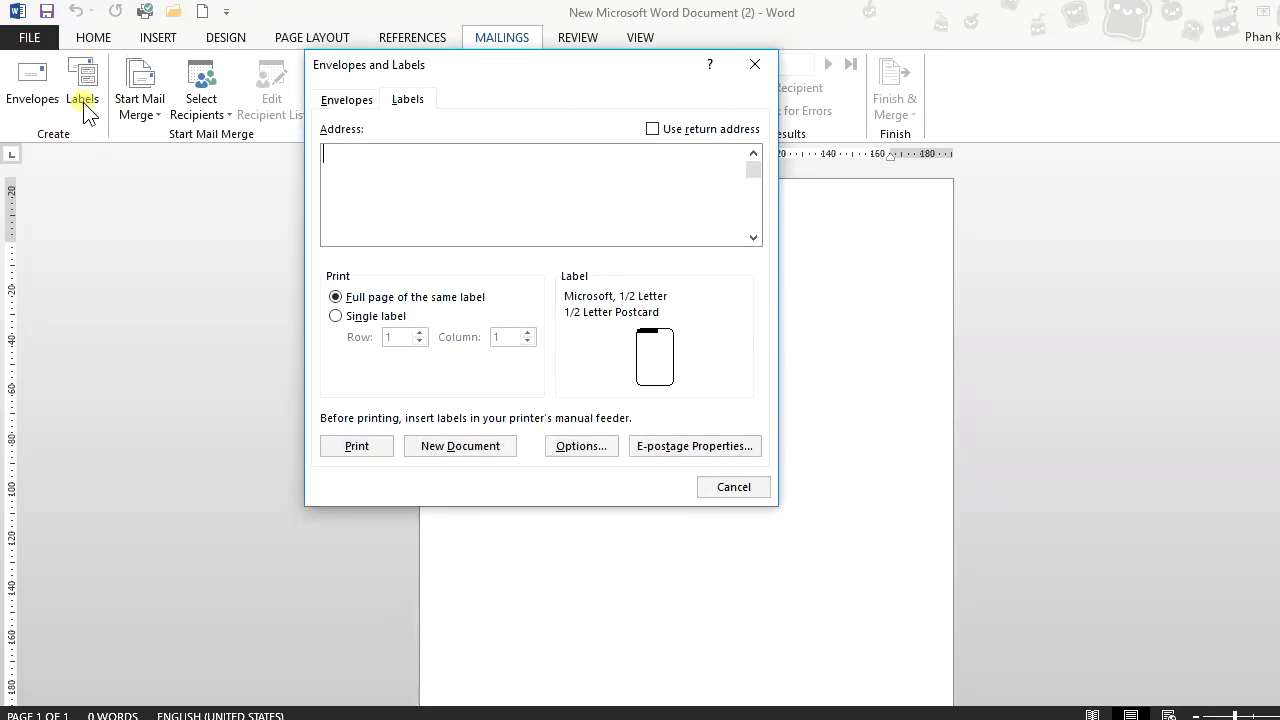
{"action": "left_click", "coordinate": [581, 446]}
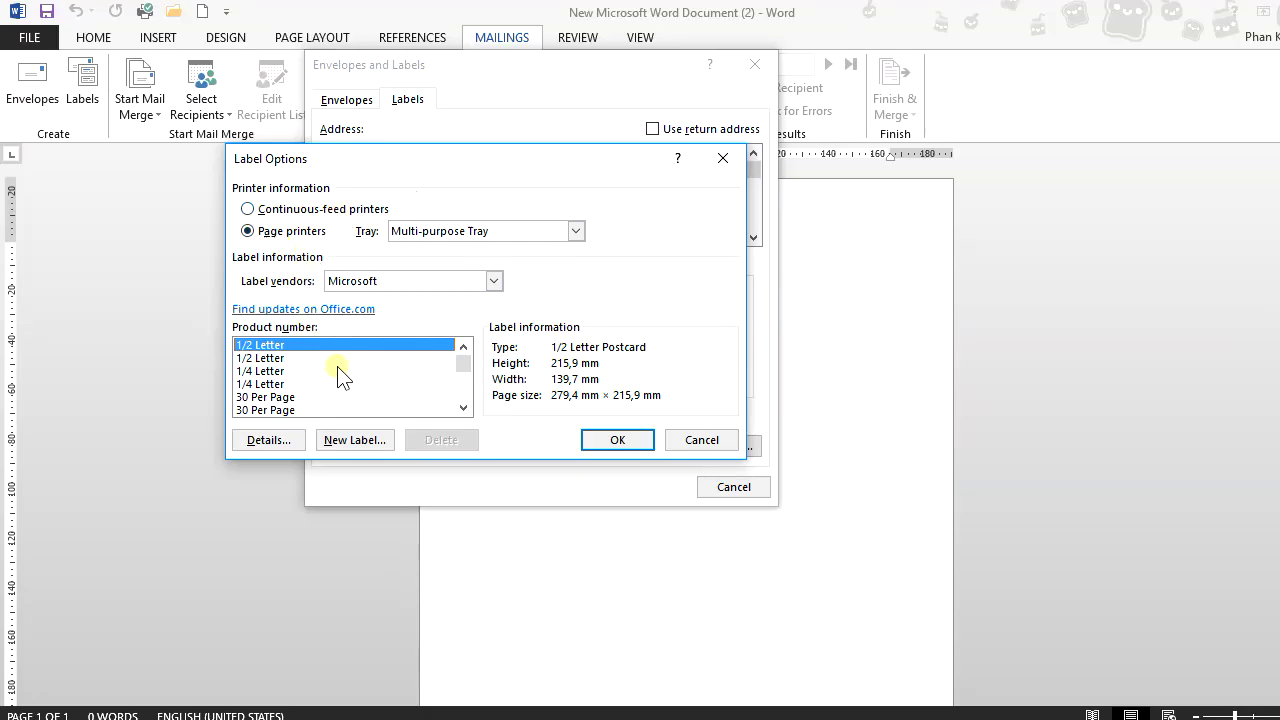
{"action": "left_click", "coordinate": [722, 446]}
{"action": "left_click", "coordinate": [733, 487]}
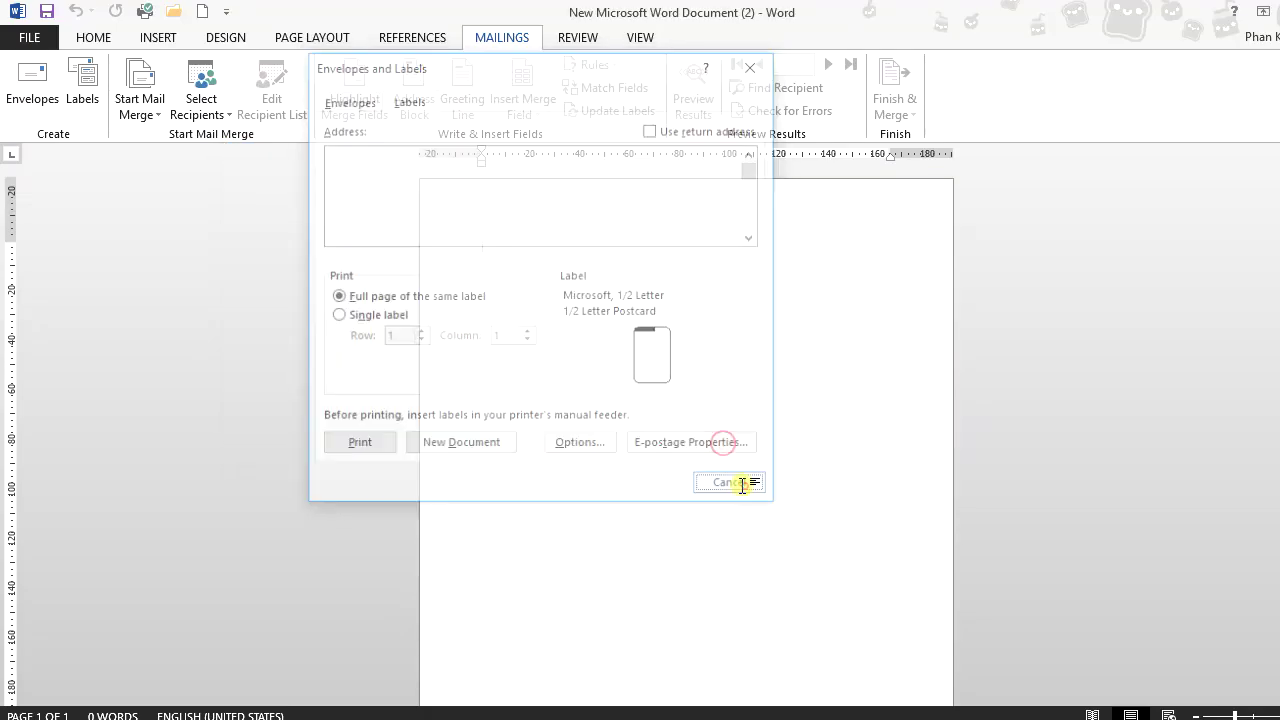
- Start a Labels mail merge and move the Label Options dialog to the right
{"action": "left_click", "coordinate": [157, 115]}
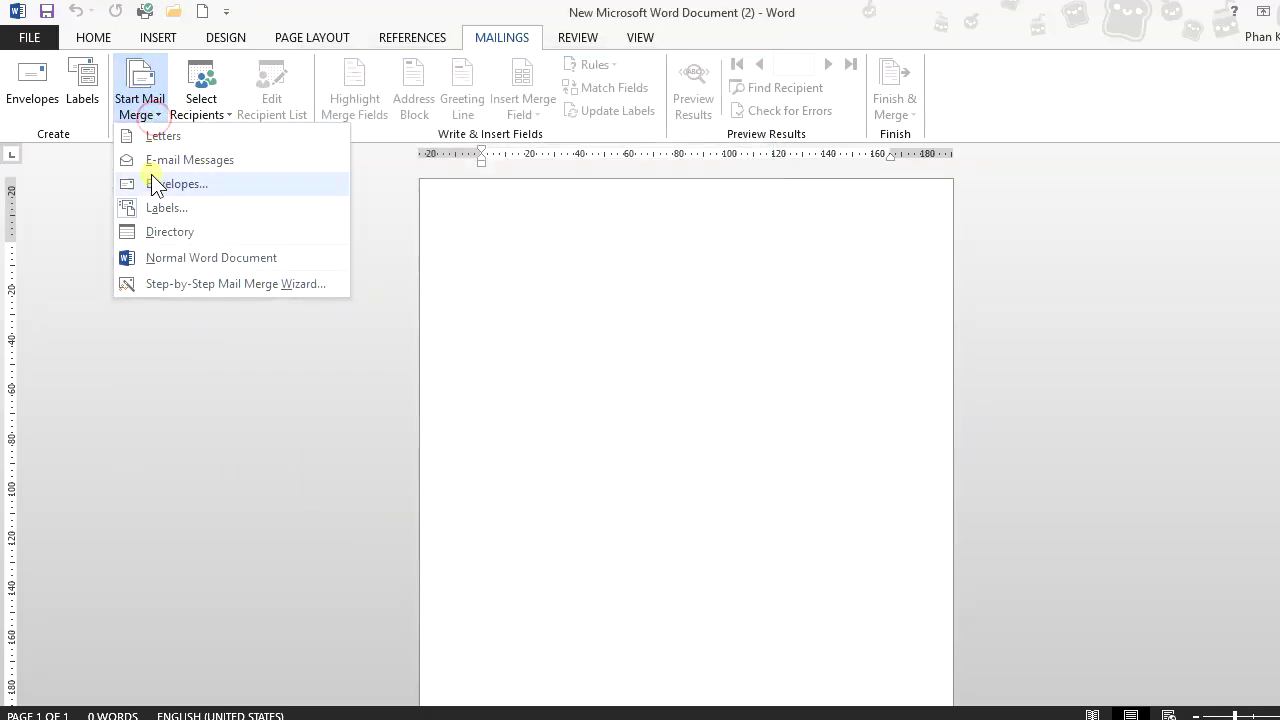
{"action": "left_click", "coordinate": [160, 209]}
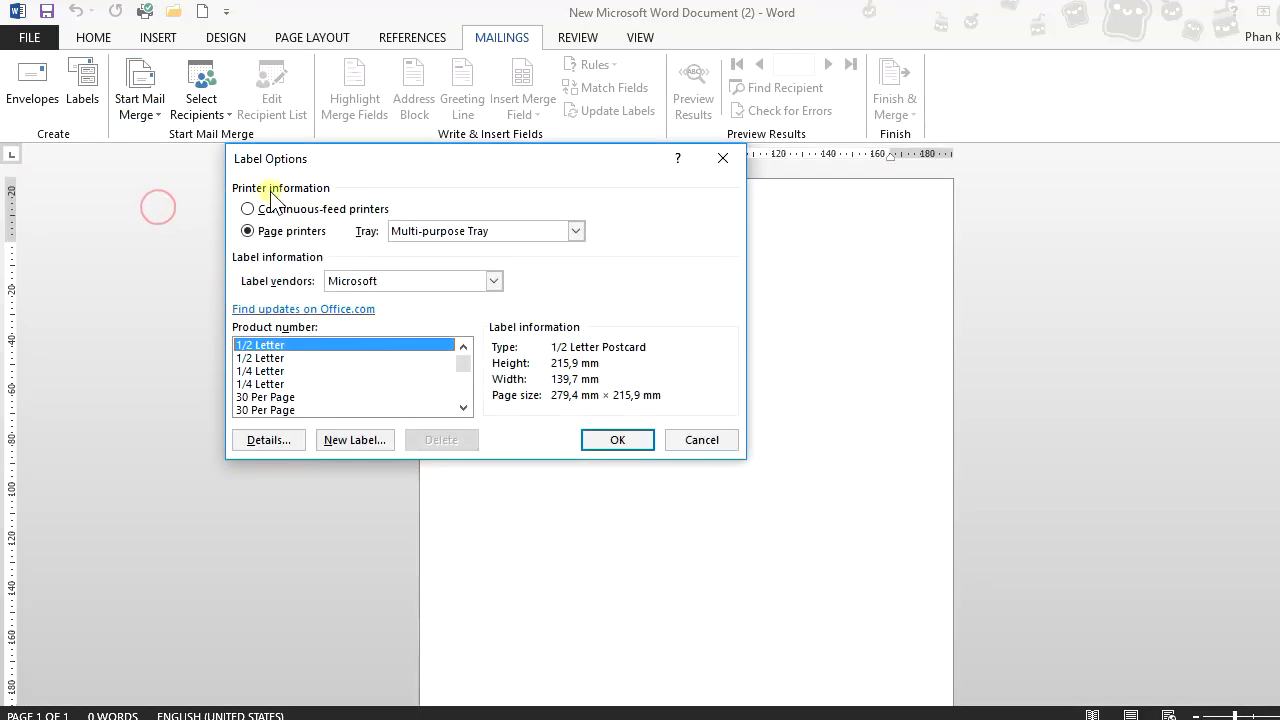
{"action": "mouse_move", "coordinate": [412, 162]}
{"action": "left_mouse_down"}
{"action": "mouse_move", "coordinate": [555, 168]}
{"action": "mouse_move", "coordinate": [584, 183]}
{"action": "left_mouse_up"}
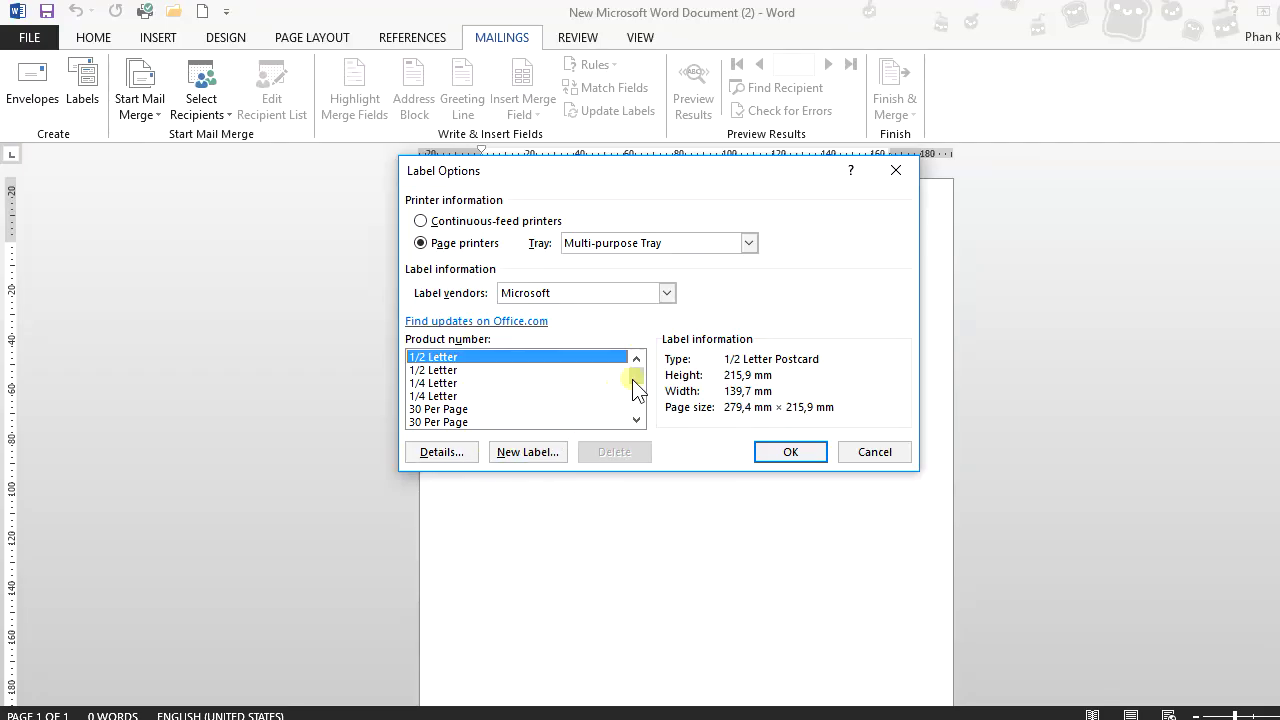
{"action": "left_click", "coordinate": [535, 452]}
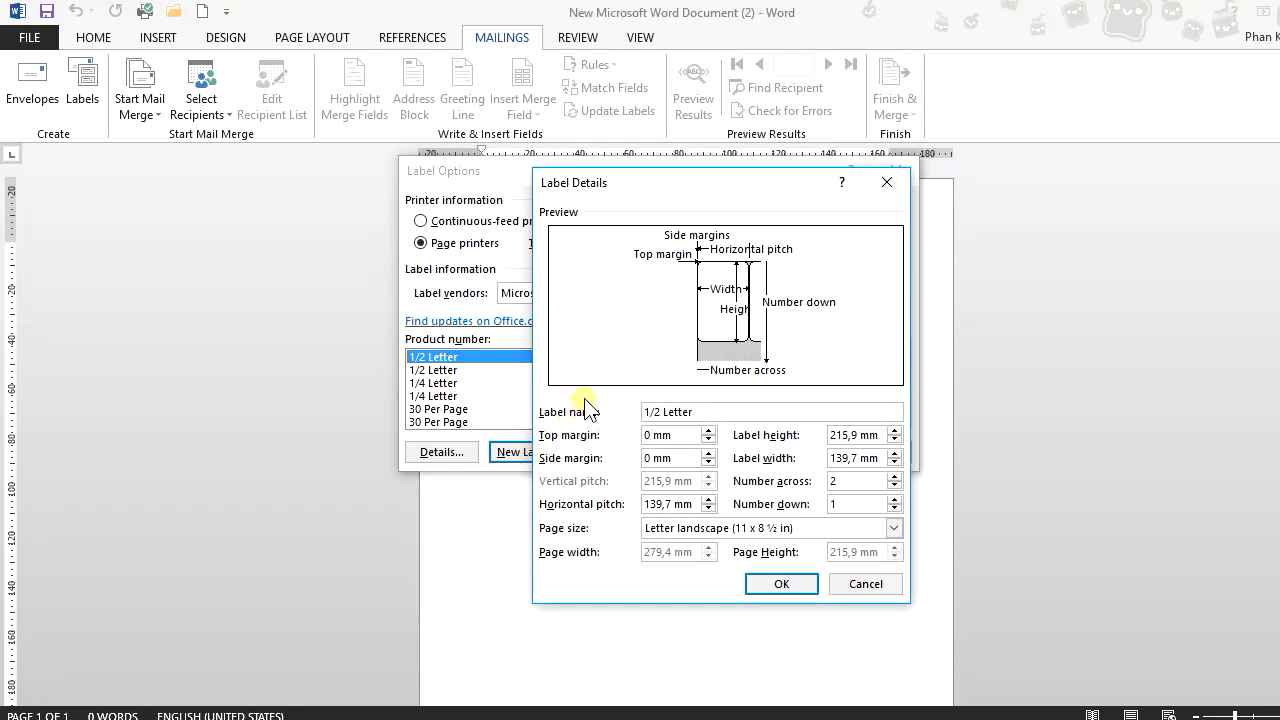
{"action": "left_click_drag", "start_coordinate": [696, 183], "coordinate": [736, 87]}
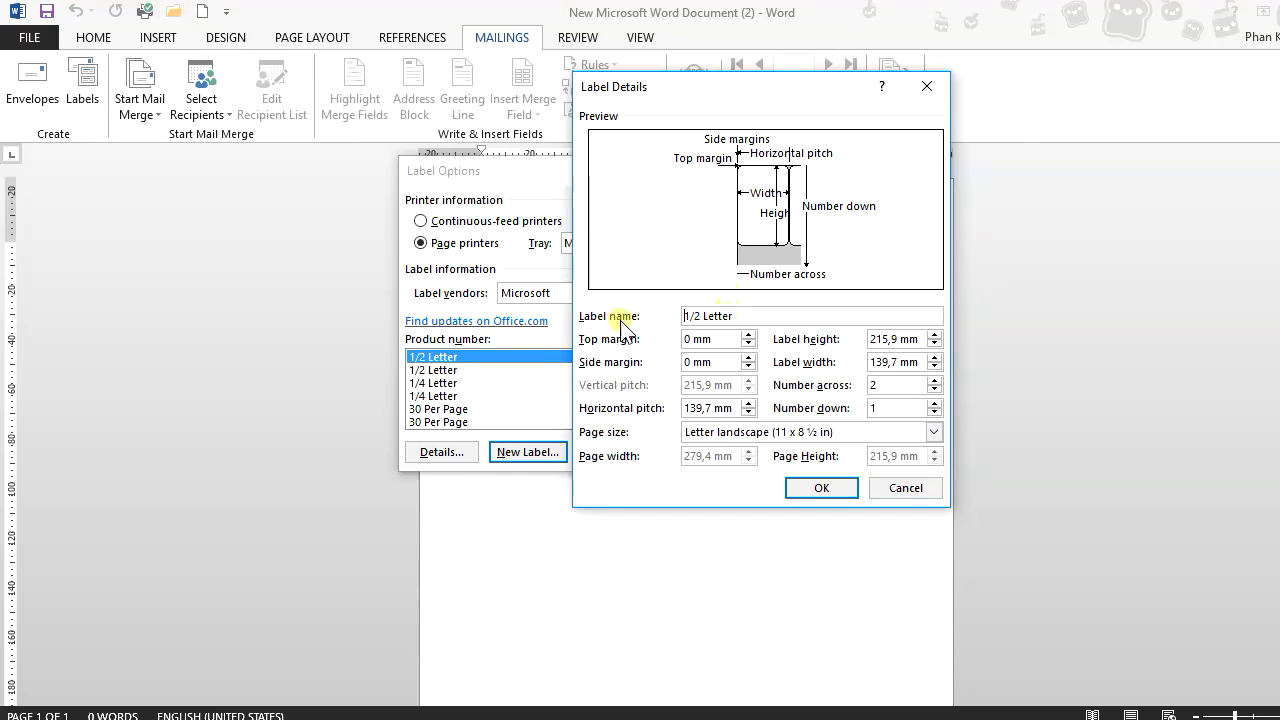
{"action": "left_click_drag", "start_coordinate": [745, 316], "coordinate": [628, 317]}
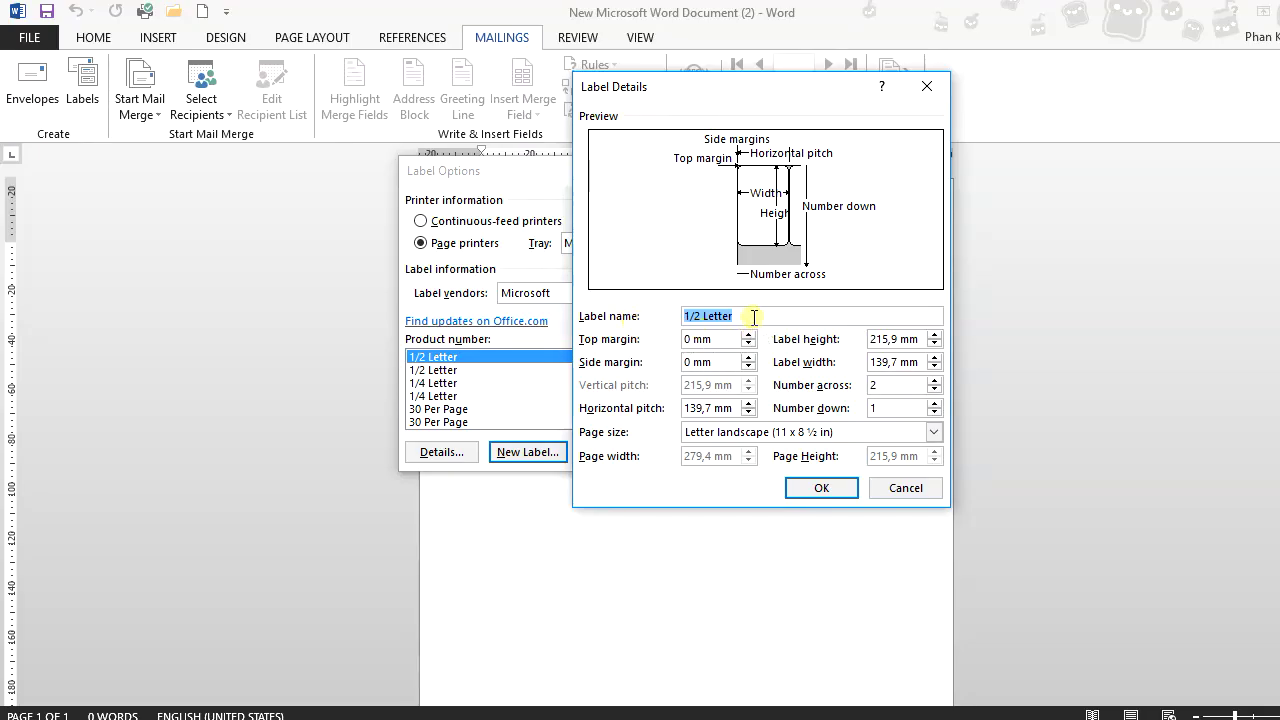
{"action": "left_click_drag", "start_coordinate": [740, 316], "coordinate": [622, 340]}
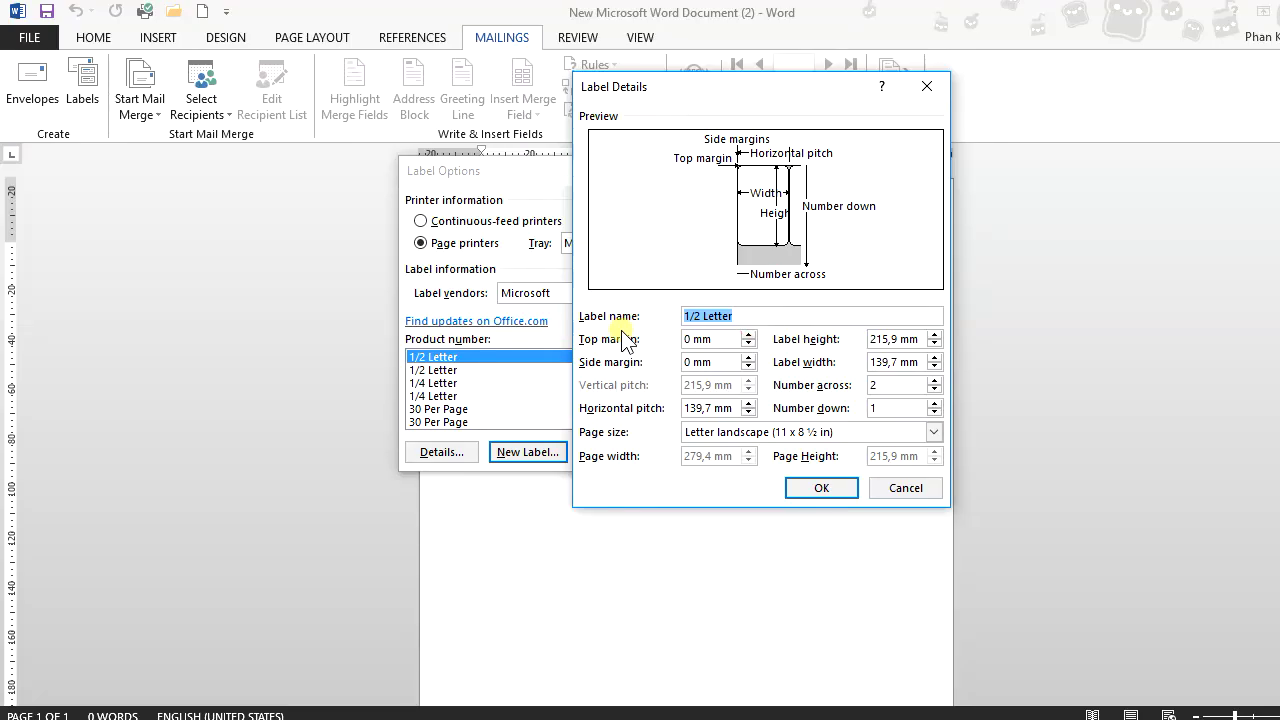
{"action": "type", "text": "danh thieeps"}
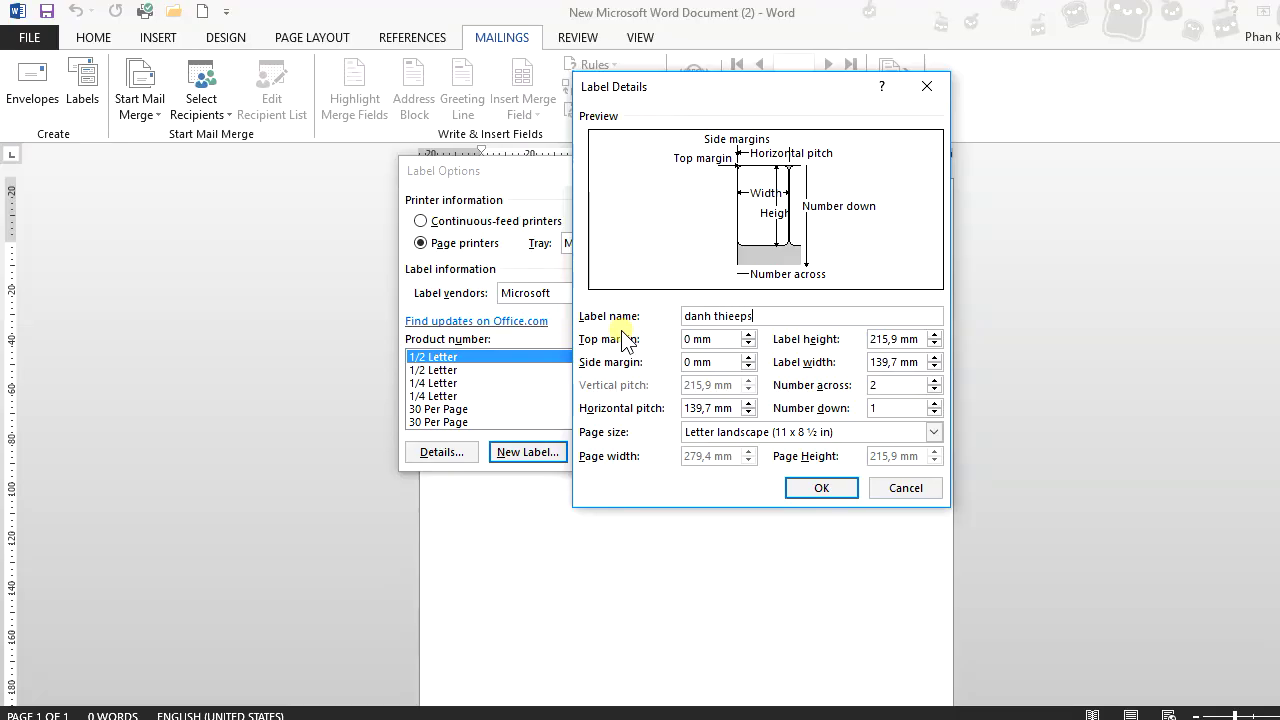
{"action": "key", "text": "BackSpace"}
{"action": "key", "text": "BackSpace"}
{"action": "type", "text": "epj"}
{"action": "left_click_drag", "start_coordinate": [733, 100], "coordinate": [611, 107]}
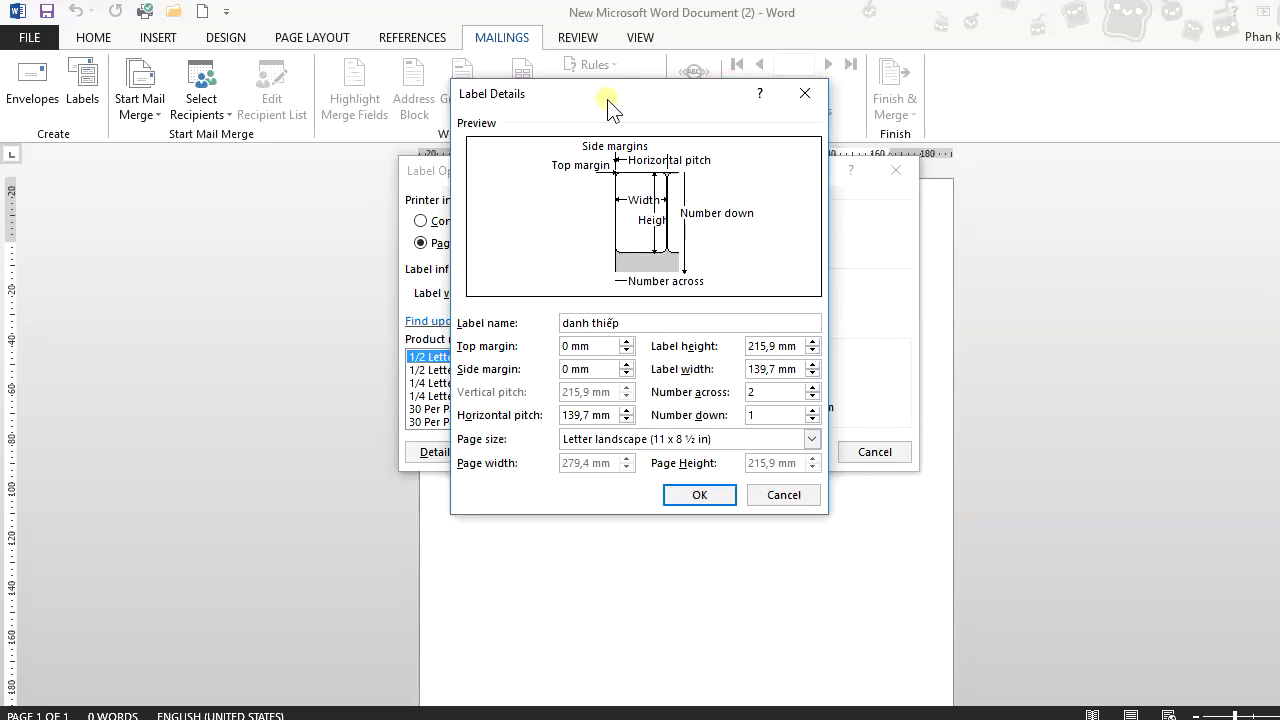
{"action": "left_click", "coordinate": [785, 494]}
{"action": "left_click", "coordinate": [868, 458]}
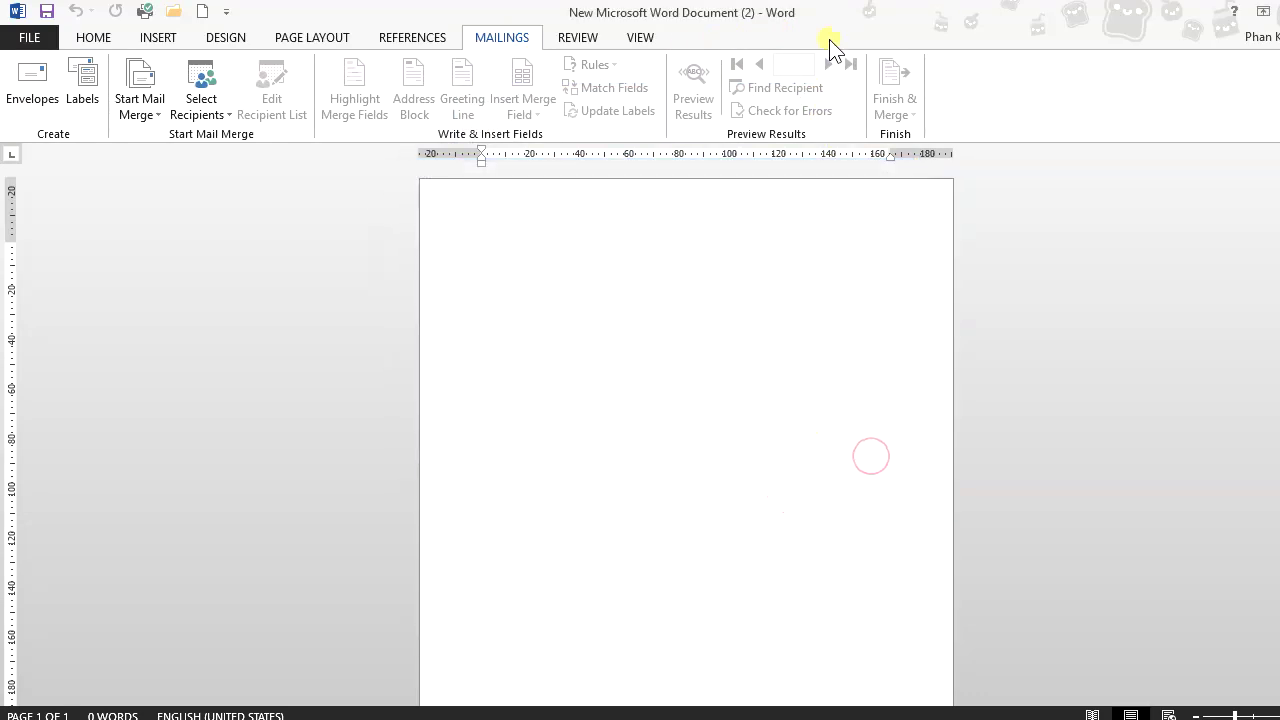
- Place Word and the CorelDRAW drawing side by side to compare the label layout
{"action": "left_click_drag", "start_coordinate": [836, 14], "coordinate": [0, 180]}
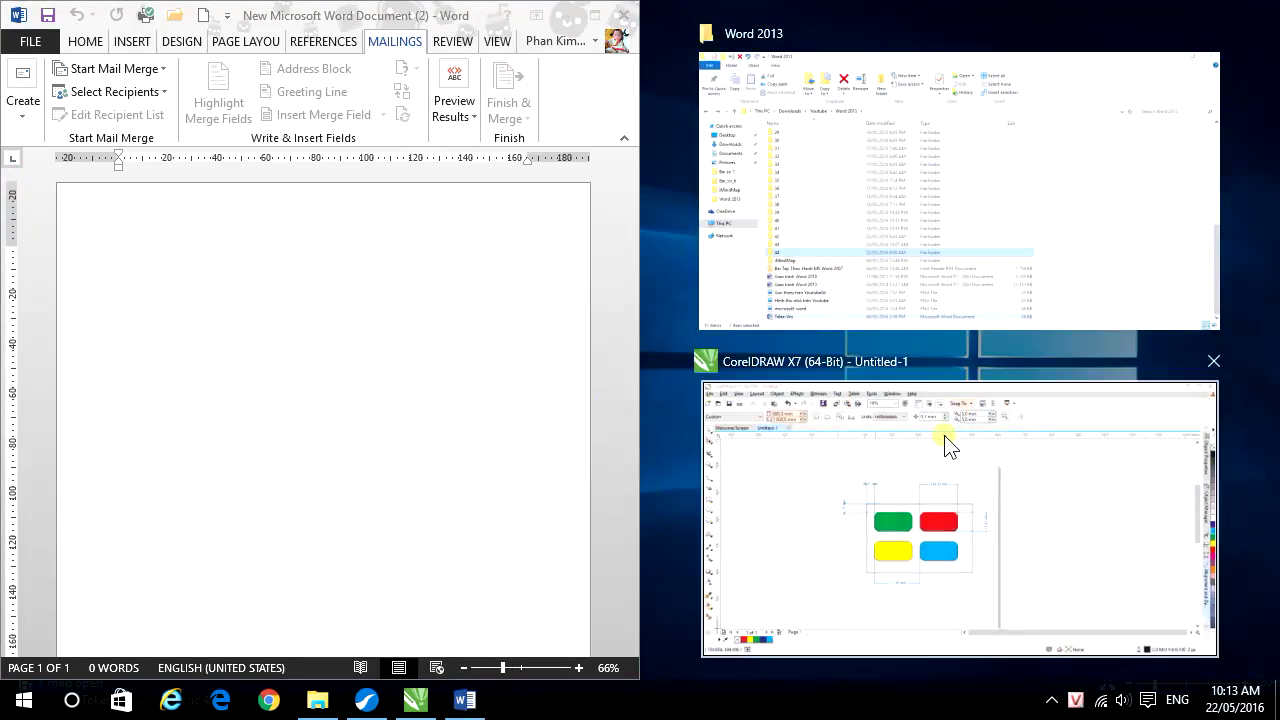
{"action": "left_click", "coordinate": [944, 435]}
{"action": "scroll", "coordinate": [913, 408], "scroll_direction": "up", "scroll_amount": 1}
{"action": "scroll", "coordinate": [915, 405], "scroll_direction": "up", "scroll_amount": 1}
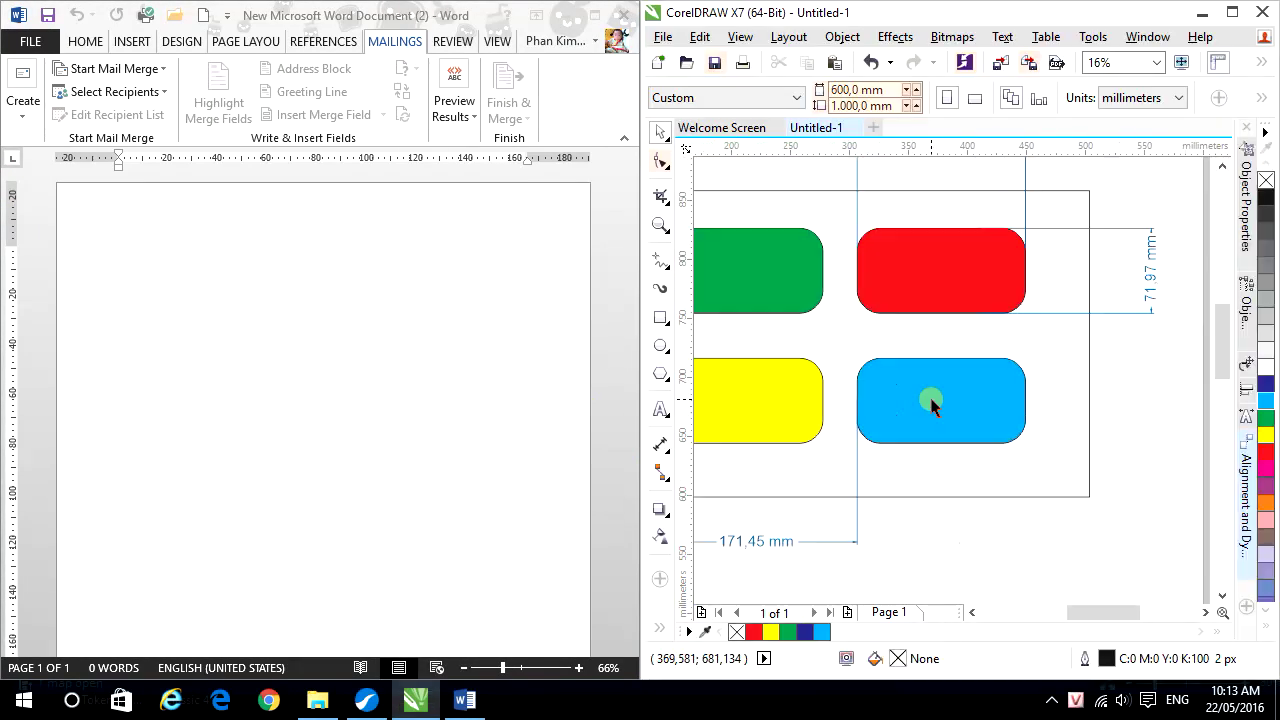
{"action": "scroll", "coordinate": [920, 398], "scroll_direction": "down", "scroll_amount": 1}
{"action": "scroll", "coordinate": [951, 460], "scroll_direction": "up", "scroll_amount": 1}
{"action": "scroll", "coordinate": [951, 460], "scroll_direction": "down", "scroll_amount": 1}
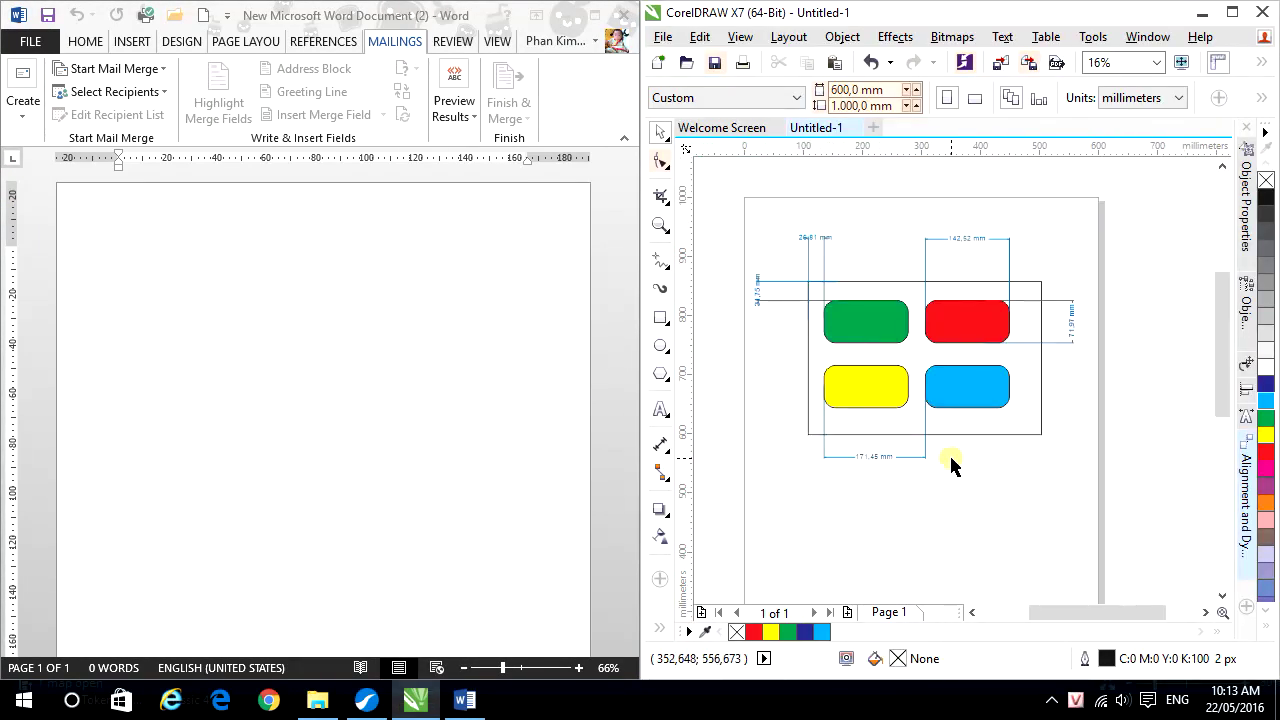
{"action": "scroll", "coordinate": [950, 461], "scroll_direction": "down", "scroll_amount": 1}
{"action": "scroll", "coordinate": [950, 460], "scroll_direction": "up", "scroll_amount": 1}
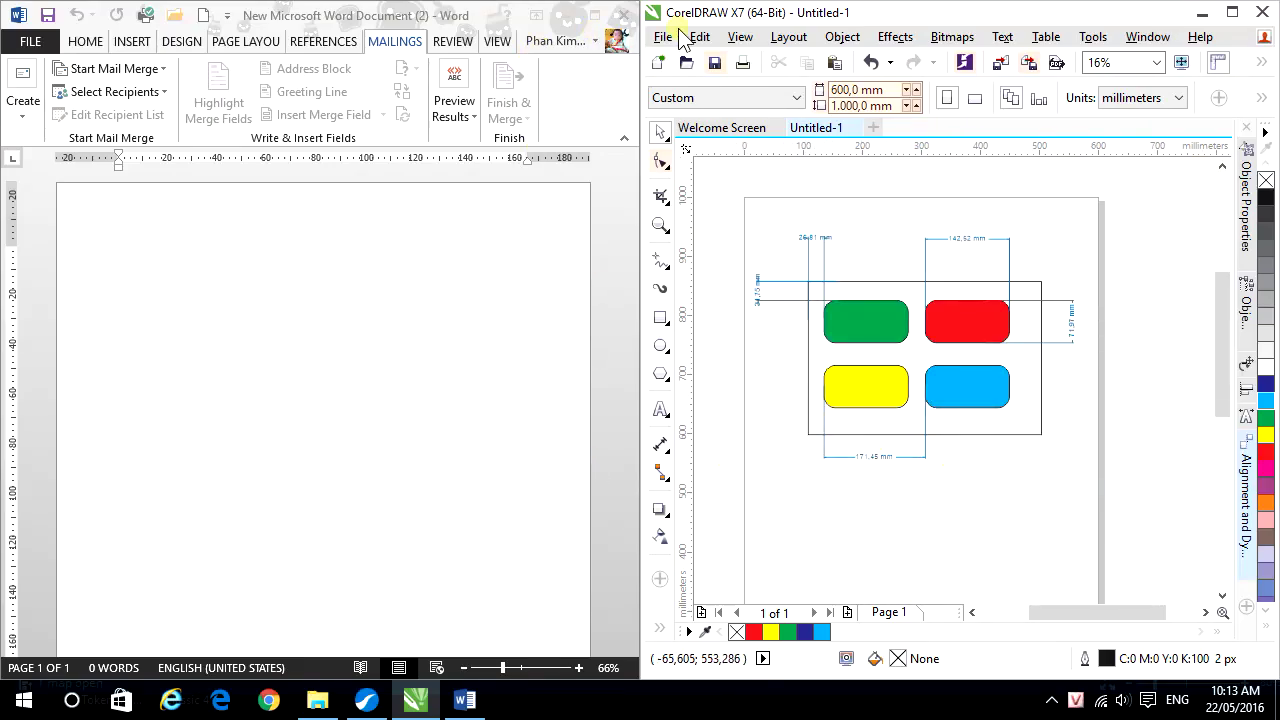
{"action": "left_click", "coordinate": [1236, 14]}
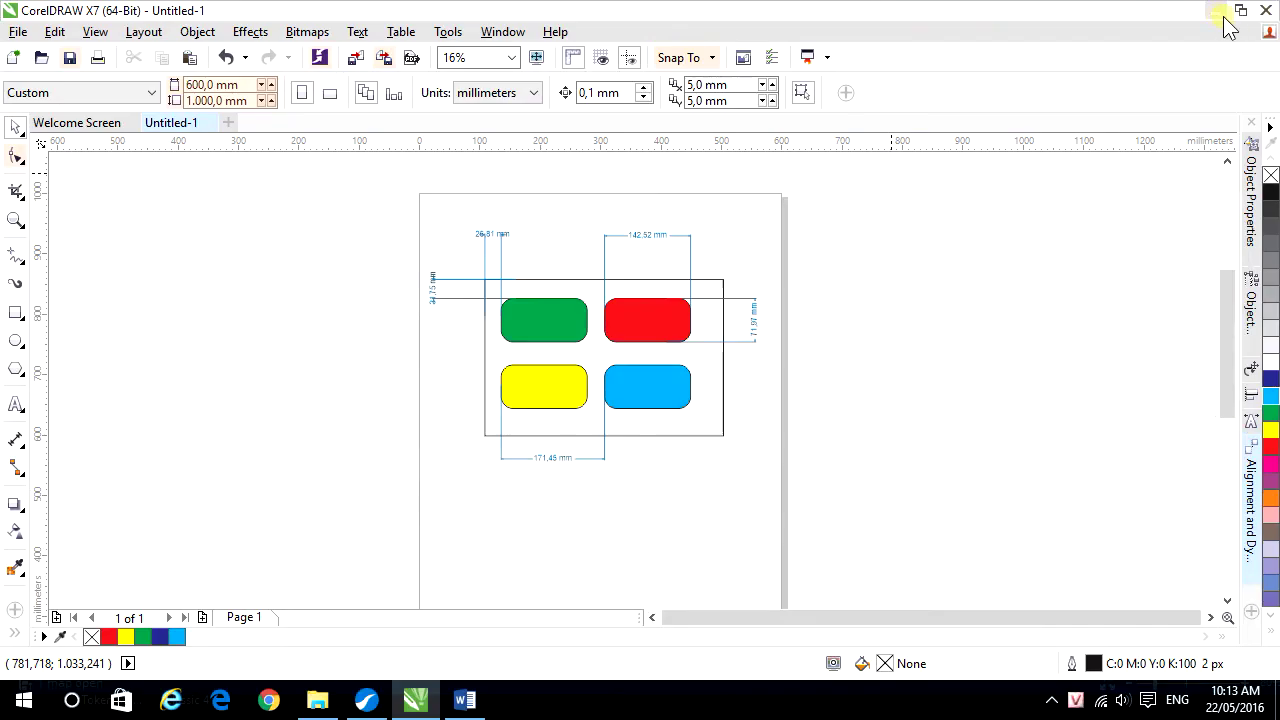
- Maximize Word and start a Labels mail merge
{"action": "left_click", "coordinate": [464, 700]}
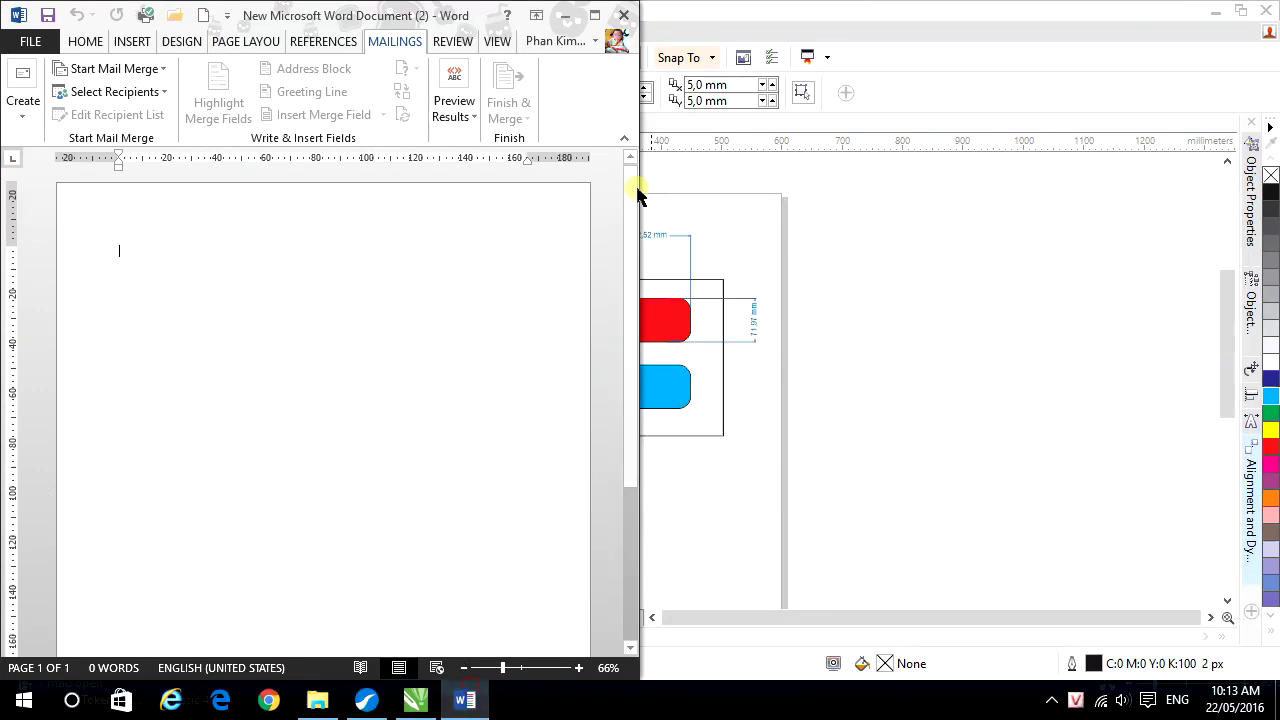
{"action": "left_click", "coordinate": [597, 14]}
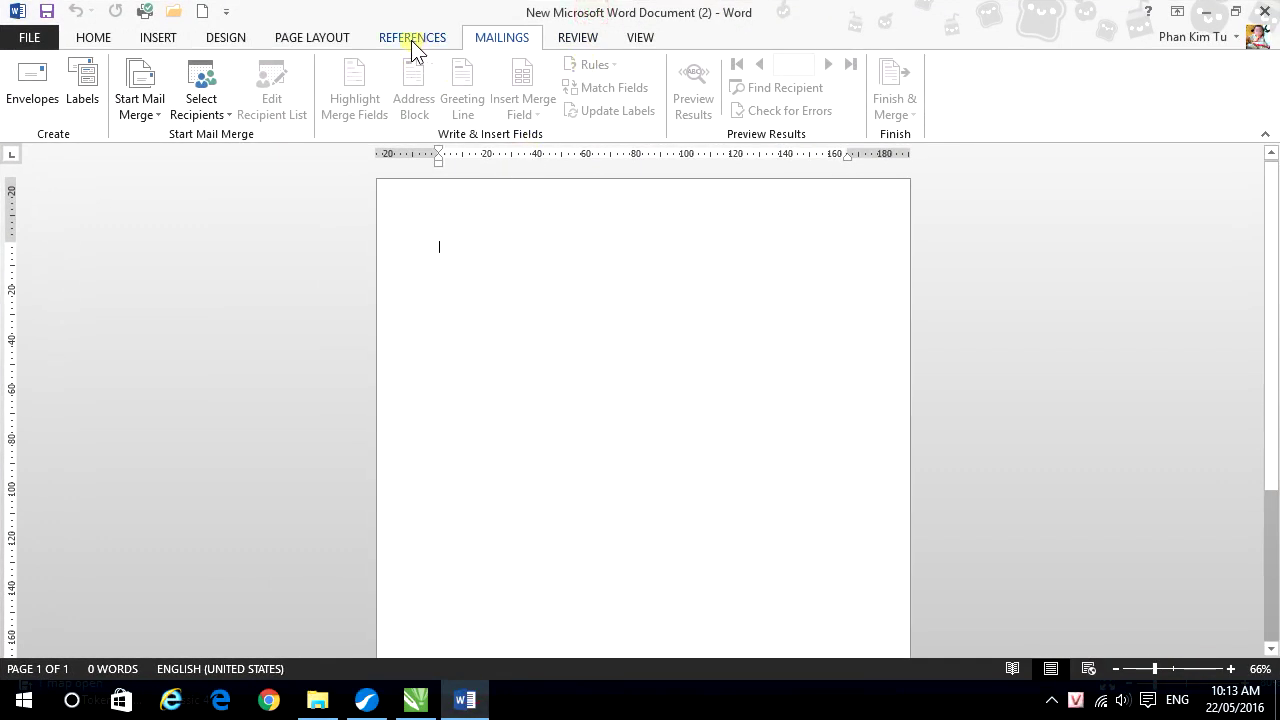
{"action": "left_click", "coordinate": [150, 105]}
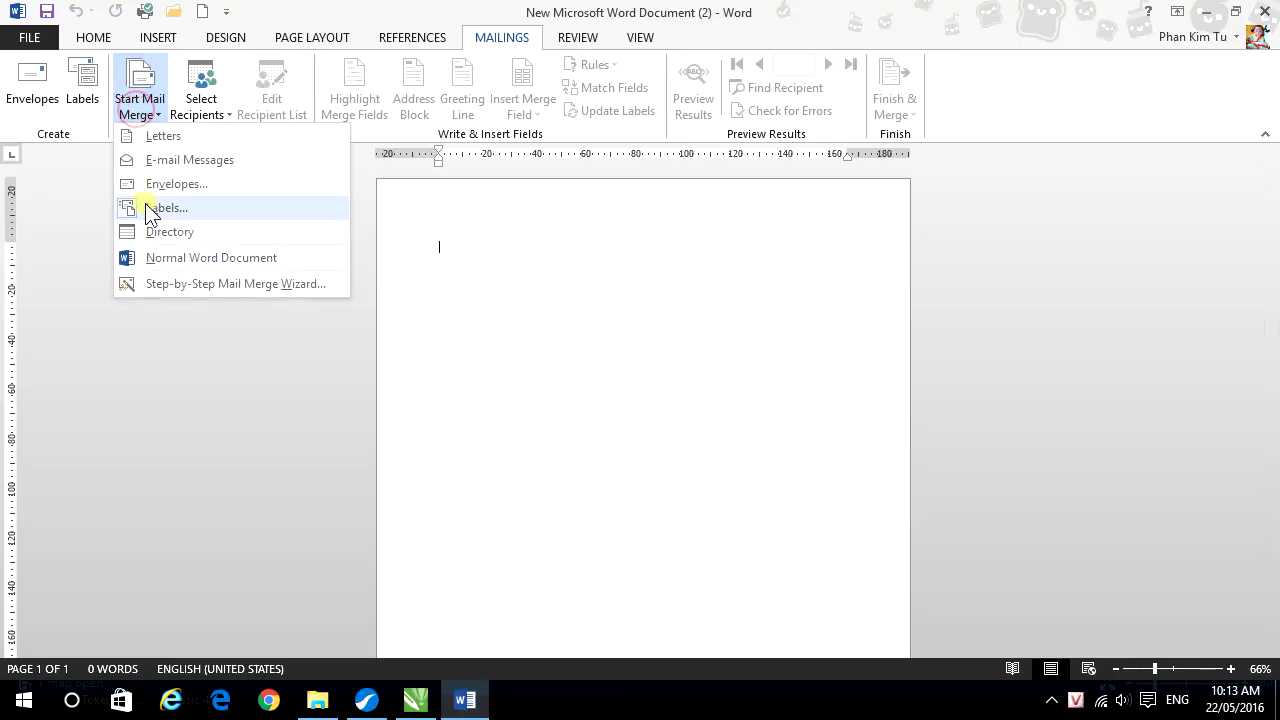
{"action": "left_click", "coordinate": [146, 206]}
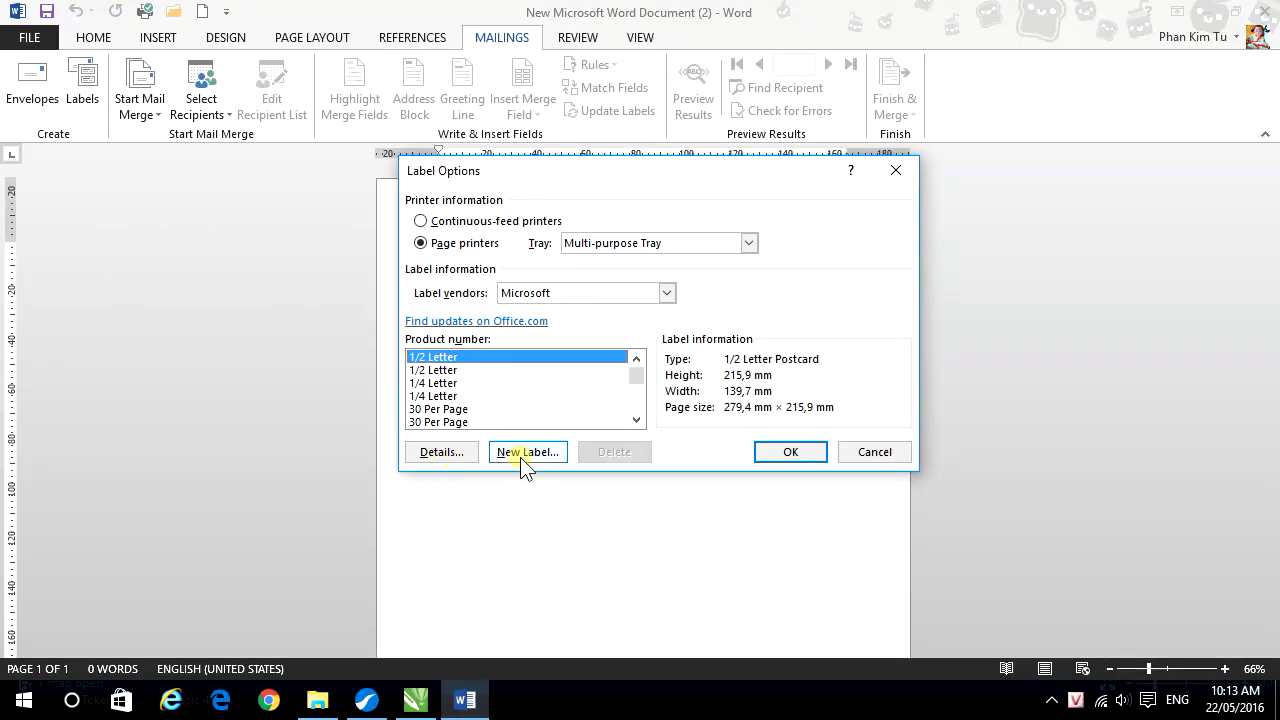
- Create a new custom label named 'danh thiếp', then return to the CorelDRAW drawing
{"action": "left_click", "coordinate": [523, 452]}
{"action": "left_click_drag", "start_coordinate": [646, 318], "coordinate": [465, 322]}
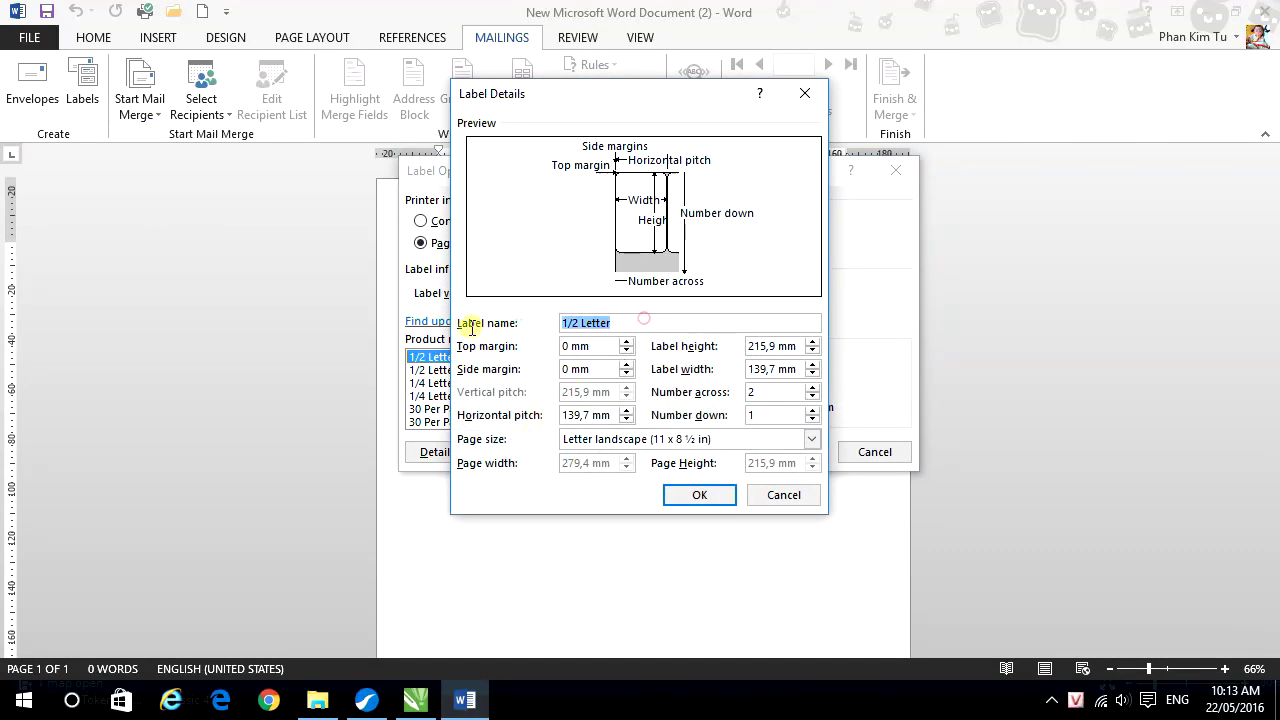
{"action": "type", "text": "danh thiếp"}
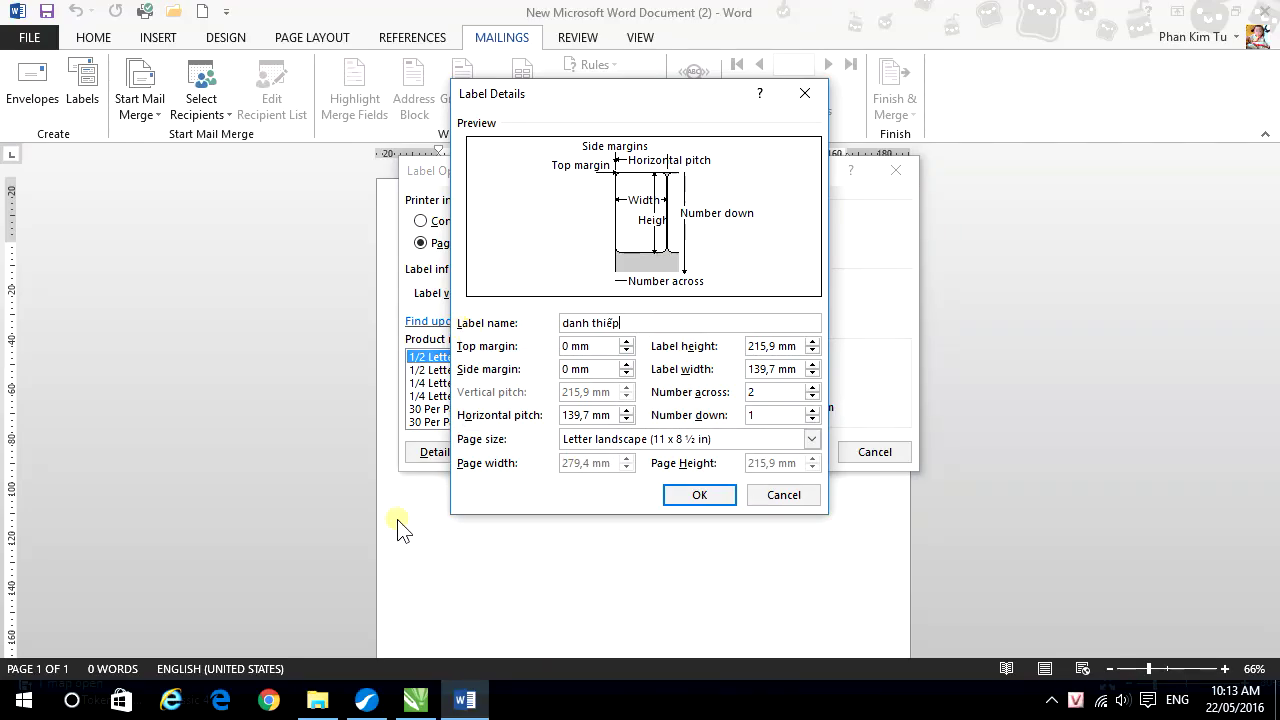
{"action": "left_click", "coordinate": [415, 700]}
{"action": "scroll", "coordinate": [614, 374], "scroll_direction": "up", "scroll_amount": 2}
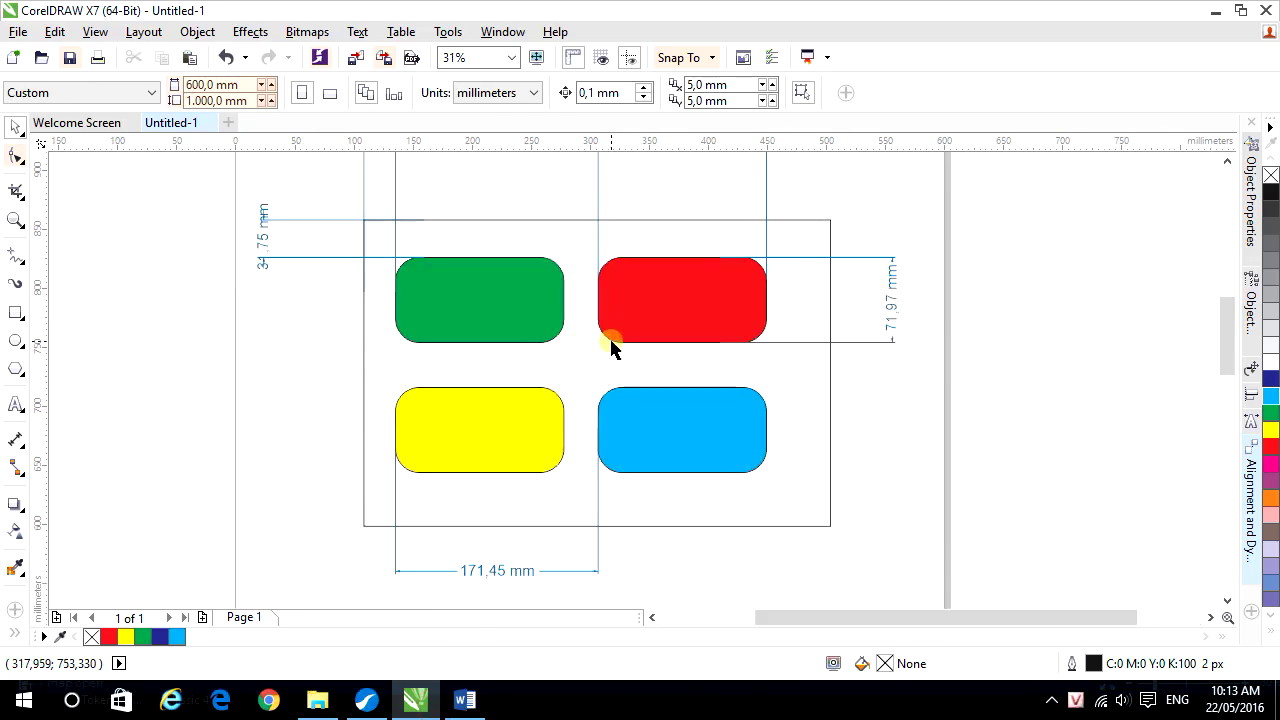
{"action": "left_click_drag", "start_coordinate": [340, 343], "coordinate": [341, 419]}
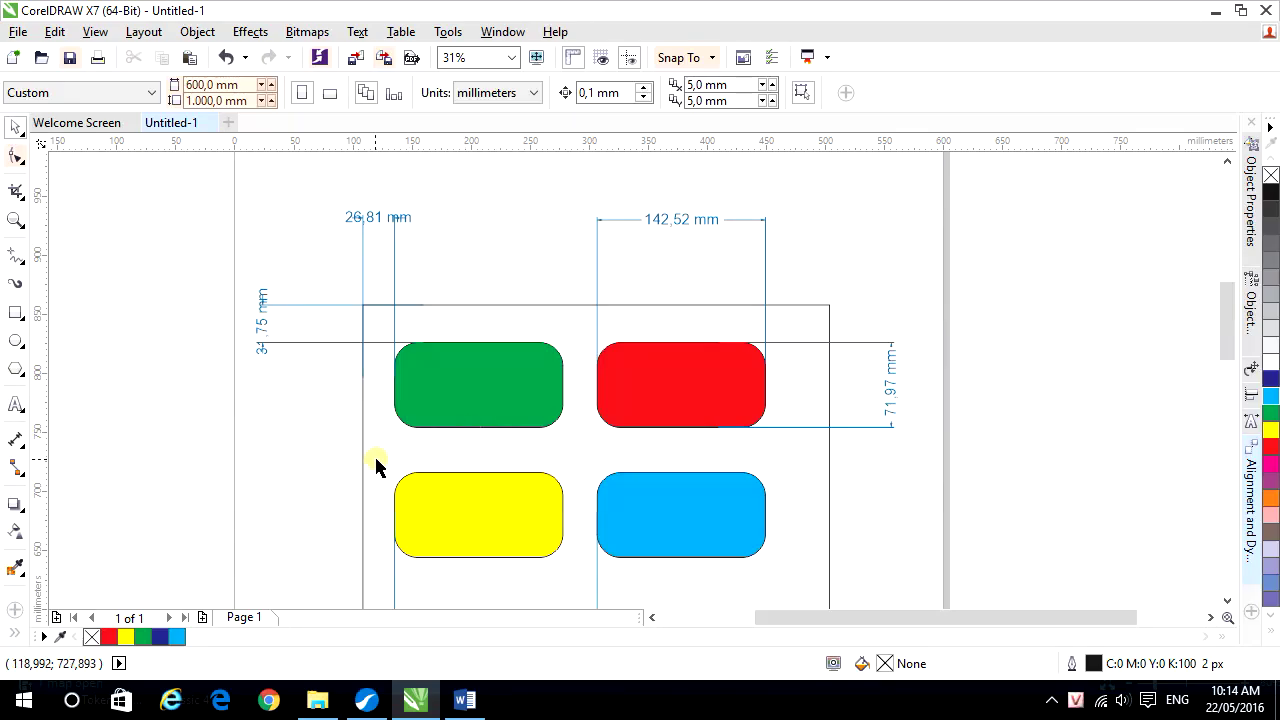
{"action": "left_click_drag", "start_coordinate": [908, 470], "coordinate": [905, 465]}
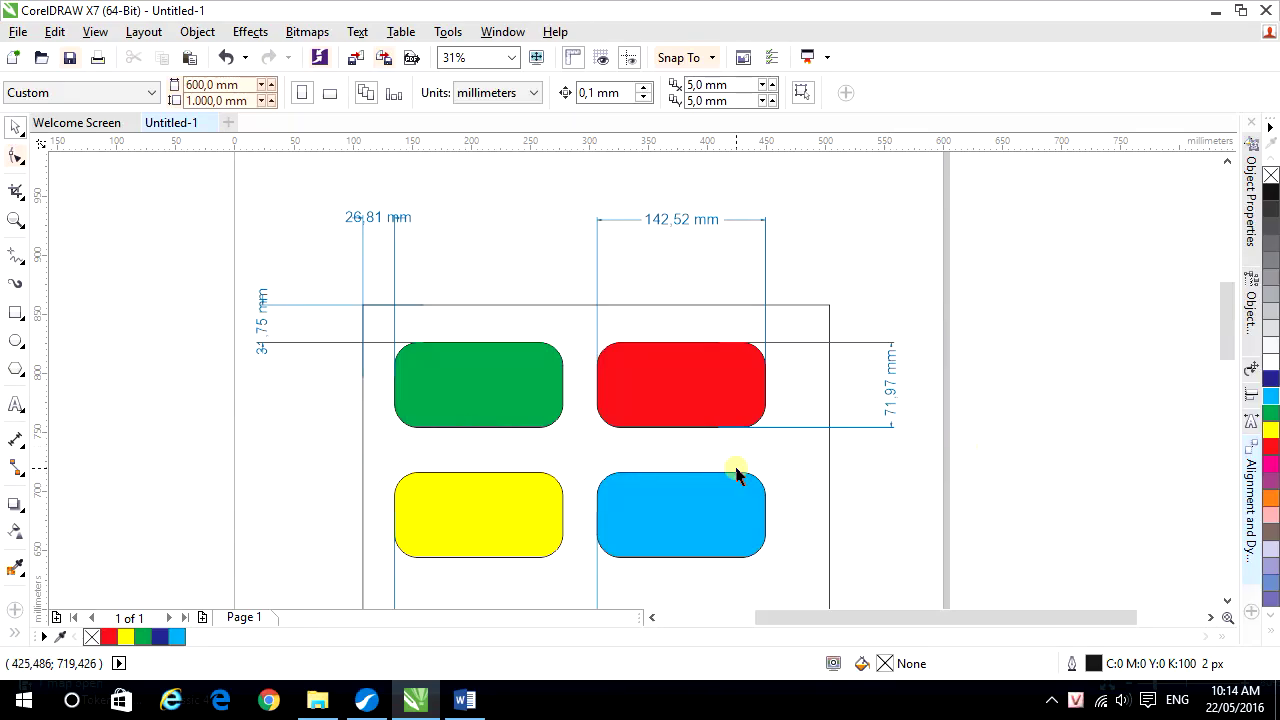
{"action": "left_click_drag", "start_coordinate": [763, 457], "coordinate": [840, 451]}
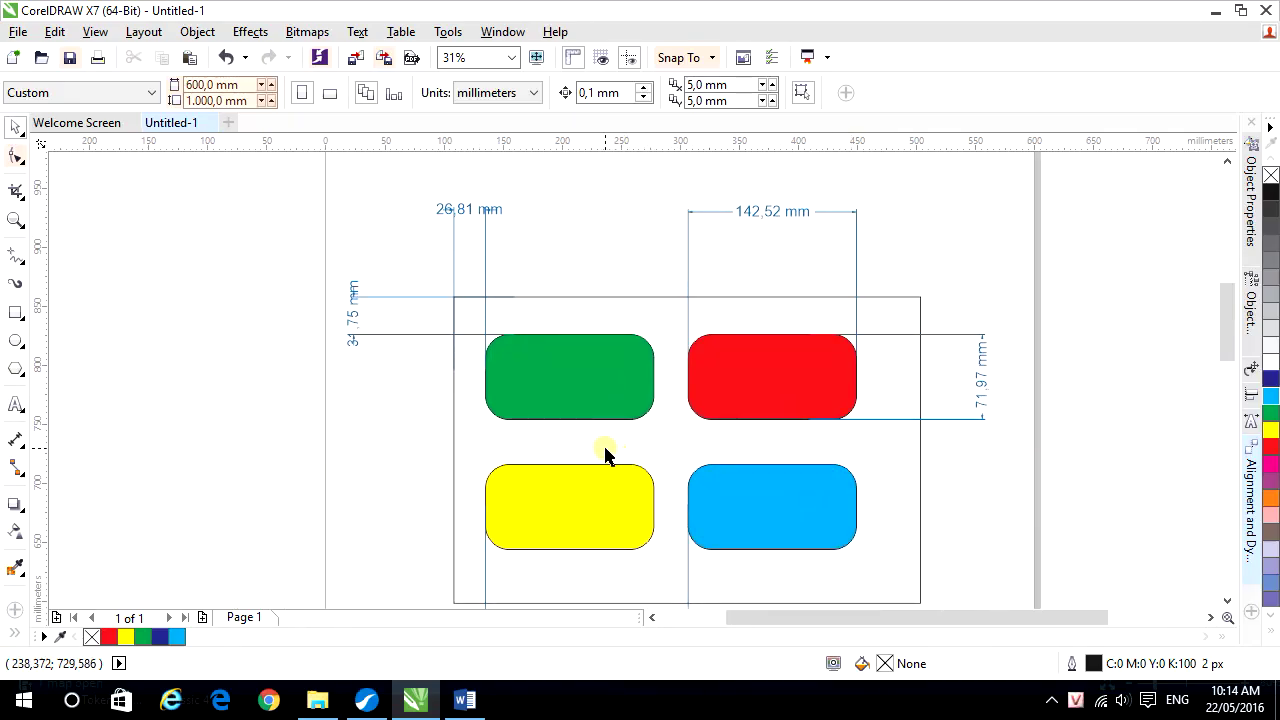
- Give the frame rectangle a thick magenta outline with no fill
{"action": "left_click", "coordinate": [658, 297]}
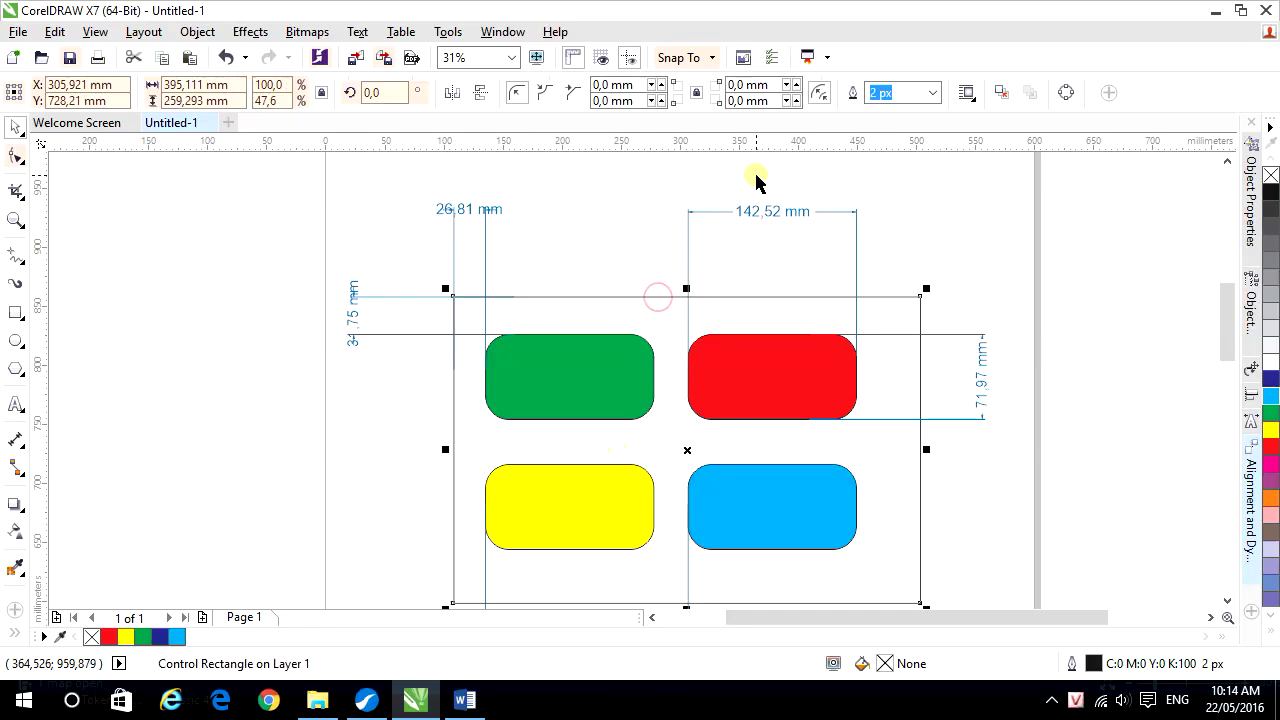
{"action": "left_click", "coordinate": [932, 92]}
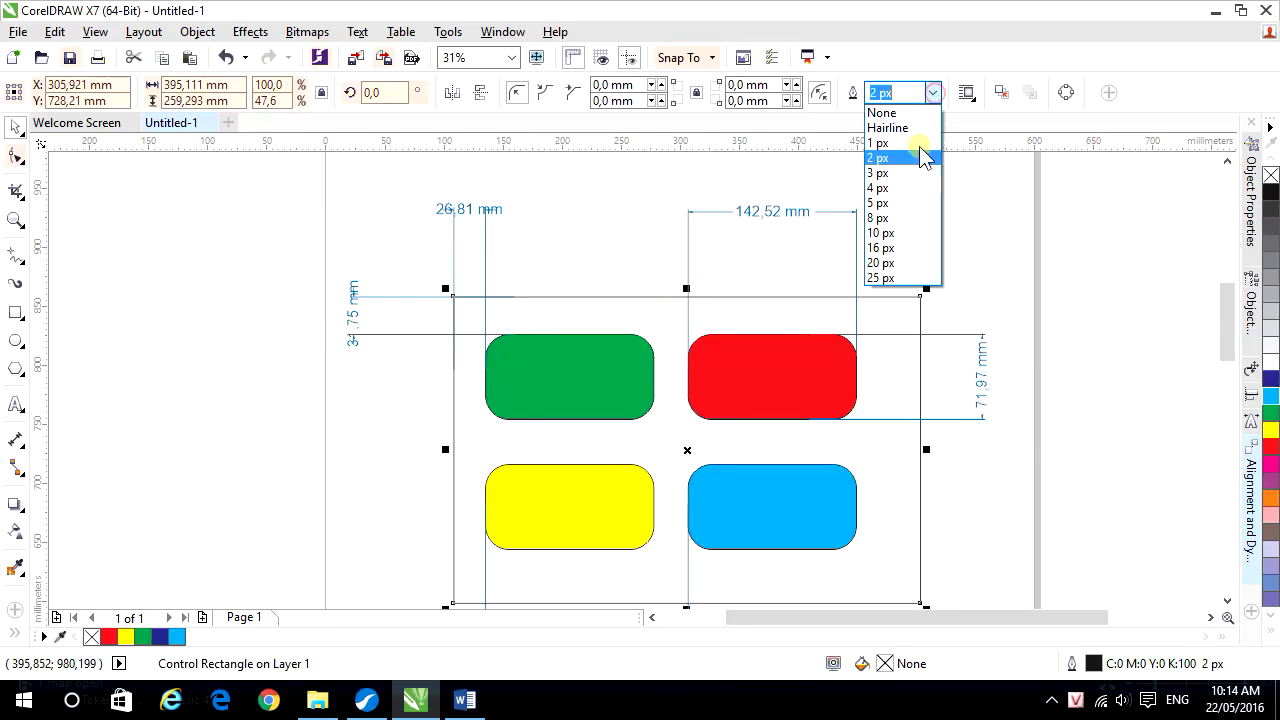
{"action": "left_click", "coordinate": [910, 218]}
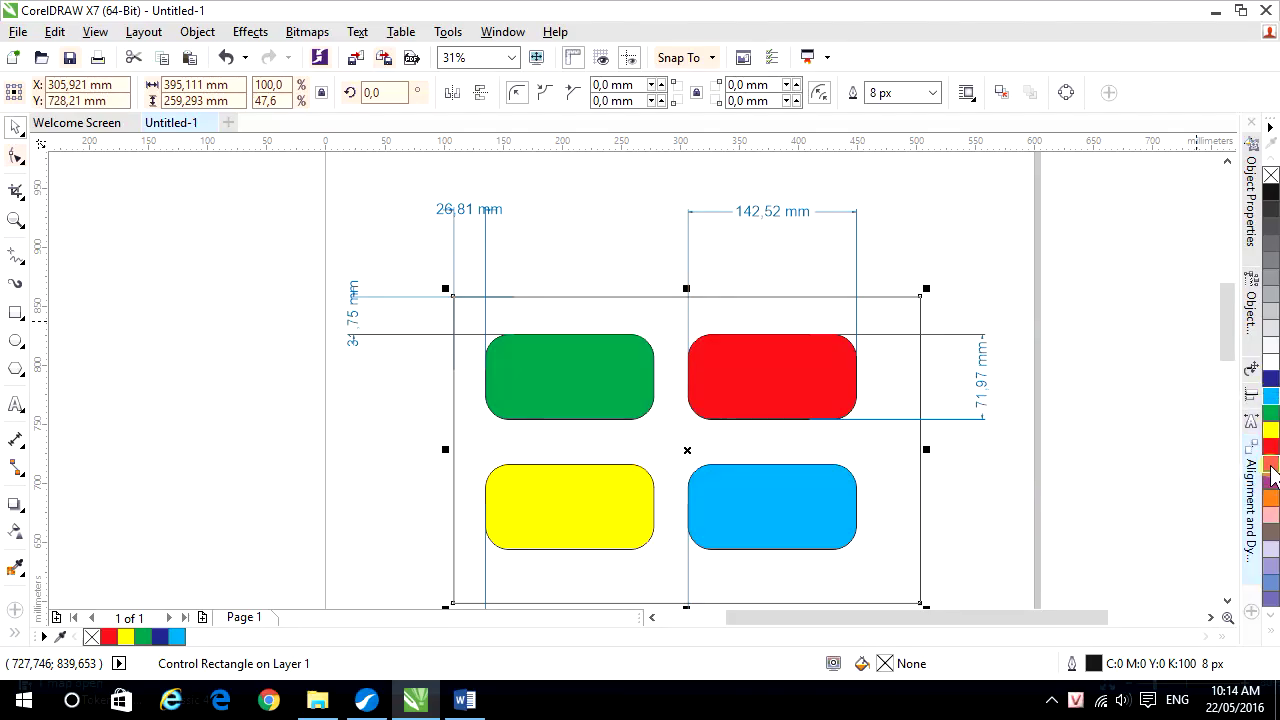
{"action": "left_click", "coordinate": [1271, 470]}
{"action": "key", "text": "ctrl+z"}
{"action": "right_click", "coordinate": [1270, 463]}
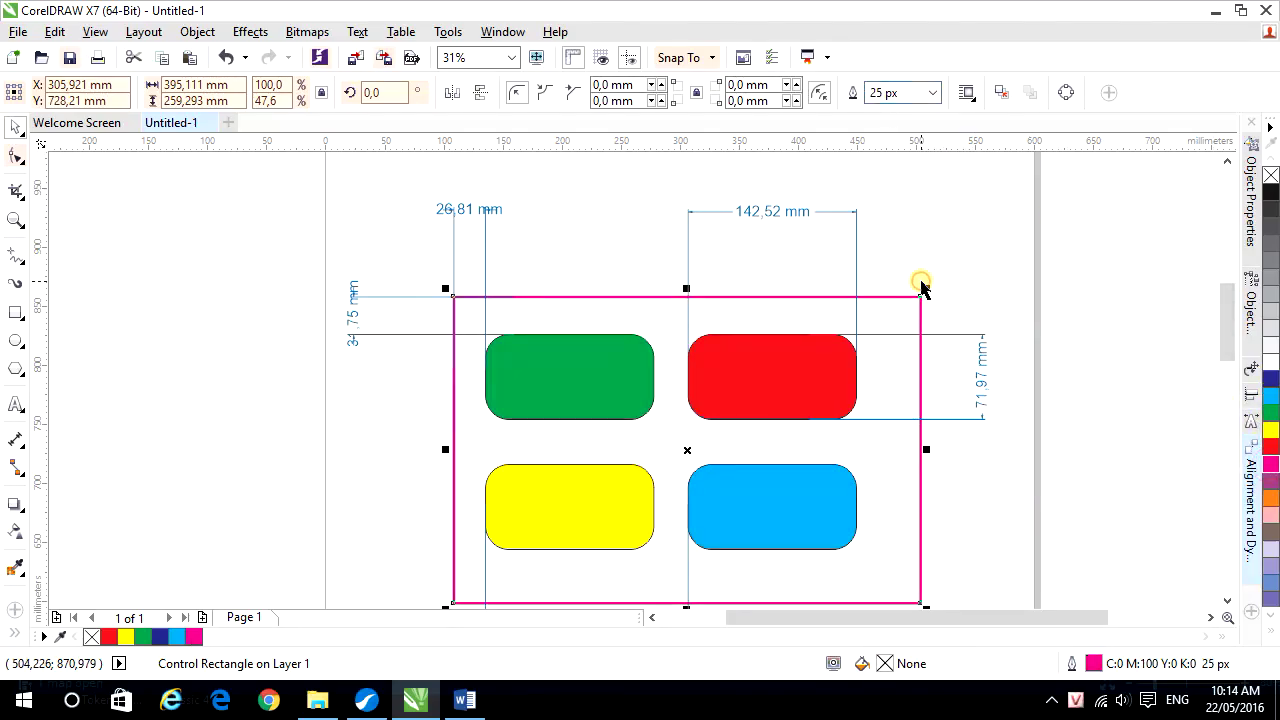
{"action": "left_click", "coordinate": [908, 263]}
{"action": "scroll", "coordinate": [908, 263], "scroll_direction": "down", "scroll_amount": 2}
{"action": "scroll", "coordinate": [906, 270], "scroll_direction": "up", "scroll_amount": 1}
{"action": "scroll", "coordinate": [906, 278], "scroll_direction": "up", "scroll_amount": 1}
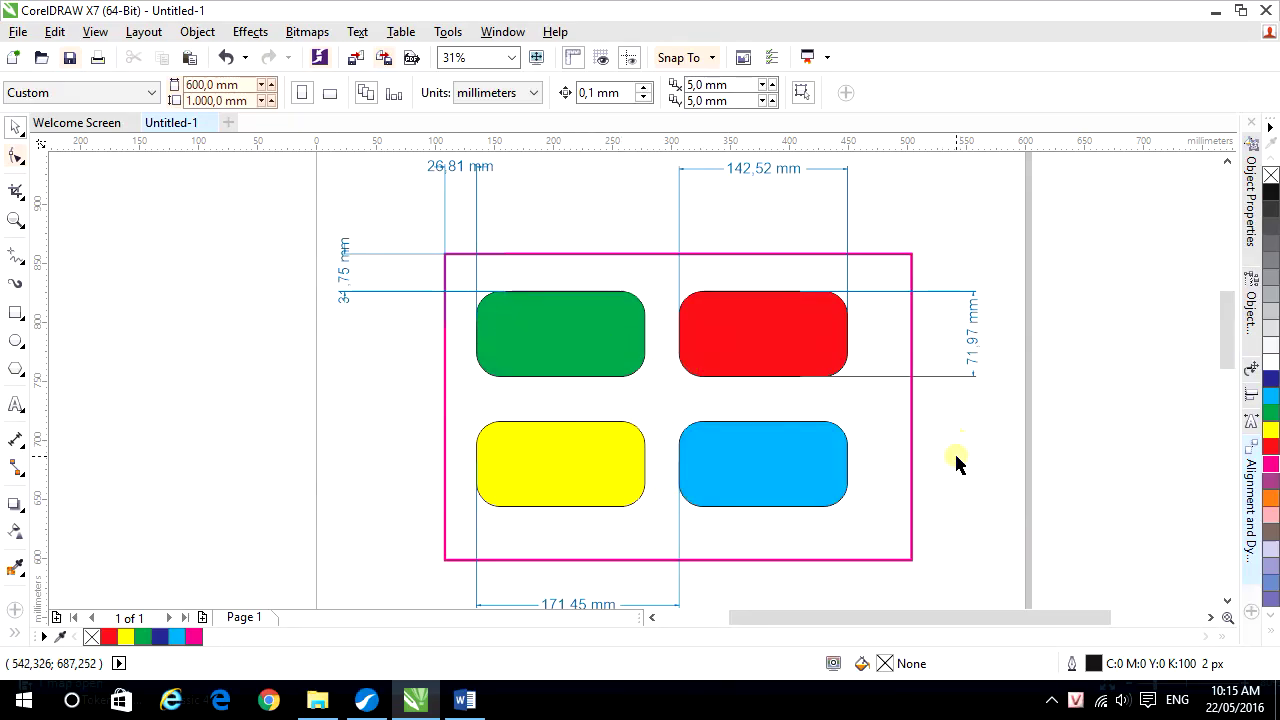
{"action": "left_click_drag", "start_coordinate": [952, 457], "coordinate": [929, 448]}
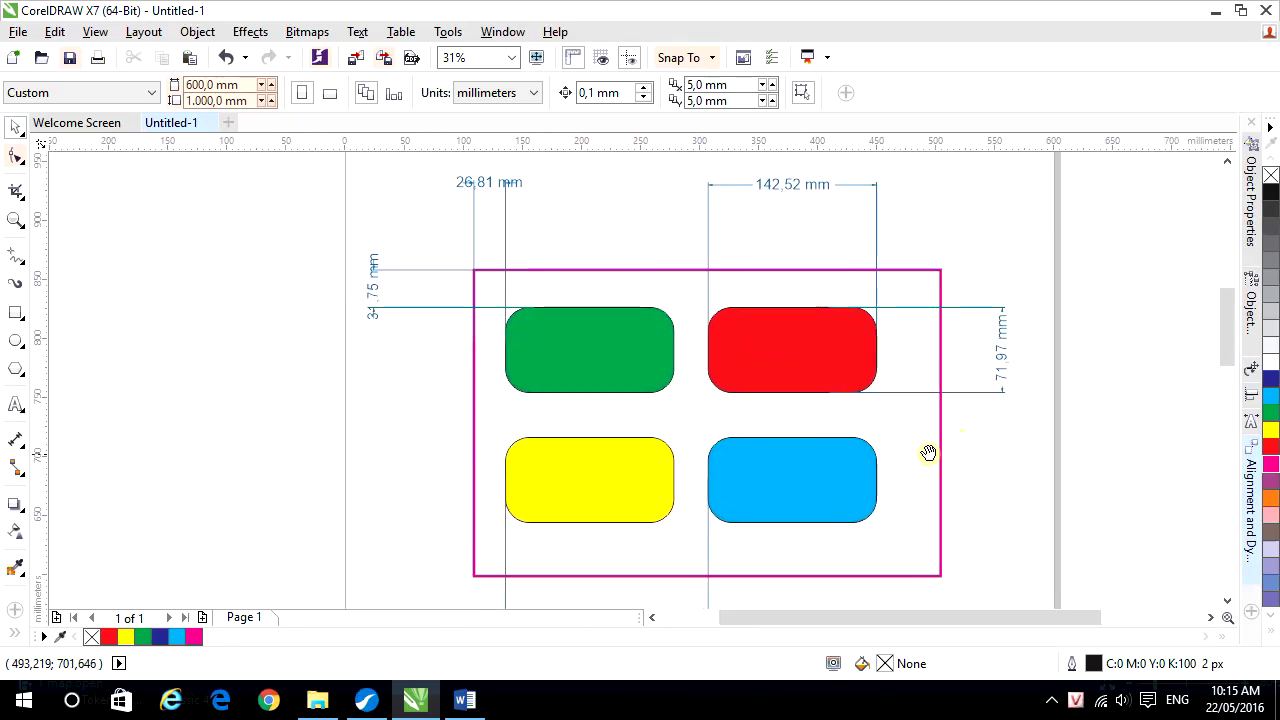
{"action": "left_click_drag", "start_coordinate": [414, 423], "coordinate": [406, 440]}
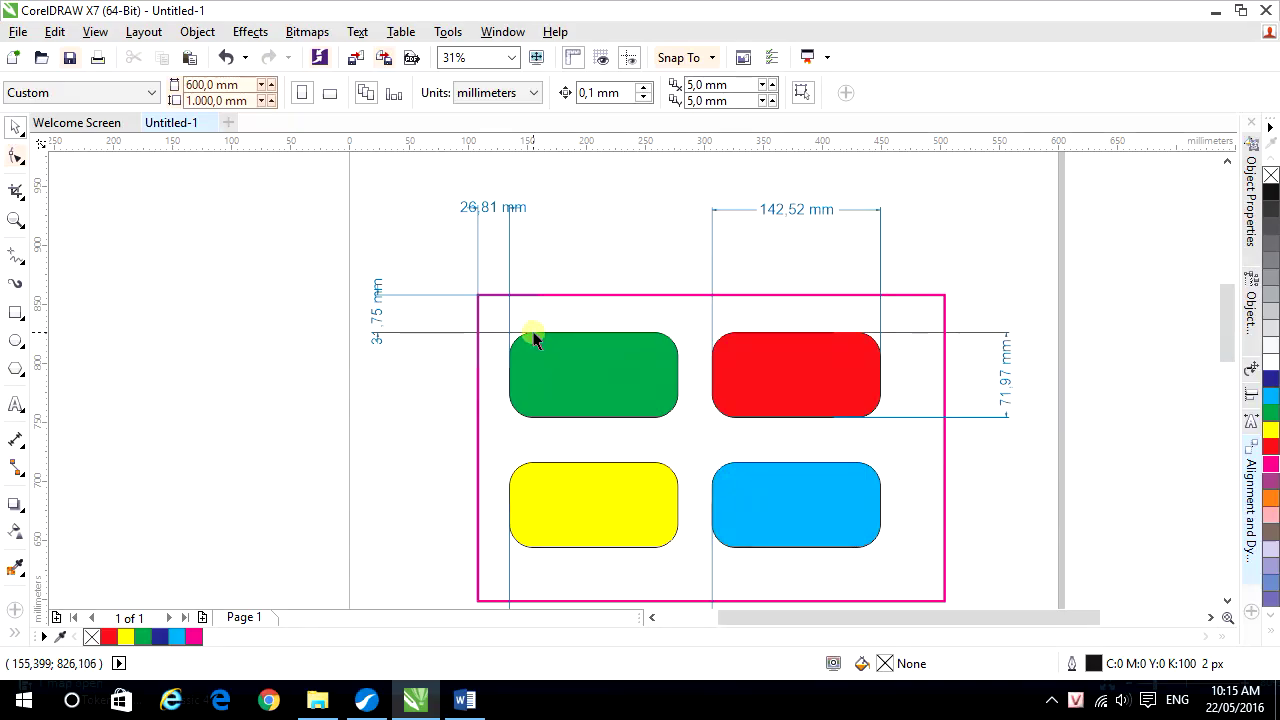
{"action": "left_click", "coordinate": [542, 295]}
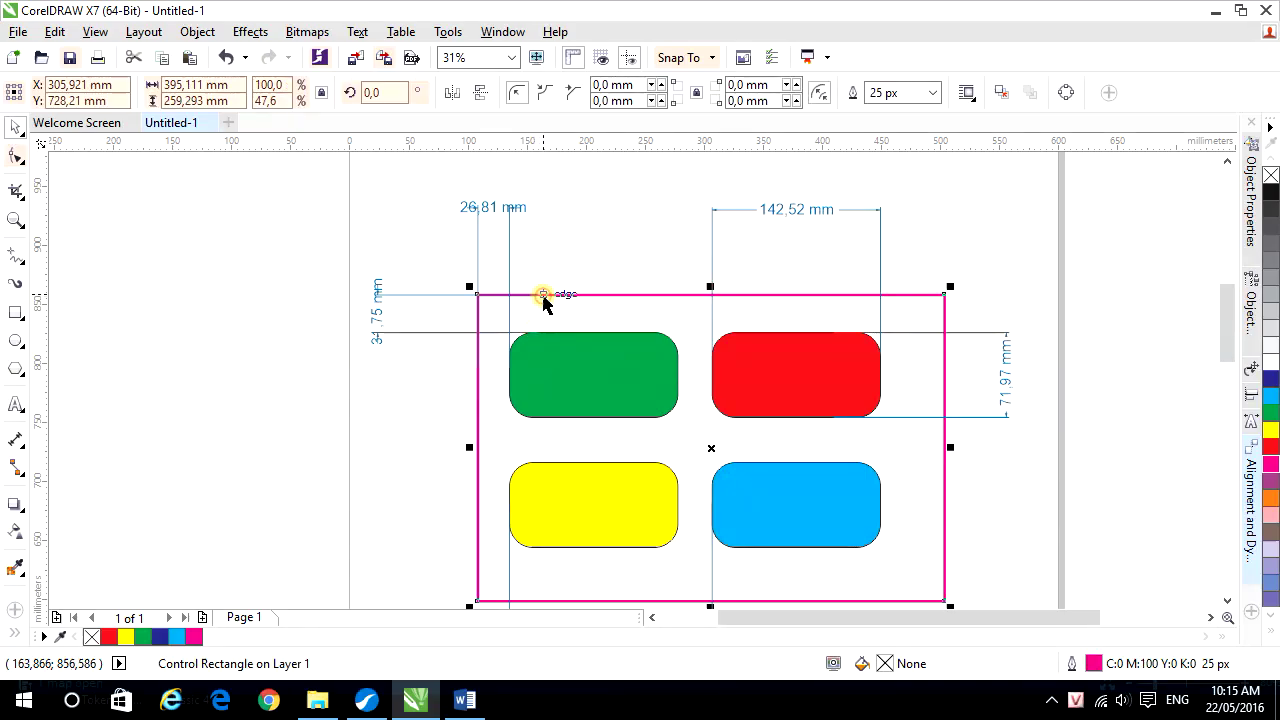
{"action": "left_click", "coordinate": [553, 243]}
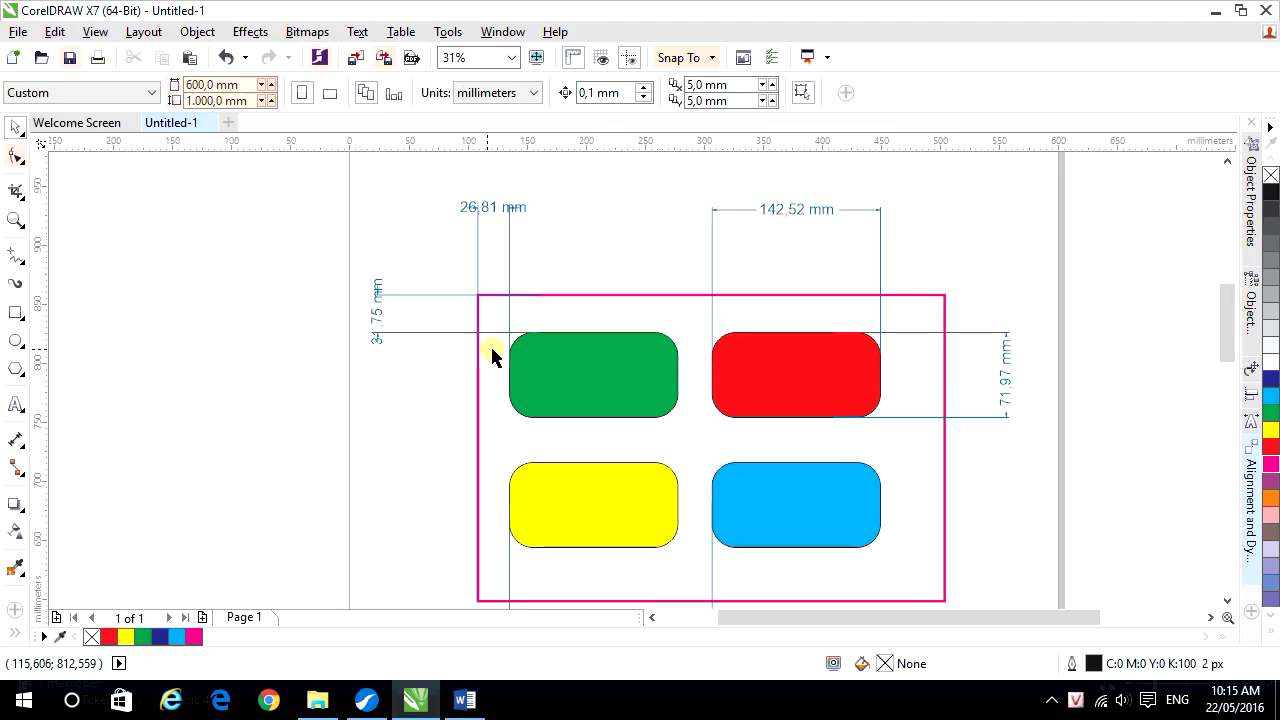
{"action": "left_click", "coordinate": [540, 294]}
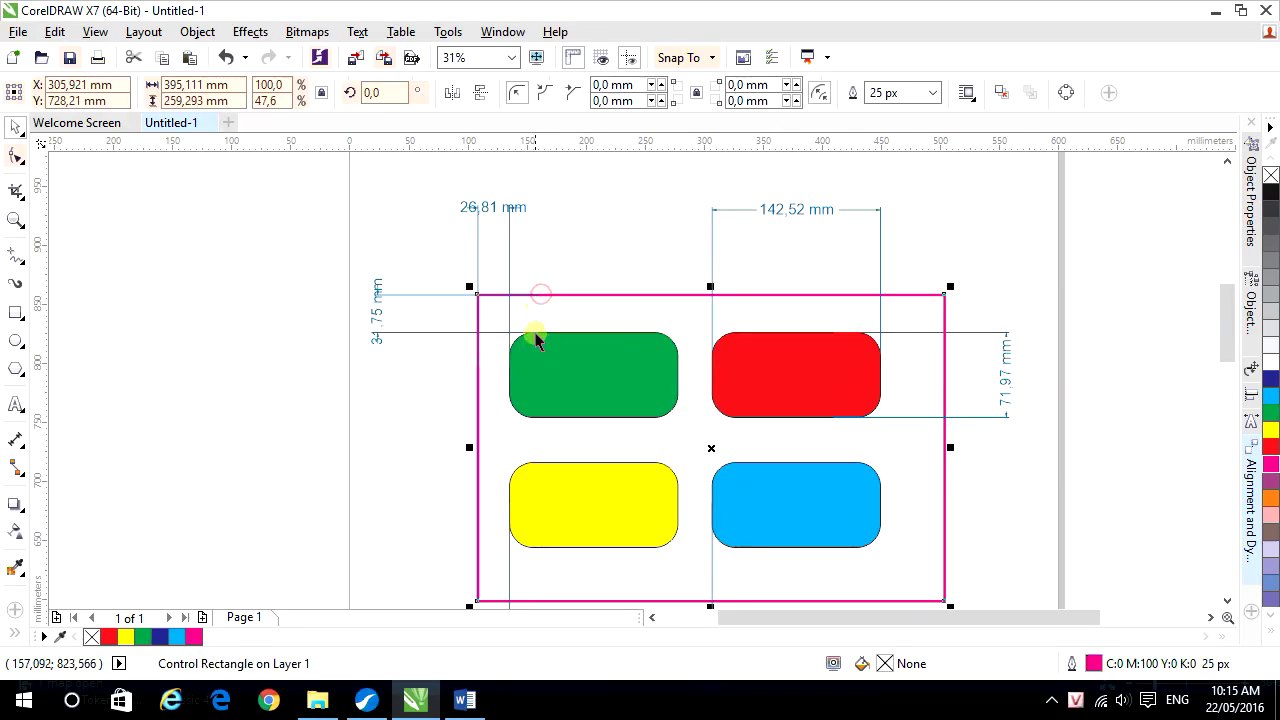
{"action": "left_click", "coordinate": [390, 373]}
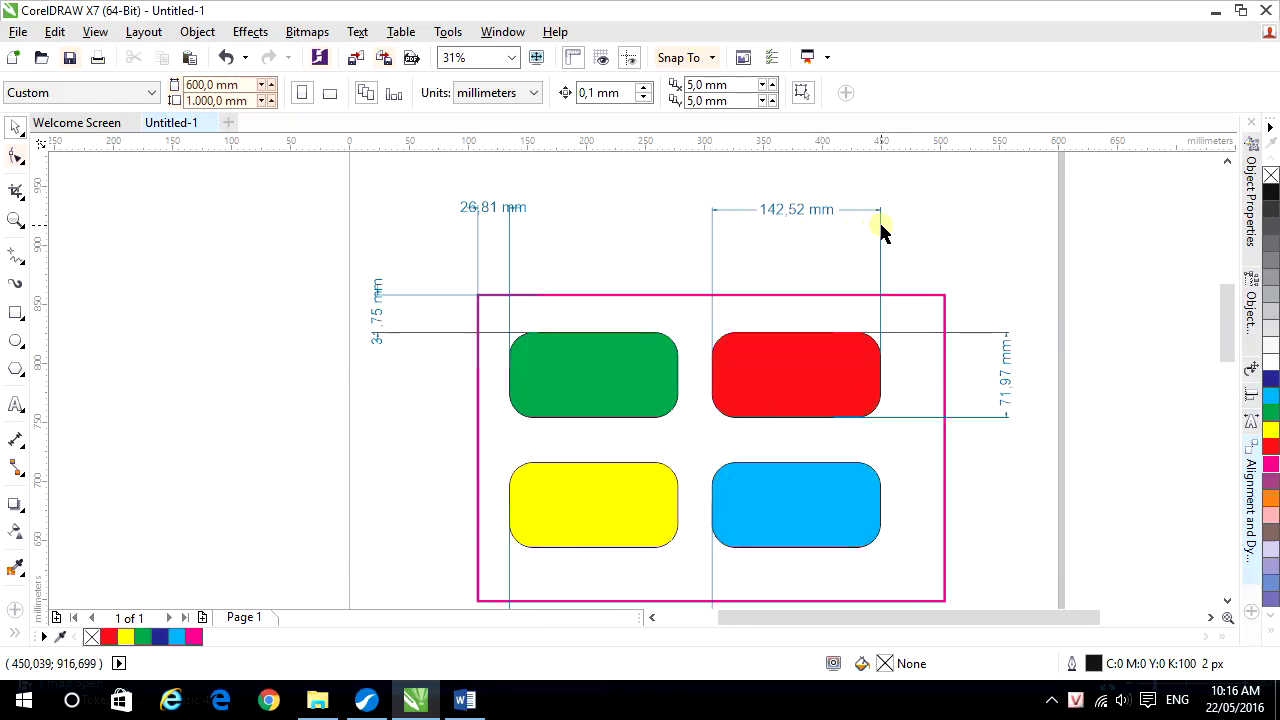
{"action": "key", "text": "alt+Tab"}
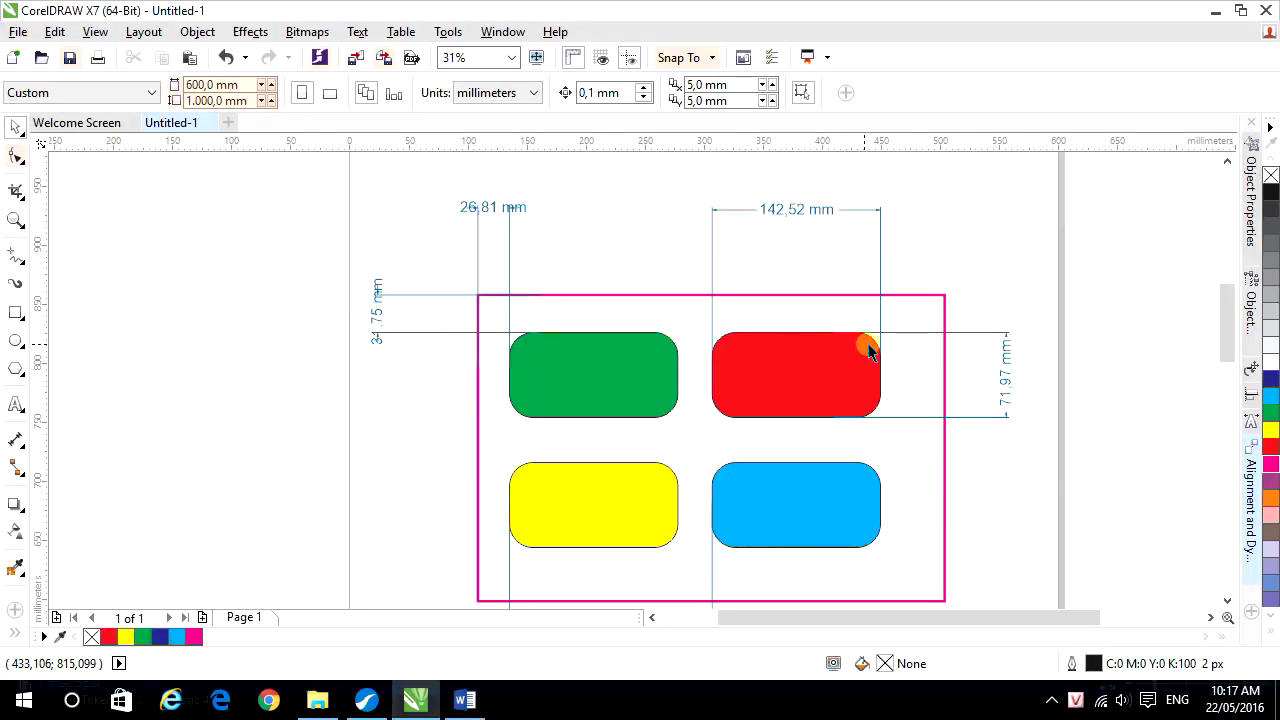
{"action": "left_click", "coordinate": [826, 407]}
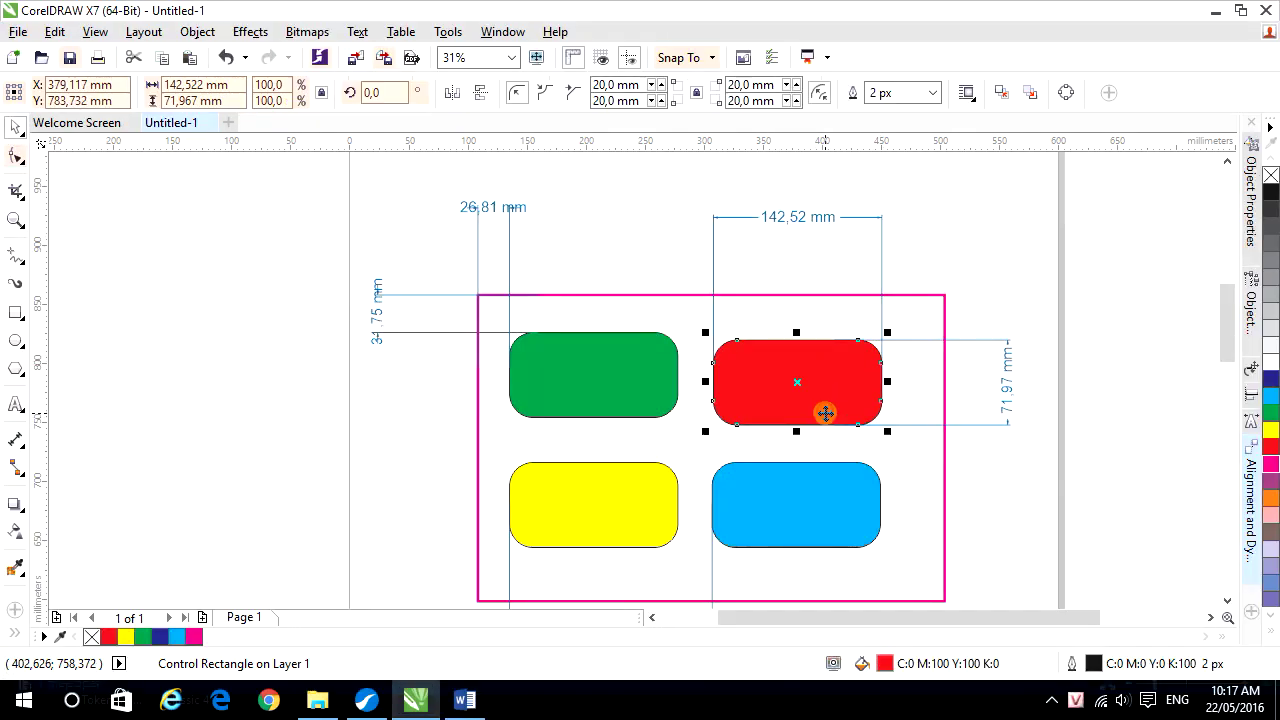
- Pan around the four-label layout to review its 171,45 mm and 71,97 mm dimensions
{"action": "left_click", "coordinate": [1019, 490]}
{"action": "scroll", "coordinate": [920, 500], "scroll_direction": "down", "scroll_amount": 2}
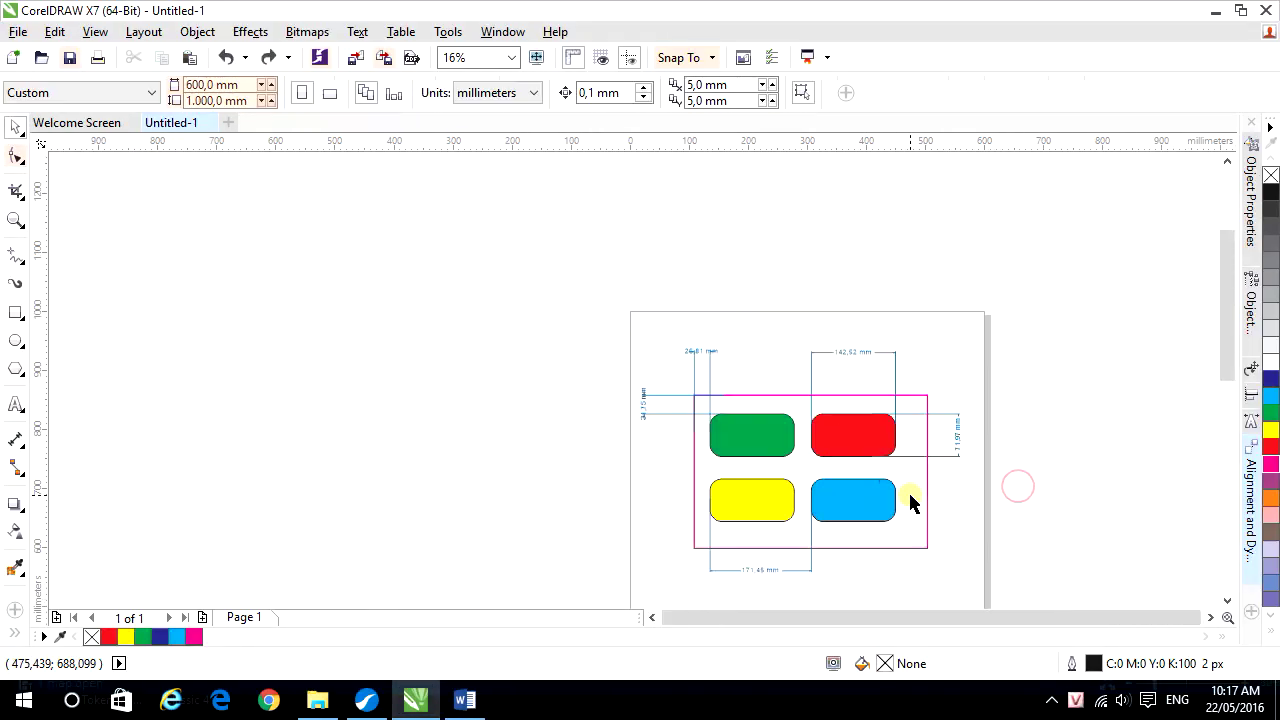
{"action": "scroll", "coordinate": [960, 525], "scroll_direction": "up", "scroll_amount": 2}
{"action": "left_click_drag", "start_coordinate": [943, 533], "coordinate": [1003, 414]}
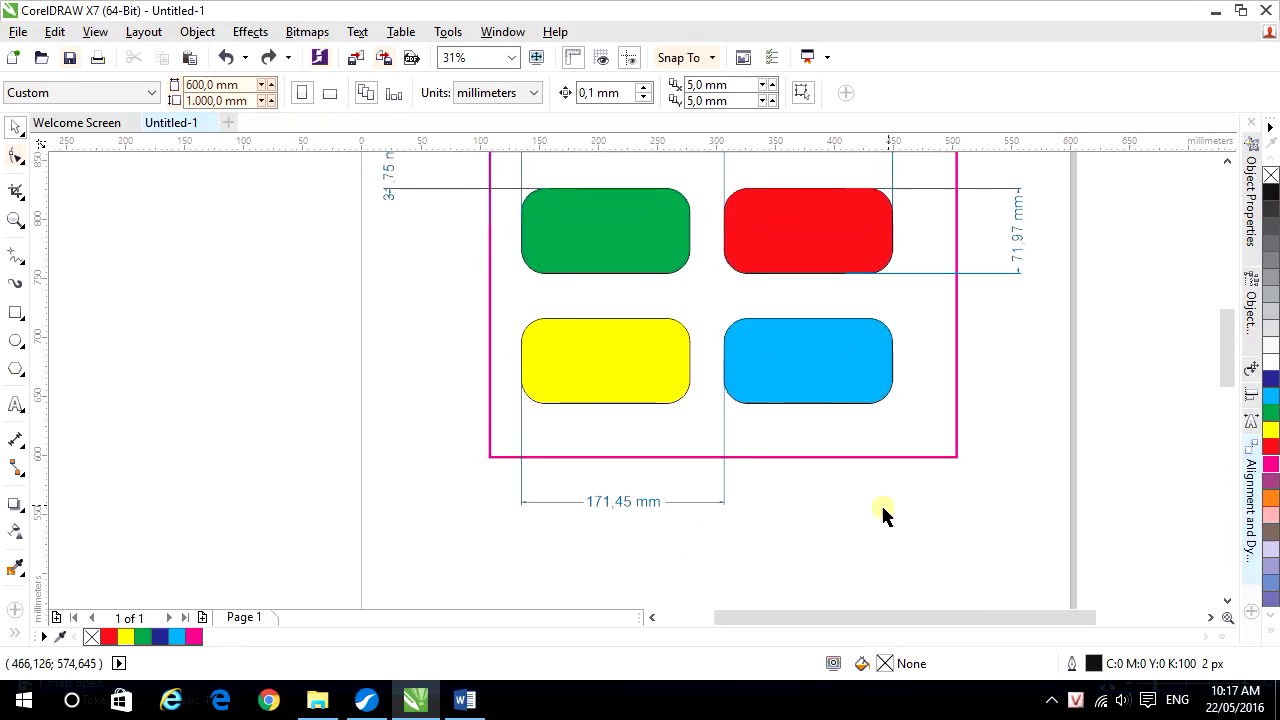
{"action": "left_click_drag", "start_coordinate": [866, 512], "coordinate": [874, 504]}
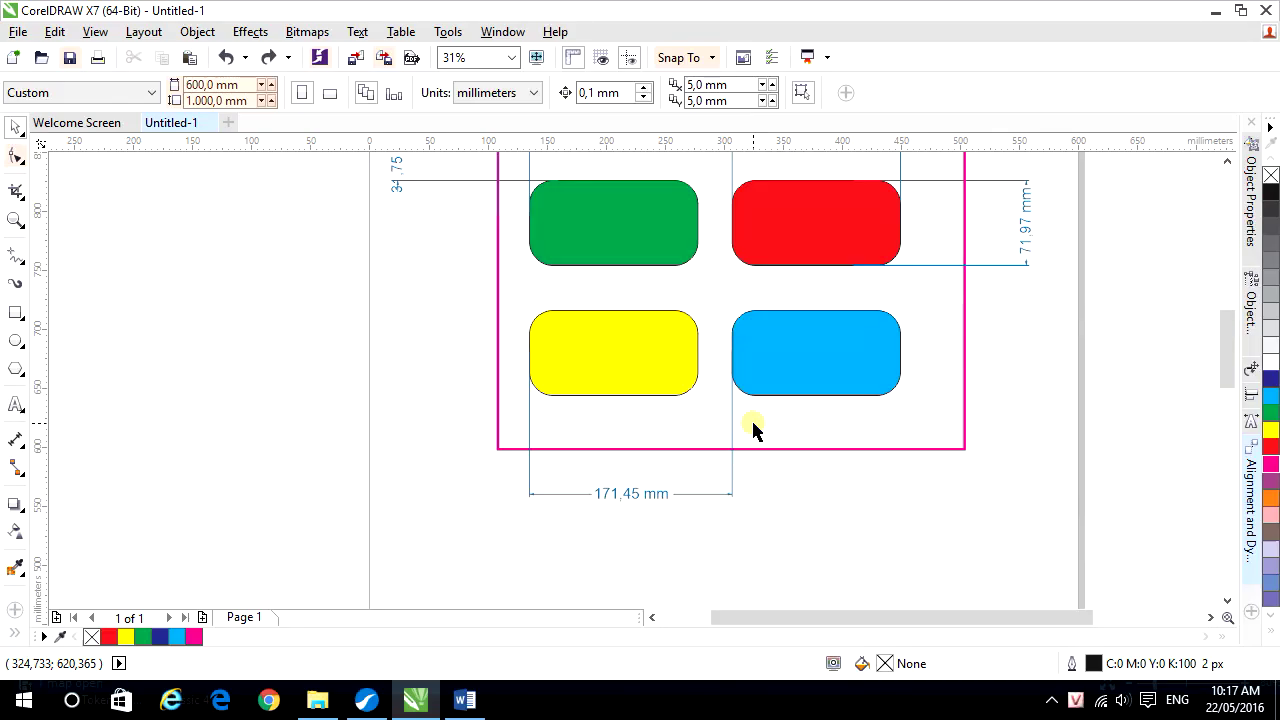
{"action": "mouse_move", "coordinate": [663, 428]}
{"action": "left_mouse_down"}
{"action": "mouse_move", "coordinate": [663, 466]}
{"action": "mouse_move", "coordinate": [492, 432]}
{"action": "left_mouse_up"}
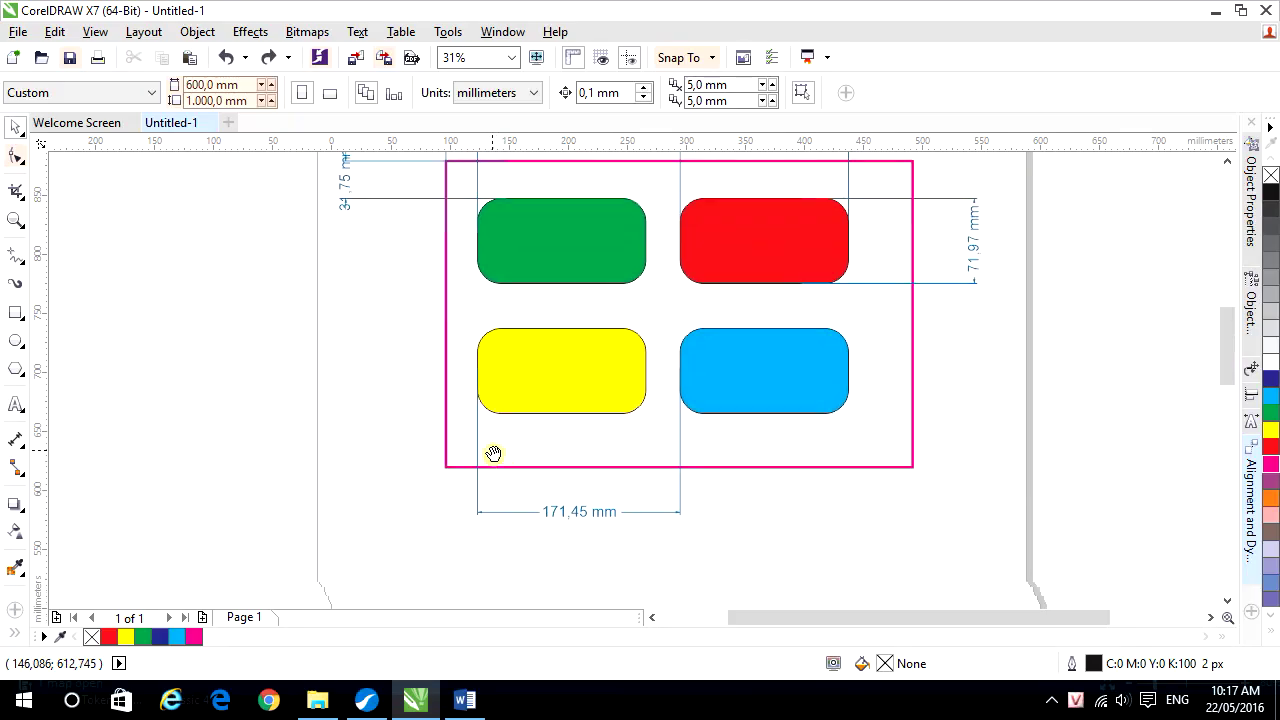
{"action": "left_click_drag", "start_coordinate": [491, 480], "coordinate": [470, 442]}
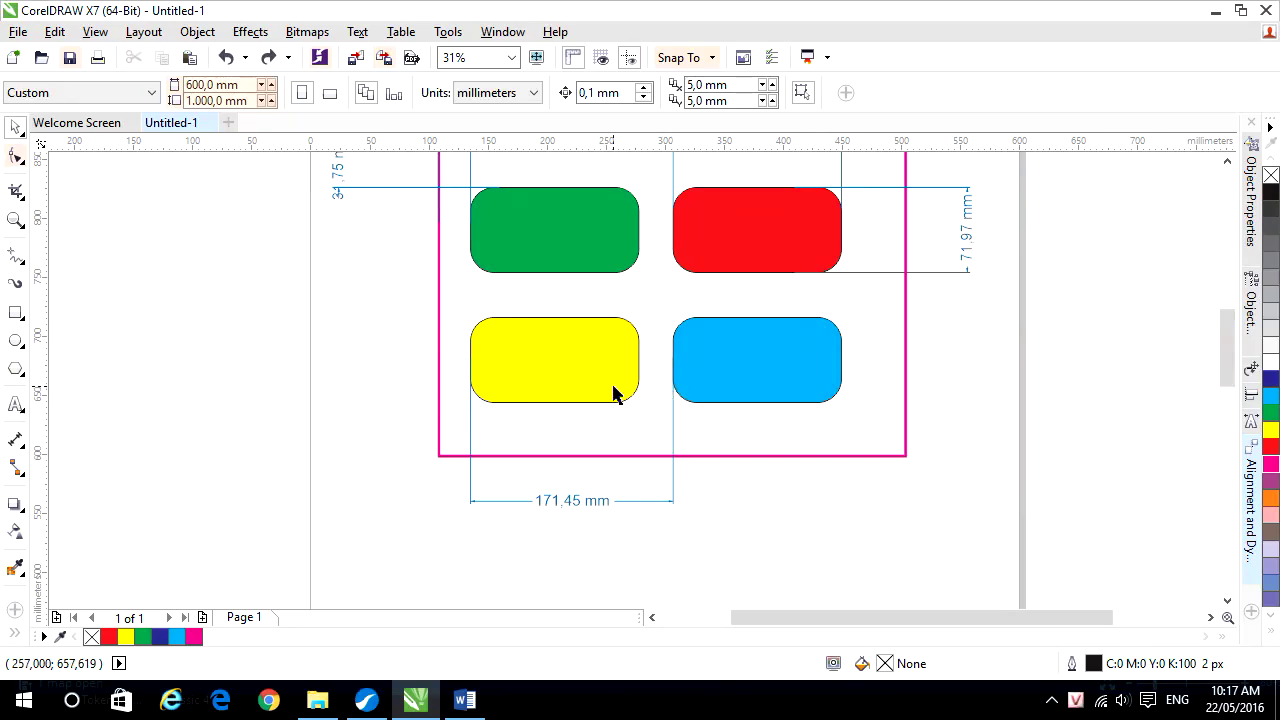
{"action": "left_click", "coordinate": [683, 388]}
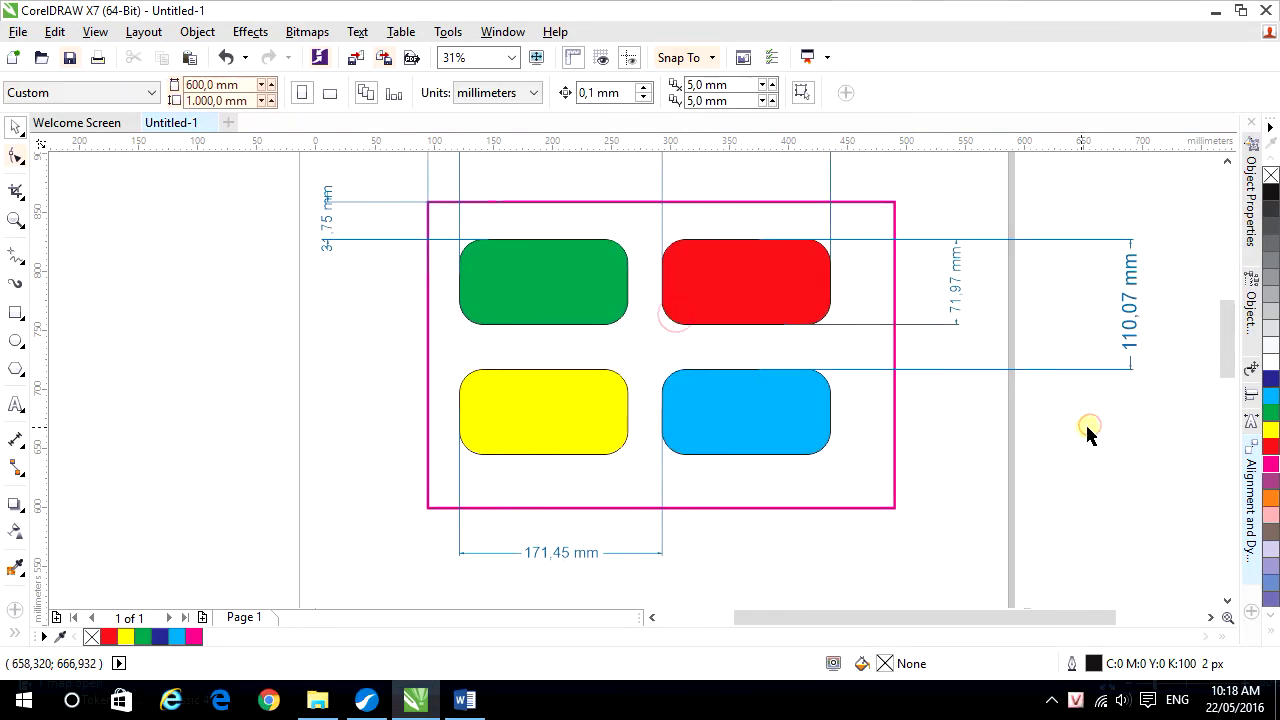
- Shift the label layout left in the CorelDRAW view
{"action": "mouse_move", "coordinate": [1088, 536]}
{"action": "left_mouse_down"}
{"action": "mouse_move", "coordinate": [784, 449]}
{"action": "mouse_move", "coordinate": [790, 385]}
{"action": "left_mouse_up"}
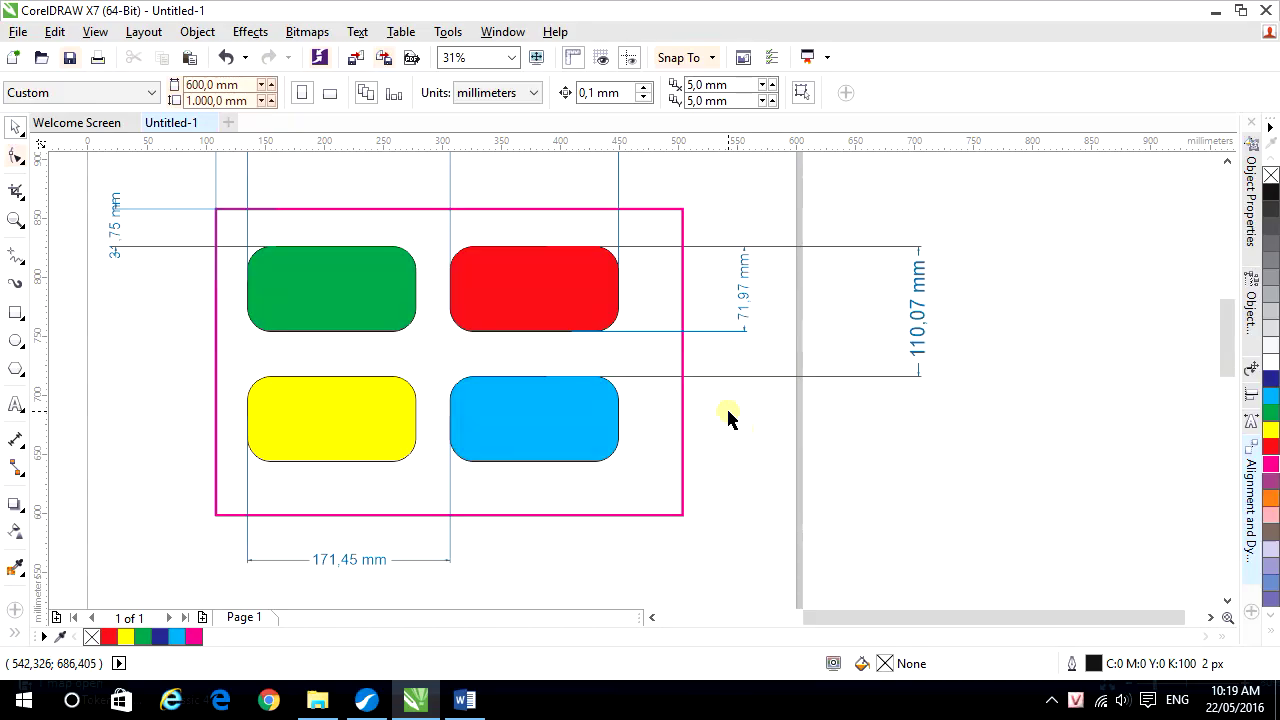
{"action": "mouse_move", "coordinate": [723, 431]}
{"action": "left_mouse_down"}
{"action": "mouse_move", "coordinate": [900, 571]}
{"action": "mouse_move", "coordinate": [909, 554]}
{"action": "mouse_move", "coordinate": [846, 520]}
{"action": "left_mouse_up"}
{"action": "scroll", "coordinate": [837, 517], "scroll_direction": "down", "scroll_amount": 1}
{"action": "scroll", "coordinate": [837, 517], "scroll_direction": "up", "scroll_amount": 1}
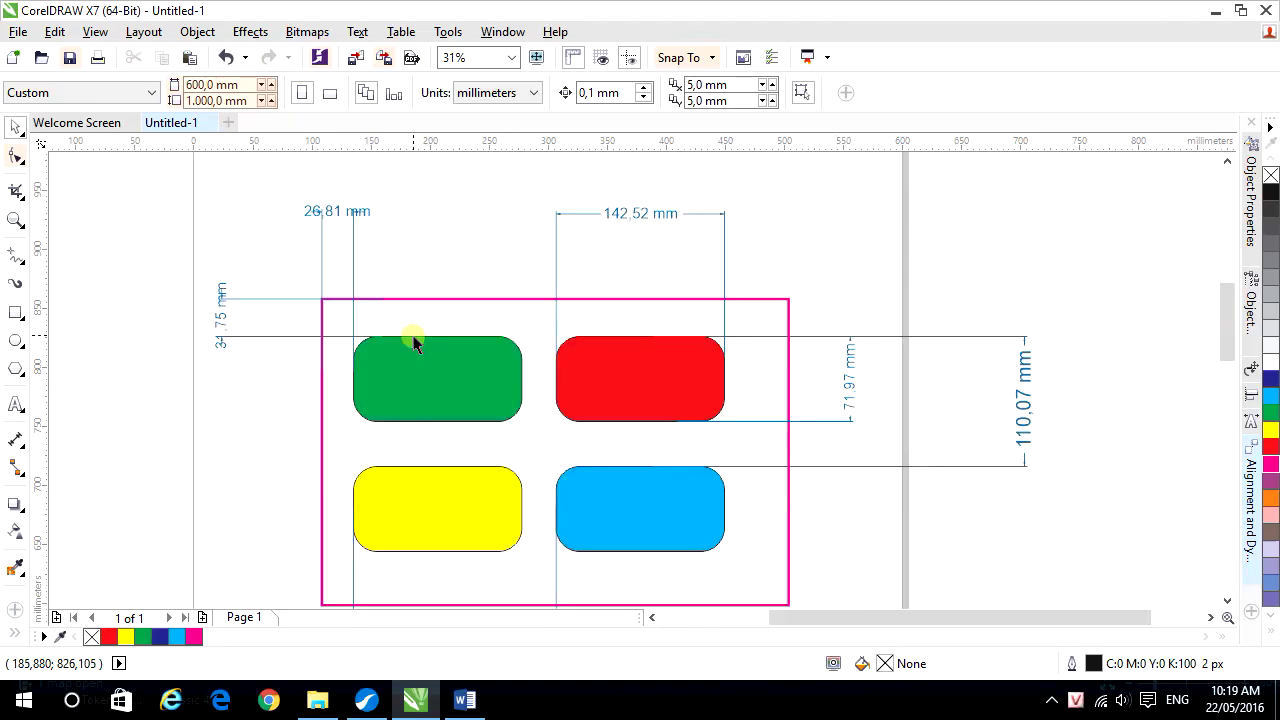
{"action": "mouse_move", "coordinate": [318, 436]}
{"action": "left_mouse_down"}
{"action": "mouse_move", "coordinate": [476, 442]}
{"action": "mouse_move", "coordinate": [407, 417]}
{"action": "left_mouse_up"}
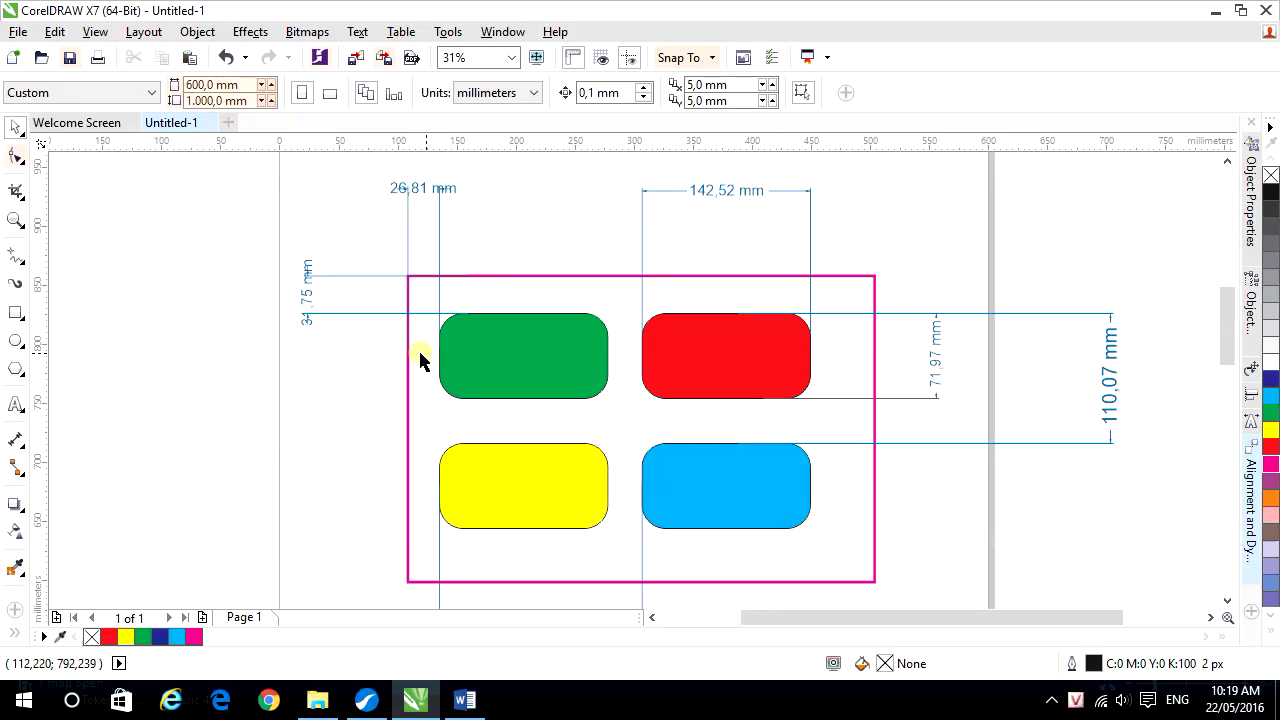
{"action": "left_click_drag", "start_coordinate": [586, 357], "coordinate": [416, 347]}
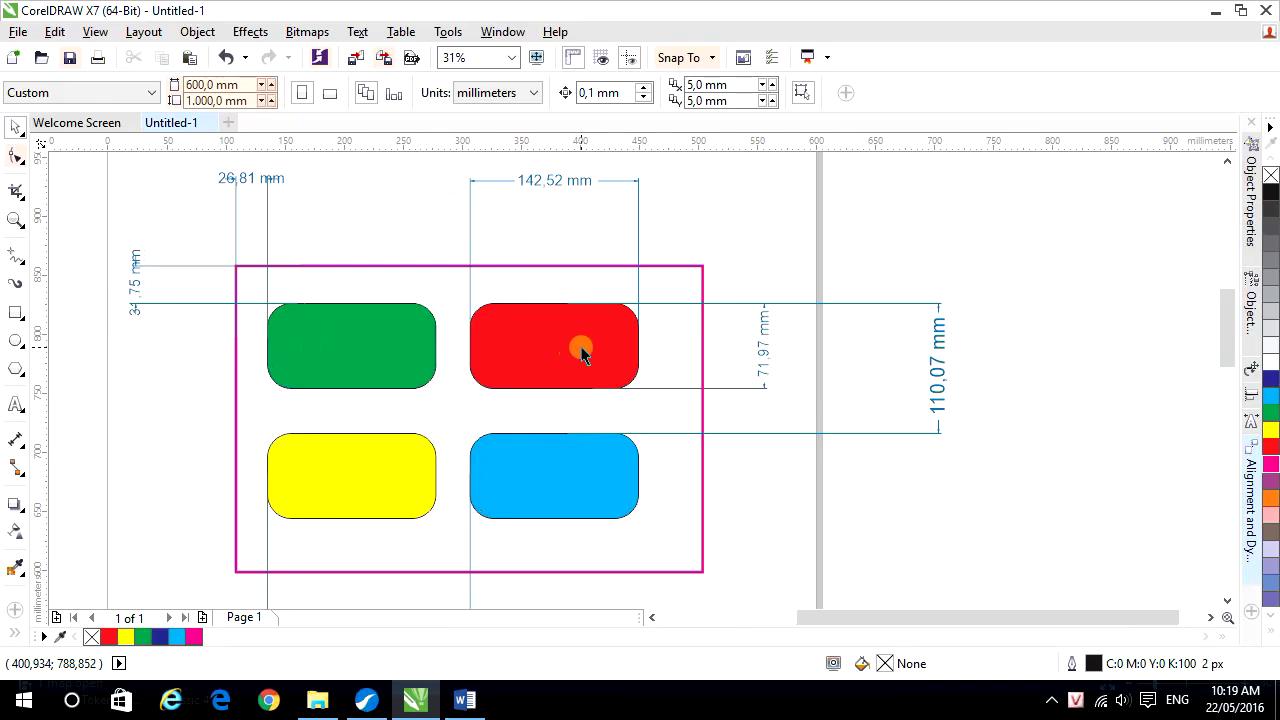
{"action": "left_click_drag", "start_coordinate": [580, 346], "coordinate": [553, 368]}
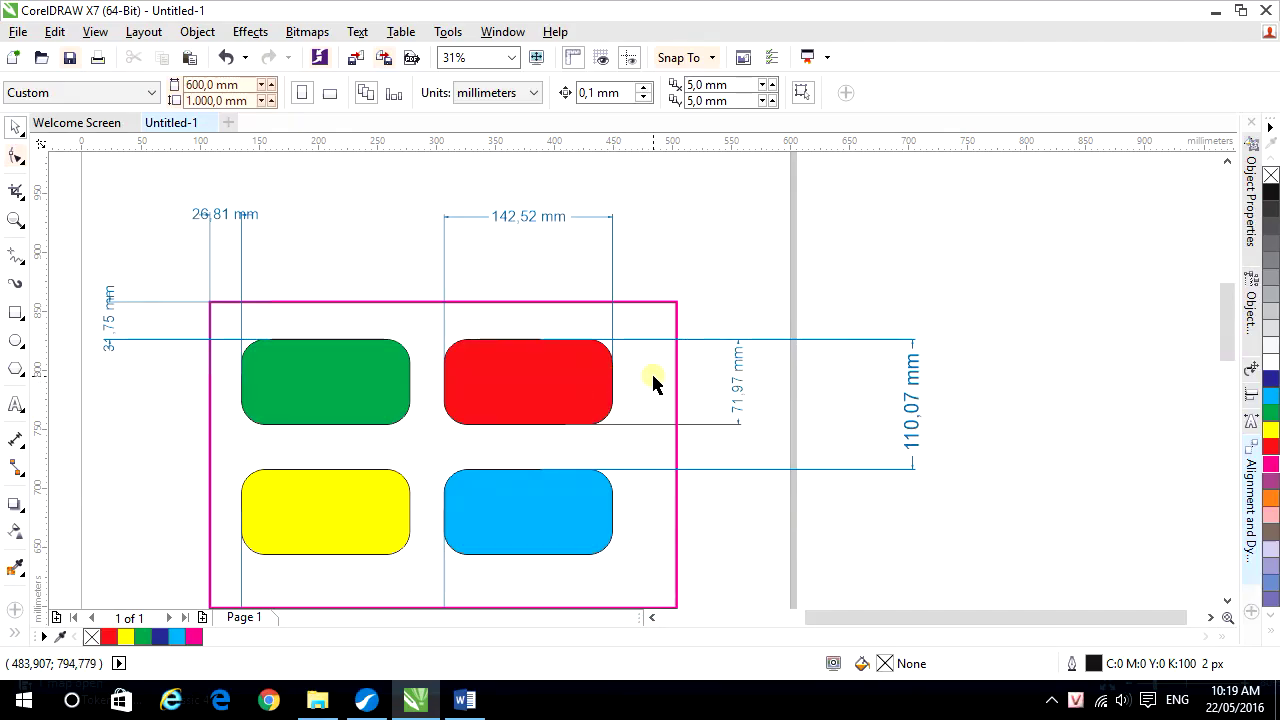
{"action": "left_click_drag", "start_coordinate": [561, 516], "coordinate": [734, 420]}
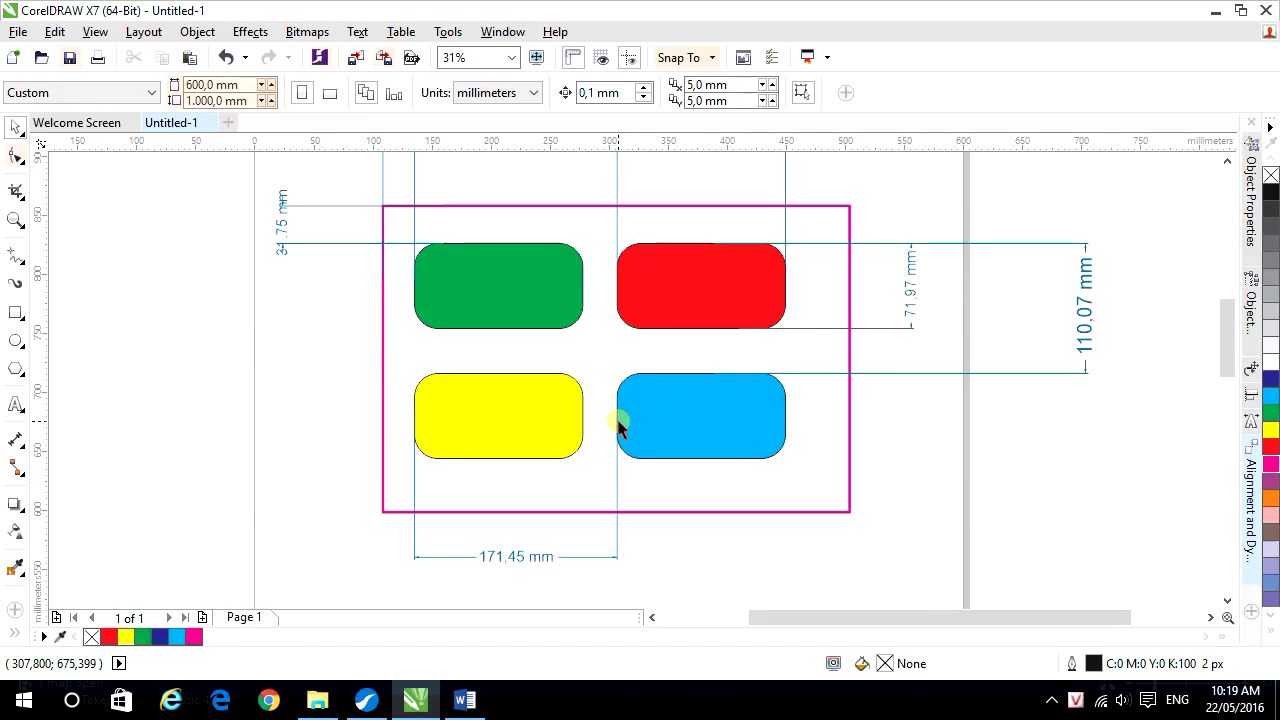
{"action": "scroll", "coordinate": [749, 417], "scroll_direction": "up", "scroll_amount": 1}
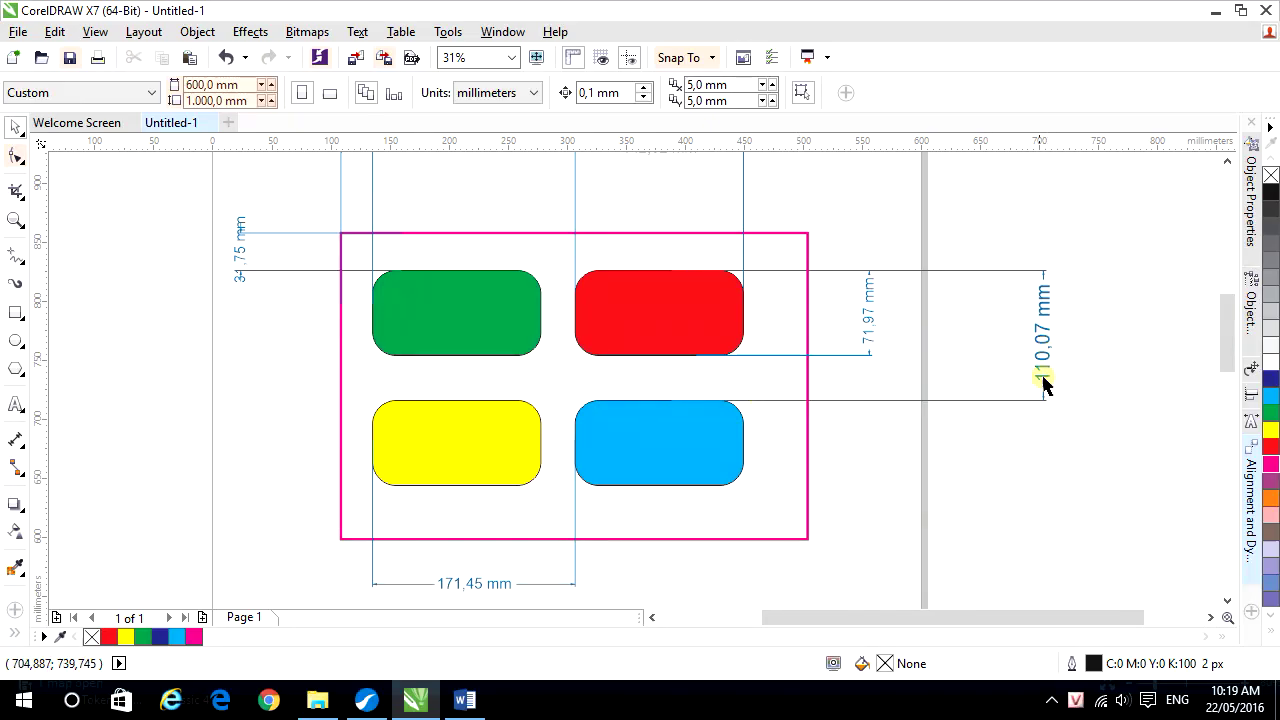
{"action": "left_click", "coordinate": [724, 472]}
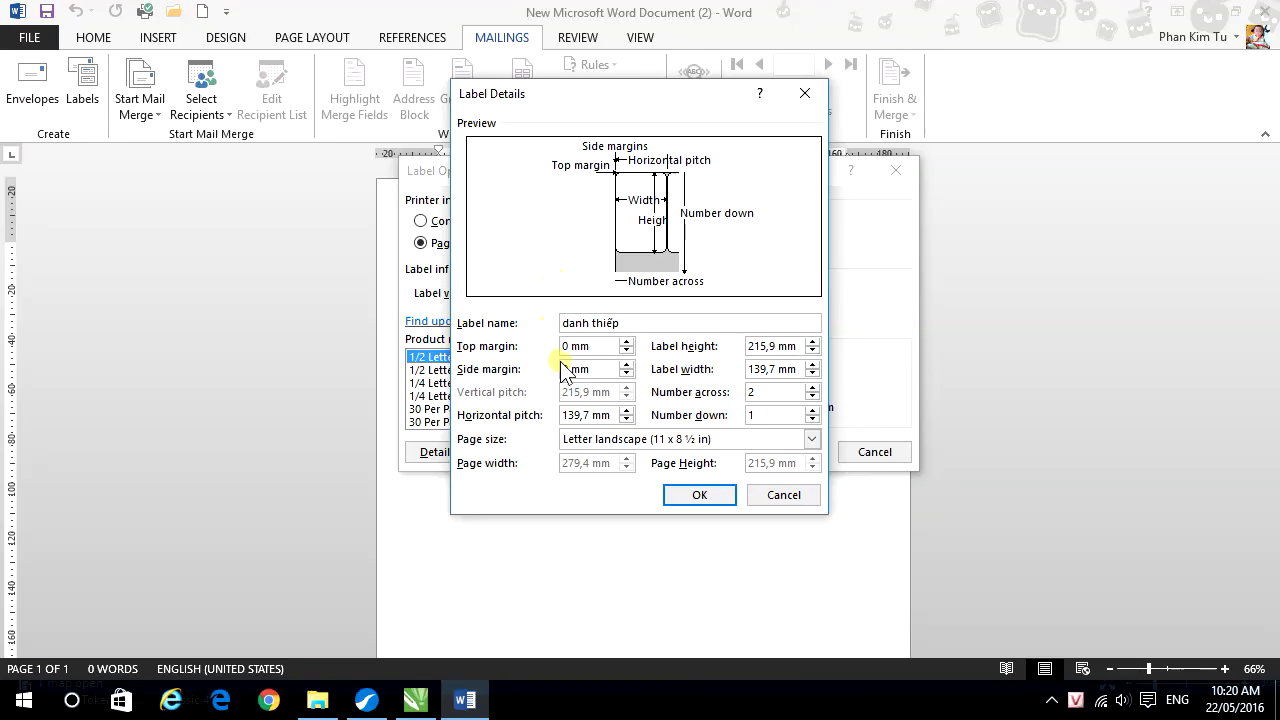
- Enter 10 mm for both the top margin and the side margin
{"action": "left_click", "coordinate": [631, 322]}
{"action": "left_click", "coordinate": [613, 350]}
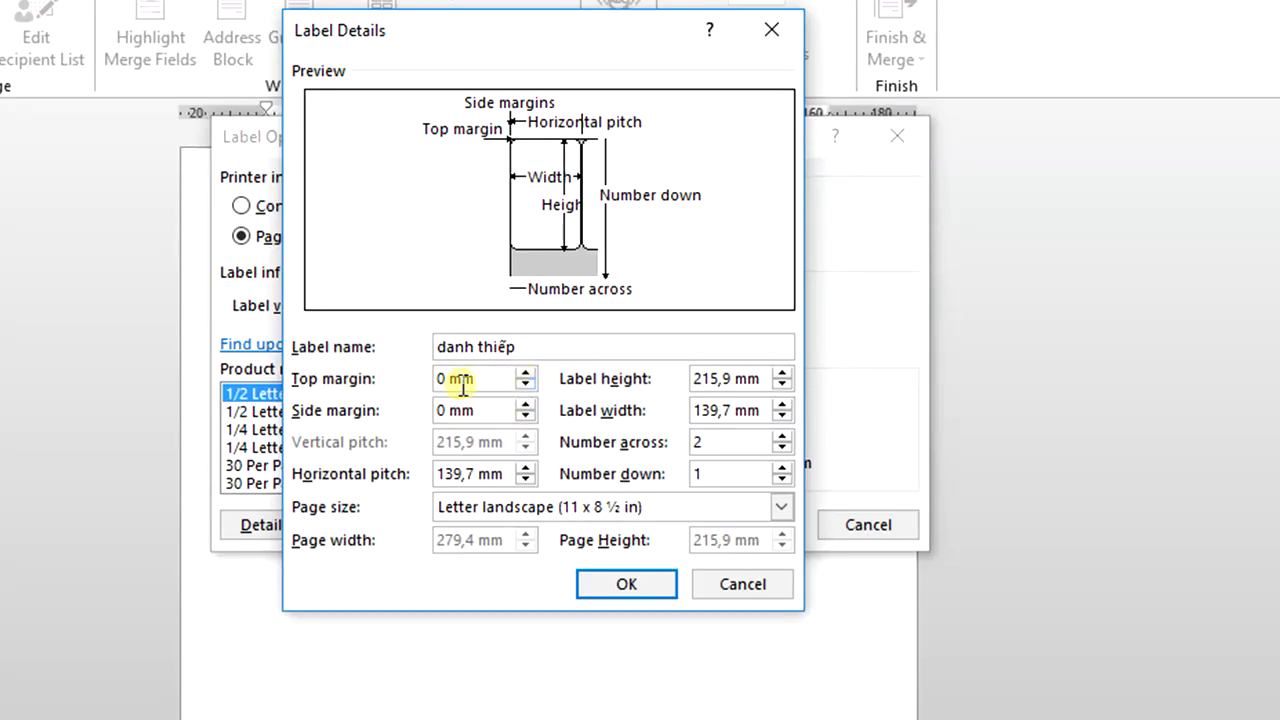
{"action": "left_click_drag", "start_coordinate": [444, 378], "coordinate": [406, 384]}
{"action": "left_click", "coordinate": [447, 378]}
{"action": "type", "text": "10"}
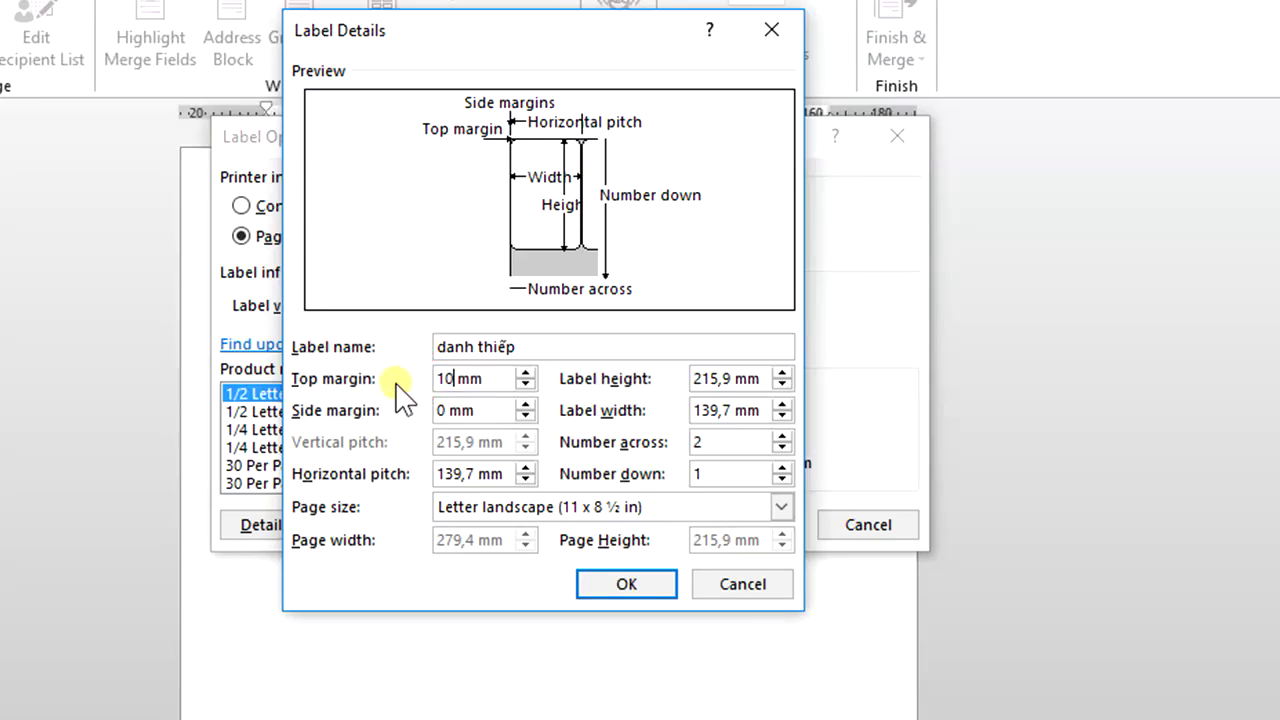
{"action": "left_click", "coordinate": [490, 410]}
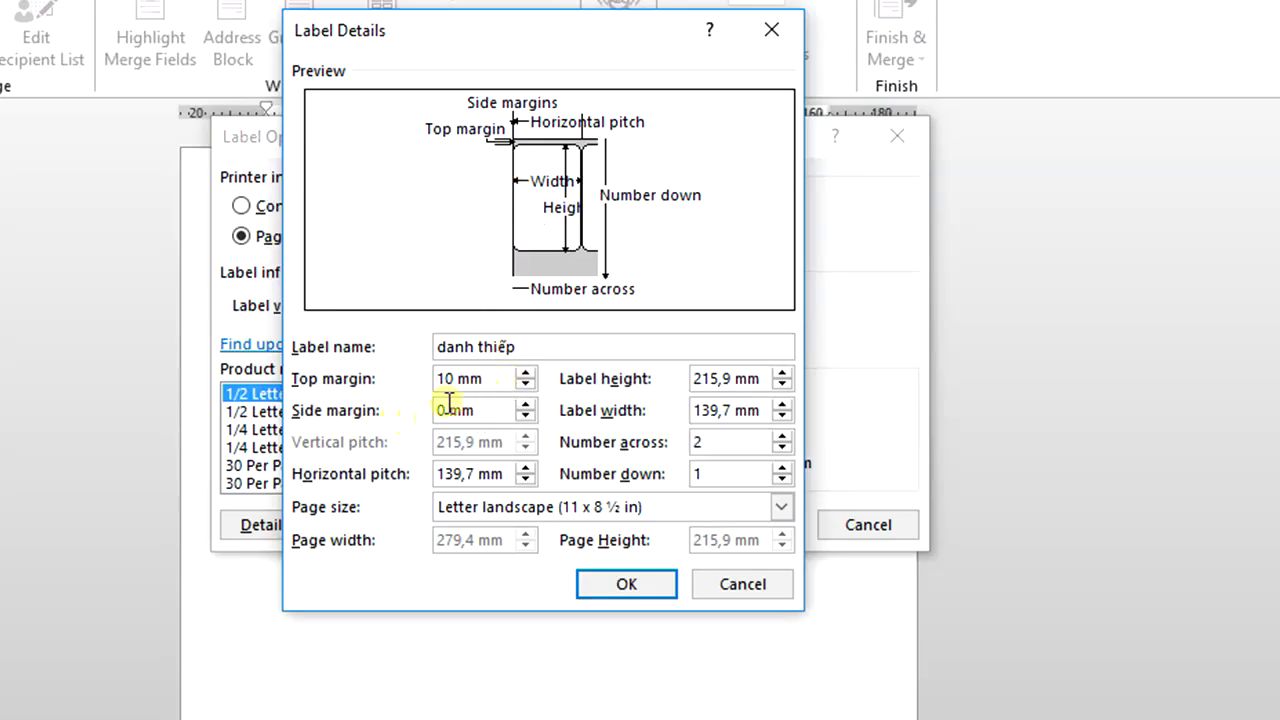
{"action": "left_click_drag", "start_coordinate": [445, 410], "coordinate": [421, 410]}
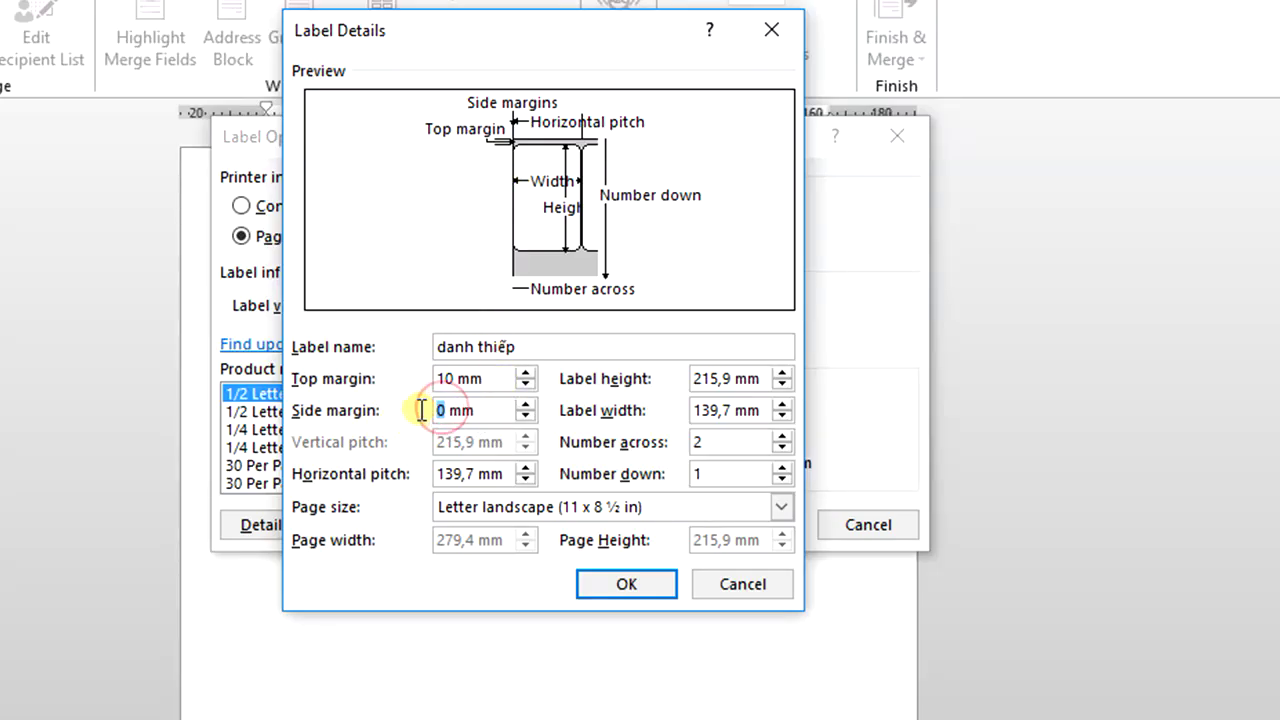
{"action": "type", "text": "10"}
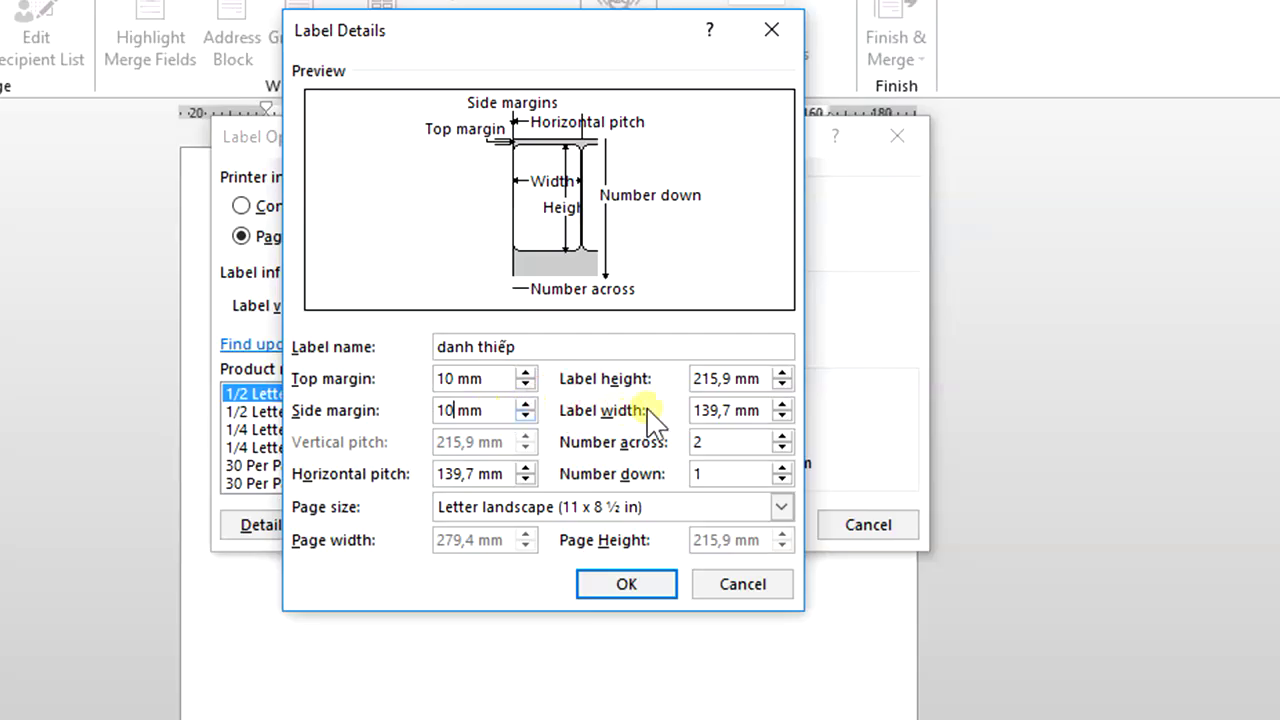
- Set label height to 40 mm, label width to 60 mm, and Number down to 2
{"action": "left_click", "coordinate": [713, 384]}
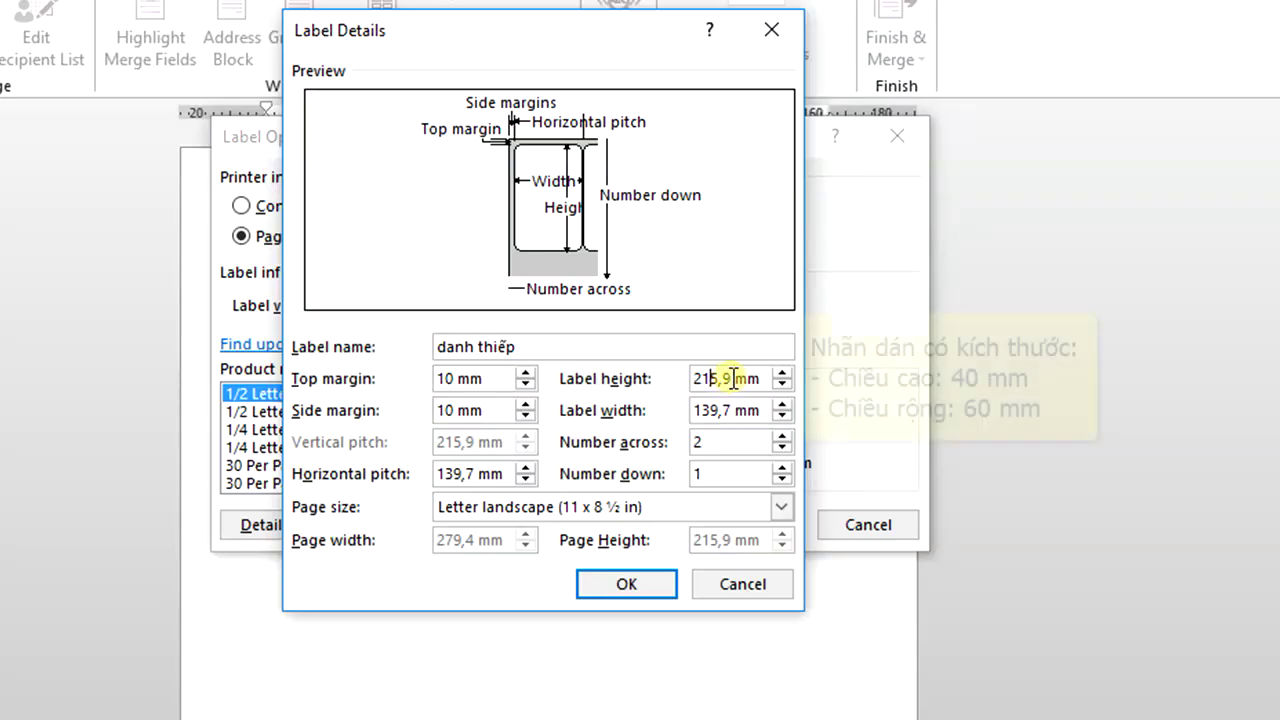
{"action": "left_click_drag", "start_coordinate": [735, 378], "coordinate": [653, 383]}
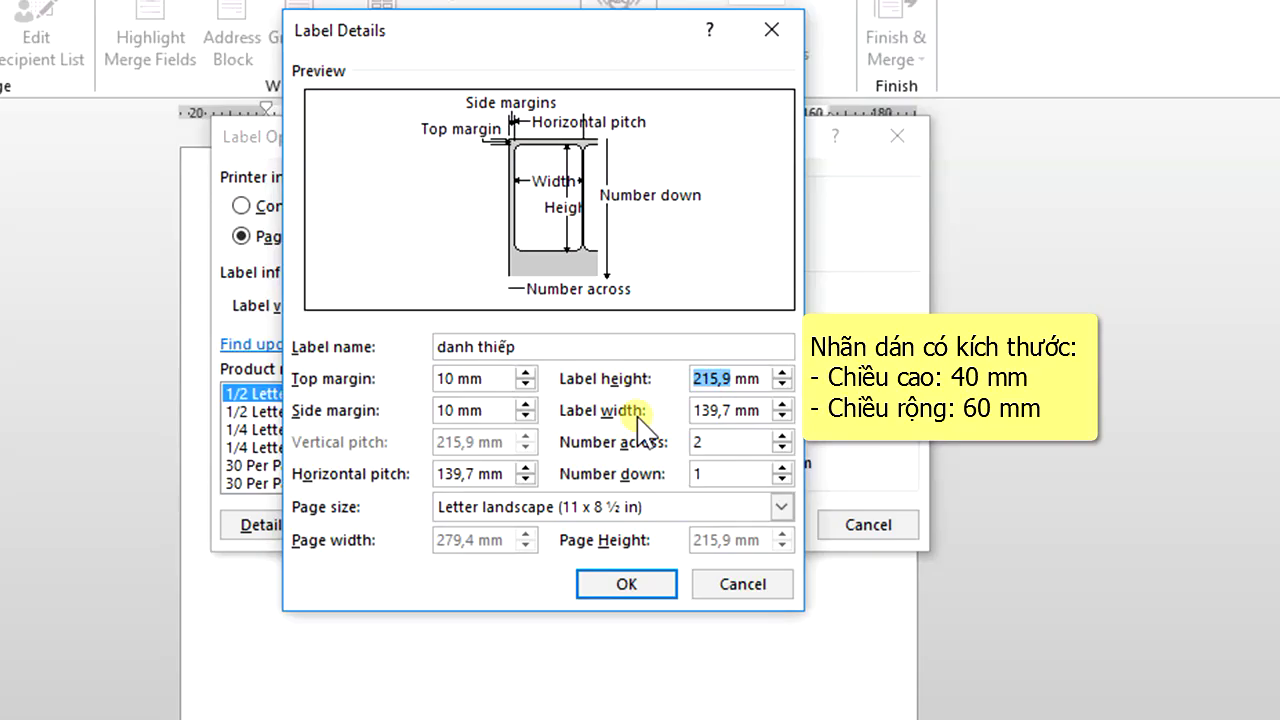
{"action": "type", "text": "40"}
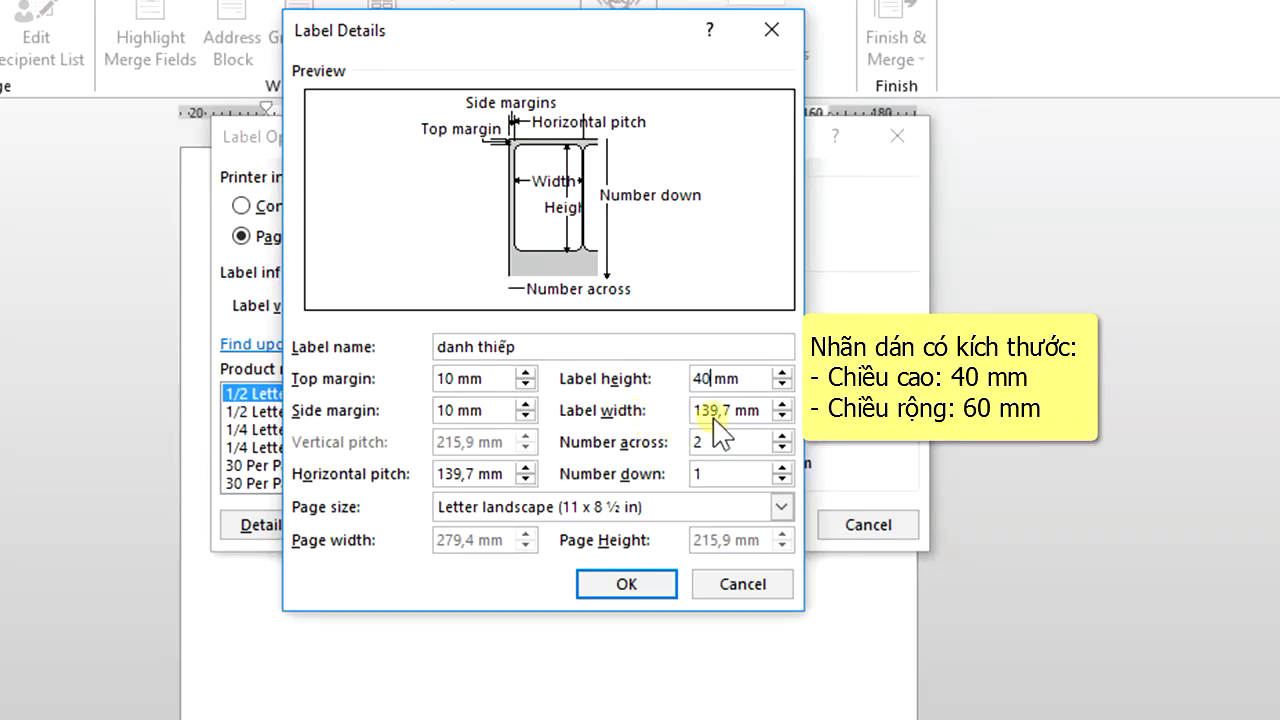
{"action": "left_click", "coordinate": [718, 410]}
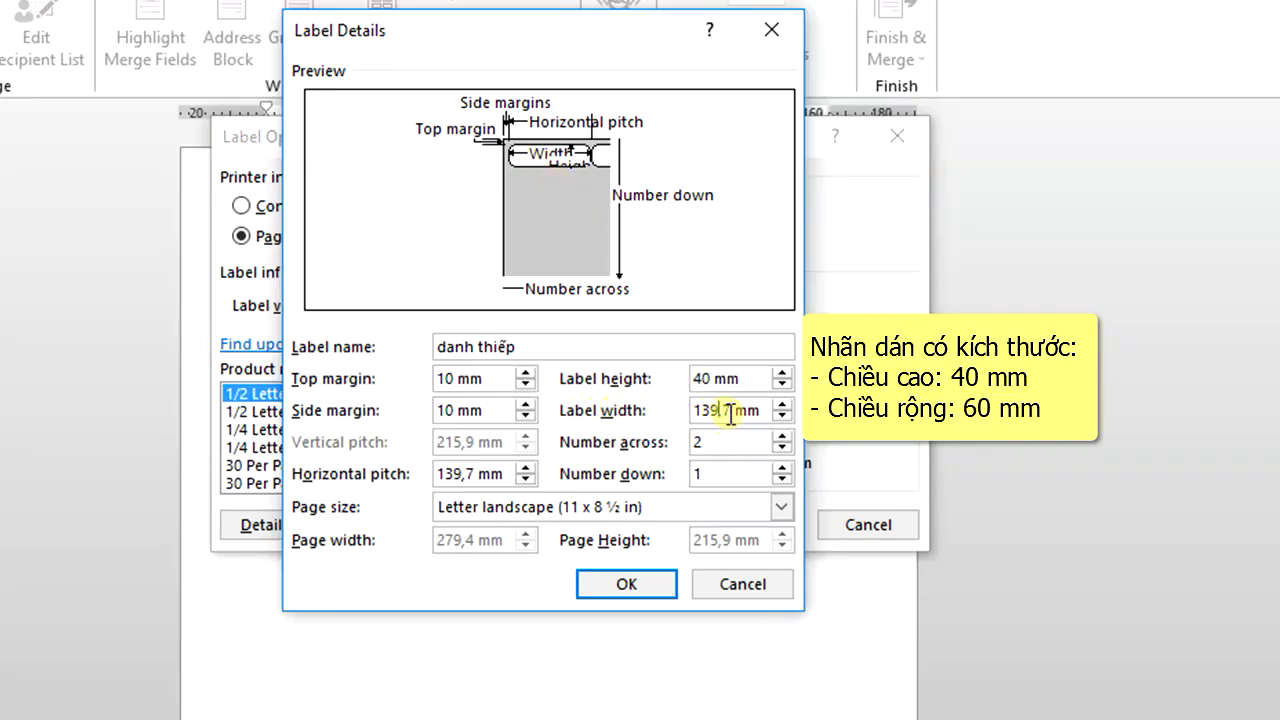
{"action": "left_click_drag", "start_coordinate": [731, 413], "coordinate": [675, 413]}
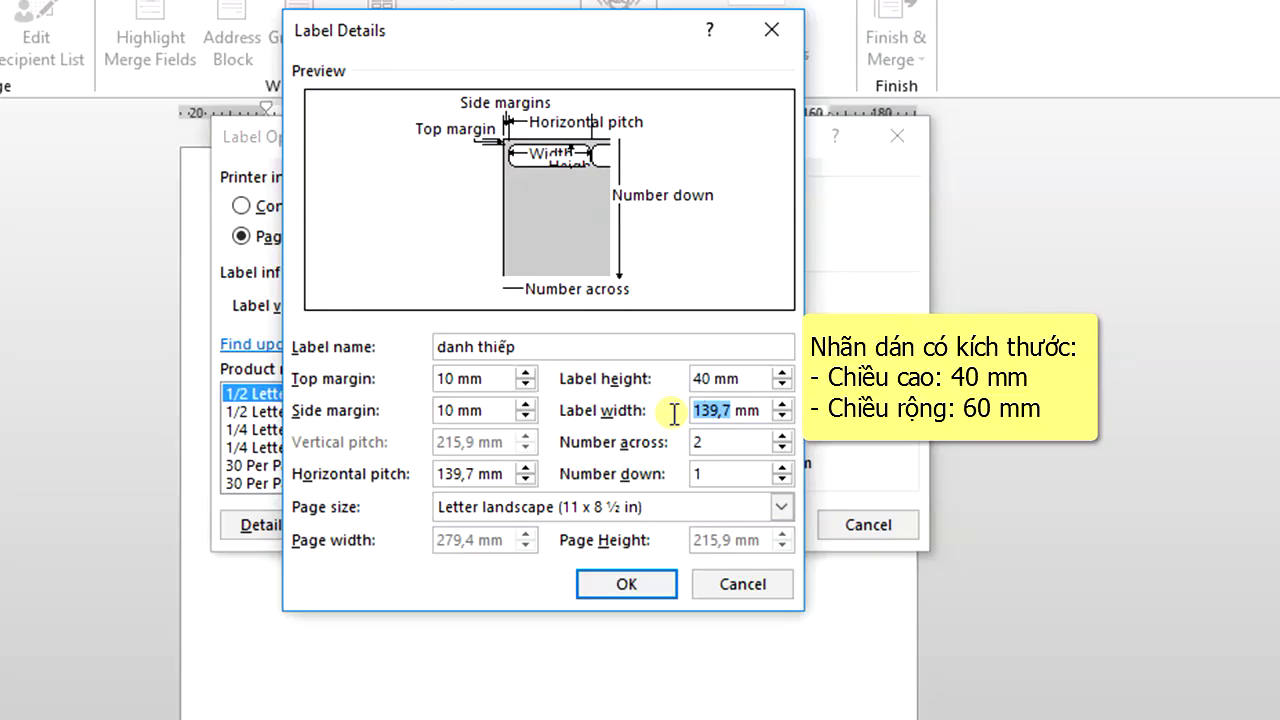
{"action": "type", "text": "60"}
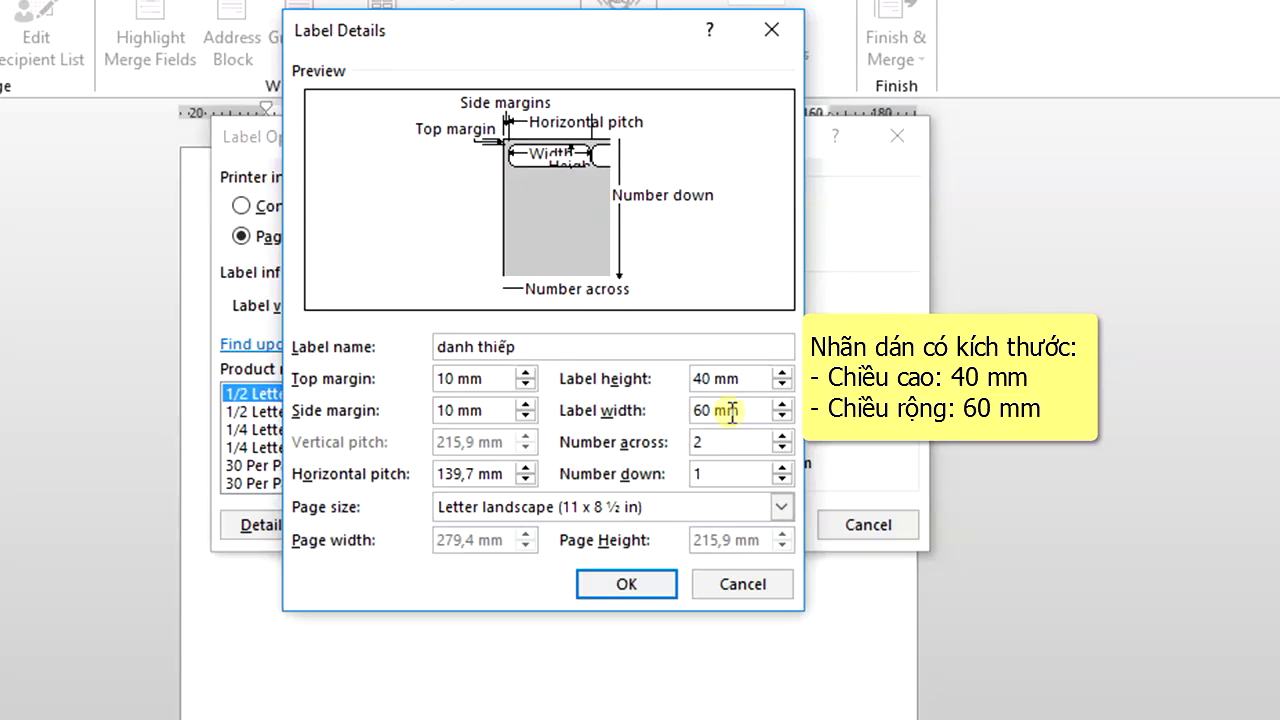
{"action": "left_click", "coordinate": [732, 443]}
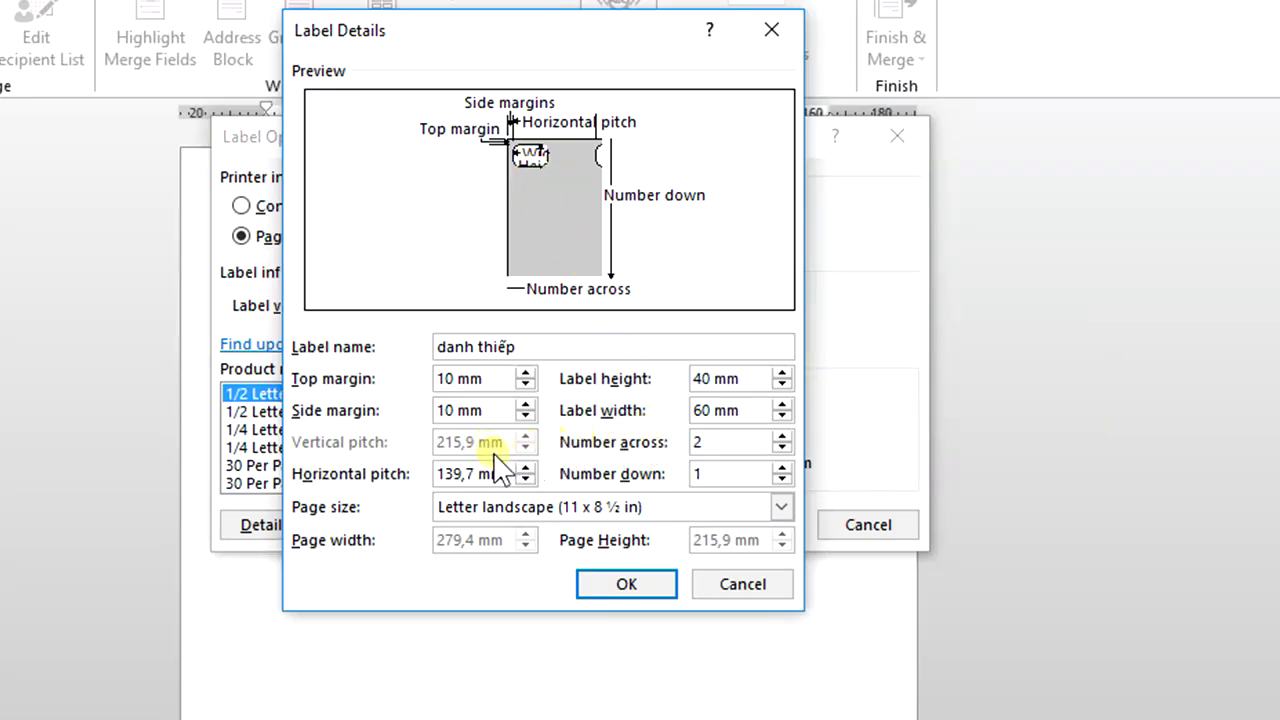
{"action": "left_click", "coordinate": [782, 466]}
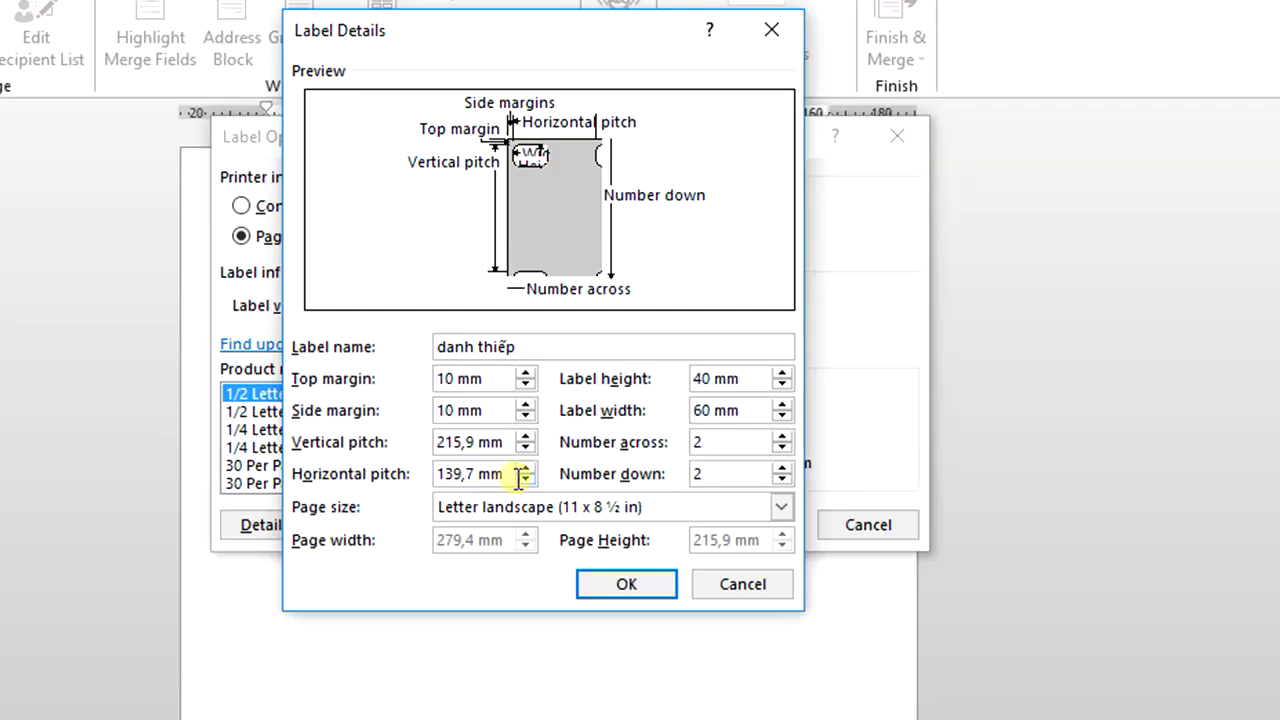
{"action": "key", "text": "alt+Tab"}
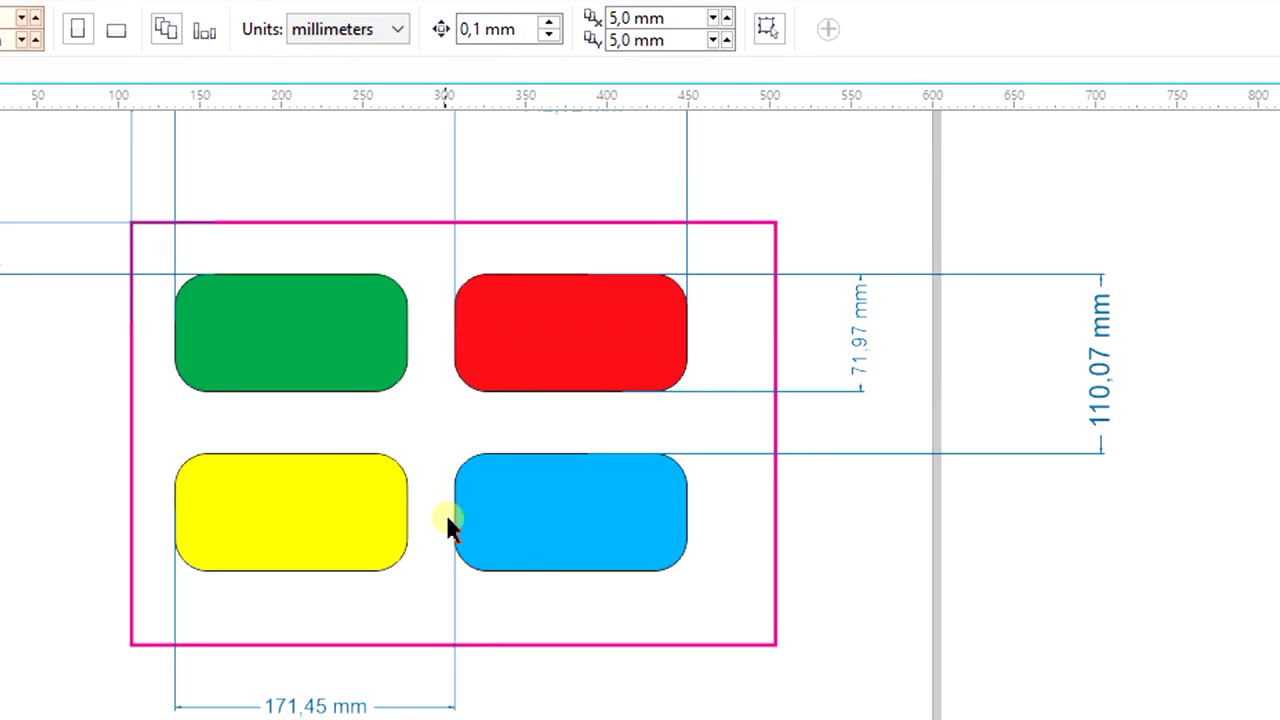
{"action": "key", "text": "alt+Tab"}
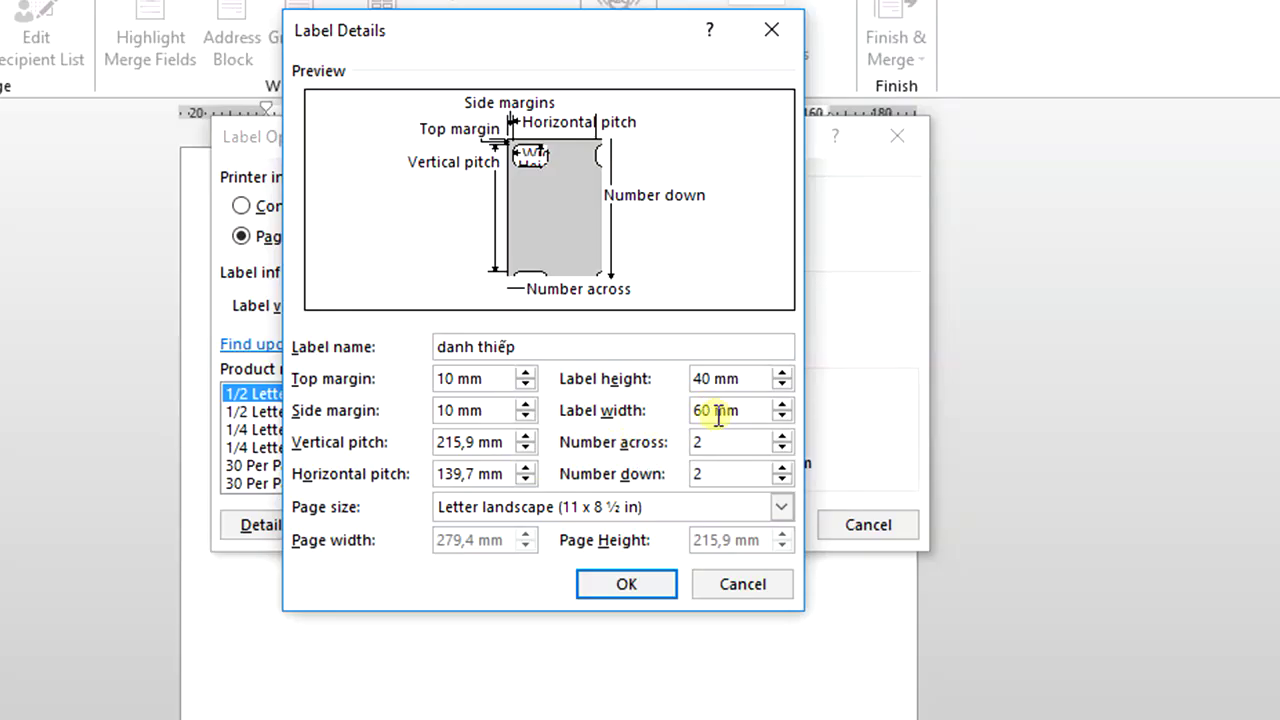
- Enter 65 mm as the Horizontal pitch and 45 mm as the Vertical pitch in Label Details
{"action": "double_click", "coordinate": [473, 474]}
{"action": "type", "text": "6"}
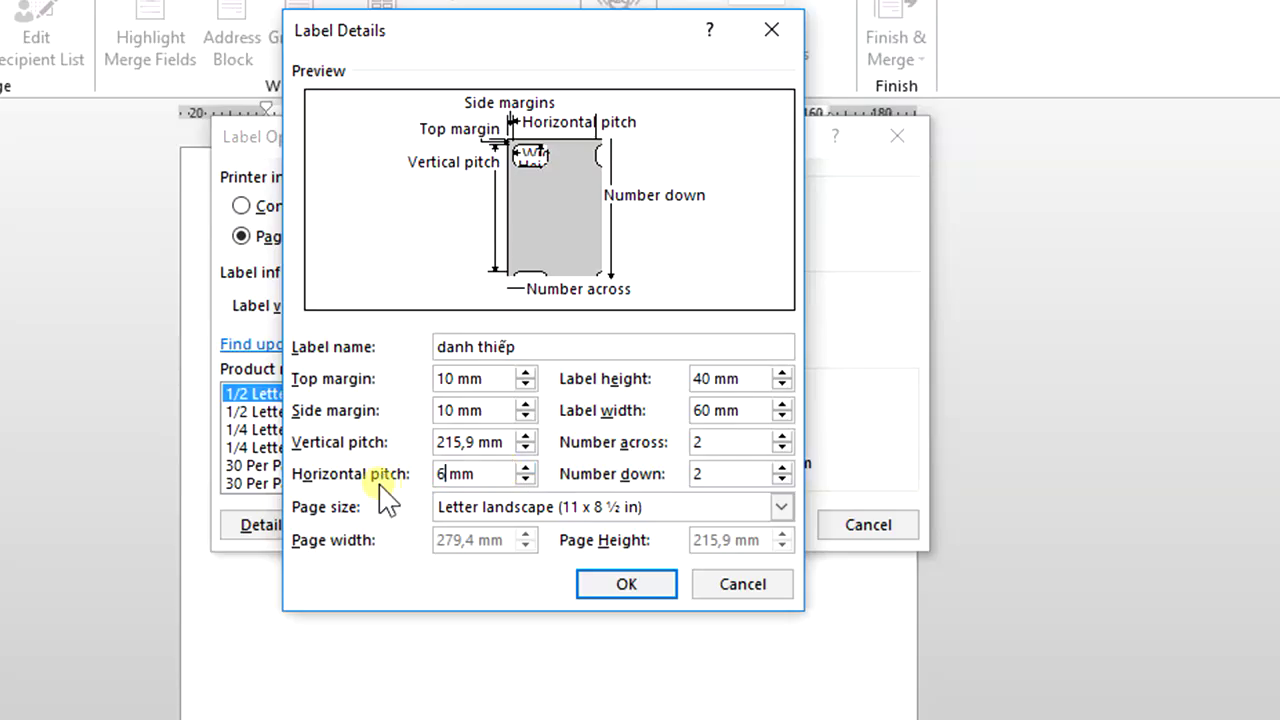
{"action": "type", "text": "5"}
{"action": "left_click", "coordinate": [493, 442]}
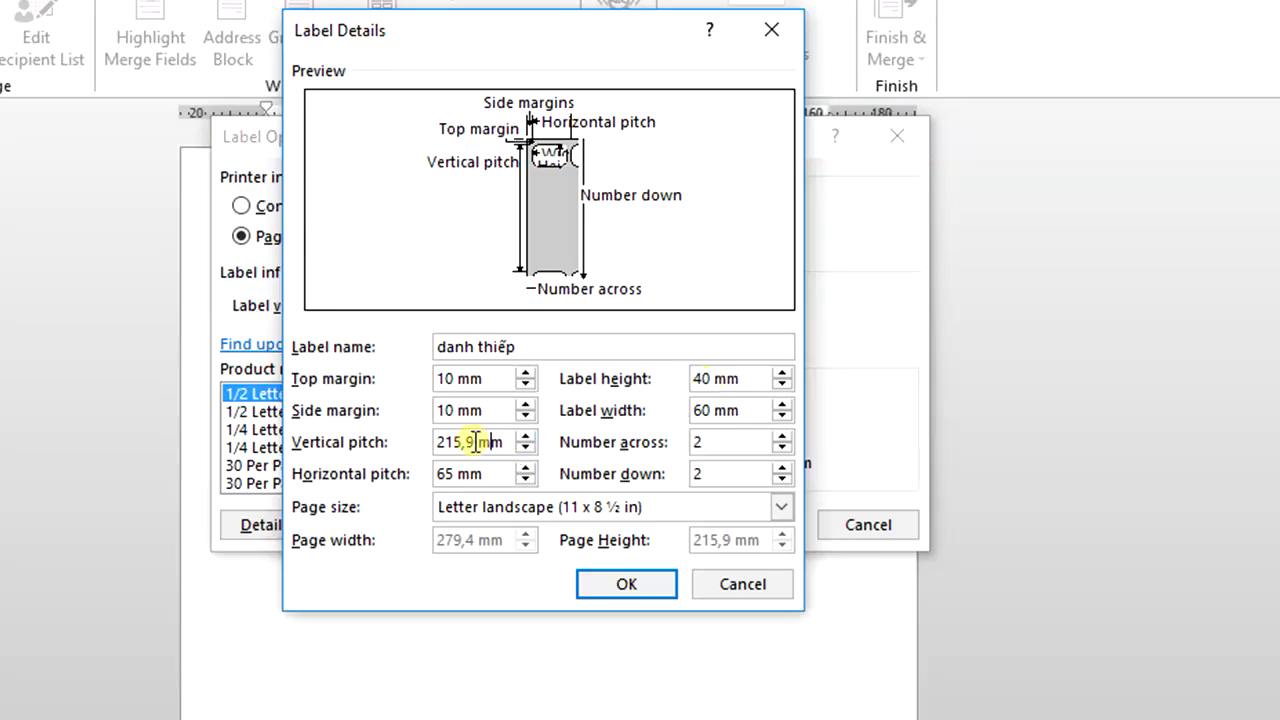
{"action": "left_click_drag", "start_coordinate": [474, 441], "coordinate": [369, 453]}
{"action": "type", "text": "45"}
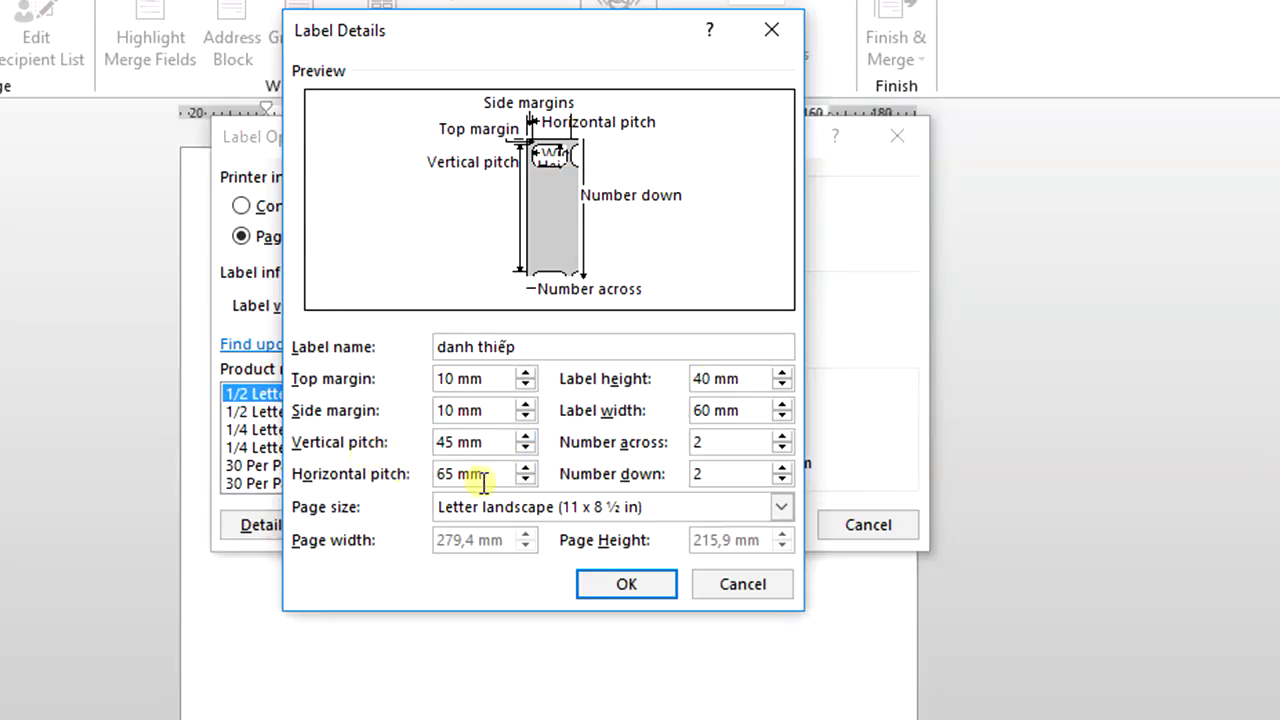
{"action": "left_click", "coordinate": [492, 412]}
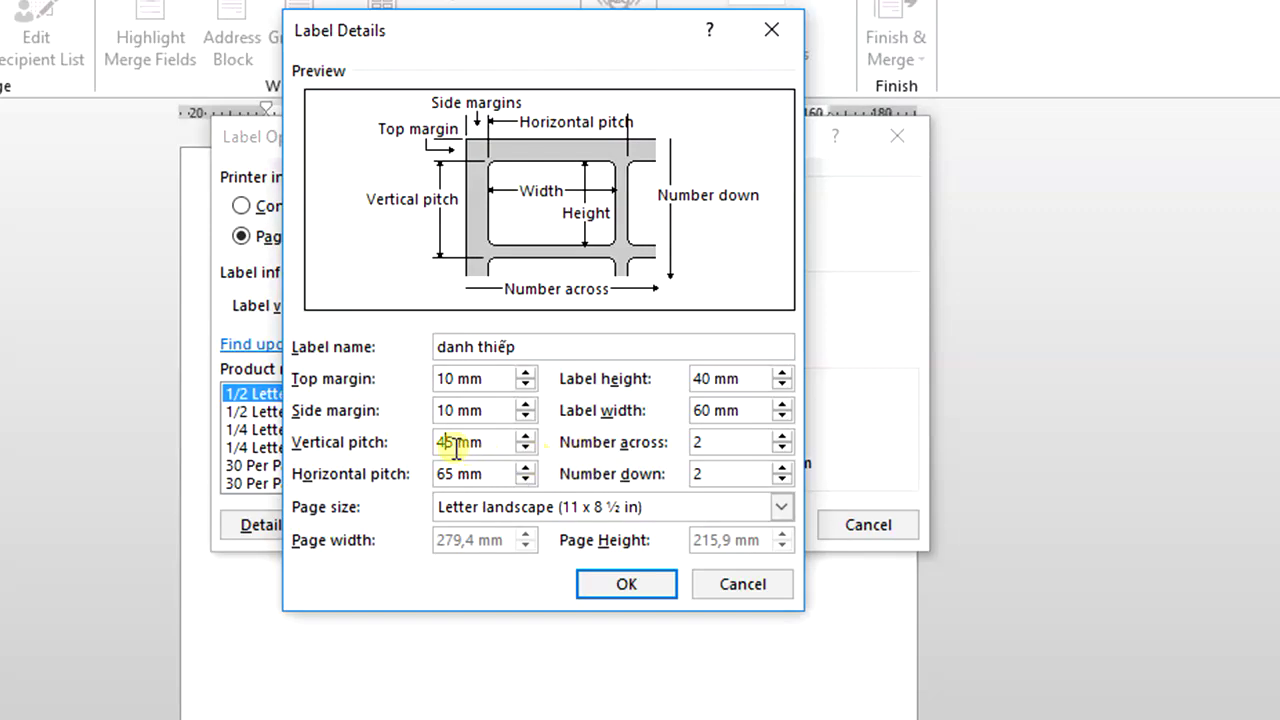
{"action": "left_click", "coordinate": [444, 442]}
{"action": "left_click_drag", "start_coordinate": [454, 442], "coordinate": [426, 447]}
{"action": "left_click", "coordinate": [443, 443]}
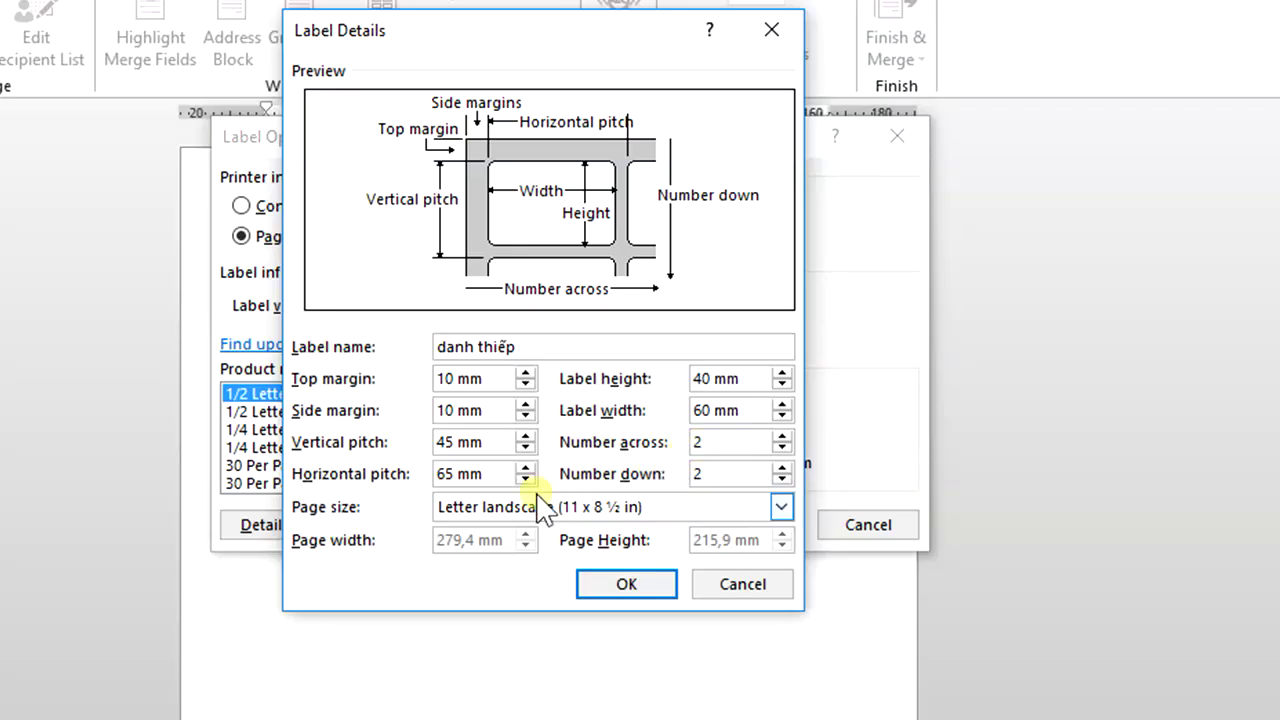
- Set the label sheet's page size to A4 (21 x 29.7 cm) and review the pitch values
{"action": "left_click", "coordinate": [782, 510]}
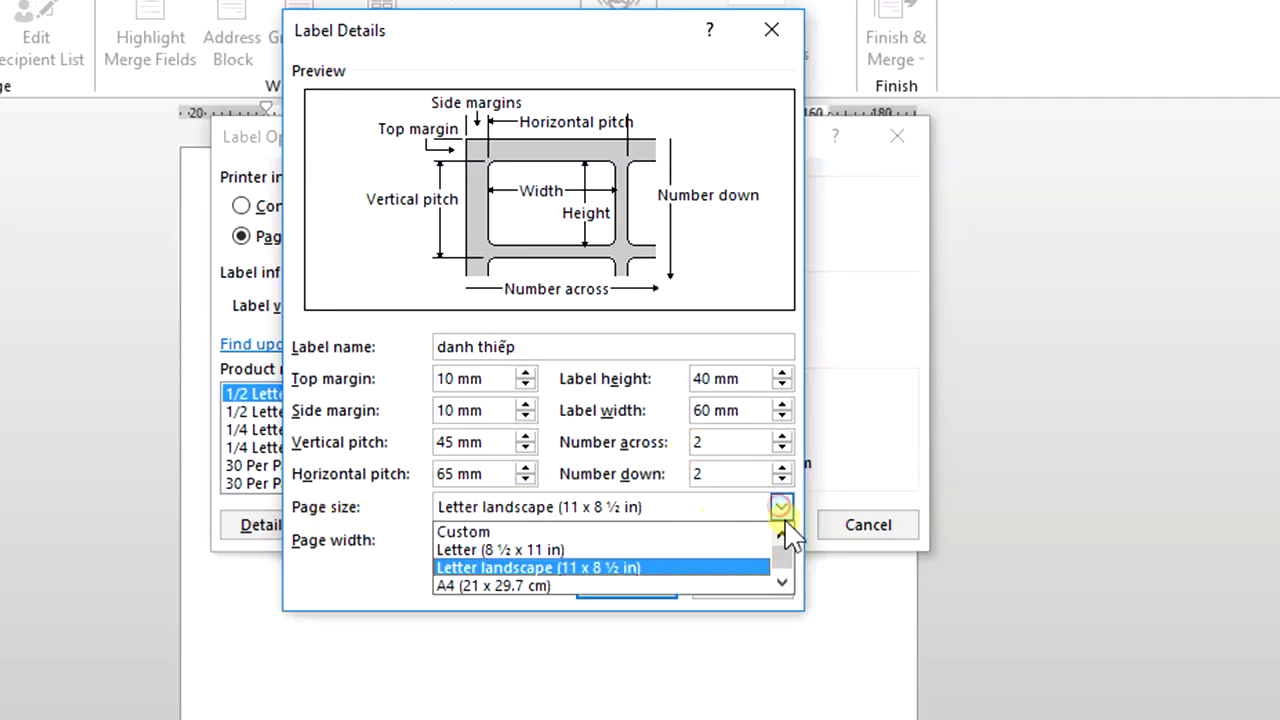
{"action": "mouse_move", "coordinate": [787, 554]}
{"action": "left_mouse_down"}
{"action": "mouse_move", "coordinate": [787, 572]}
{"action": "mouse_move", "coordinate": [782, 532]}
{"action": "left_mouse_up"}
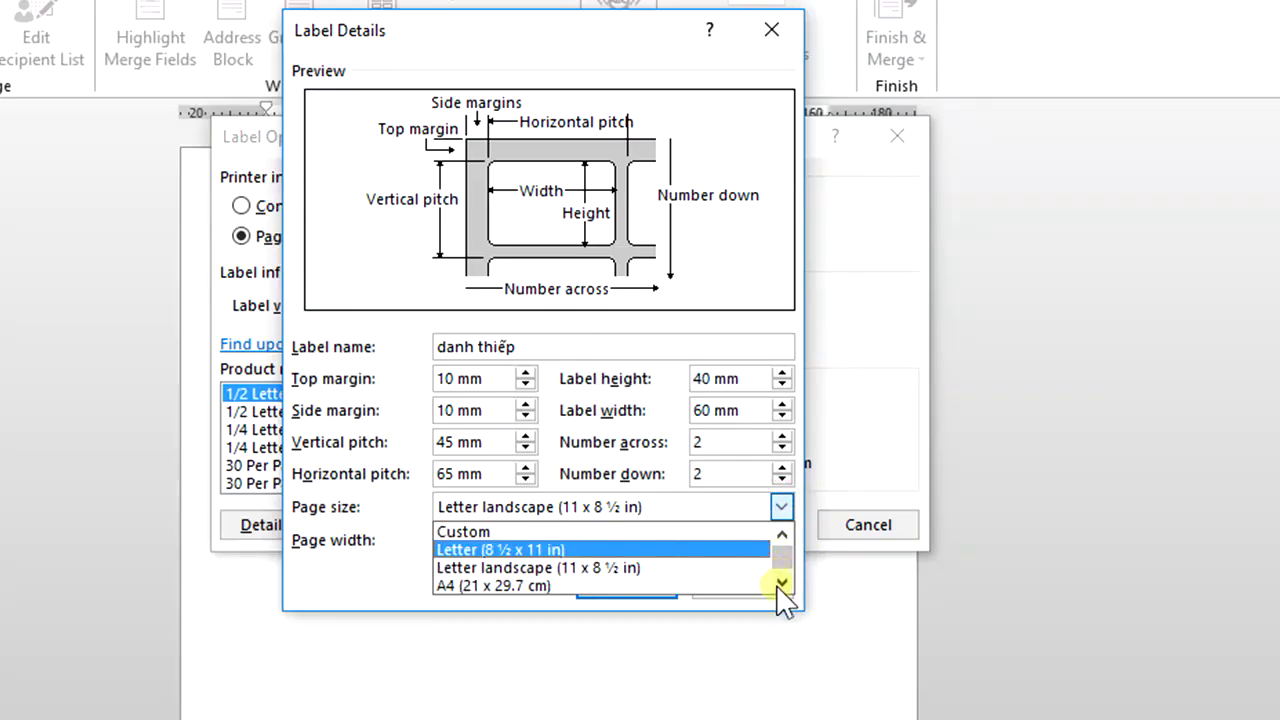
{"action": "left_click", "coordinate": [538, 586]}
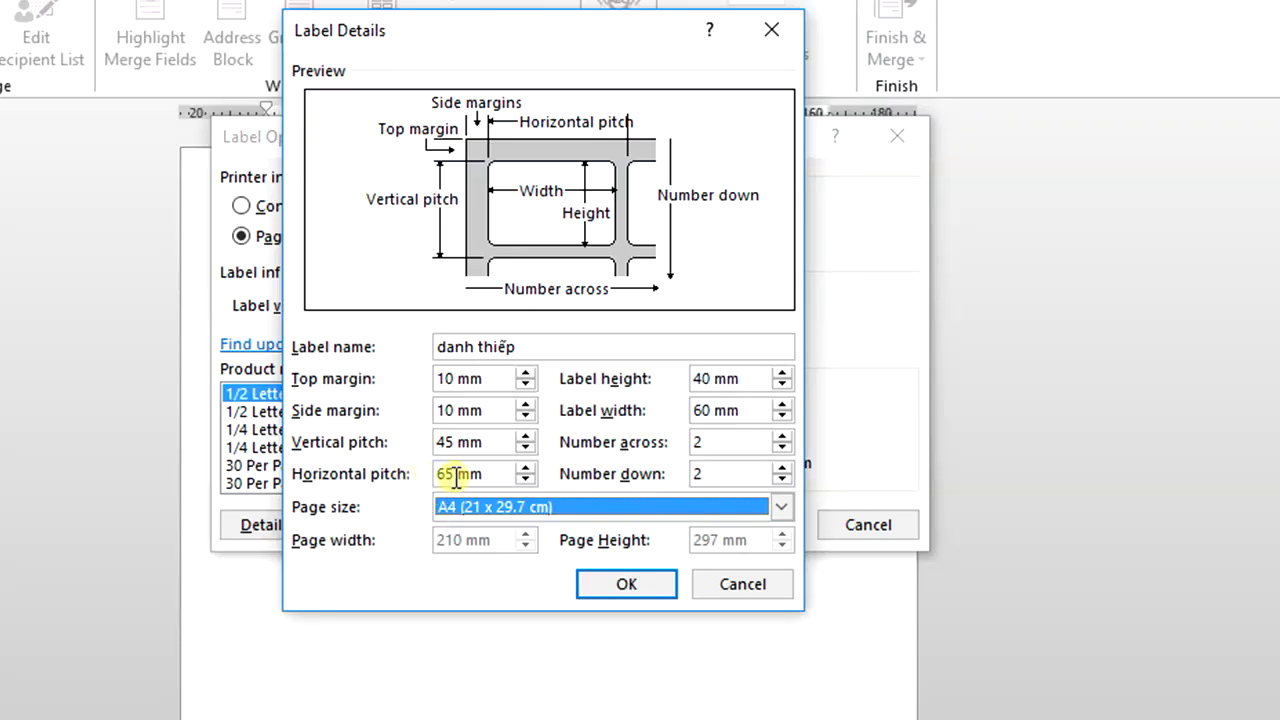
{"action": "left_click", "coordinate": [448, 475]}
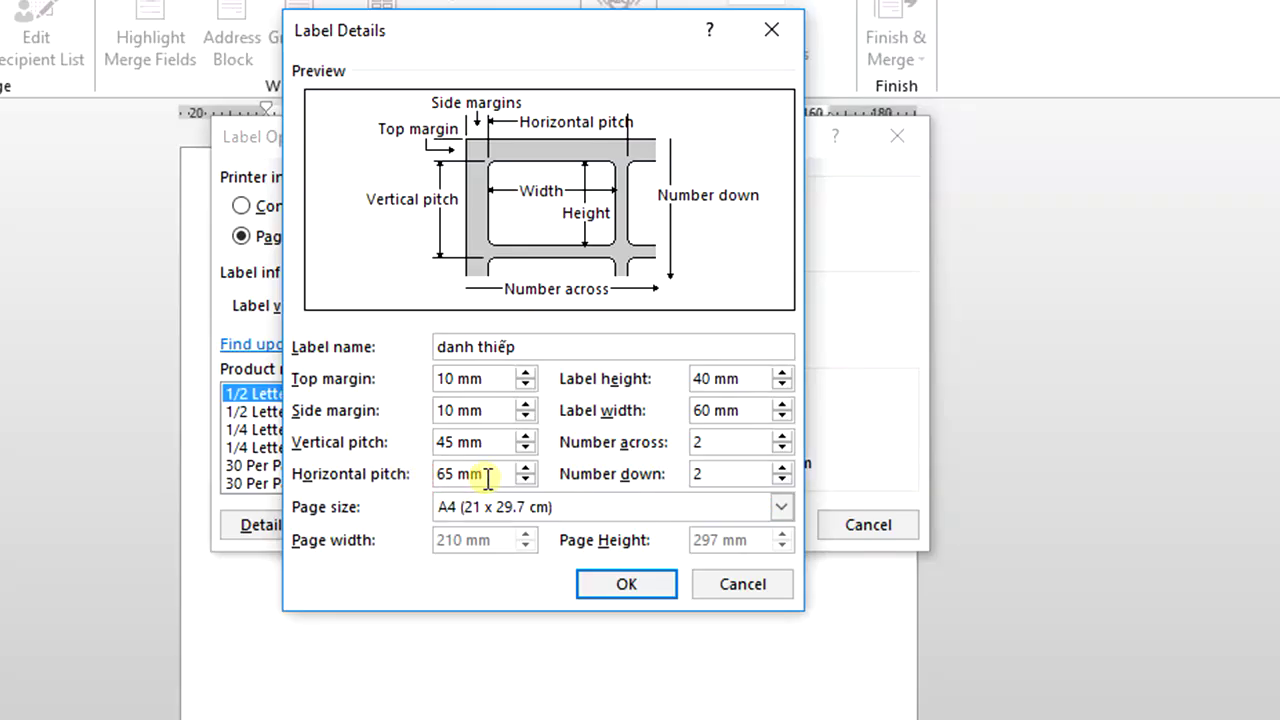
{"action": "left_click", "coordinate": [705, 443]}
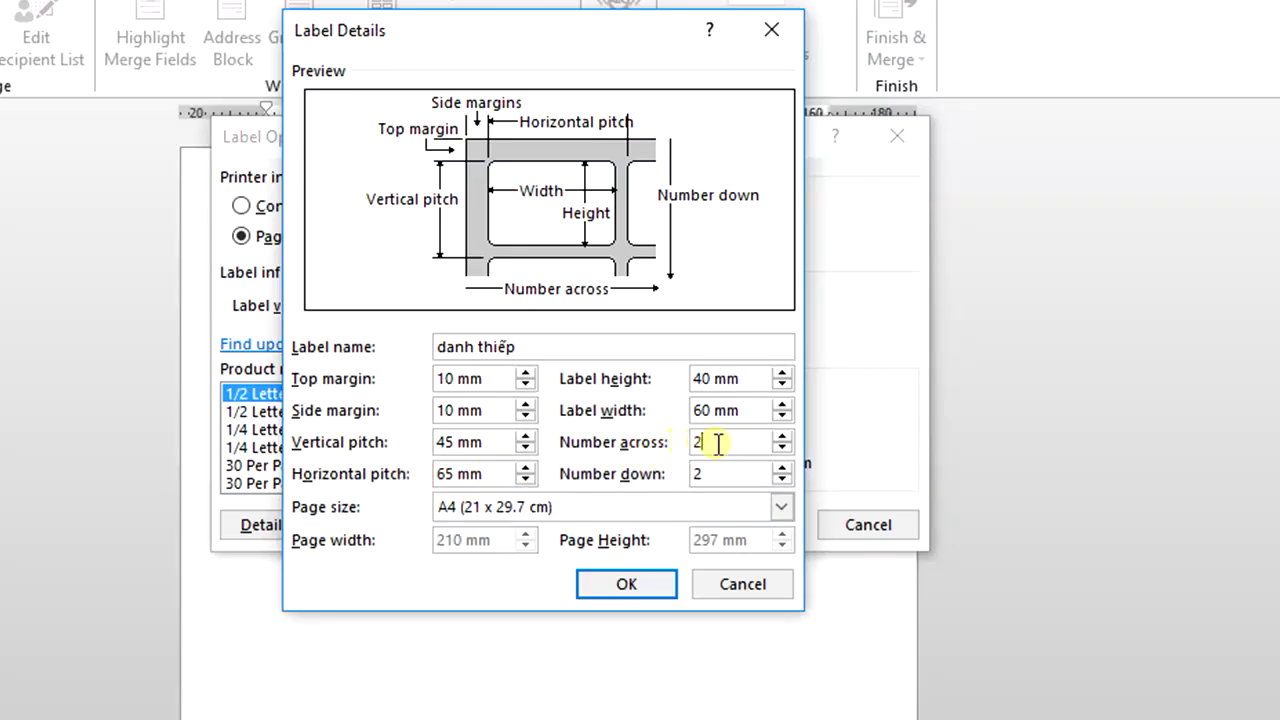
{"action": "double_click", "coordinate": [705, 443]}
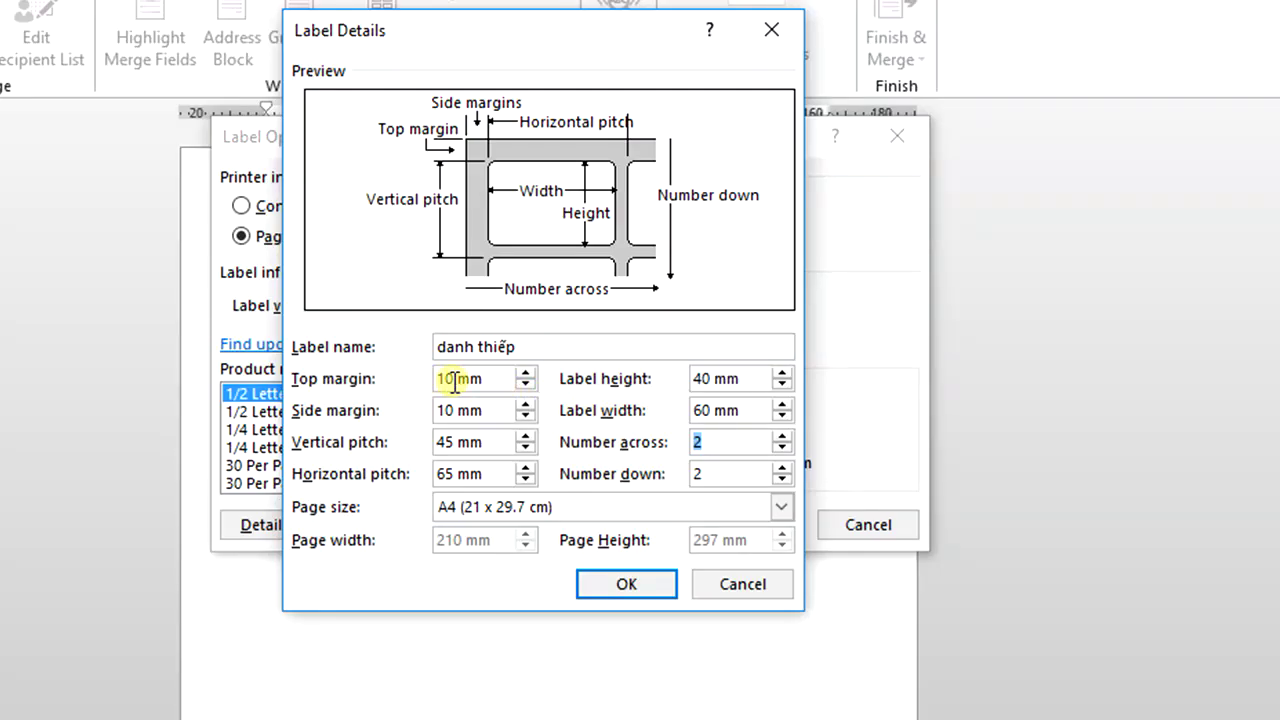
{"action": "left_click", "coordinate": [450, 410]}
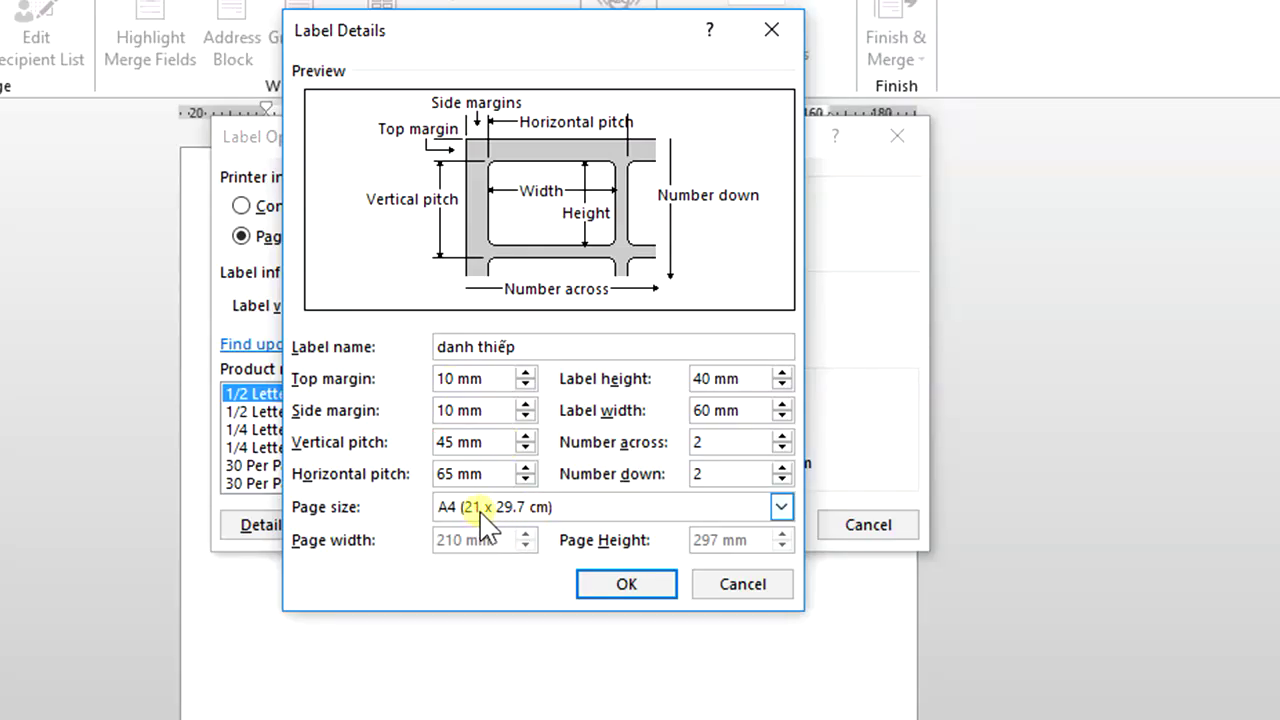
{"action": "type", "text": "f"}
- Launch Windows Calculator from the Start search using 'cal'
{"action": "key", "text": "super"}
{"action": "type", "text": "cal"}
{"action": "left_click", "coordinate": [46, 199]}
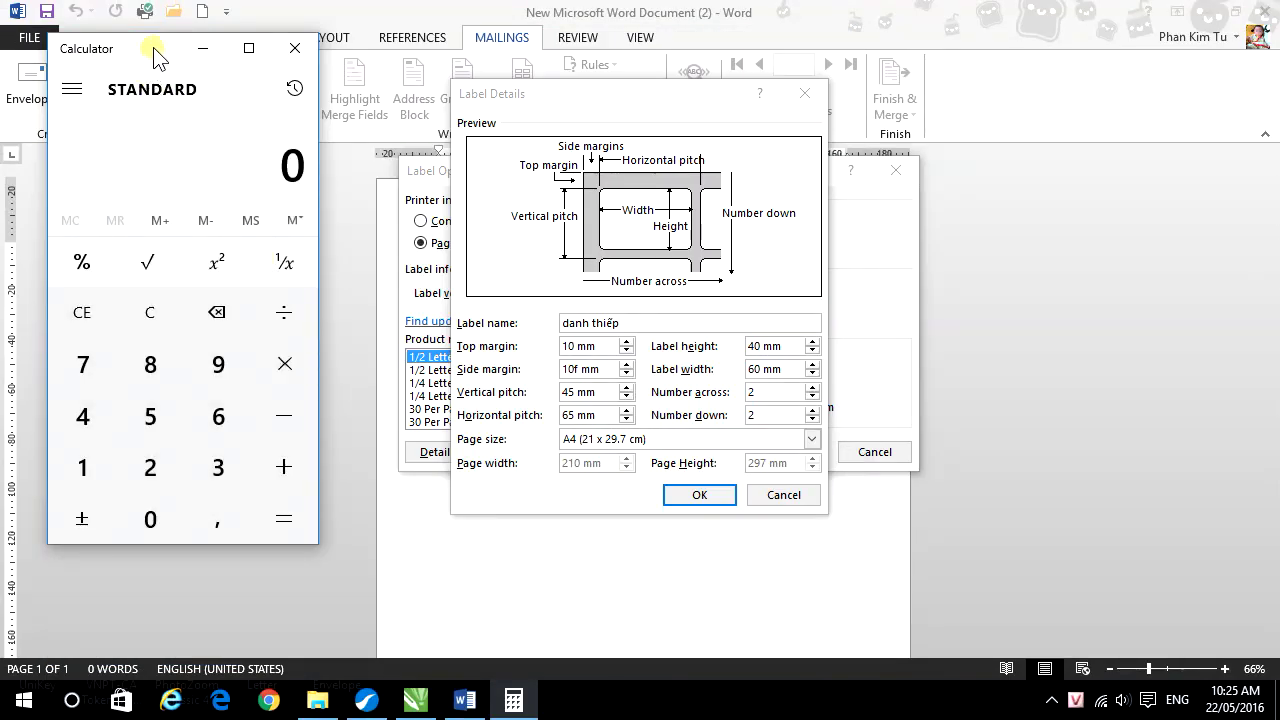
- Place Calculator beside the label dialog and compute 65 × 2 = 130
{"action": "left_click_drag", "start_coordinate": [155, 58], "coordinate": [209, 117]}
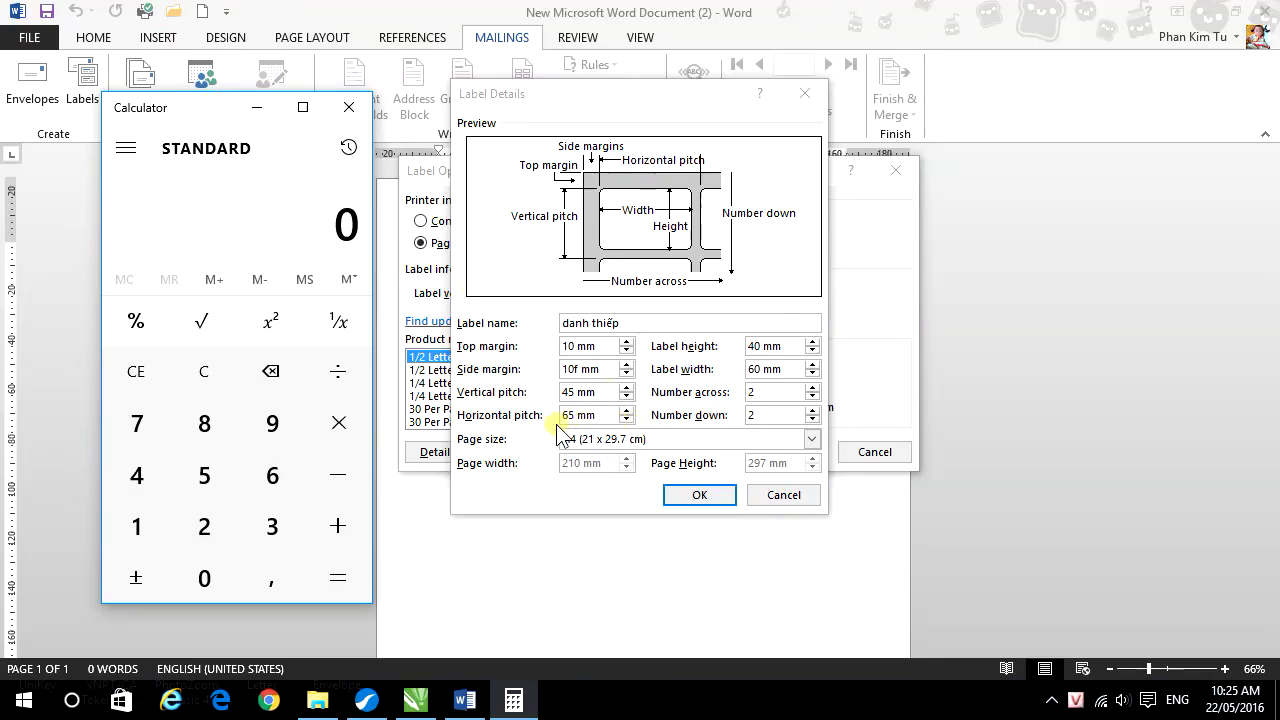
{"action": "double_click", "coordinate": [574, 416]}
{"action": "left_click", "coordinate": [569, 421]}
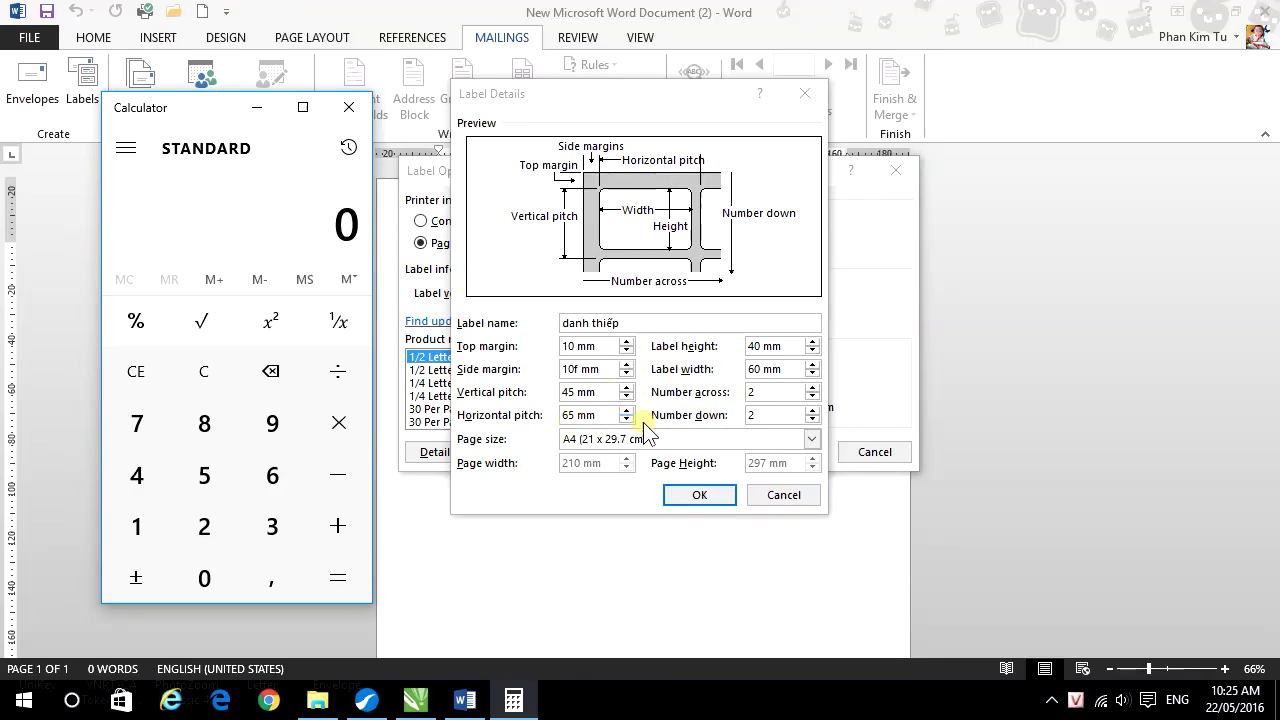
{"action": "left_click", "coordinate": [272, 476]}
{"action": "left_click", "coordinate": [211, 474]}
{"action": "left_click", "coordinate": [338, 422]}
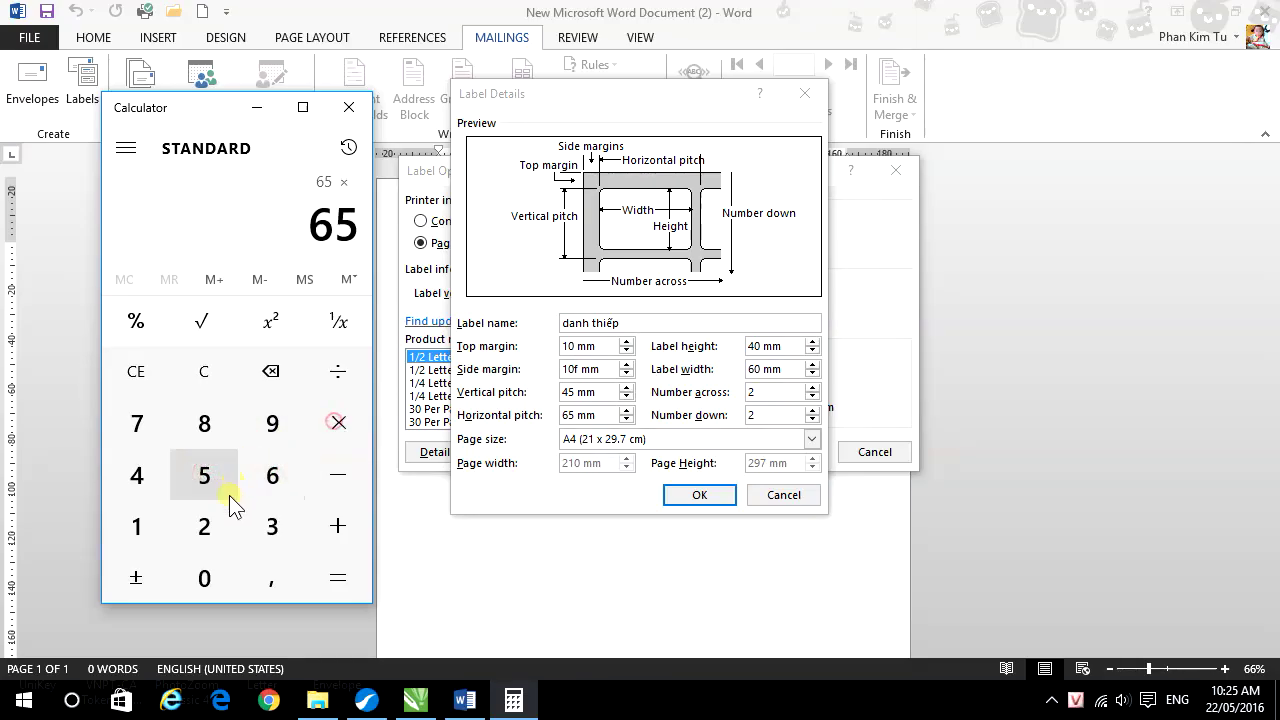
{"action": "left_click", "coordinate": [208, 518]}
{"action": "left_click", "coordinate": [338, 578]}
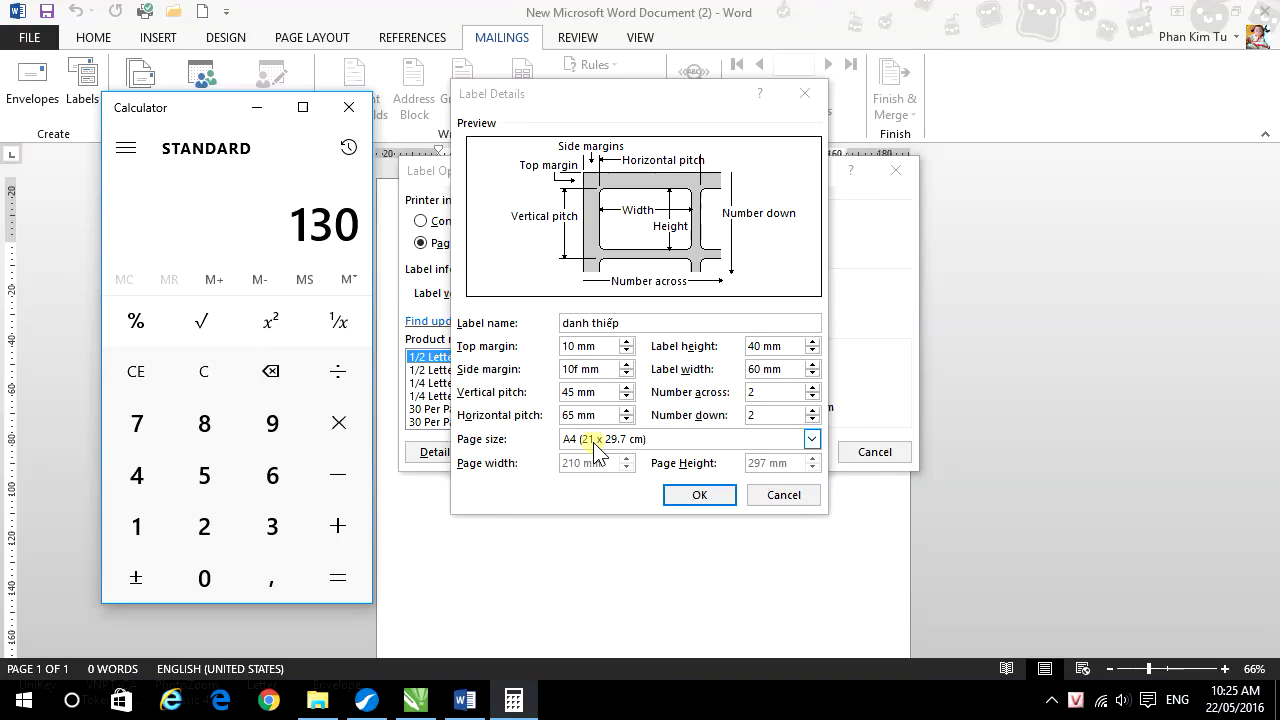
- Clear the calculator and compute 65 × 3 = 195 for three labels across
{"action": "left_click", "coordinate": [202, 378]}
{"action": "left_click", "coordinate": [271, 474]}
{"action": "left_click", "coordinate": [204, 475]}
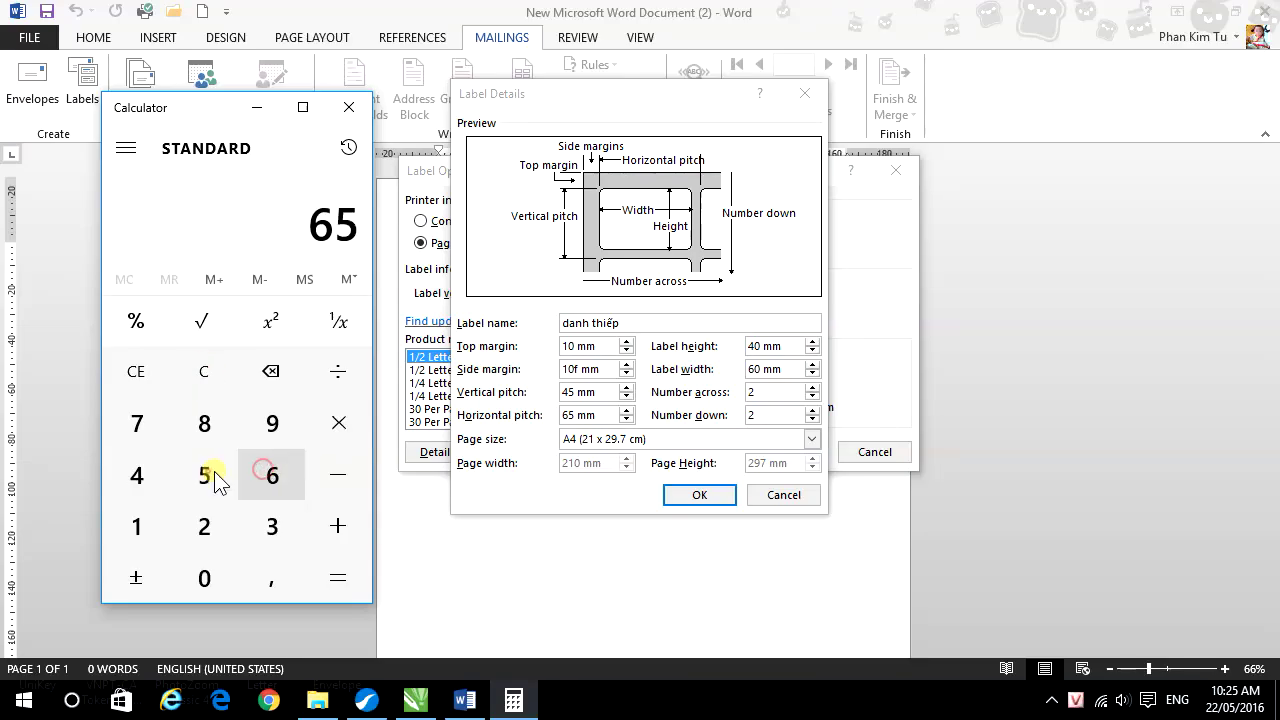
{"action": "left_click", "coordinate": [316, 420]}
{"action": "left_click", "coordinate": [275, 523]}
{"action": "left_click", "coordinate": [346, 587]}
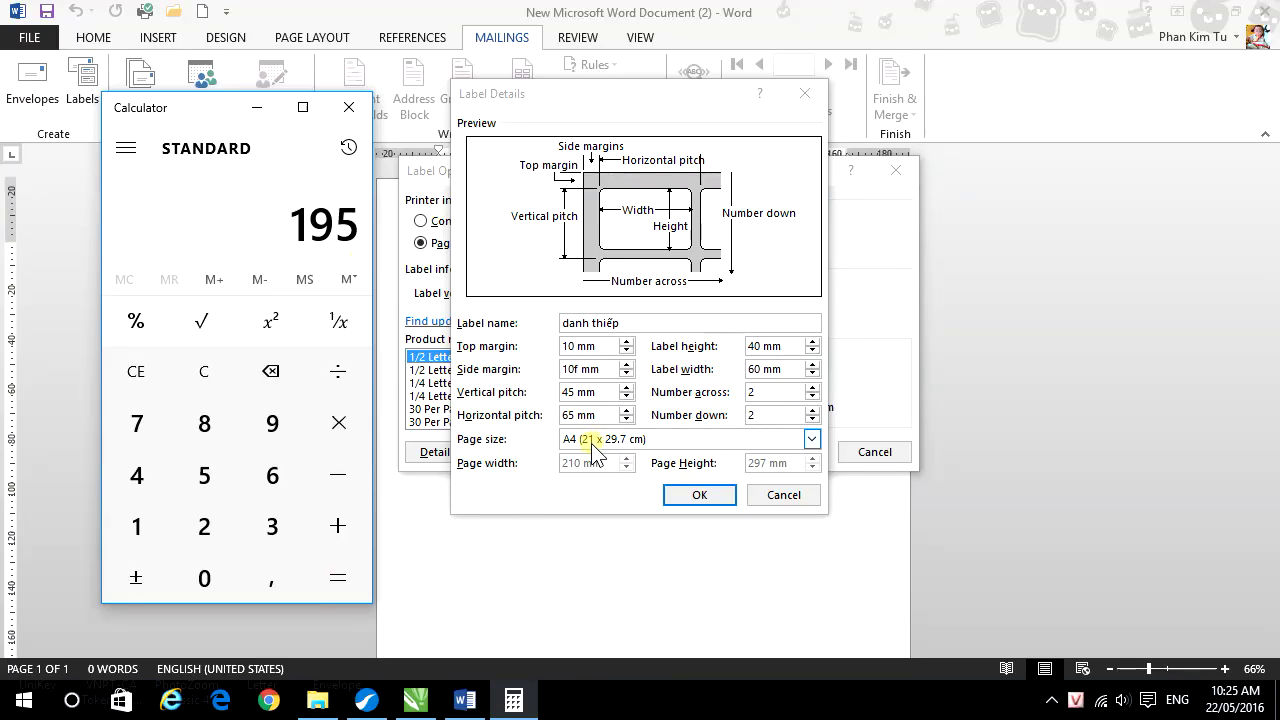
- Dismiss the repeated invalid-measurement warning in Label Details
{"action": "left_click", "coordinate": [812, 391]}
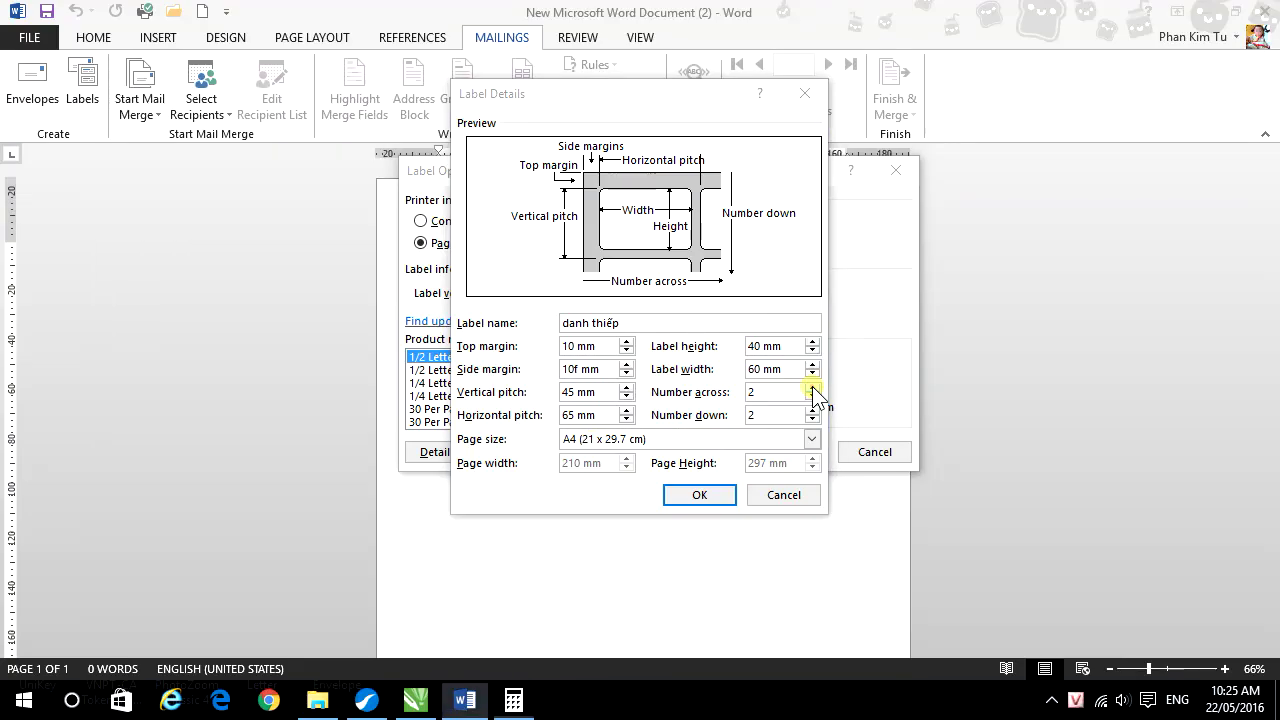
{"action": "key", "text": "Return"}
{"action": "left_click", "coordinate": [812, 391]}
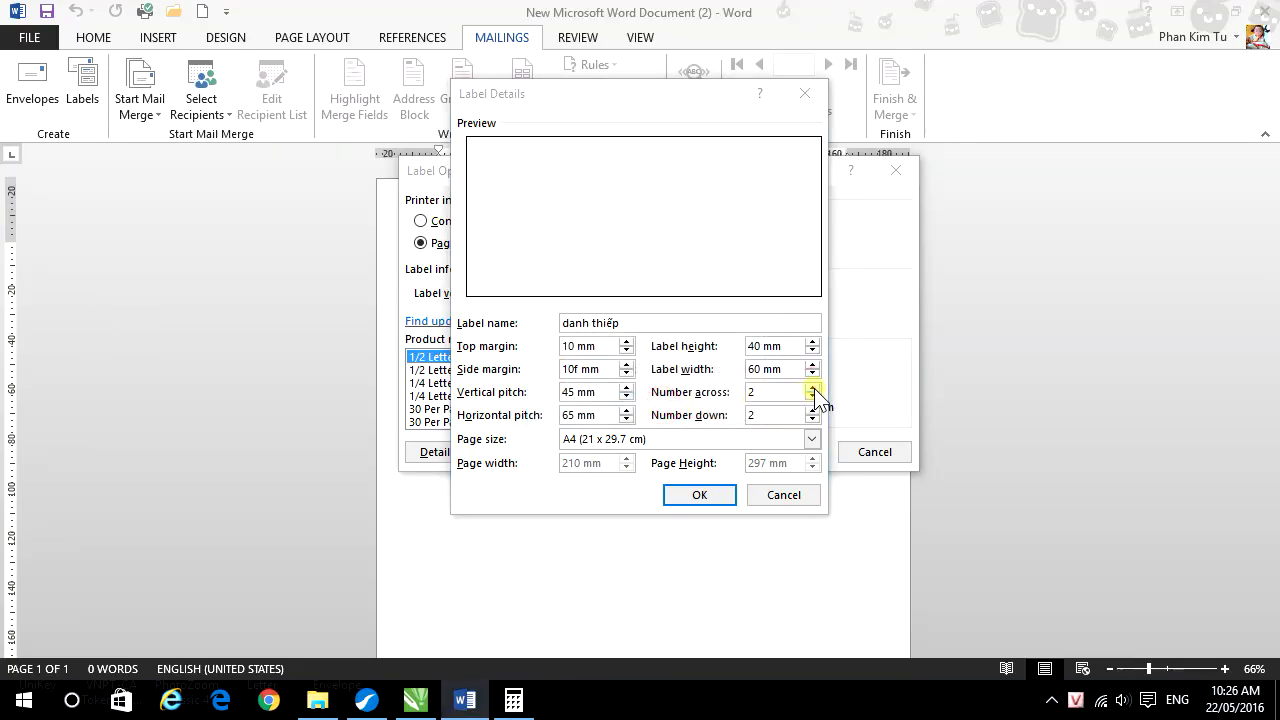
{"action": "left_click", "coordinate": [812, 391]}
{"action": "left_click", "coordinate": [652, 405]}
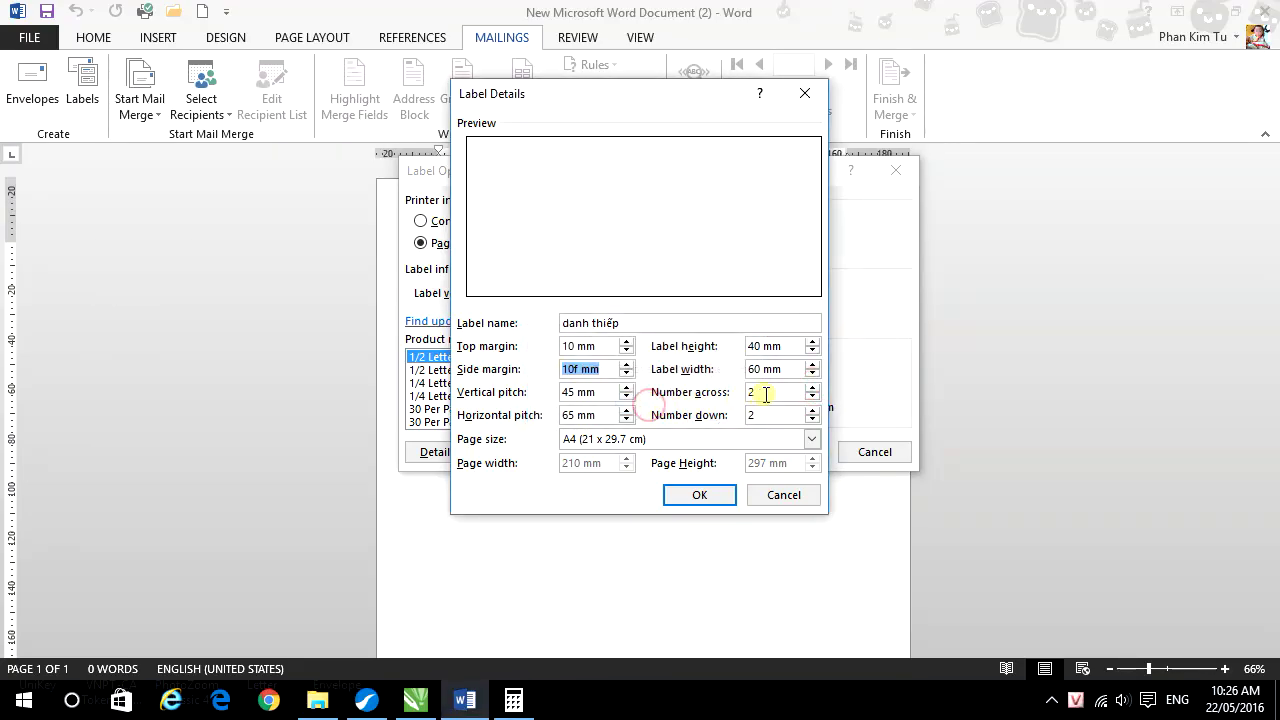
{"action": "left_click", "coordinate": [766, 394]}
{"action": "left_click", "coordinate": [672, 405]}
- Set Side margin to 10 mm and Number across to 3, then bring Calculator forward
{"action": "left_click", "coordinate": [584, 495]}
{"action": "left_click", "coordinate": [583, 369]}
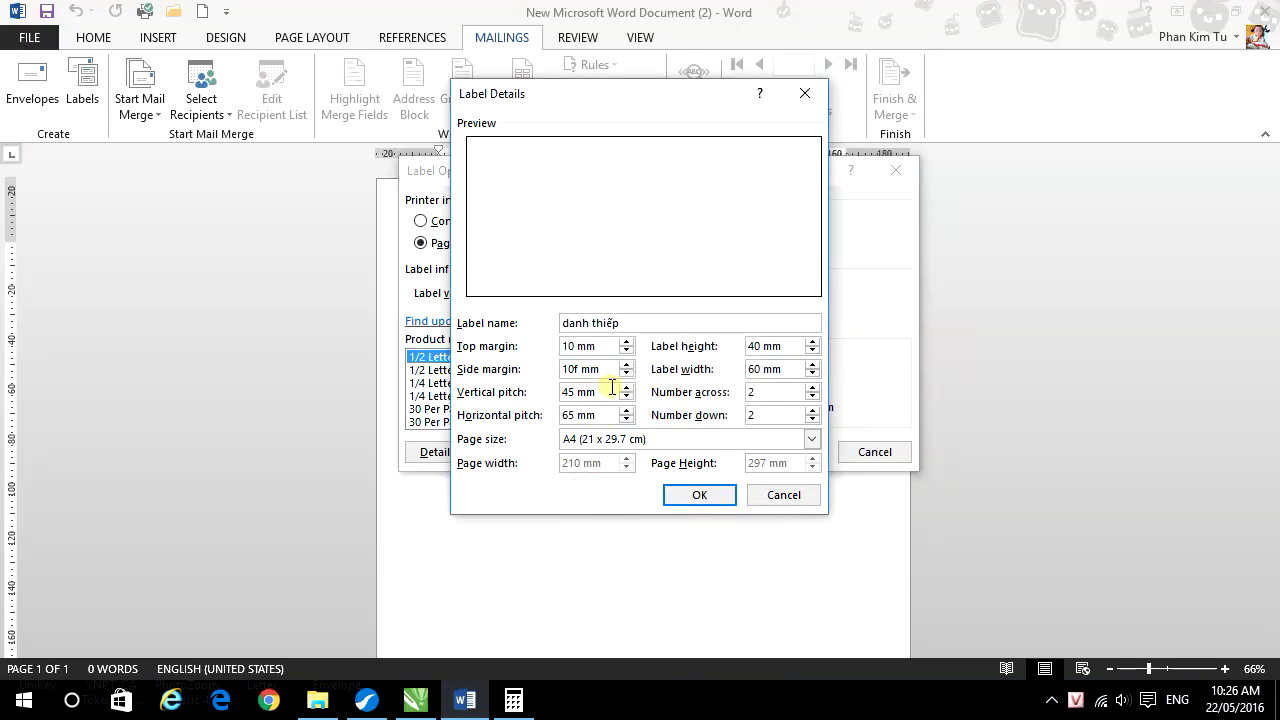
{"action": "left_click", "coordinate": [765, 391]}
{"action": "type", "text": "3"}
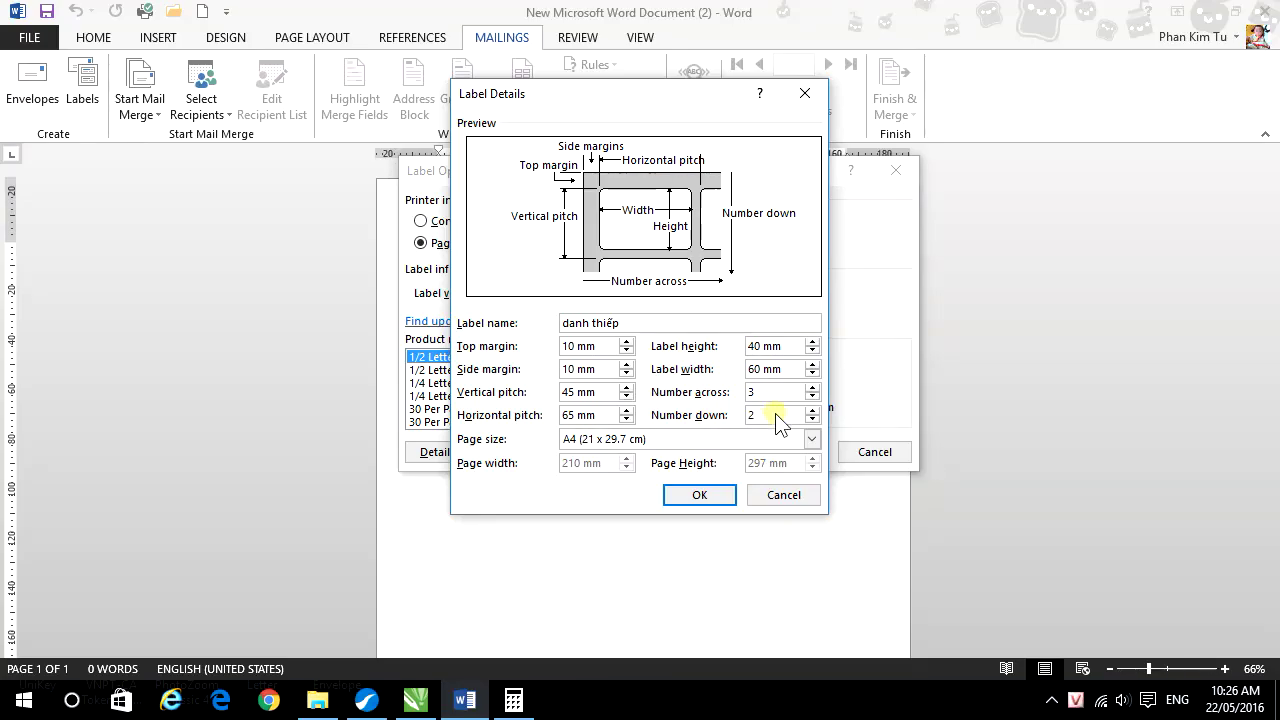
{"action": "left_click", "coordinate": [522, 697]}
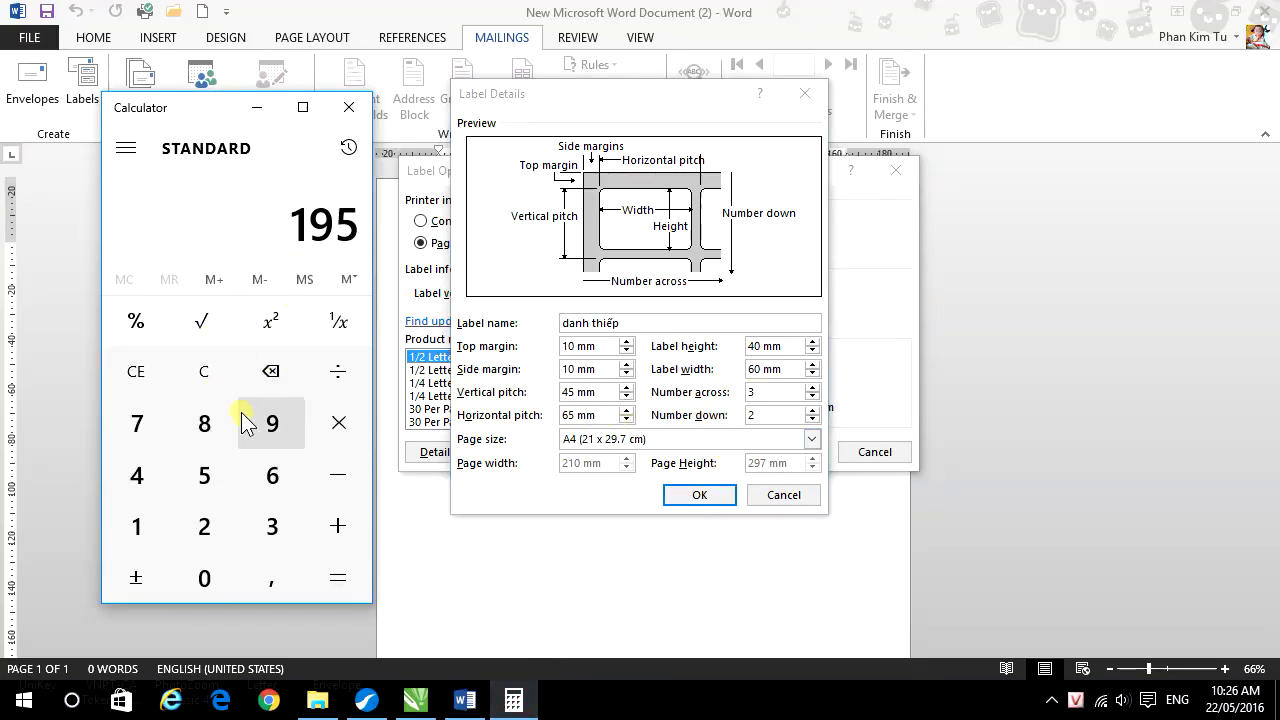
- Compute the total width 65 × 3 + 10 = 205 in Calculator, then clear it
{"action": "left_click", "coordinate": [207, 373]}
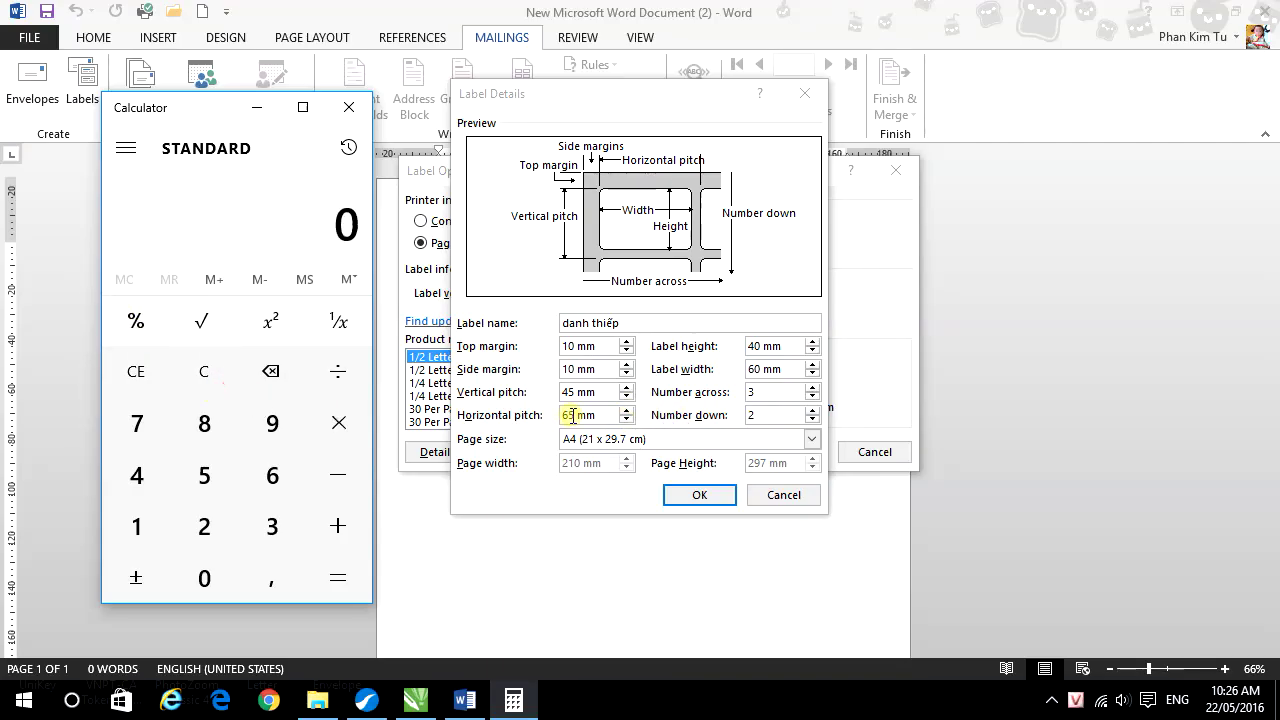
{"action": "left_click", "coordinate": [281, 470]}
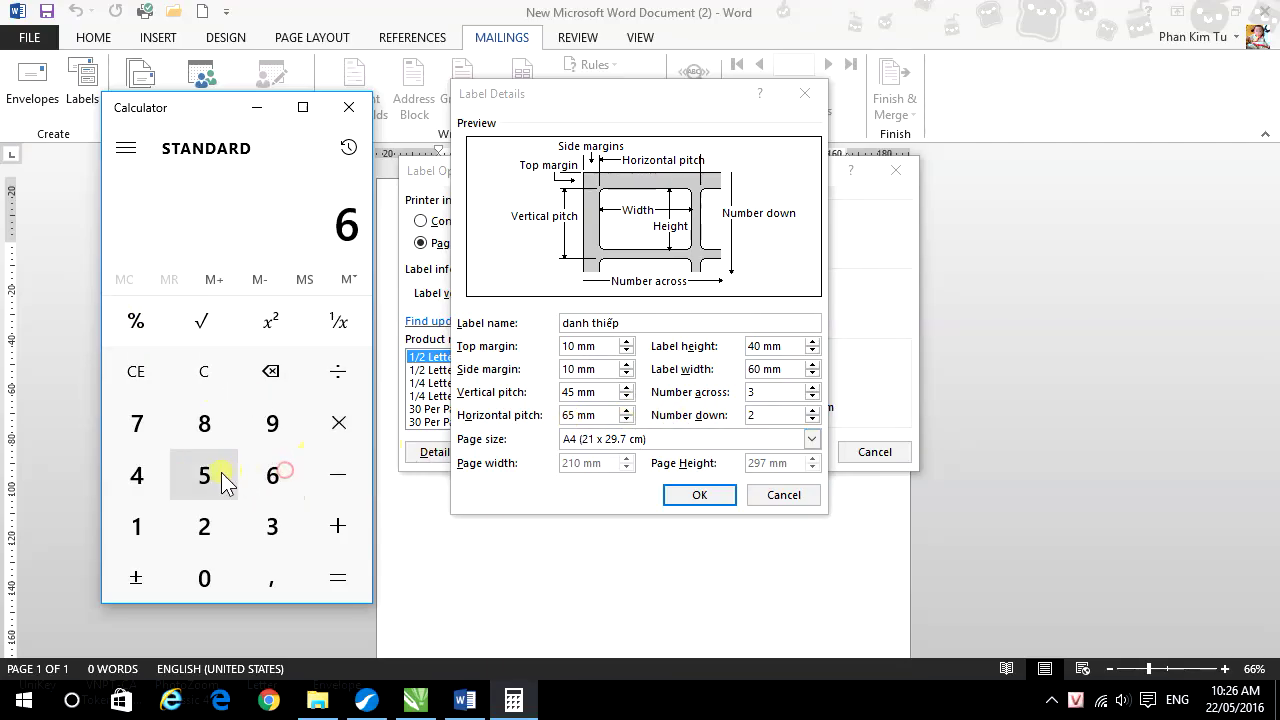
{"action": "left_click", "coordinate": [221, 472]}
{"action": "left_click", "coordinate": [338, 423]}
{"action": "left_click", "coordinate": [757, 394]}
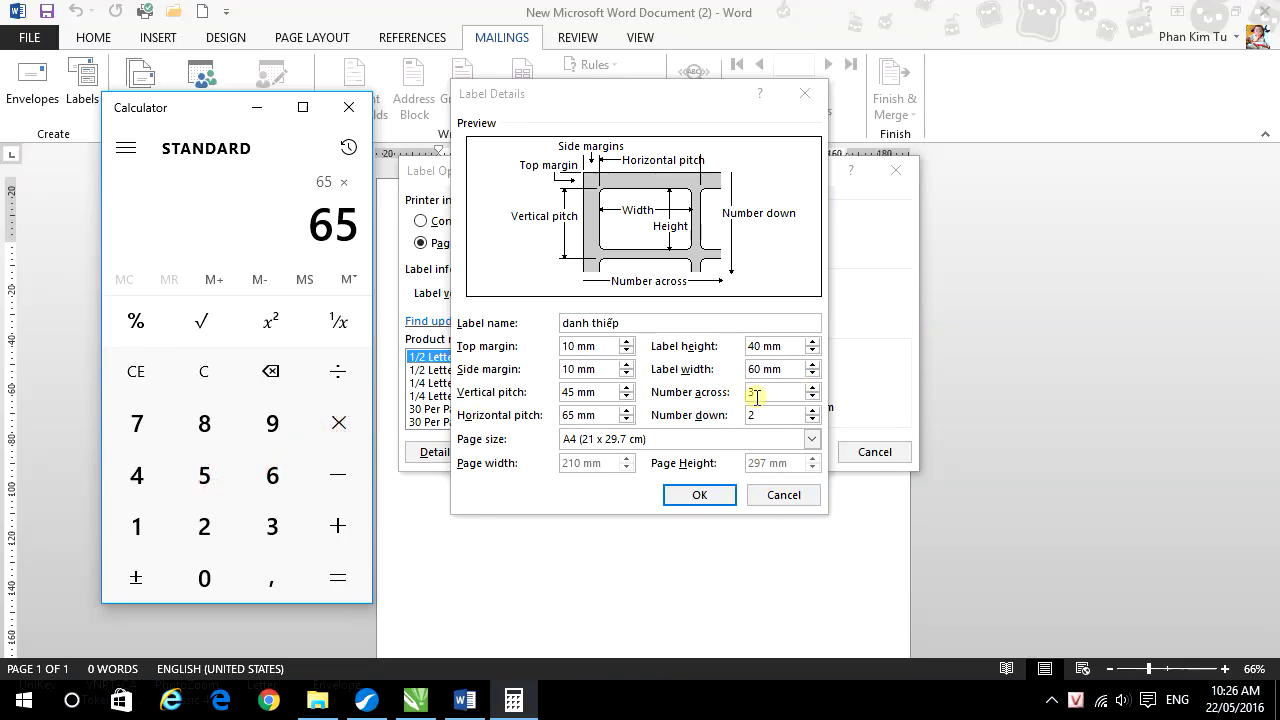
{"action": "left_click", "coordinate": [272, 526]}
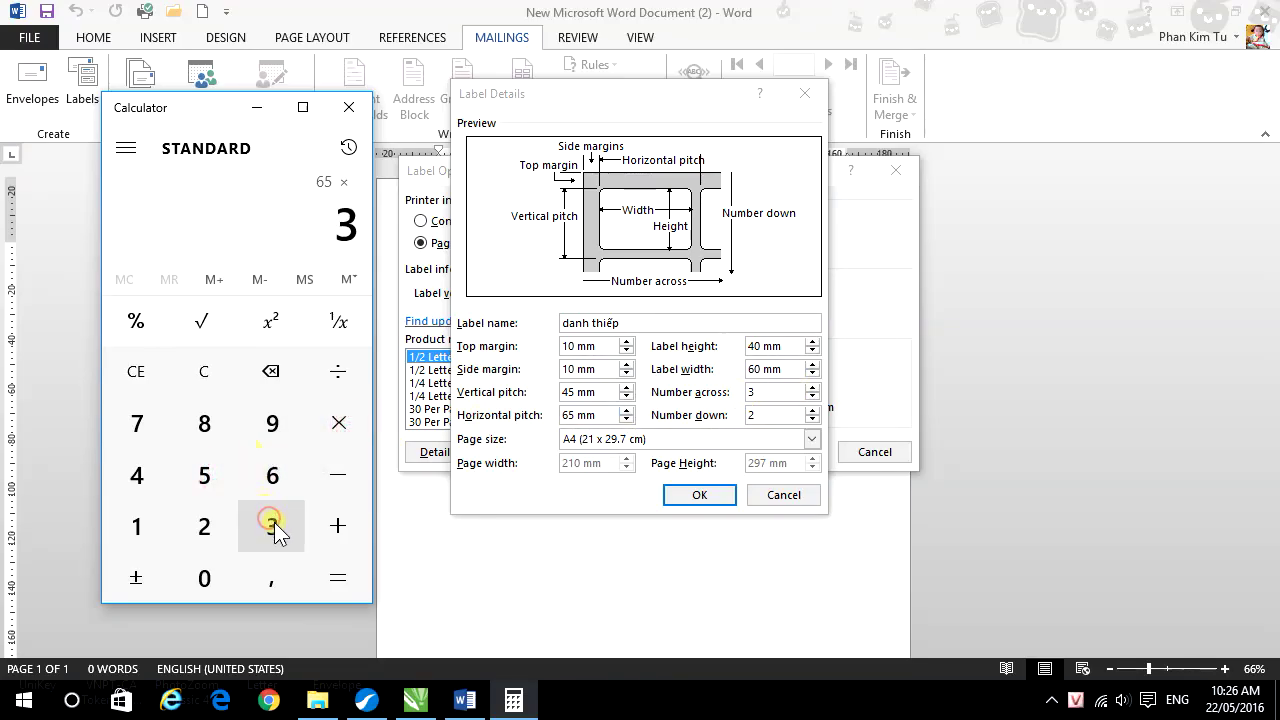
{"action": "left_click", "coordinate": [333, 579]}
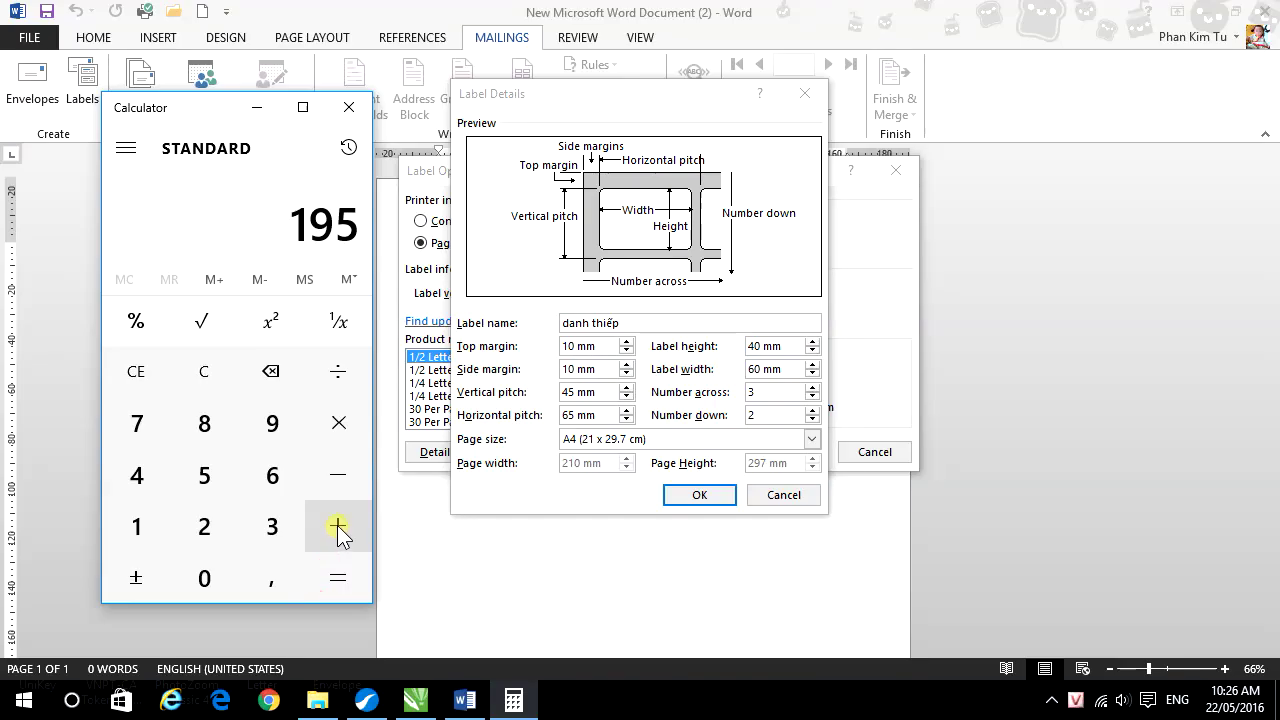
{"action": "left_click", "coordinate": [337, 525]}
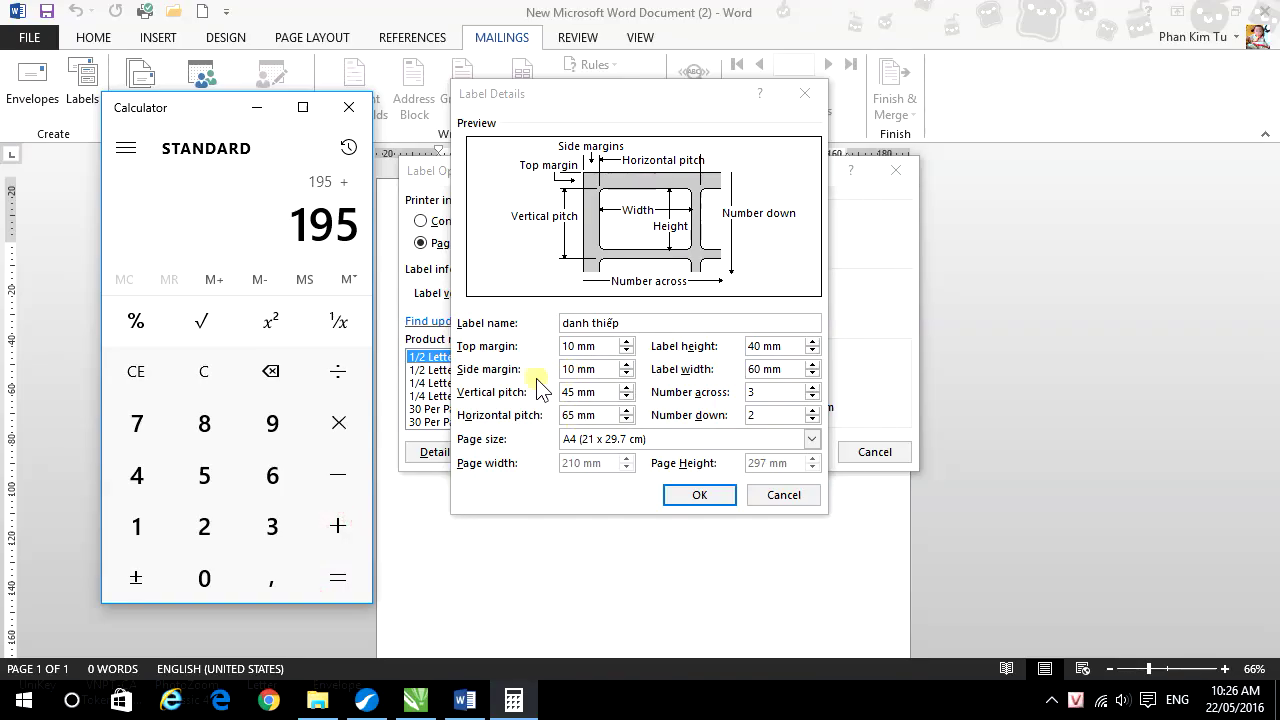
{"action": "left_click", "coordinate": [135, 512]}
{"action": "left_click", "coordinate": [189, 568]}
{"action": "left_click", "coordinate": [337, 578]}
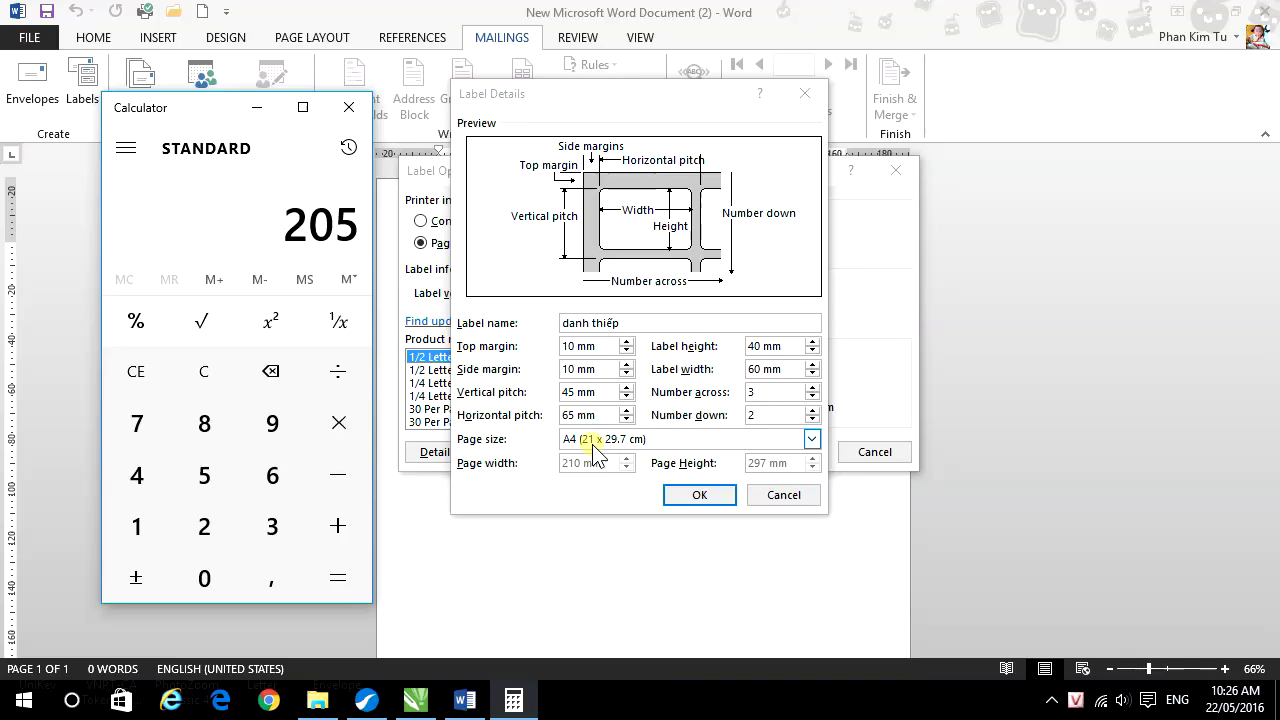
{"action": "left_click", "coordinate": [204, 371]}
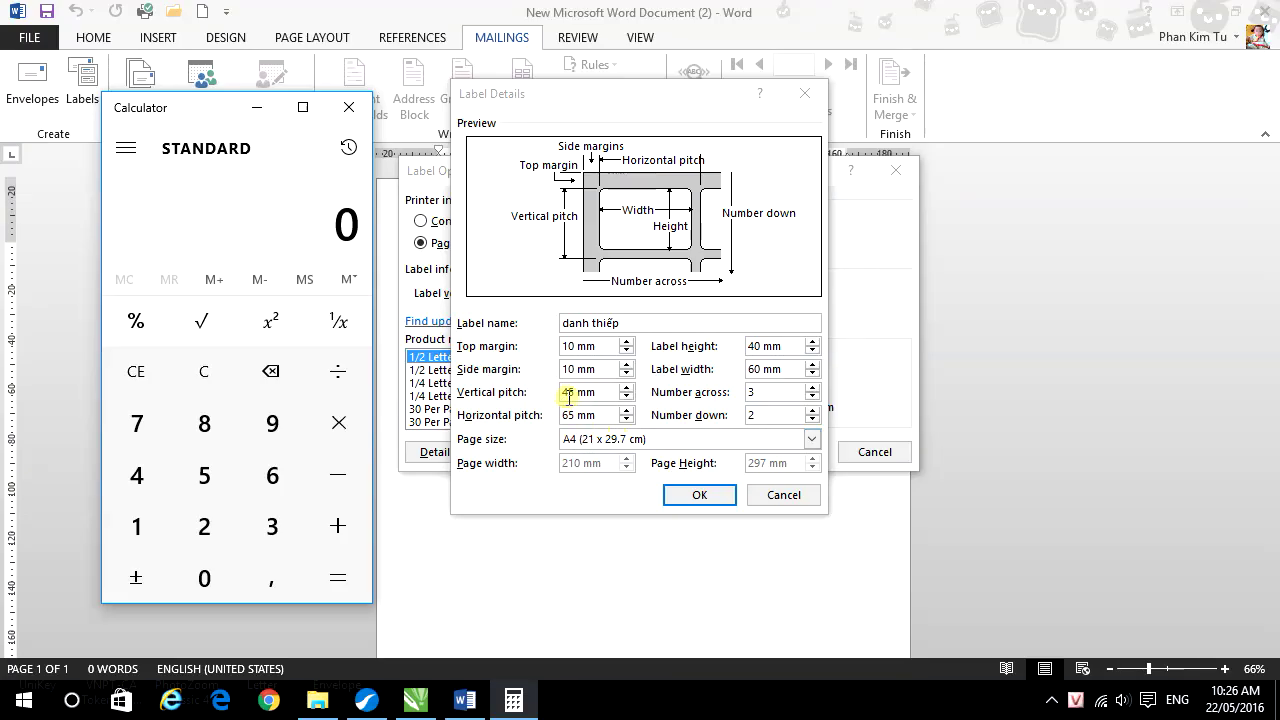
- Raise Number down to 6 in Label Details
{"action": "left_click", "coordinate": [812, 410]}
{"action": "left_click", "coordinate": [812, 410]}
{"action": "left_click", "coordinate": [812, 410]}
{"action": "left_click", "coordinate": [812, 410]}
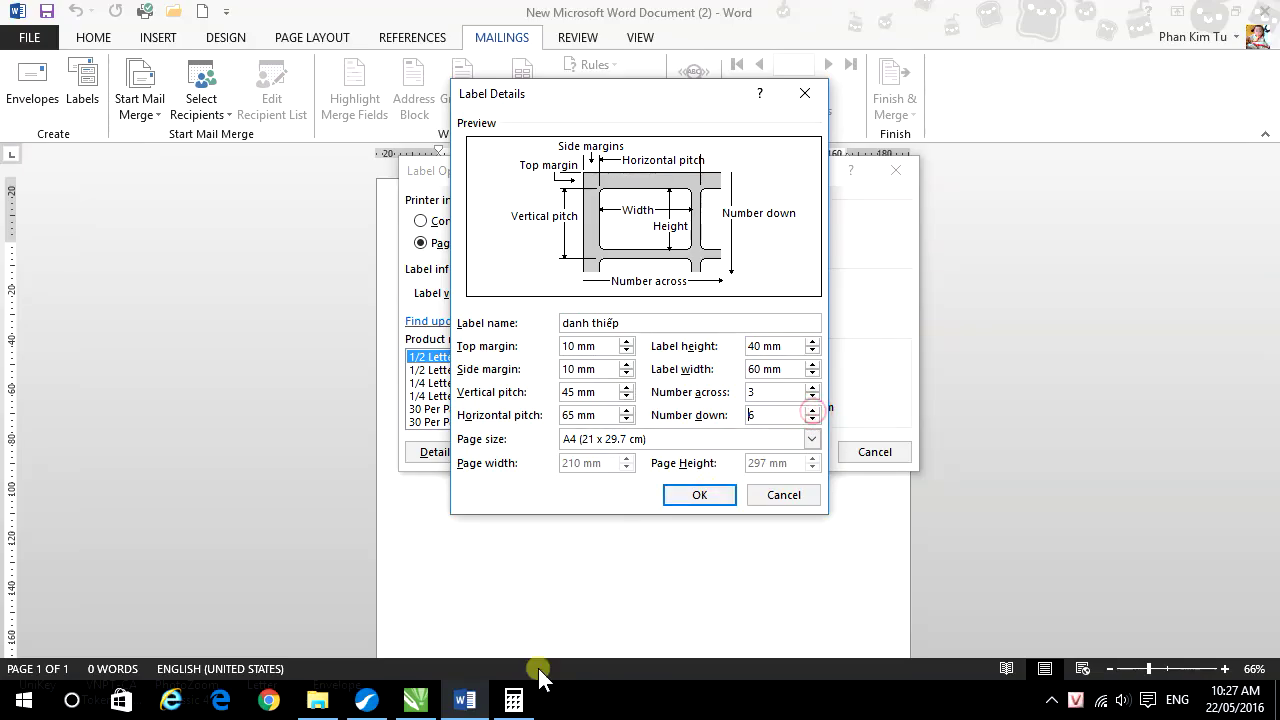
- Compute the total height 45 × 6 + 10 = 280 in Calculator, then close it
{"action": "left_click", "coordinate": [515, 700]}
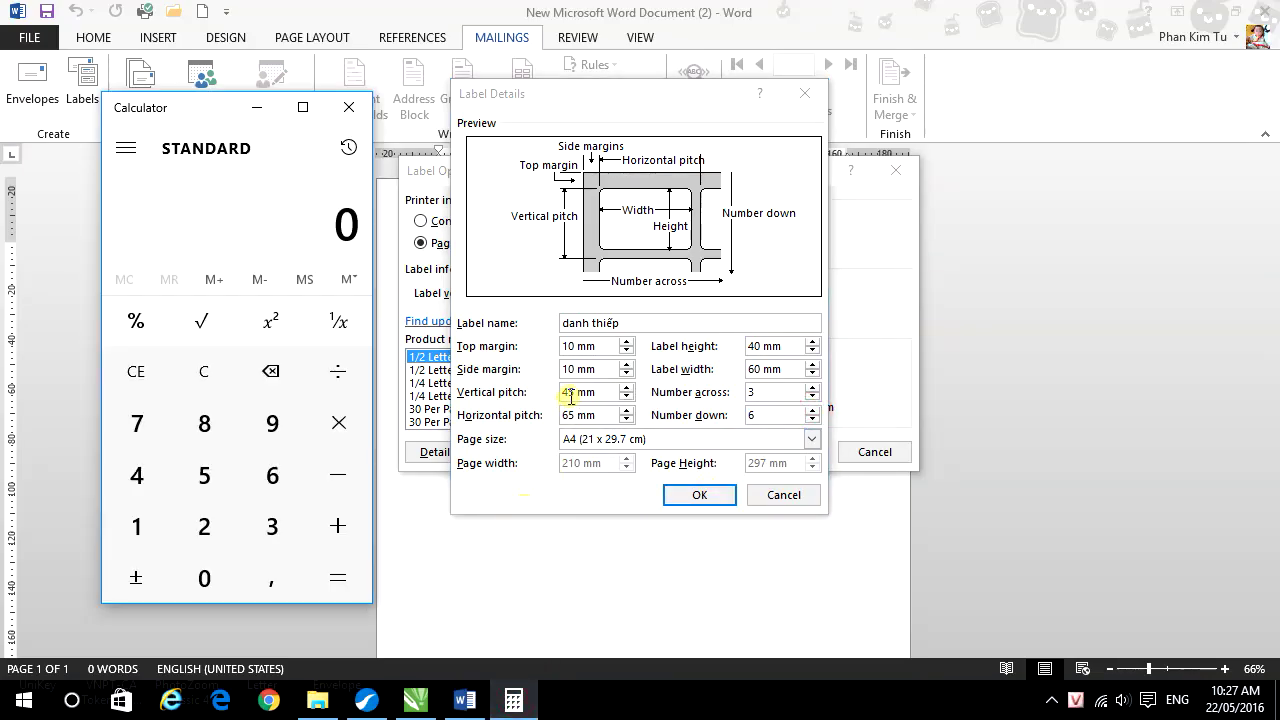
{"action": "left_click", "coordinate": [137, 475]}
{"action": "left_click", "coordinate": [204, 475]}
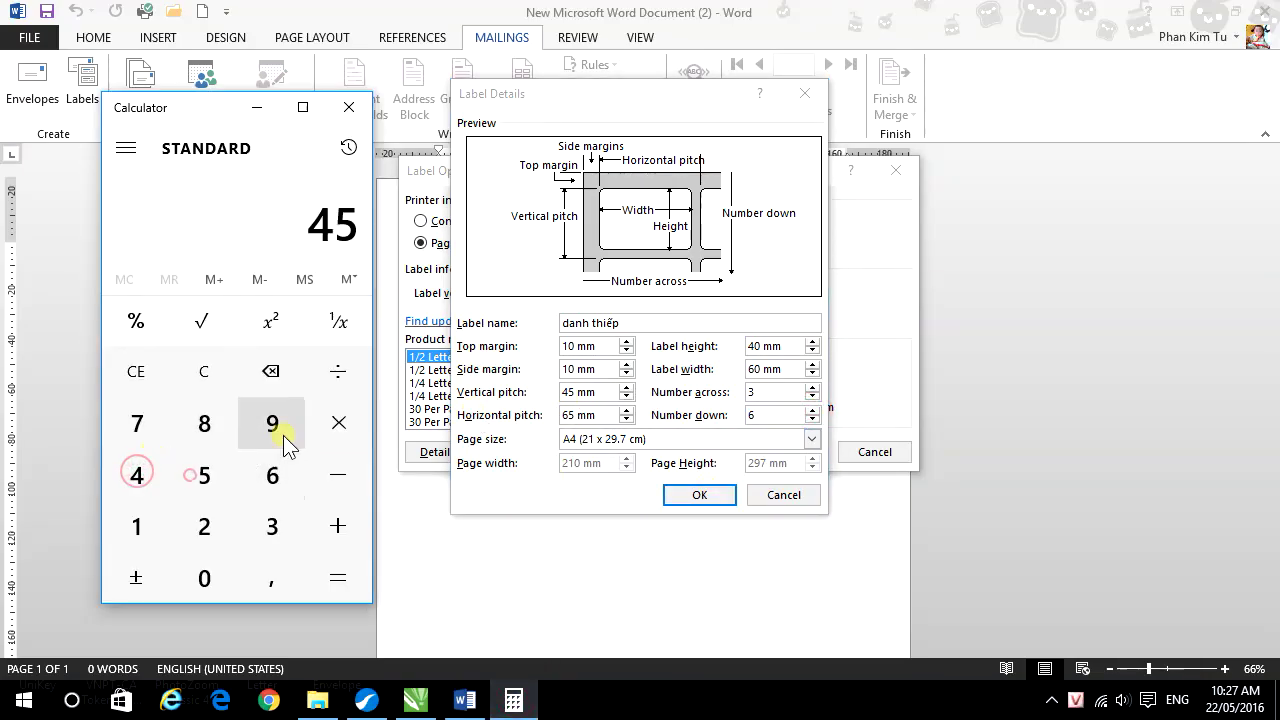
{"action": "left_click", "coordinate": [338, 423]}
{"action": "left_click", "coordinate": [752, 416]}
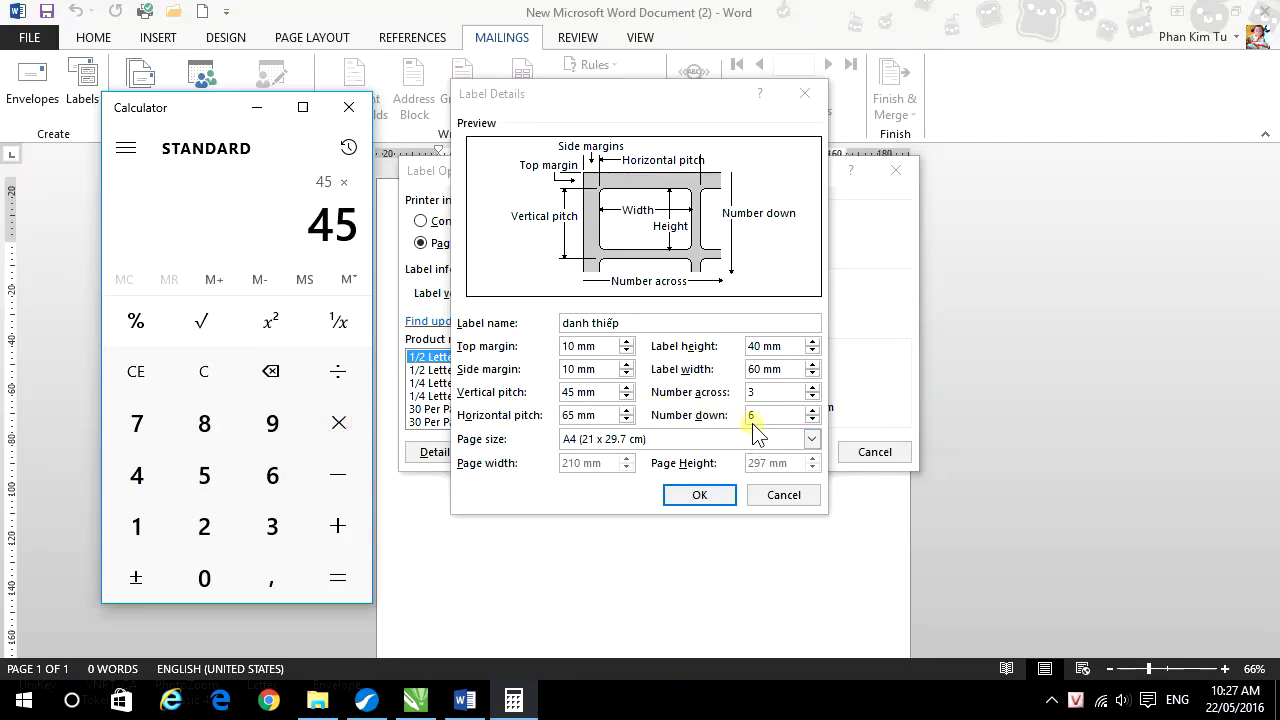
{"action": "left_click", "coordinate": [272, 476]}
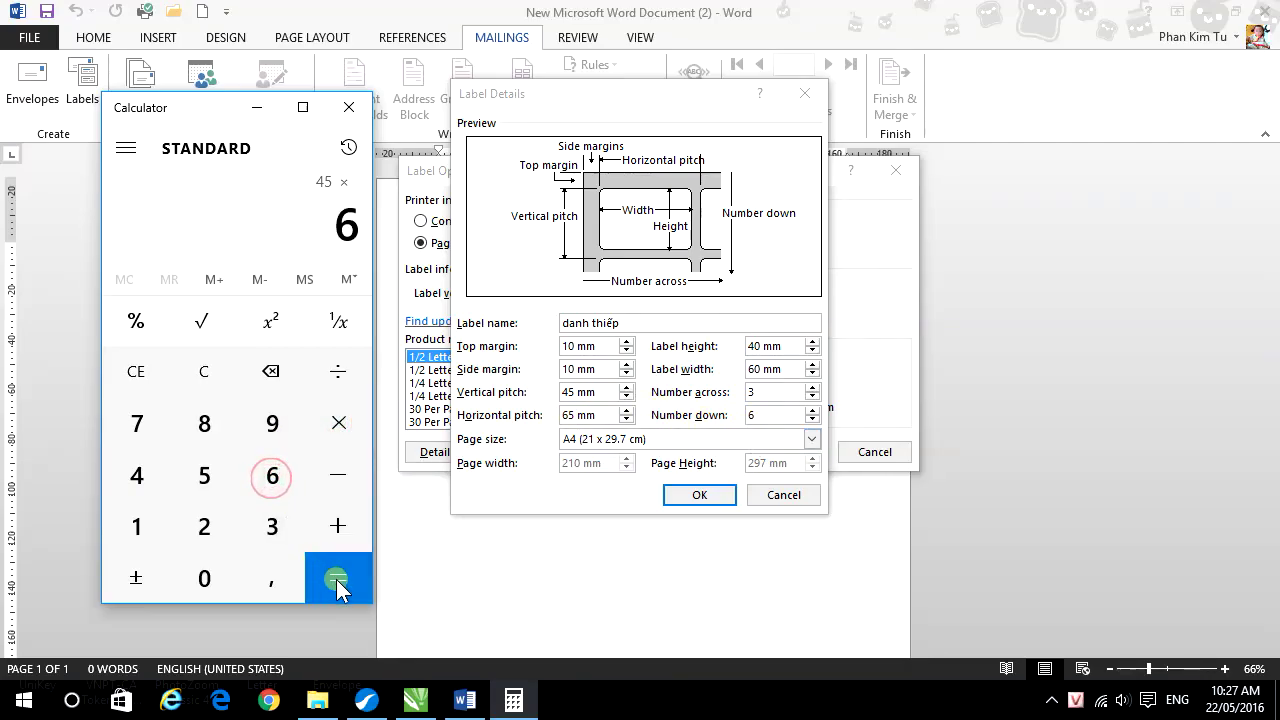
{"action": "left_click", "coordinate": [337, 580]}
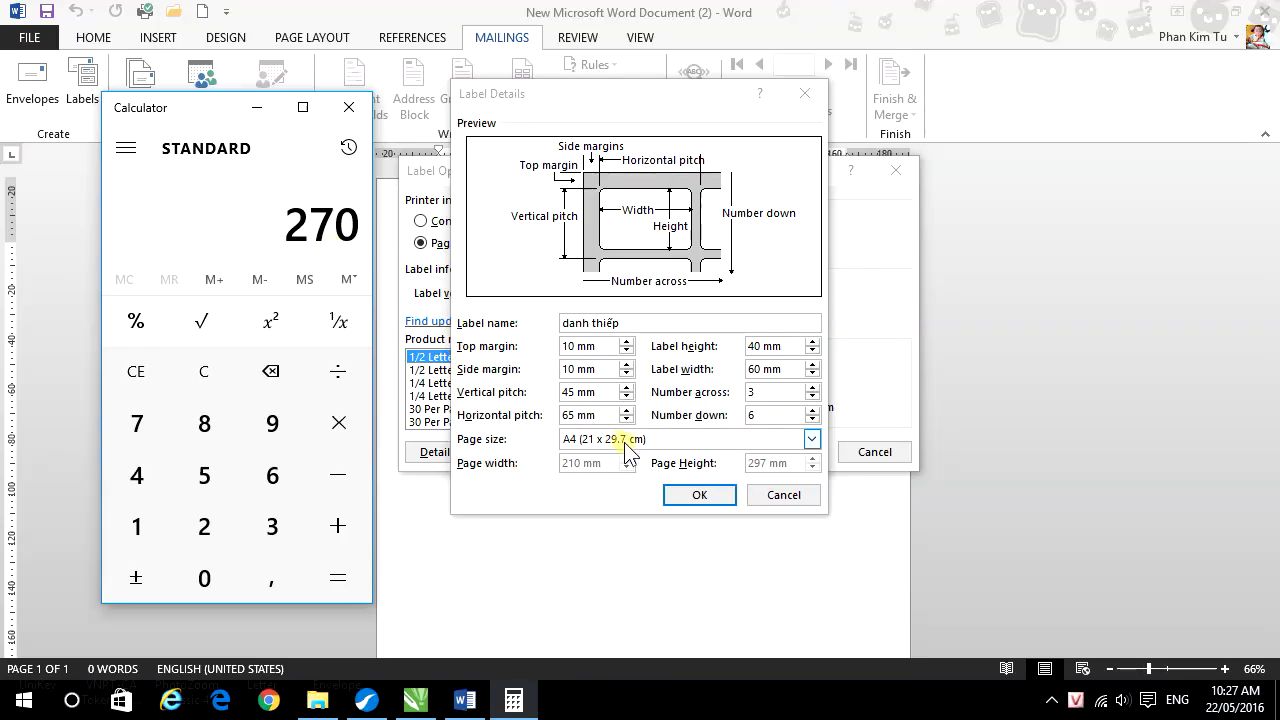
{"action": "left_click", "coordinate": [338, 527]}
{"action": "left_click", "coordinate": [150, 527]}
{"action": "left_click", "coordinate": [198, 570]}
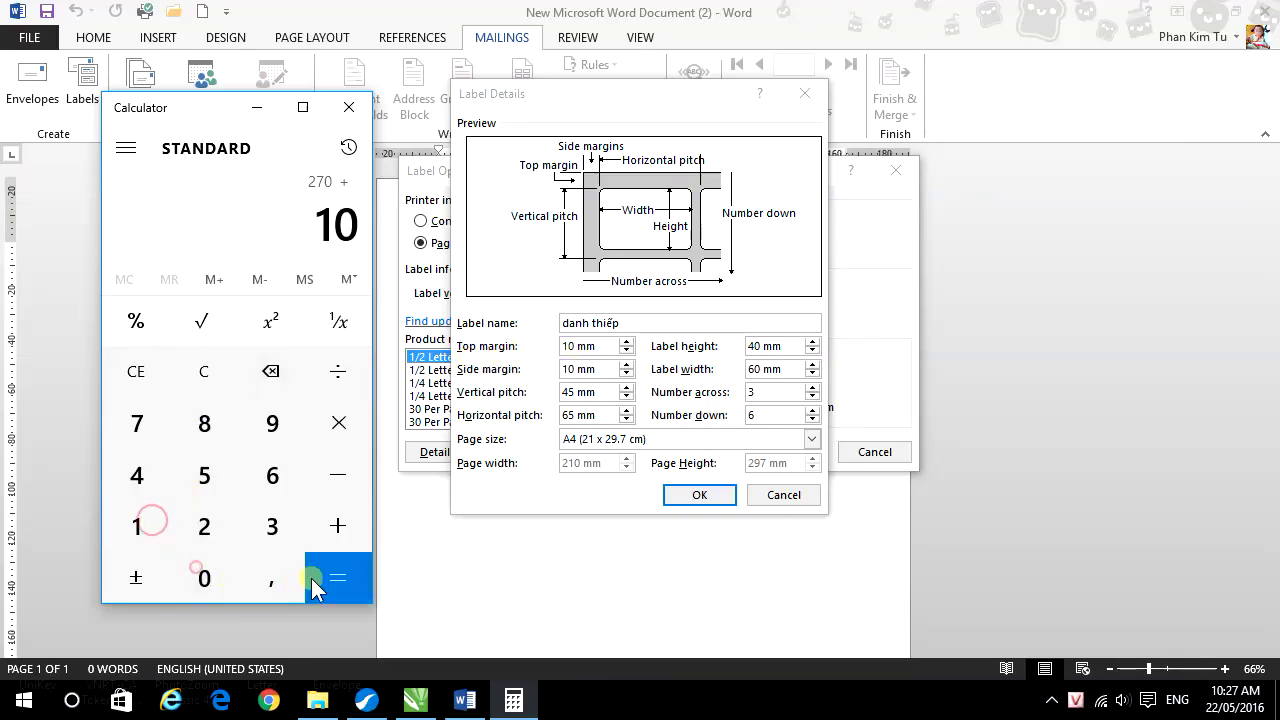
{"action": "left_click", "coordinate": [331, 570]}
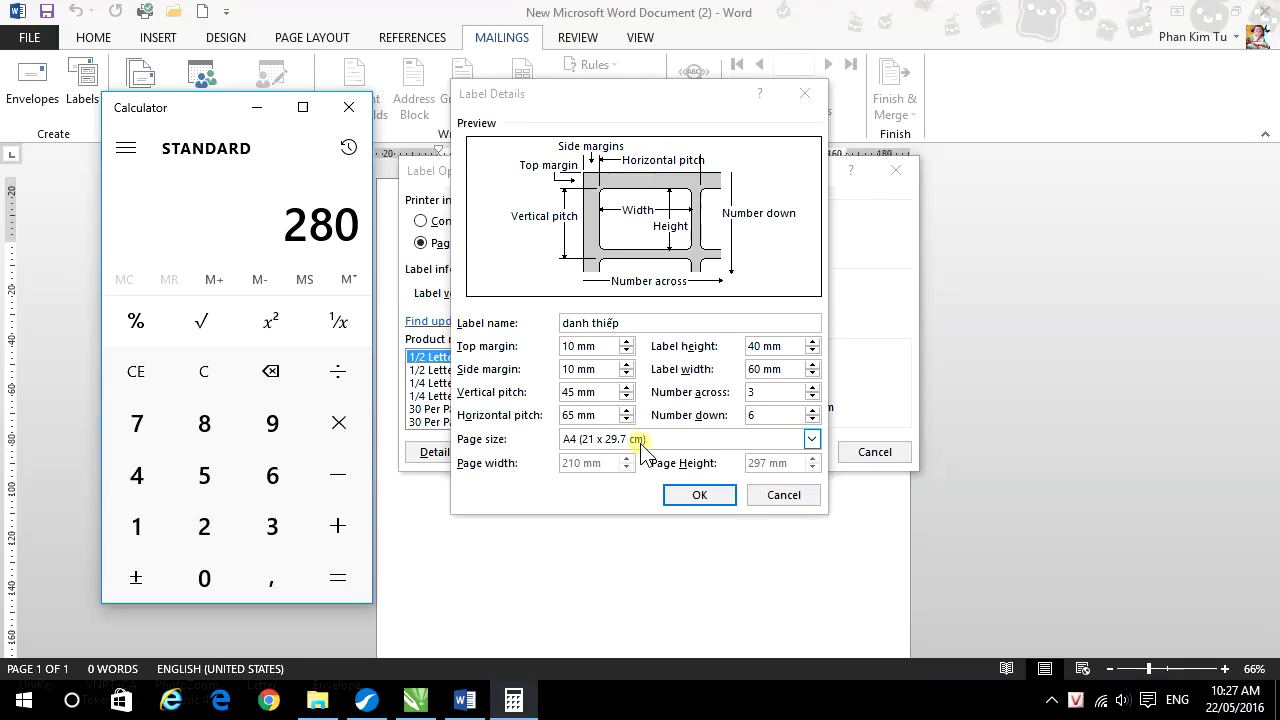
{"action": "left_click", "coordinate": [349, 107]}
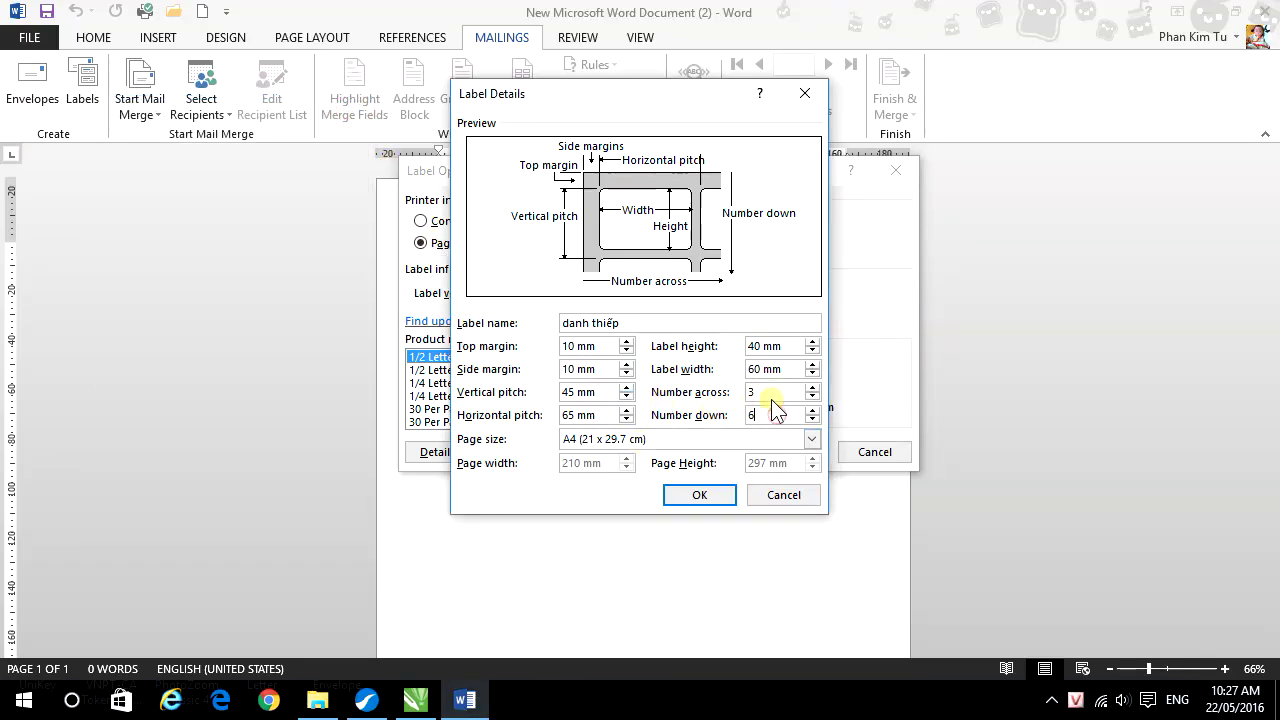
{"action": "left_click", "coordinate": [767, 392]}
- Confirm 3 labels across and 6 down and save the custom label measurements
{"action": "left_click", "coordinate": [769, 396]}
{"action": "left_click", "coordinate": [760, 413]}
{"action": "left_click", "coordinate": [699, 495]}
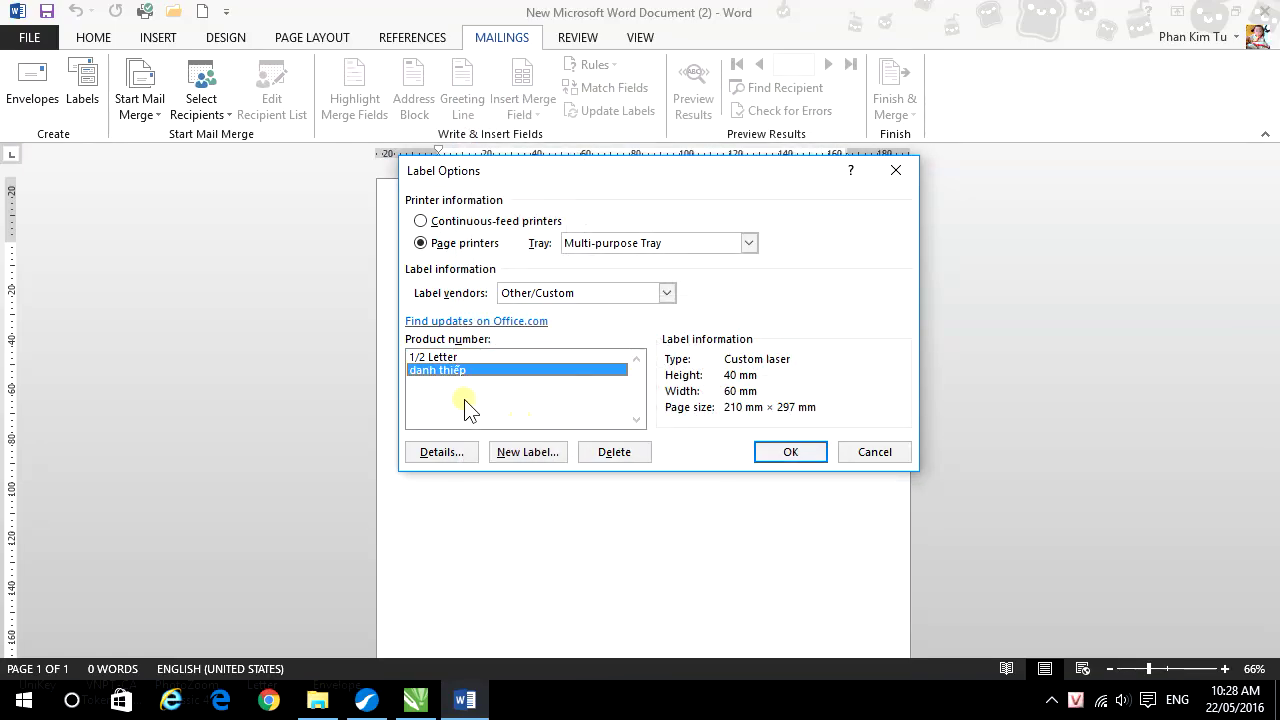
- Select the danh thiếp custom label in Label Options and accept it
{"action": "left_click", "coordinate": [450, 362]}
{"action": "left_click", "coordinate": [450, 358]}
{"action": "left_click", "coordinate": [443, 371]}
{"action": "left_click", "coordinate": [432, 357]}
{"action": "left_click", "coordinate": [443, 371]}
{"action": "left_click", "coordinate": [440, 357]}
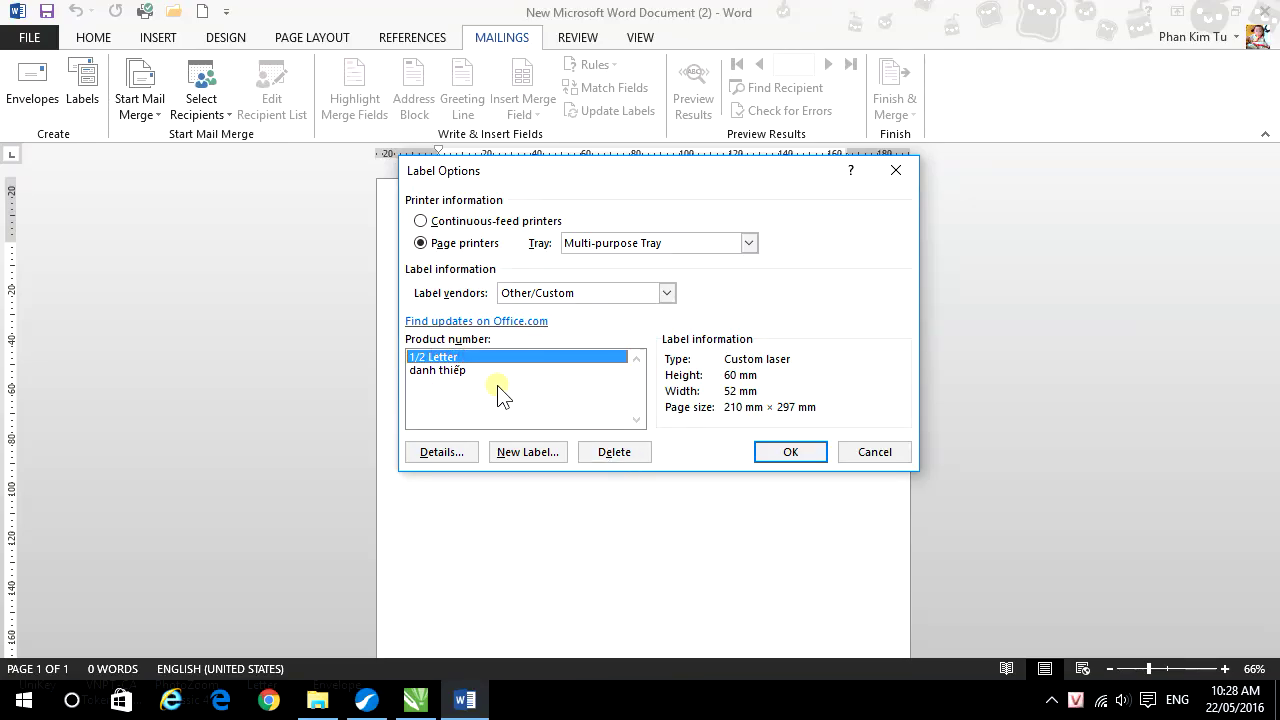
{"action": "left_click", "coordinate": [452, 371]}
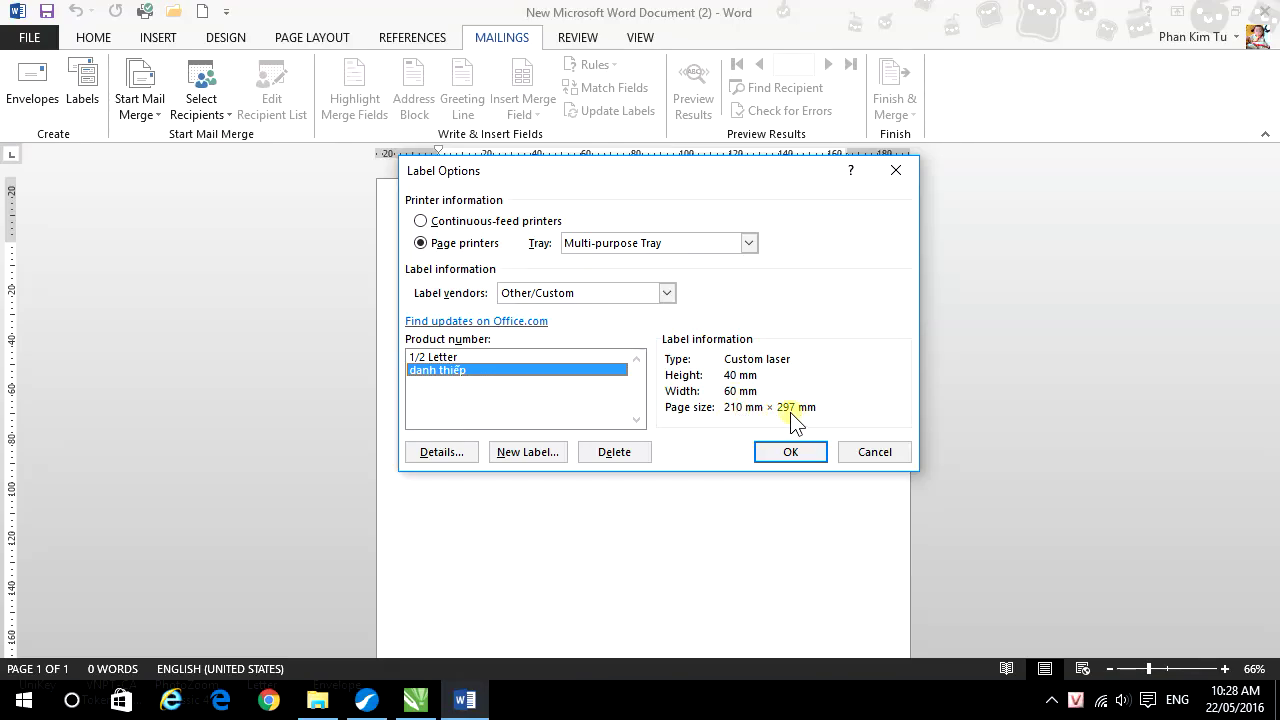
{"action": "left_click", "coordinate": [790, 452]}
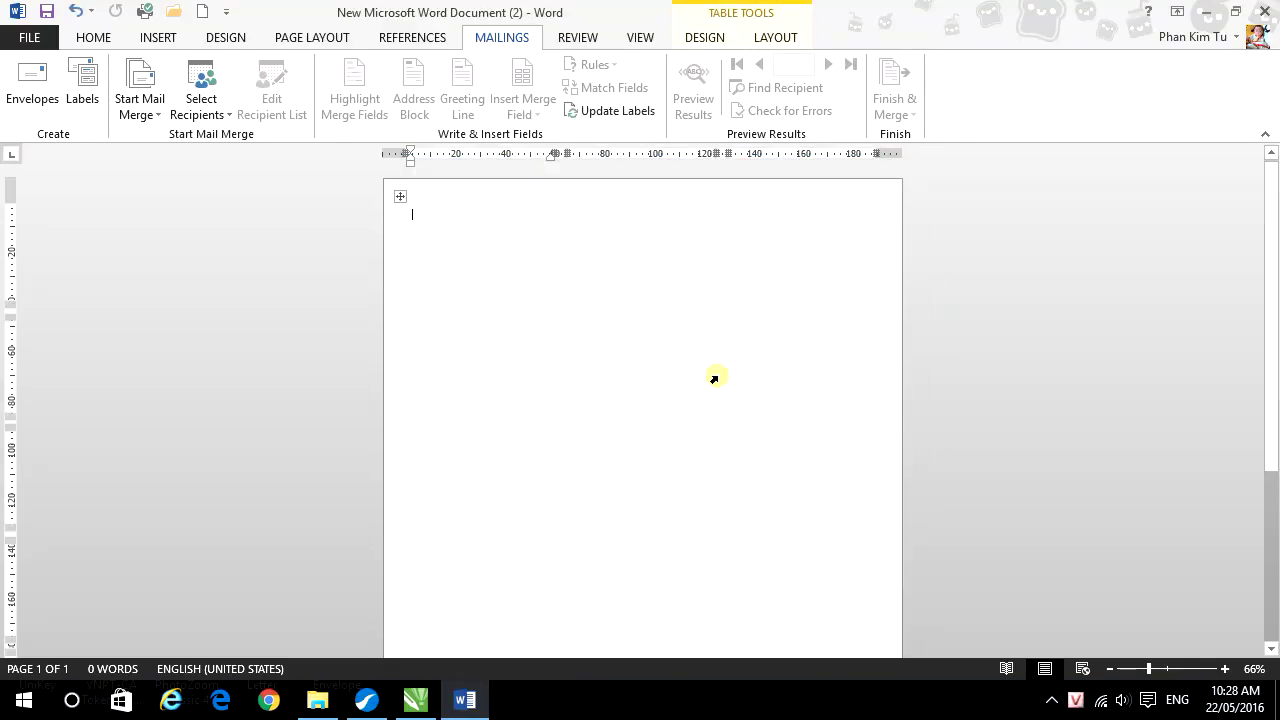
- Select the whole danh thiếp label table and apply All Borders from the Home tab
{"action": "scroll", "coordinate": [640, 400], "scroll_direction": "down", "scroll_amount": 5}
{"action": "scroll", "coordinate": [651, 426], "scroll_direction": "down", "scroll_amount": 5}
{"action": "scroll", "coordinate": [651, 426], "scroll_direction": "up", "scroll_amount": 5}
{"action": "scroll", "coordinate": [651, 427], "scroll_direction": "up", "scroll_amount": 5}
{"action": "left_click", "coordinate": [402, 198]}
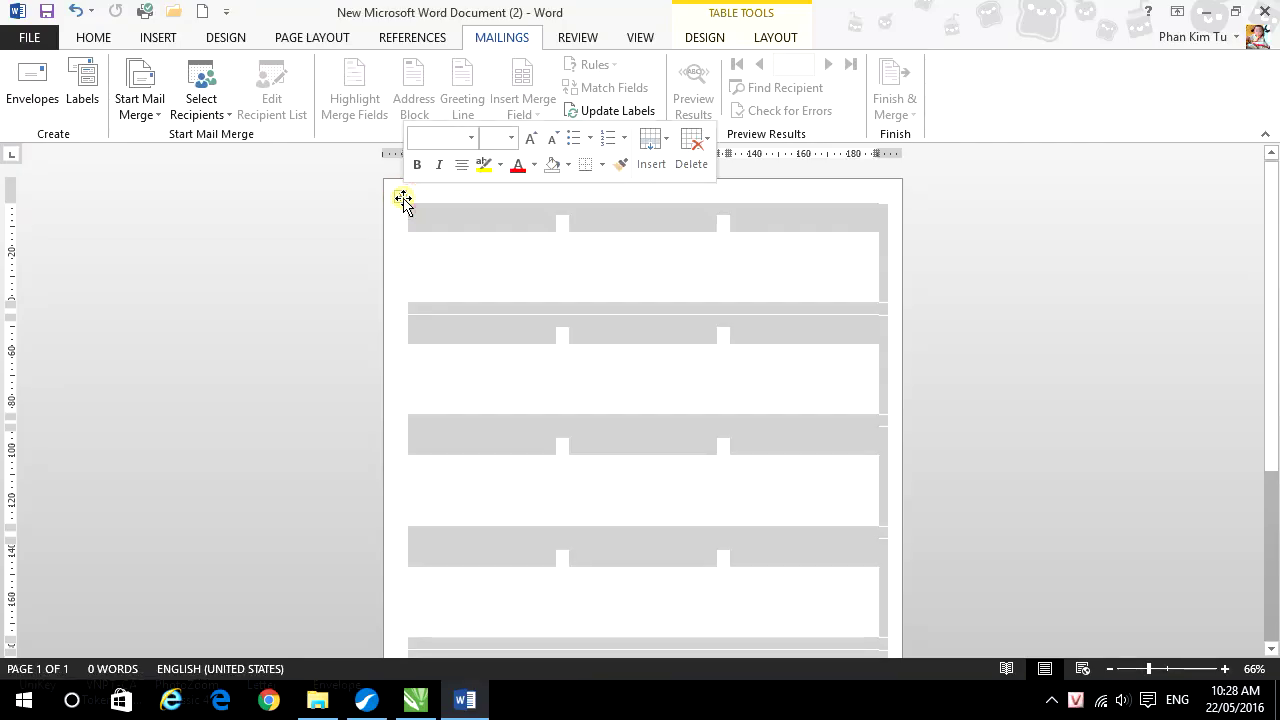
{"action": "left_click", "coordinate": [94, 42]}
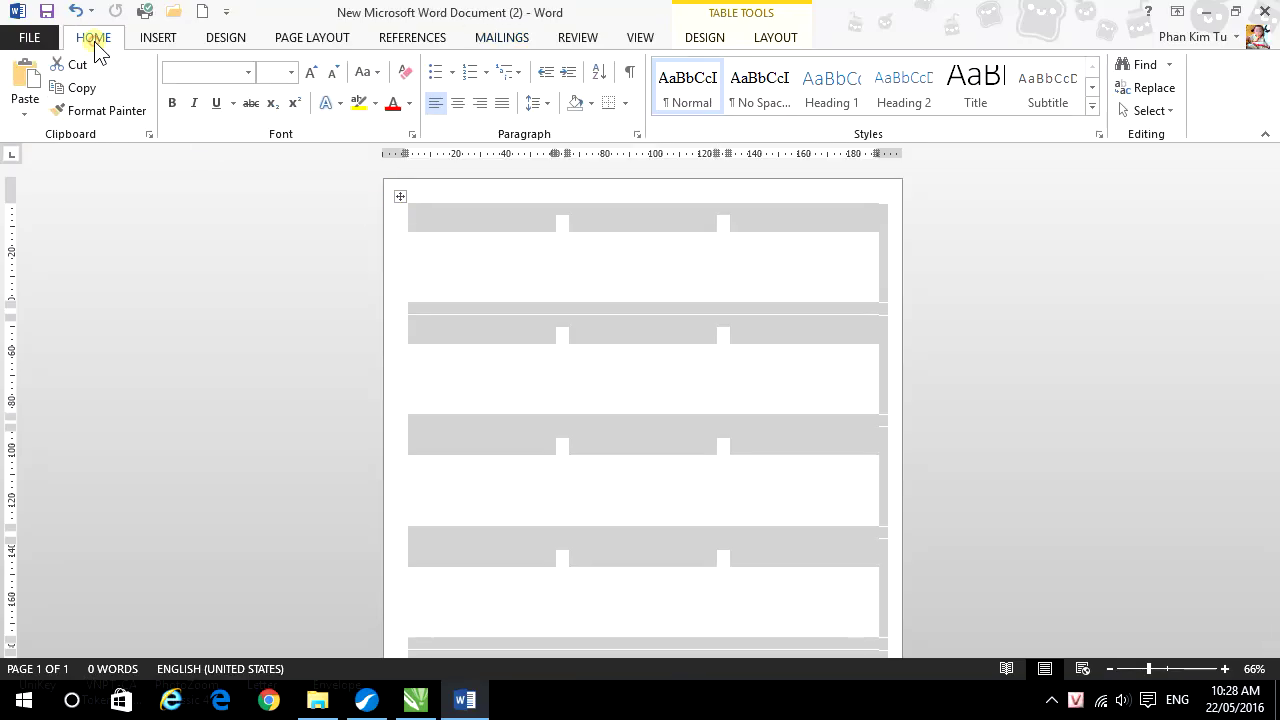
{"action": "left_click", "coordinate": [627, 105]}
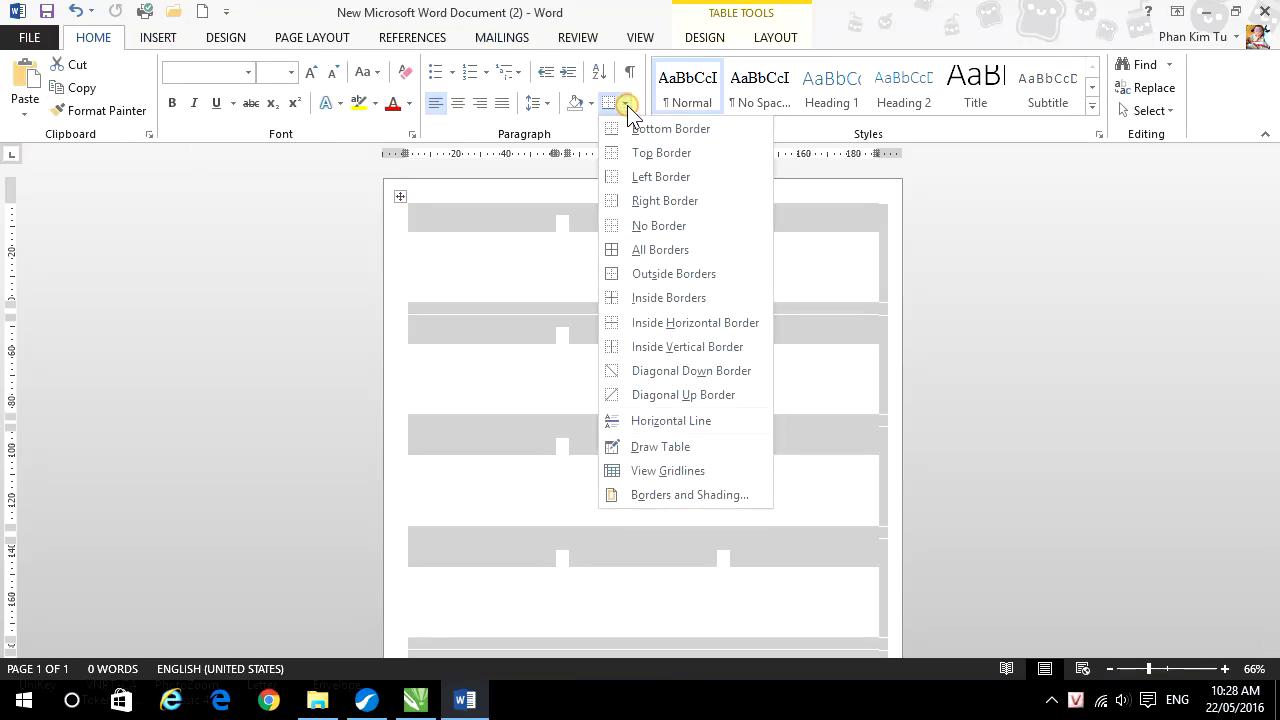
{"action": "left_click", "coordinate": [651, 250]}
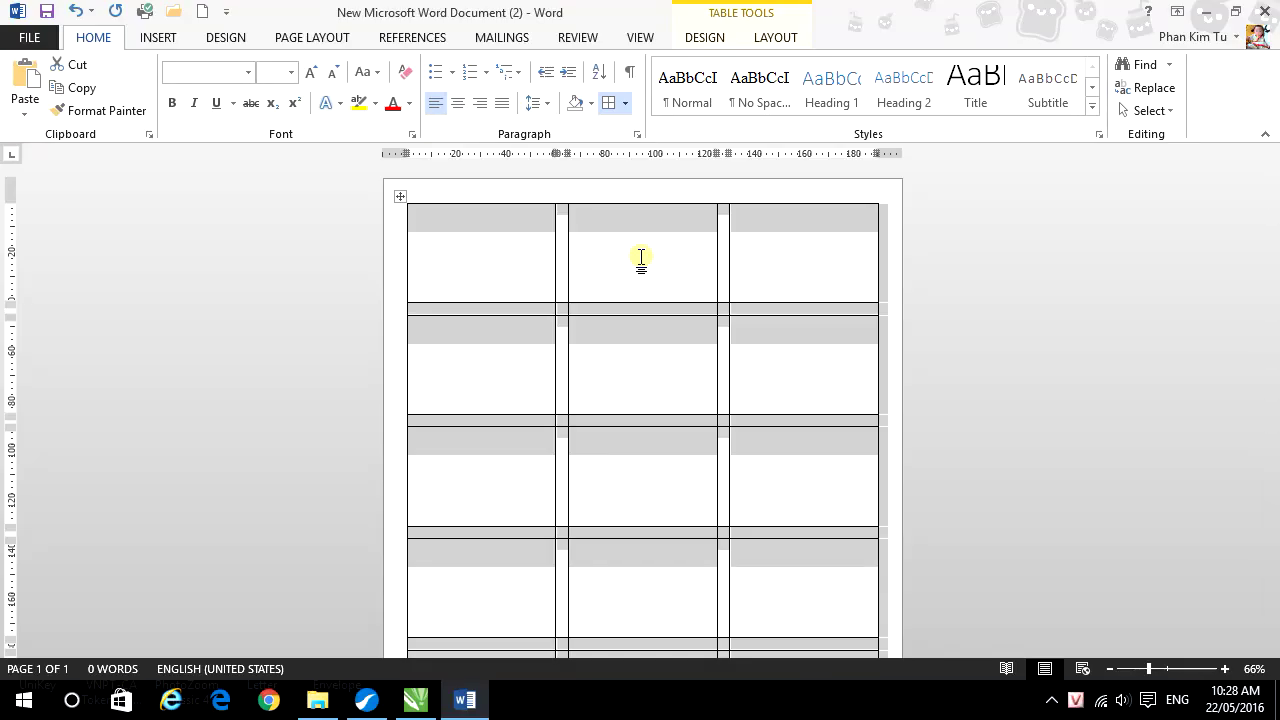
{"action": "left_click", "coordinate": [511, 233]}
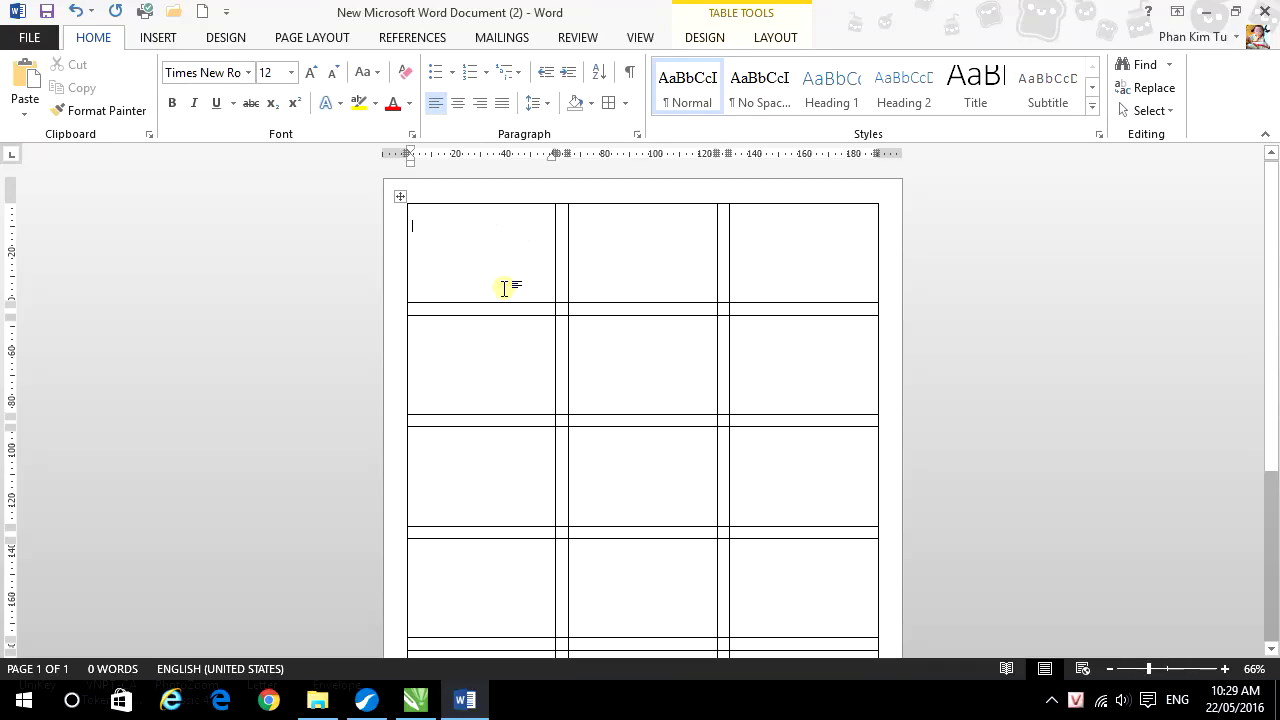
{"action": "scroll", "coordinate": [452, 266], "scroll_direction": "down", "scroll_amount": 3}
{"action": "scroll", "coordinate": [452, 266], "scroll_direction": "up", "scroll_amount": 3}
{"action": "left_click_drag", "start_coordinate": [470, 232], "coordinate": [765, 232]}
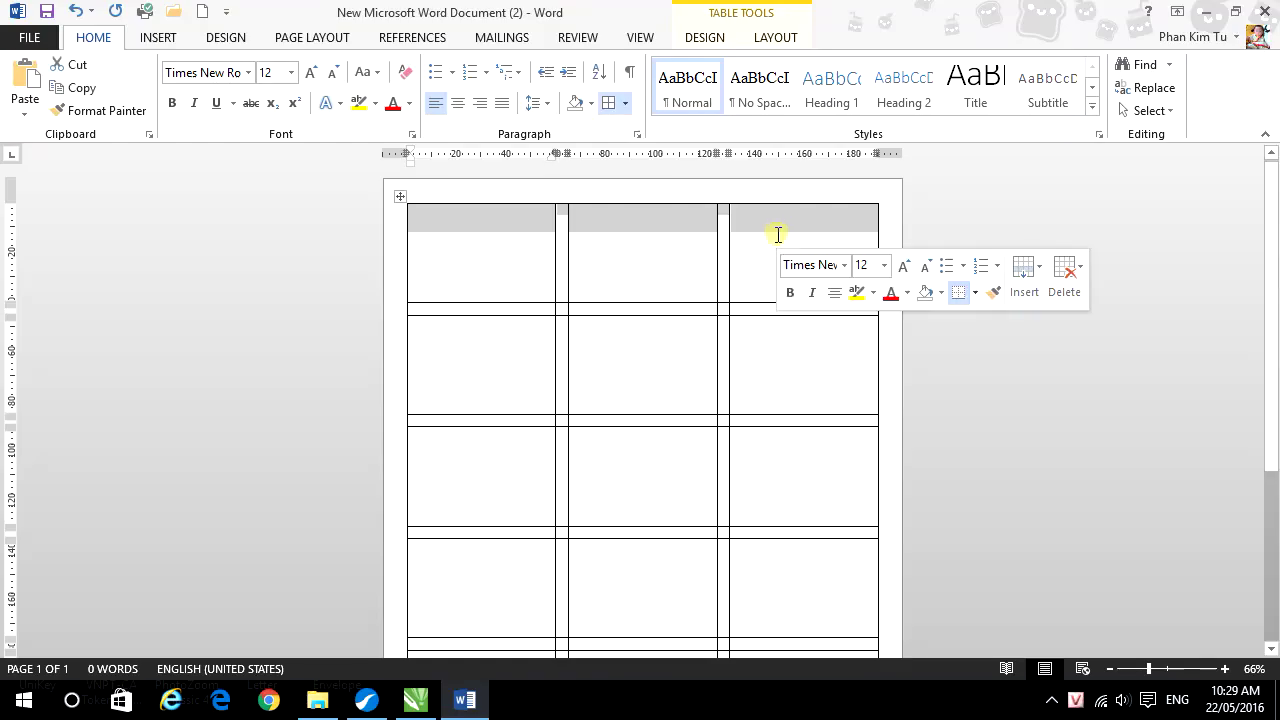
{"action": "left_click", "coordinate": [467, 264]}
{"action": "left_click_drag", "start_coordinate": [467, 264], "coordinate": [516, 677]}
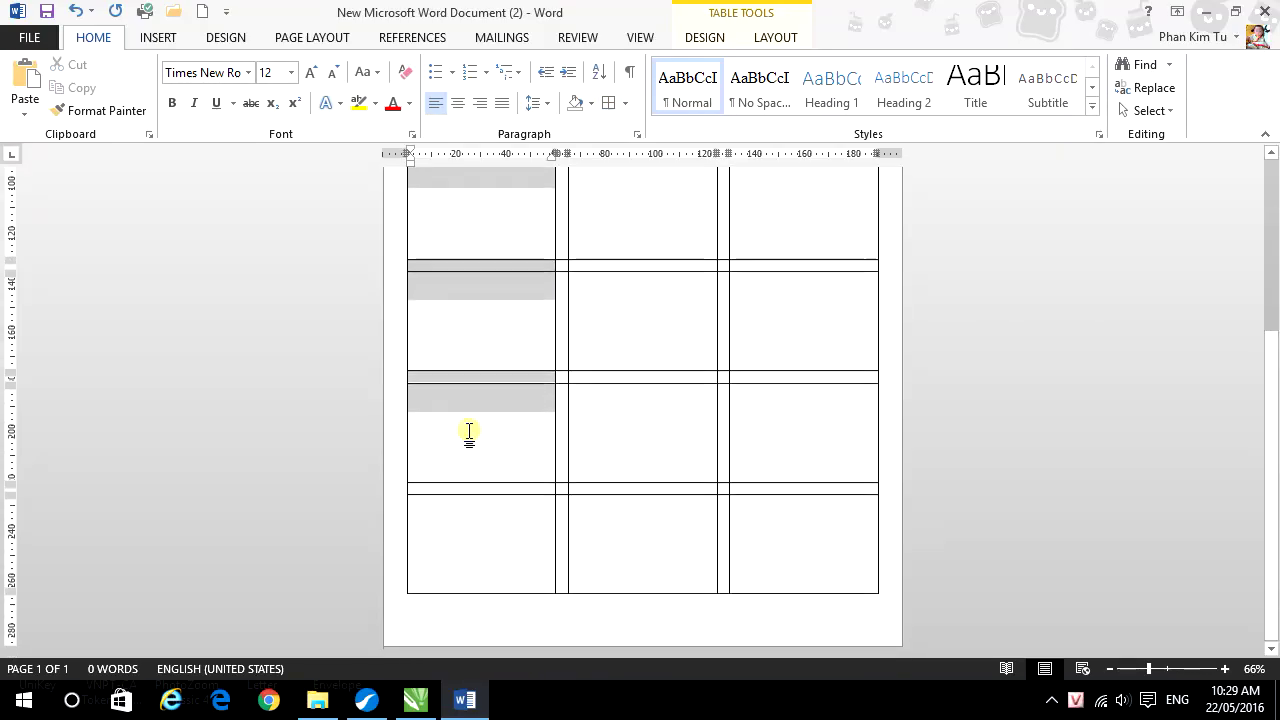
{"action": "left_click_drag", "start_coordinate": [516, 677], "coordinate": [474, 530]}
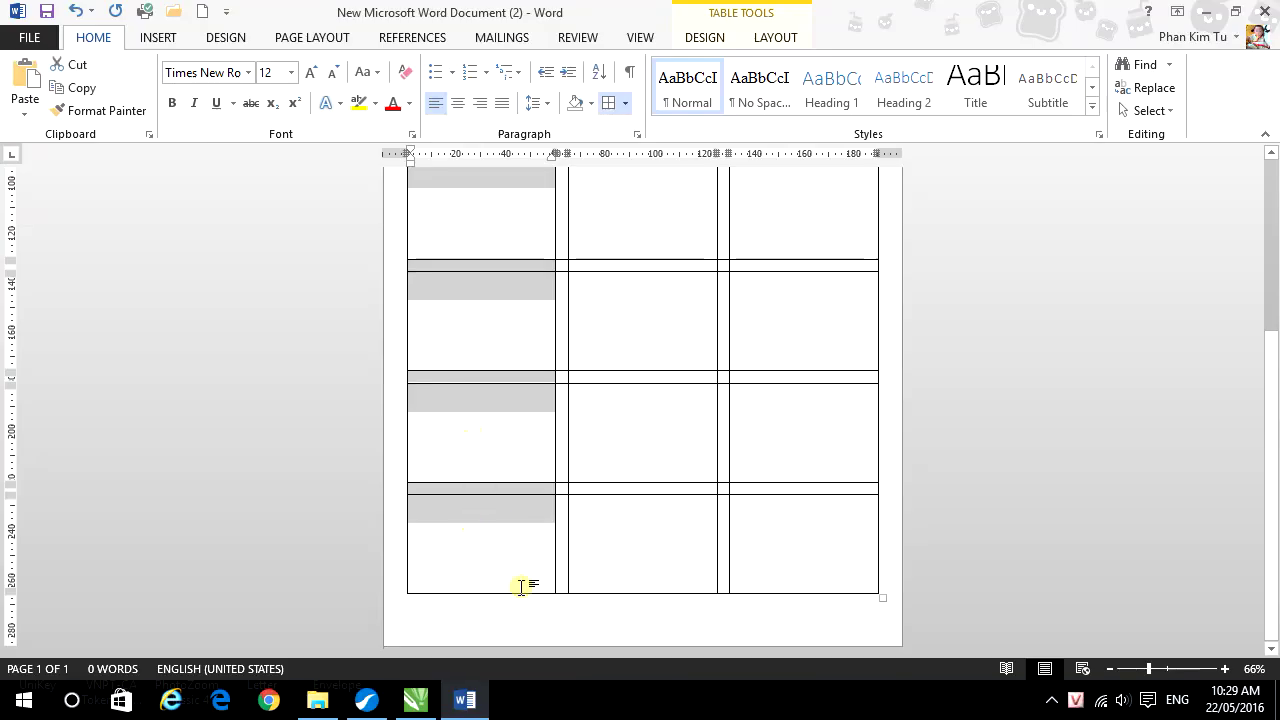
{"action": "scroll", "coordinate": [901, 535], "scroll_direction": "up", "scroll_amount": 3}
{"action": "scroll", "coordinate": [901, 535], "scroll_direction": "up", "scroll_amount": 3}
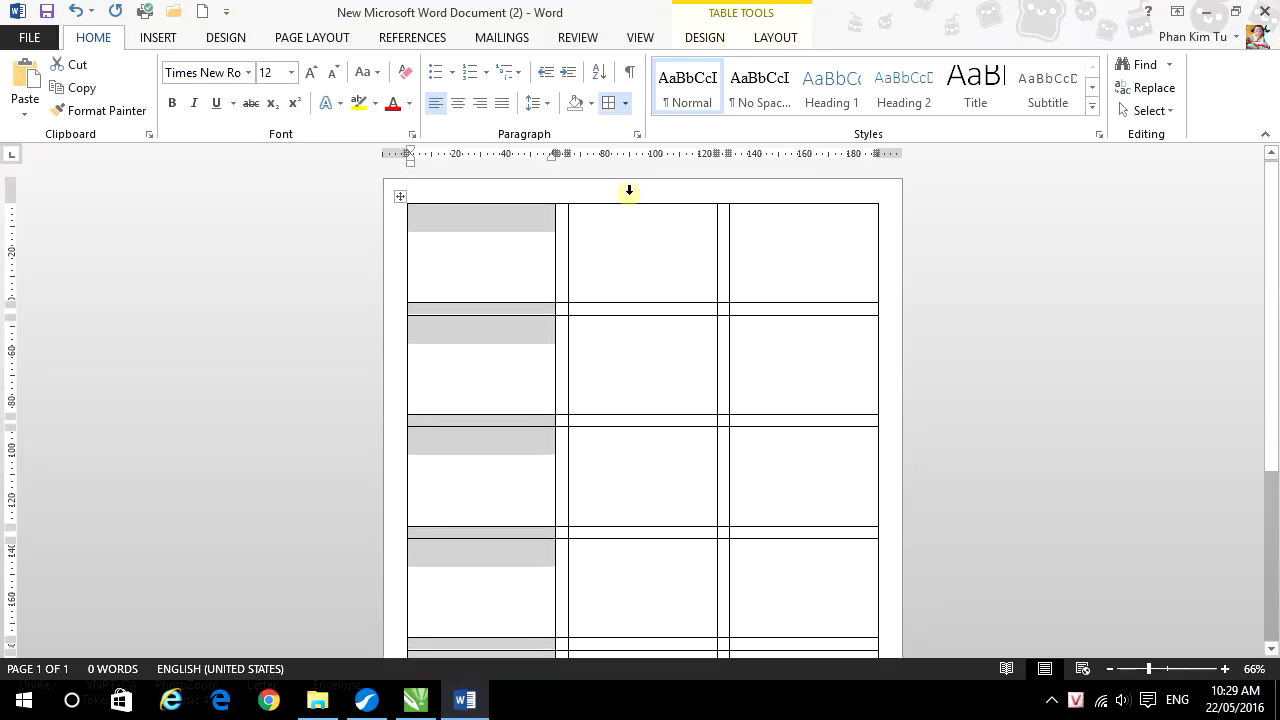
{"action": "scroll", "coordinate": [871, 400], "scroll_direction": "down", "scroll_amount": 3}
{"action": "scroll", "coordinate": [855, 545], "scroll_direction": "down", "scroll_amount": 3}
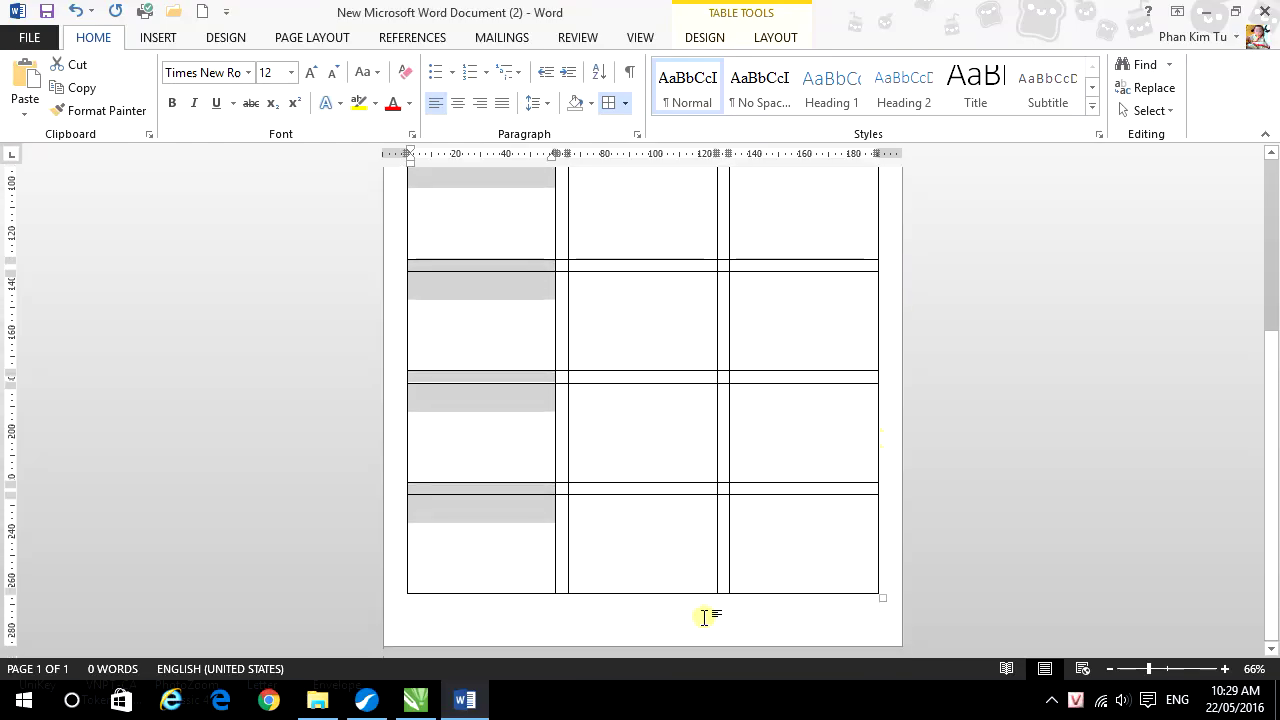
{"action": "scroll", "coordinate": [651, 520], "scroll_direction": "up", "scroll_amount": 6}
{"action": "left_click", "coordinate": [442, 228]}
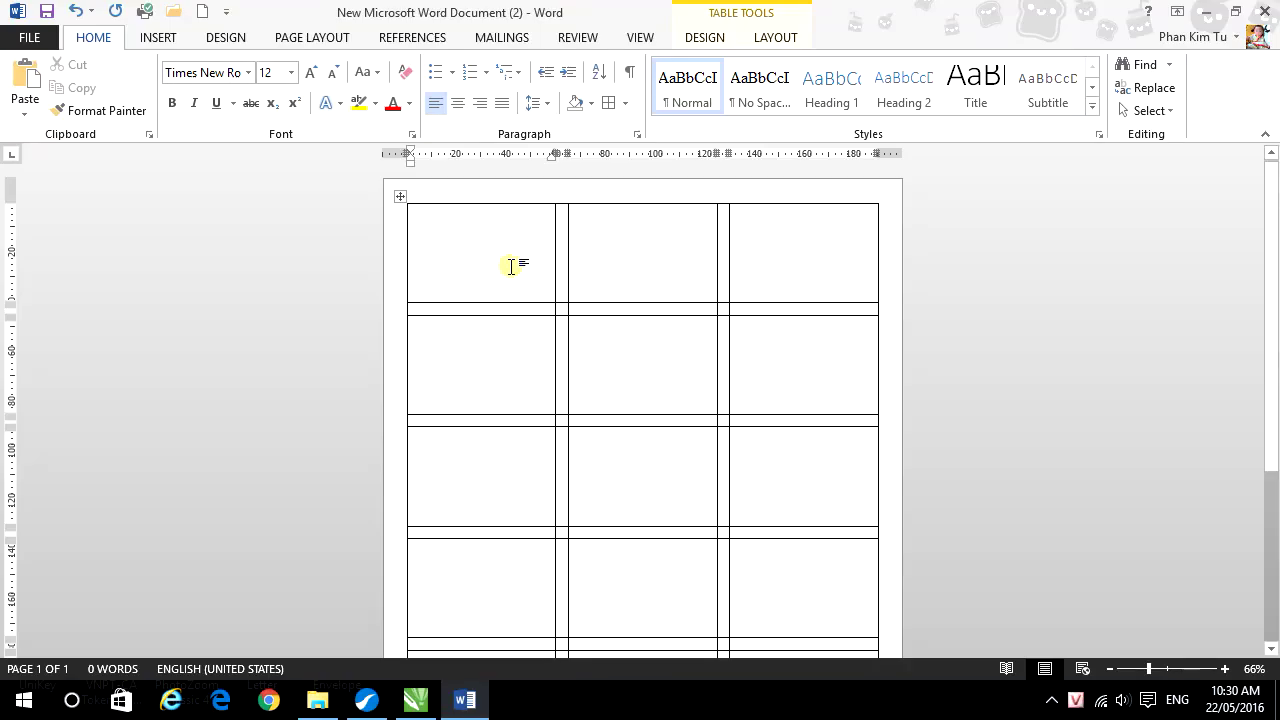
- Type the PHIẾU LƯƠNG title in the first label, bold and centred
{"action": "type", "text": "PHIẾU LƯƠNG"}
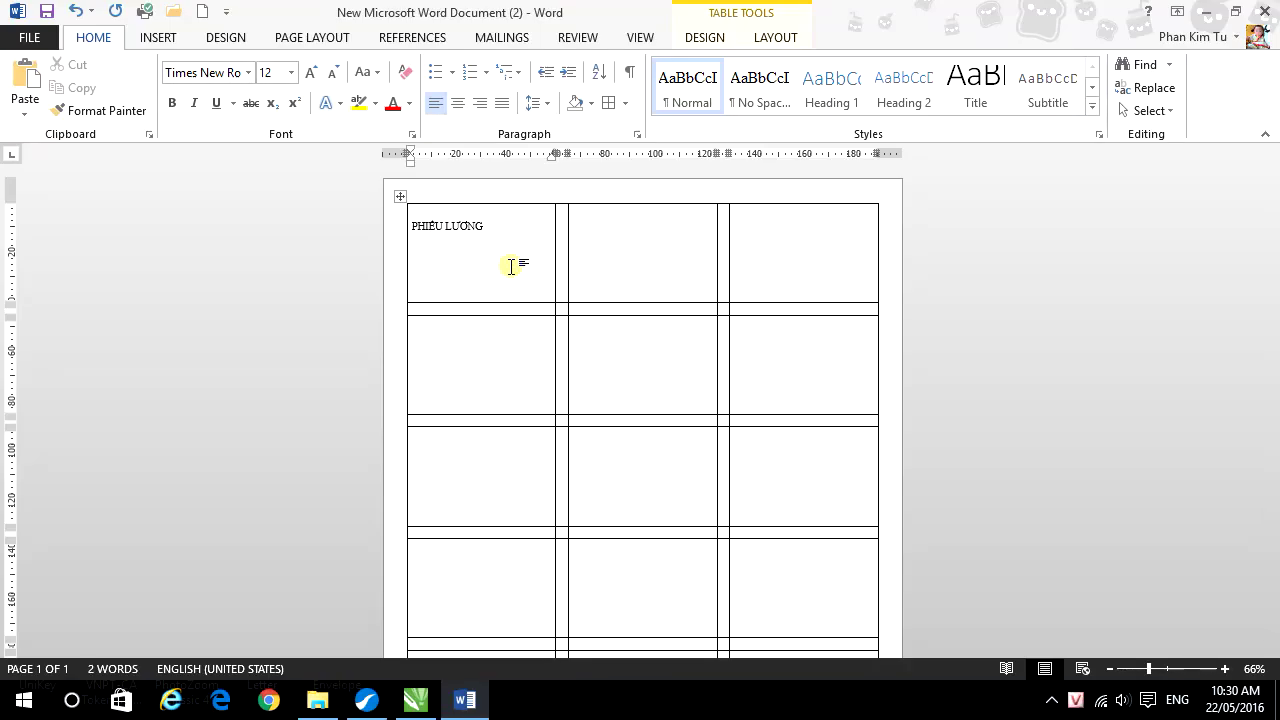
{"action": "left_click_drag", "start_coordinate": [487, 226], "coordinate": [413, 228]}
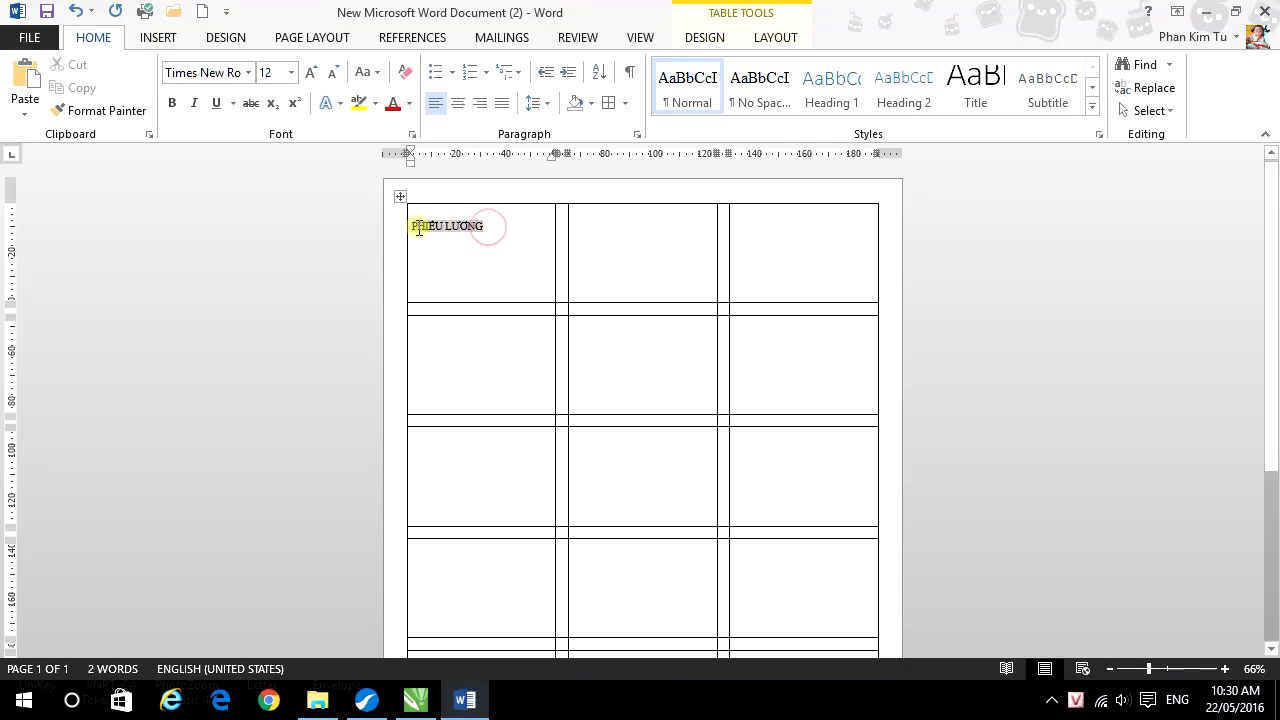
{"action": "left_click", "coordinate": [172, 103]}
{"action": "left_click", "coordinate": [457, 103]}
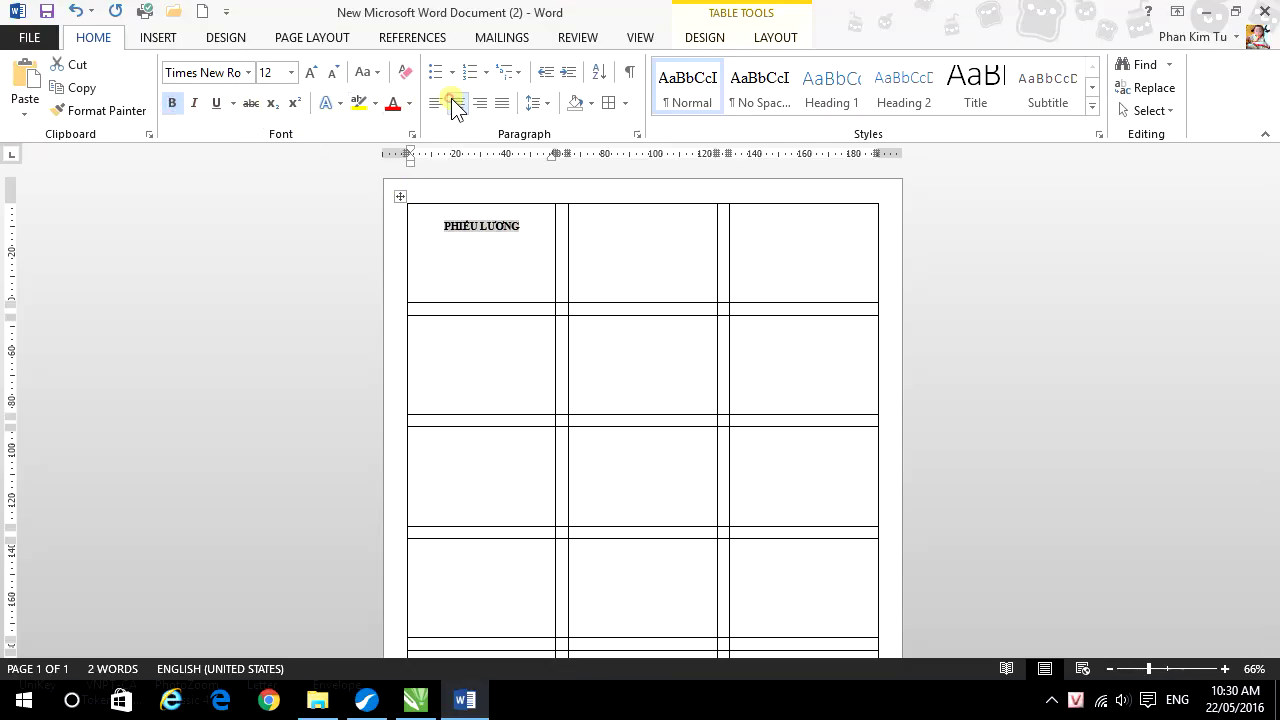
- Add left-aligned lines Nhân viên:, Ngày sinh: and Lương thực lĩnh: below the title
{"action": "left_click", "coordinate": [530, 227]}
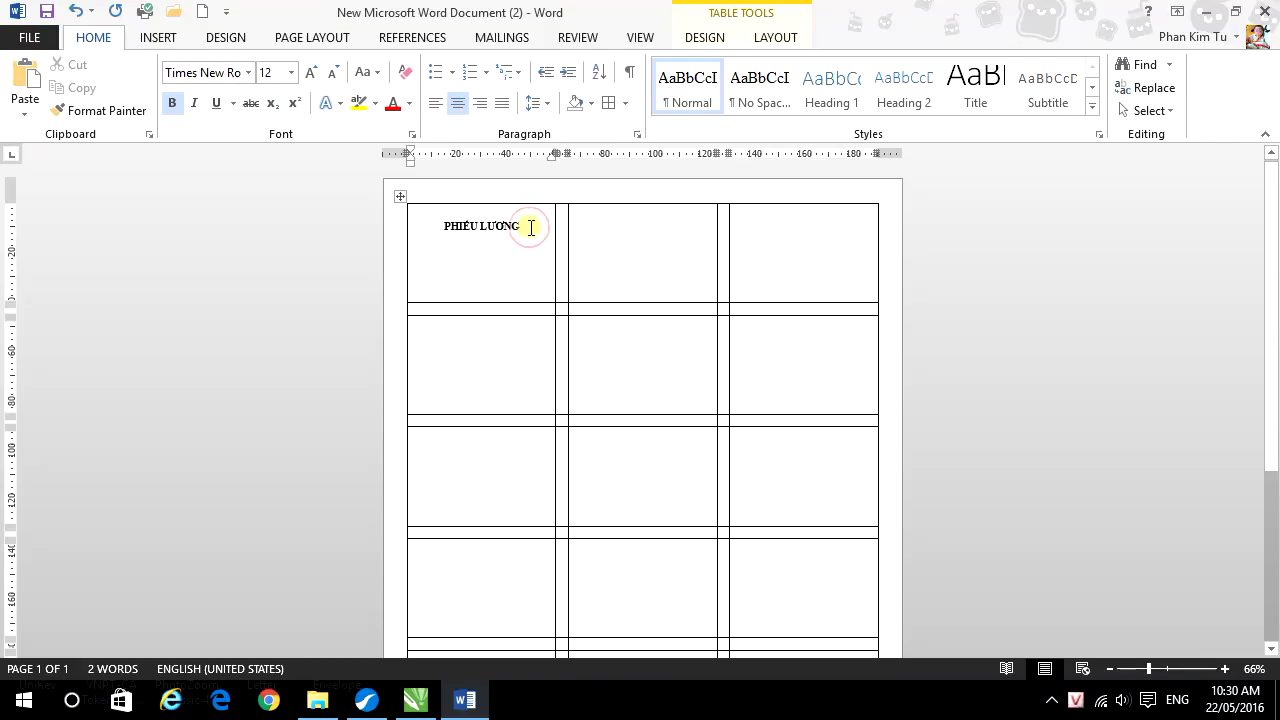
{"action": "key", "text": "Return"}
{"action": "key", "text": "ctrl+l"}
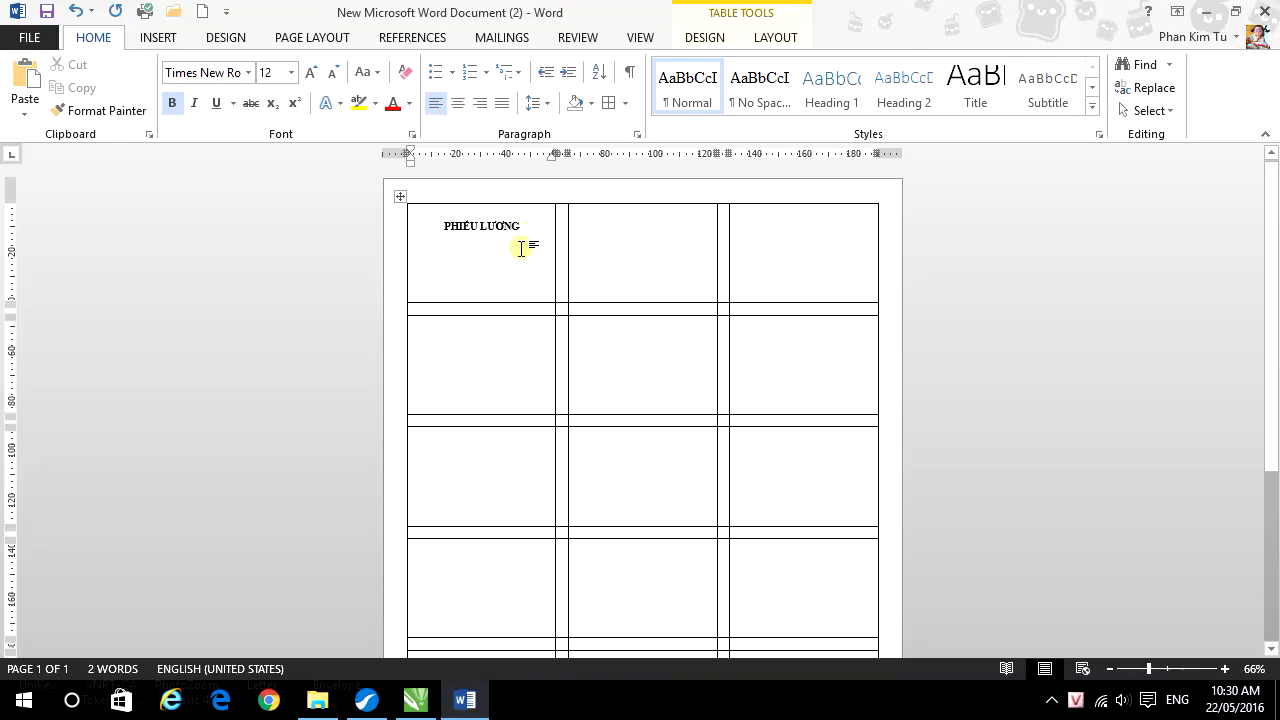
{"action": "scroll", "coordinate": [520, 246], "scroll_direction": "up", "scroll_amount": 5, "text": "ctrl"}
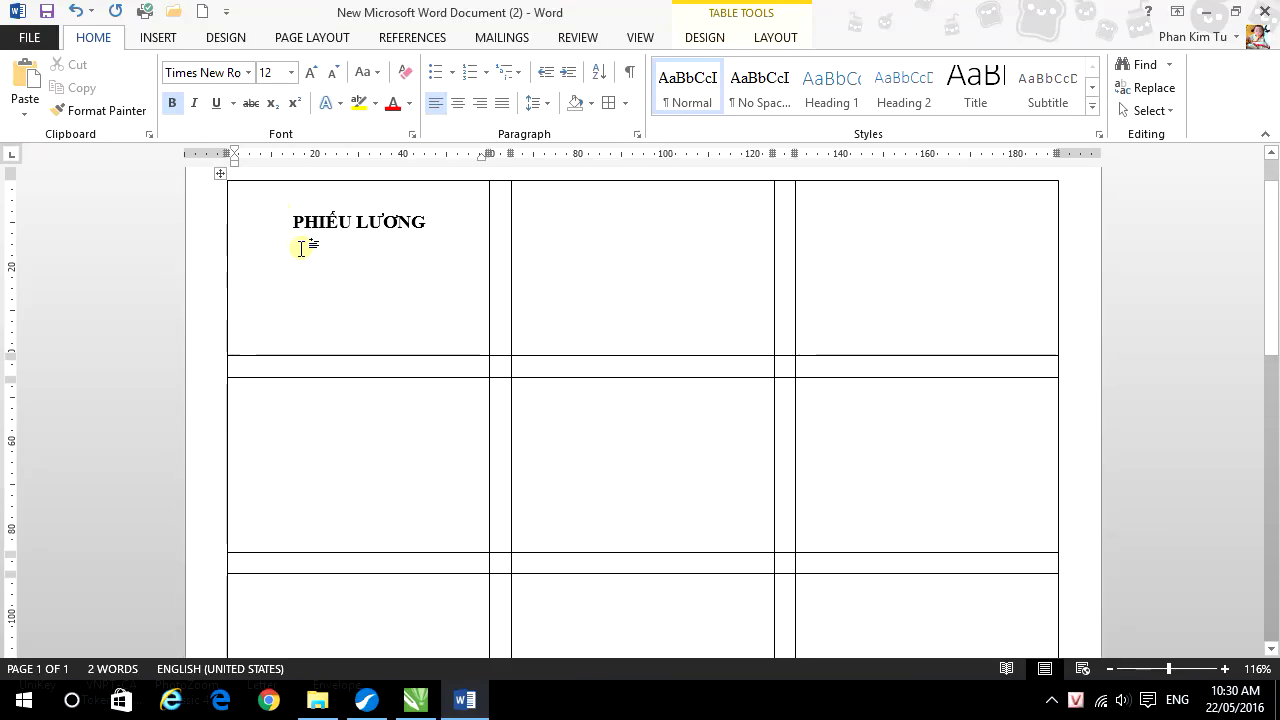
{"action": "type", "text": "Nhân"}
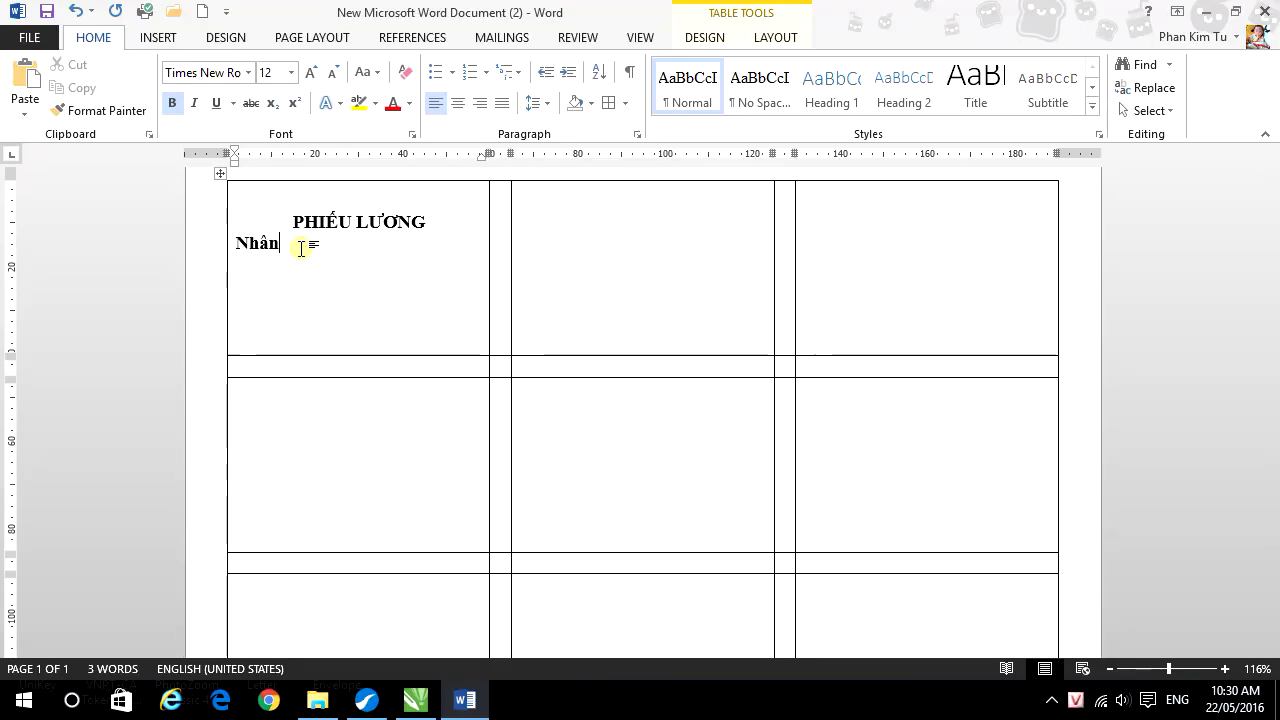
{"action": "type", "text": " viên:"}
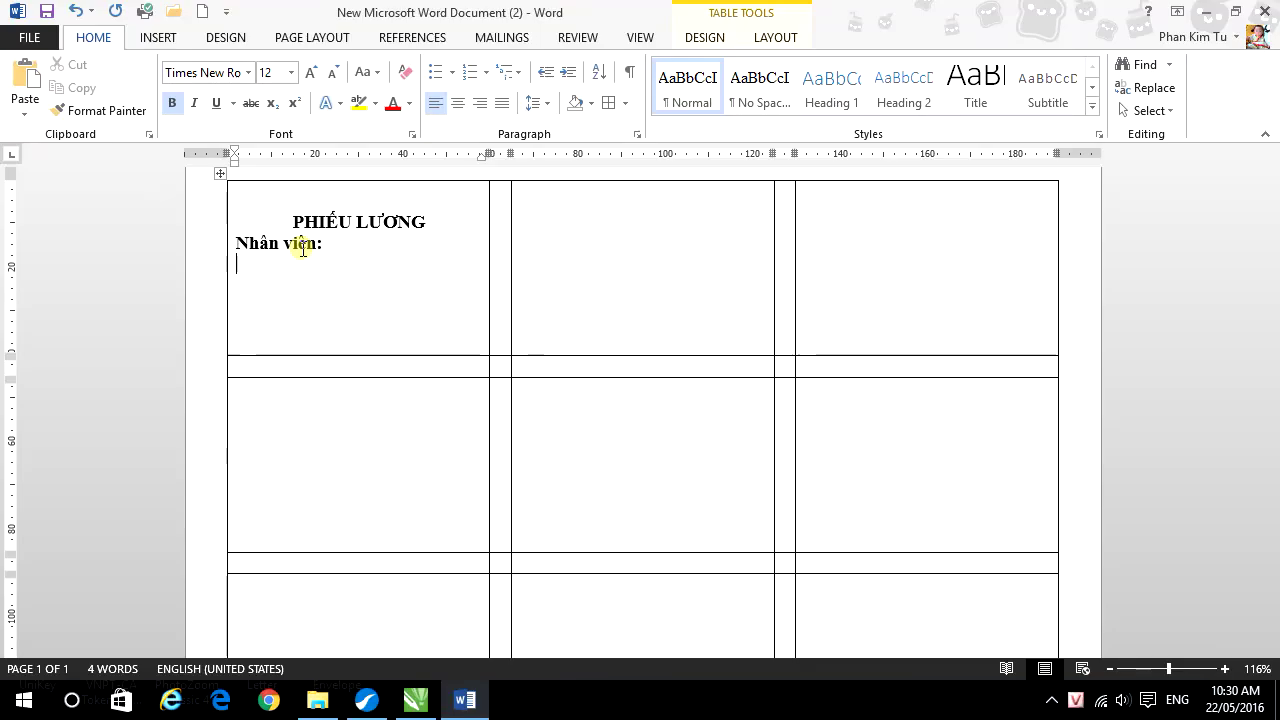
{"action": "key", "text": "Return"}
{"action": "type", "text": "Nga"}
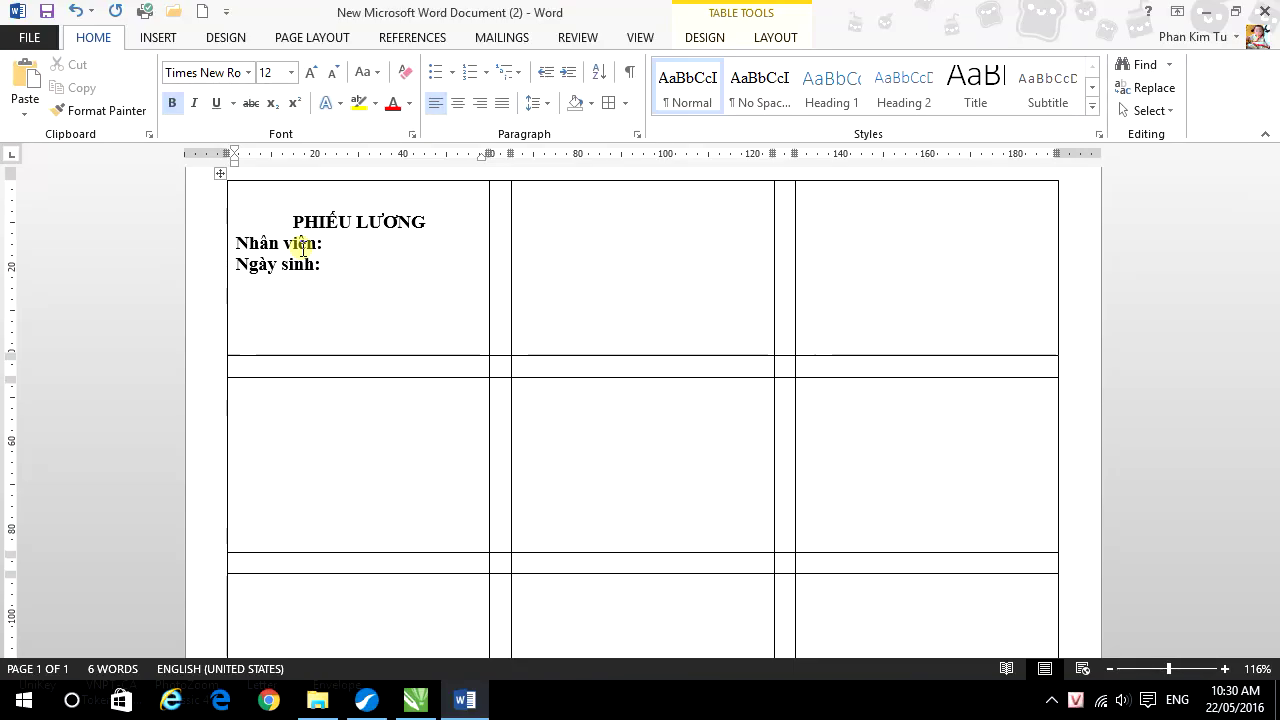
{"action": "type", "text": "Lương thưc"}
{"action": "type", "text": "hx:"}
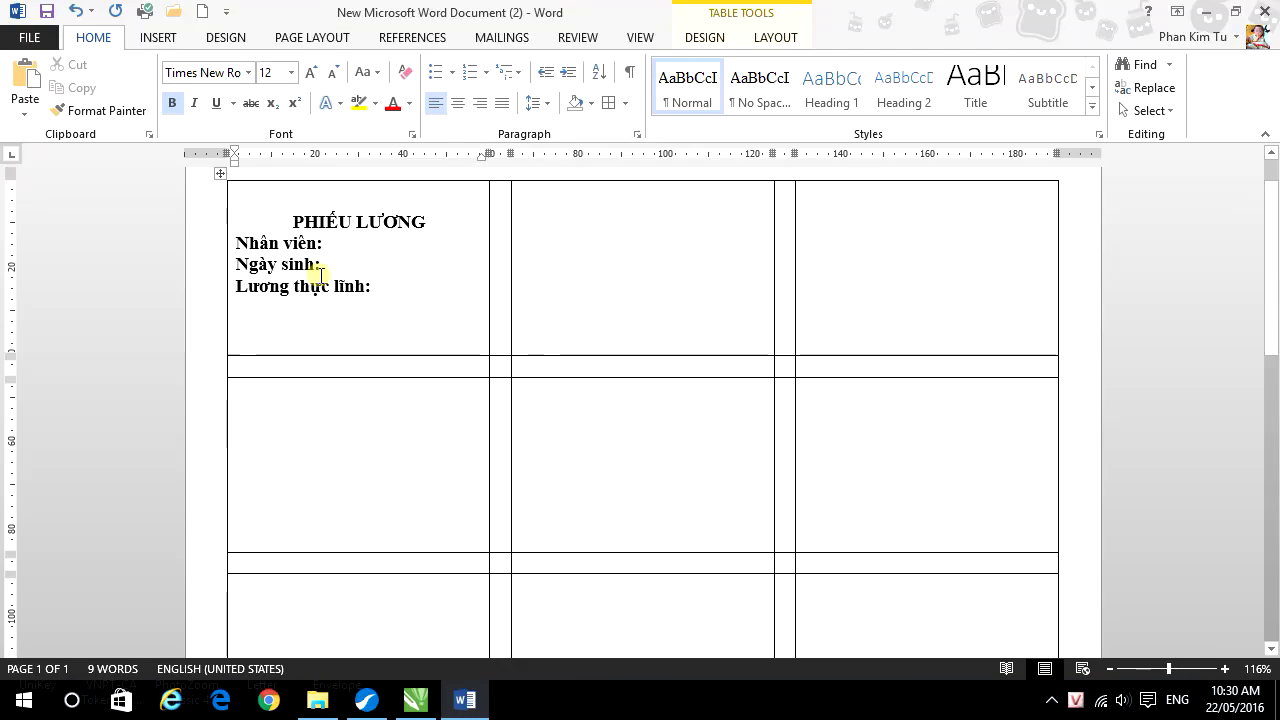
- Insert the Logo ky hieu picture from Downloads and drag it up beside the Nhân viên line
{"action": "left_click", "coordinate": [165, 40]}
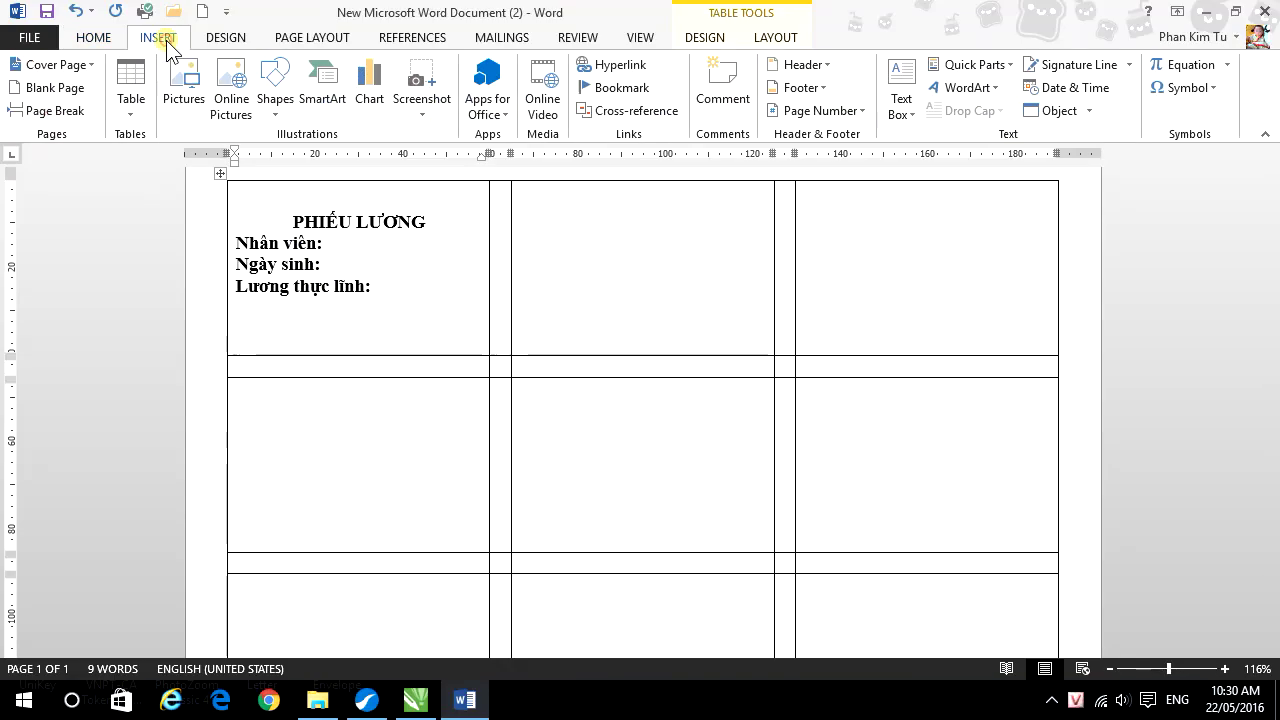
{"action": "left_click", "coordinate": [184, 100]}
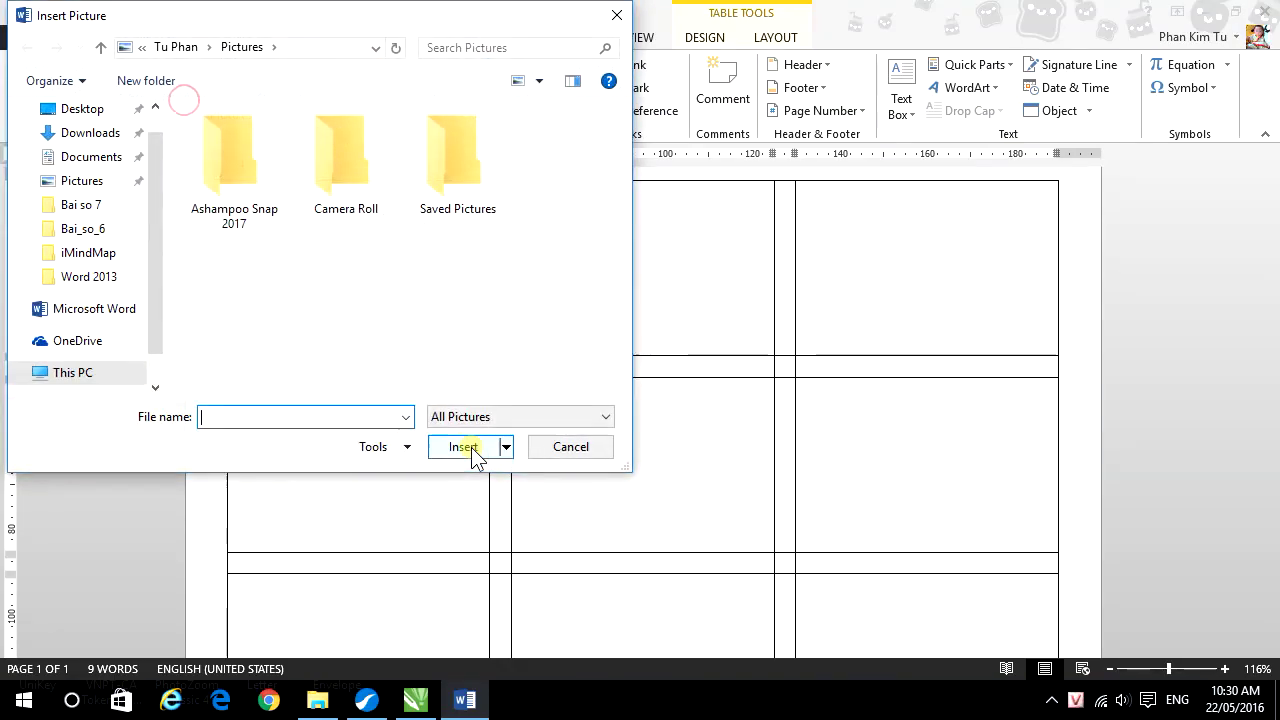
{"action": "left_click", "coordinate": [118, 133]}
{"action": "scroll", "coordinate": [287, 262], "scroll_direction": "down", "scroll_amount": 1}
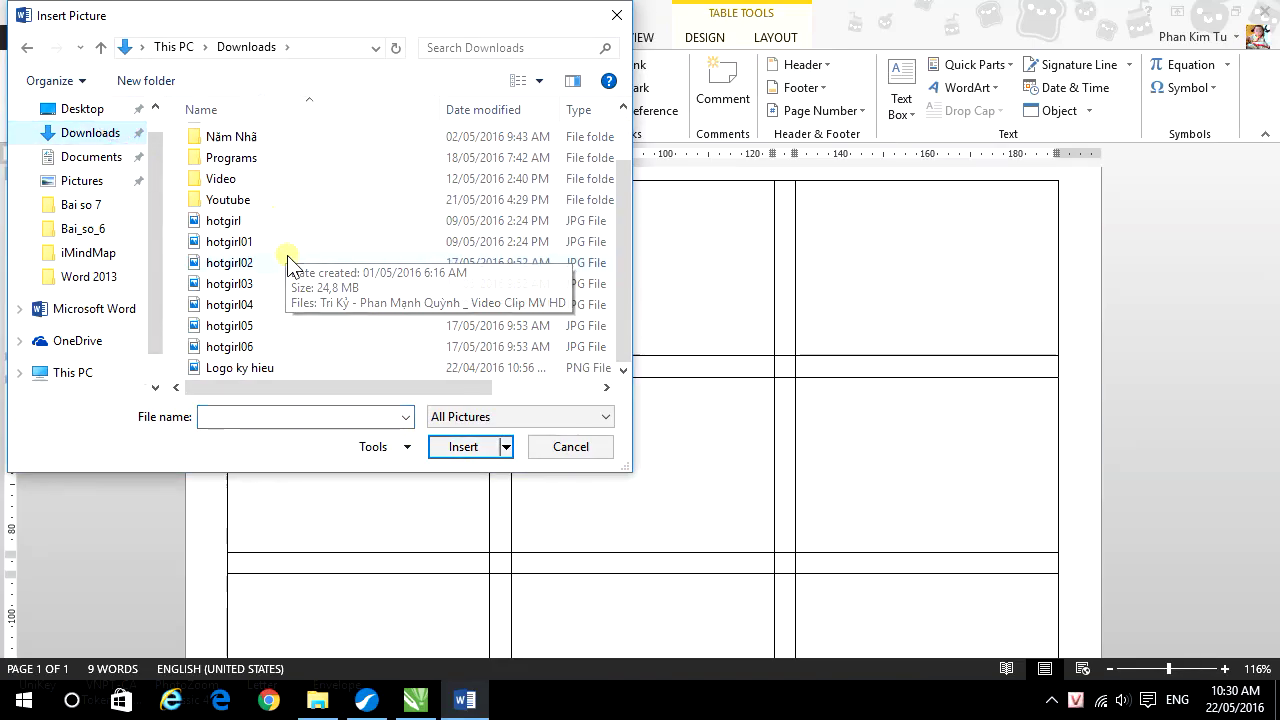
{"action": "double_click", "coordinate": [252, 370]}
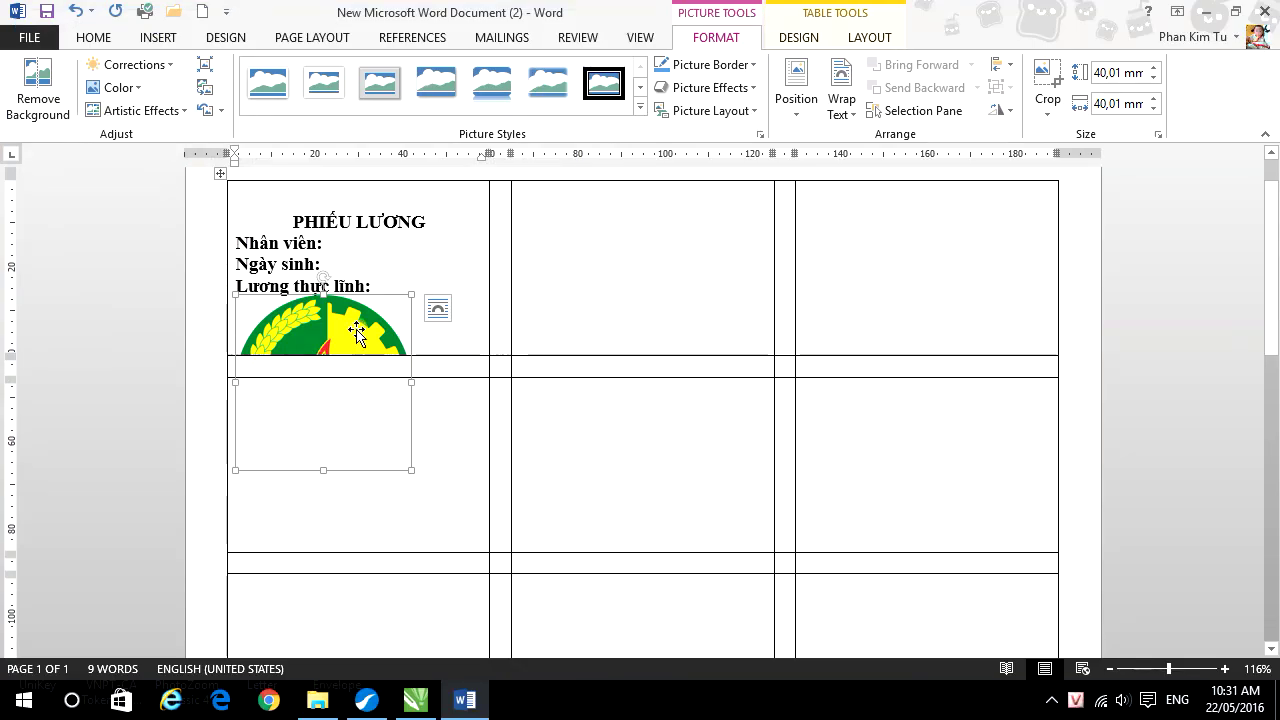
{"action": "left_click_drag", "start_coordinate": [356, 331], "coordinate": [325, 245]}
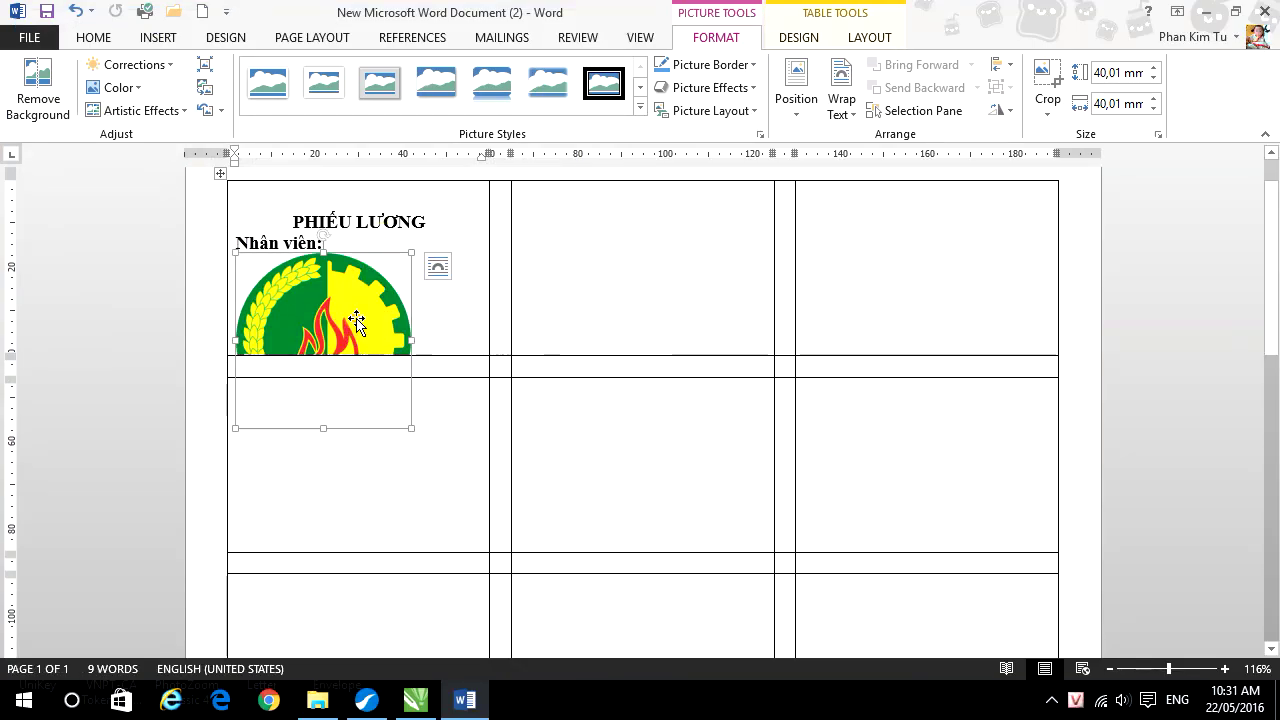
- Set the logo's text wrapping to Behind Text
{"action": "left_click", "coordinate": [438, 266]}
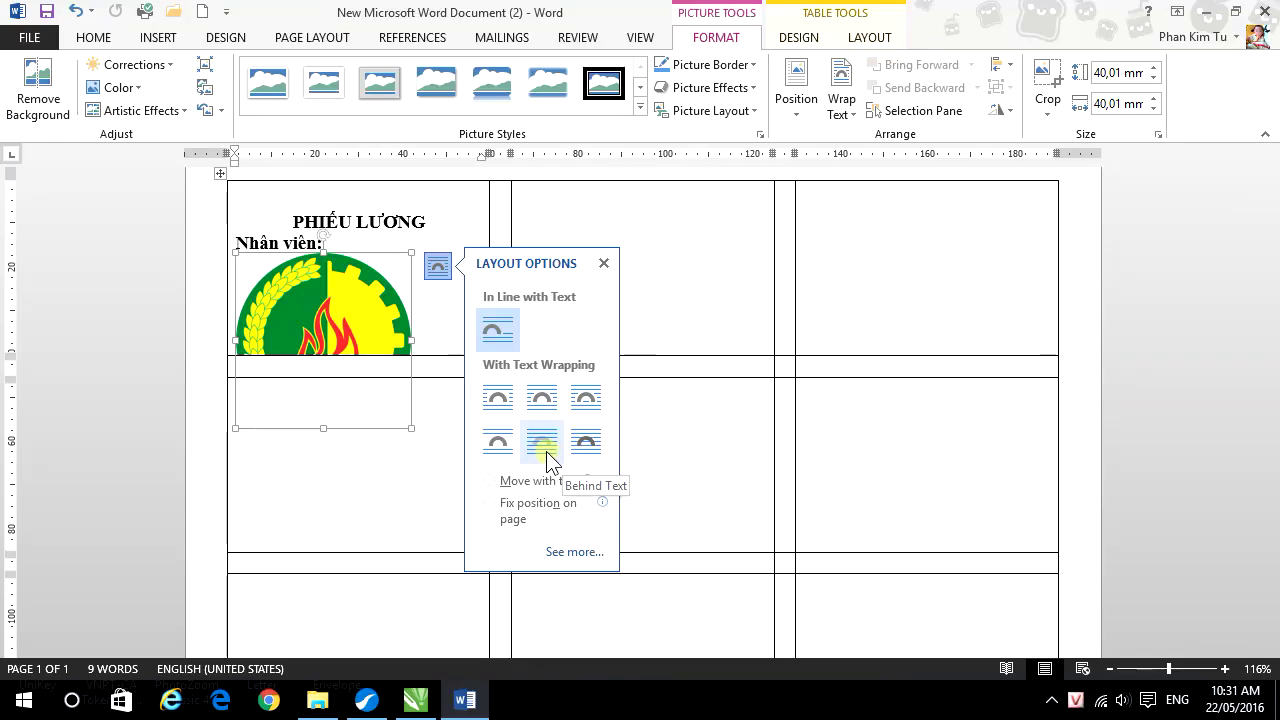
{"action": "left_click", "coordinate": [548, 458]}
{"action": "left_click", "coordinate": [422, 316]}
- Drag the logo just below the Lương thực lĩnh line and return to the text
{"action": "left_click", "coordinate": [350, 325]}
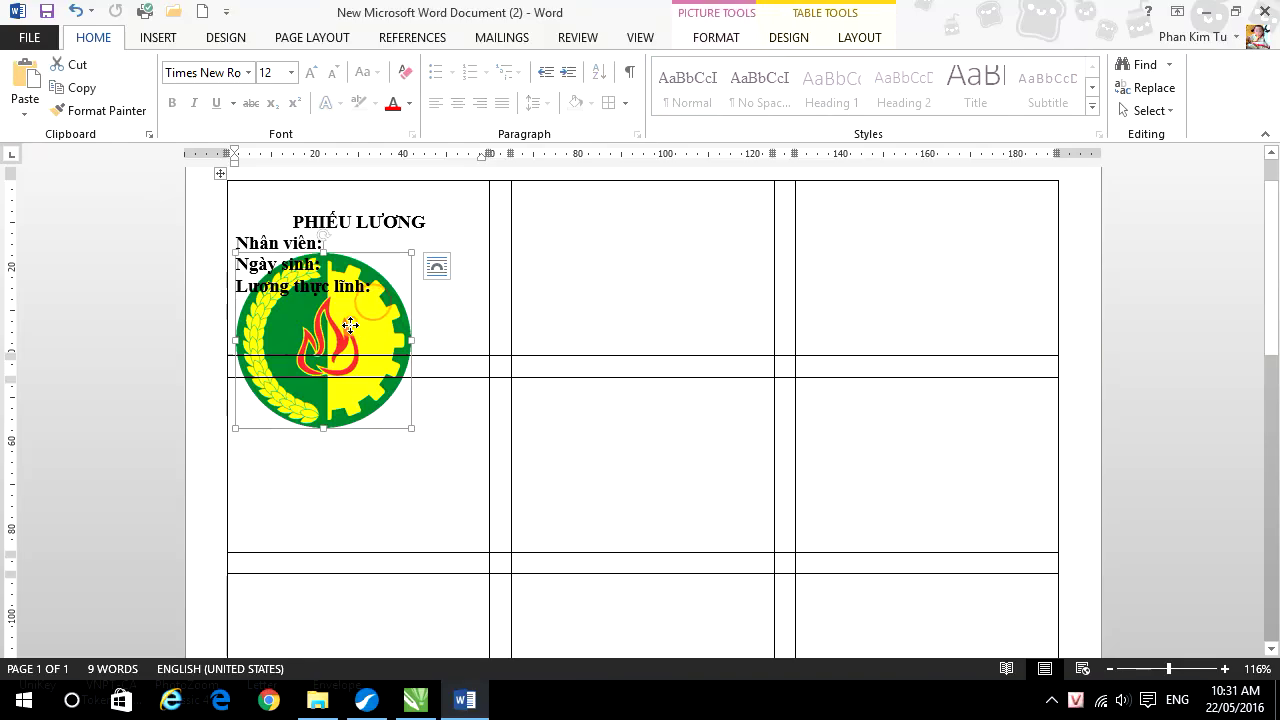
{"action": "left_click_drag", "start_coordinate": [350, 325], "coordinate": [388, 258]}
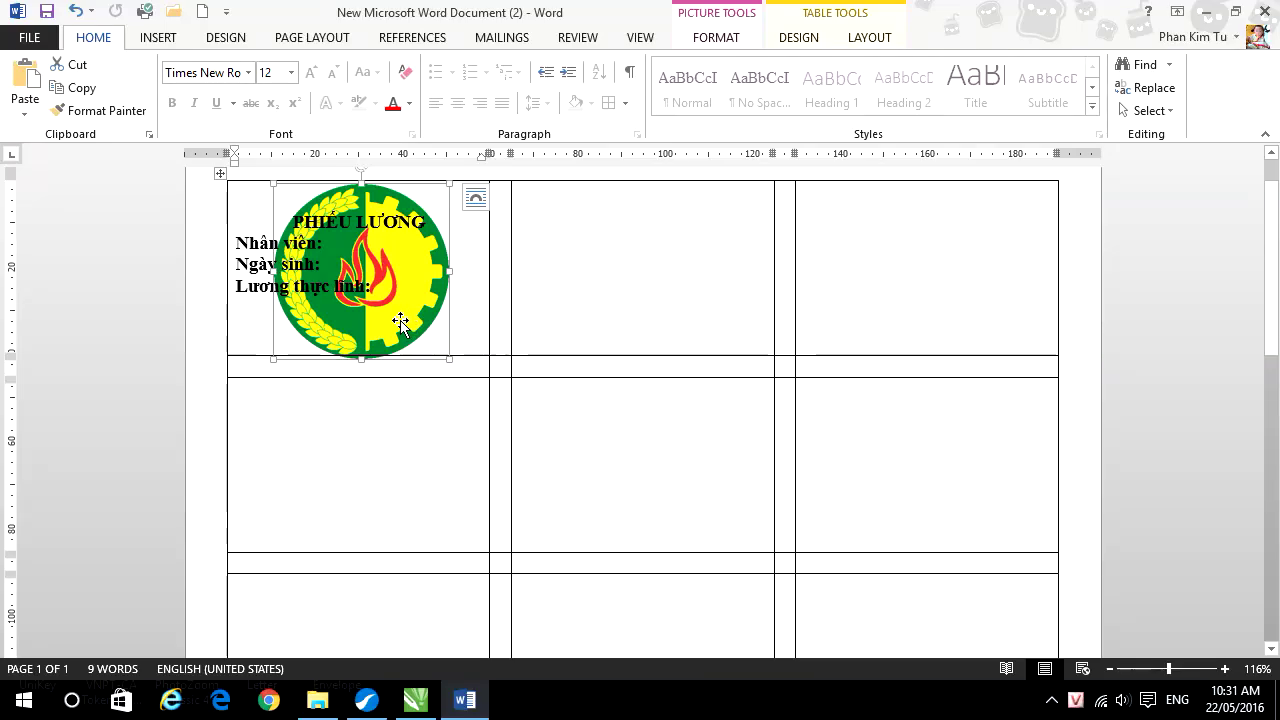
{"action": "left_click_drag", "start_coordinate": [400, 320], "coordinate": [371, 445]}
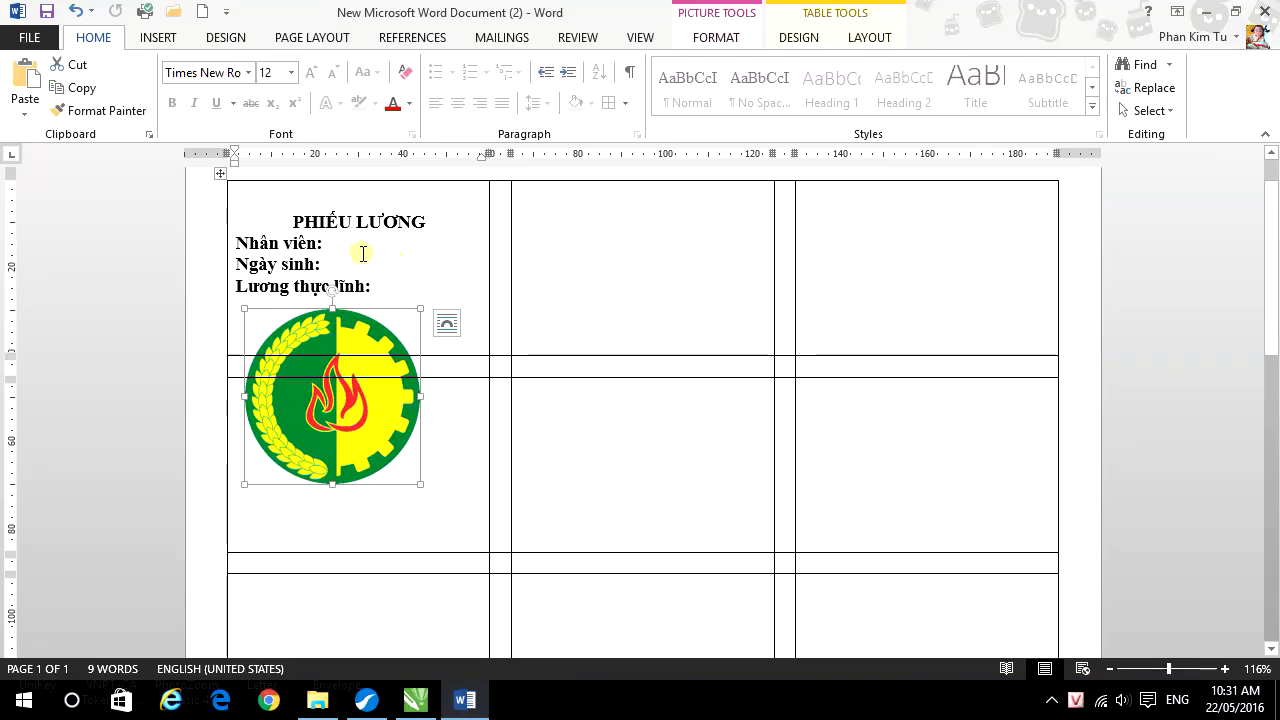
{"action": "left_click_drag", "start_coordinate": [383, 435], "coordinate": [383, 453]}
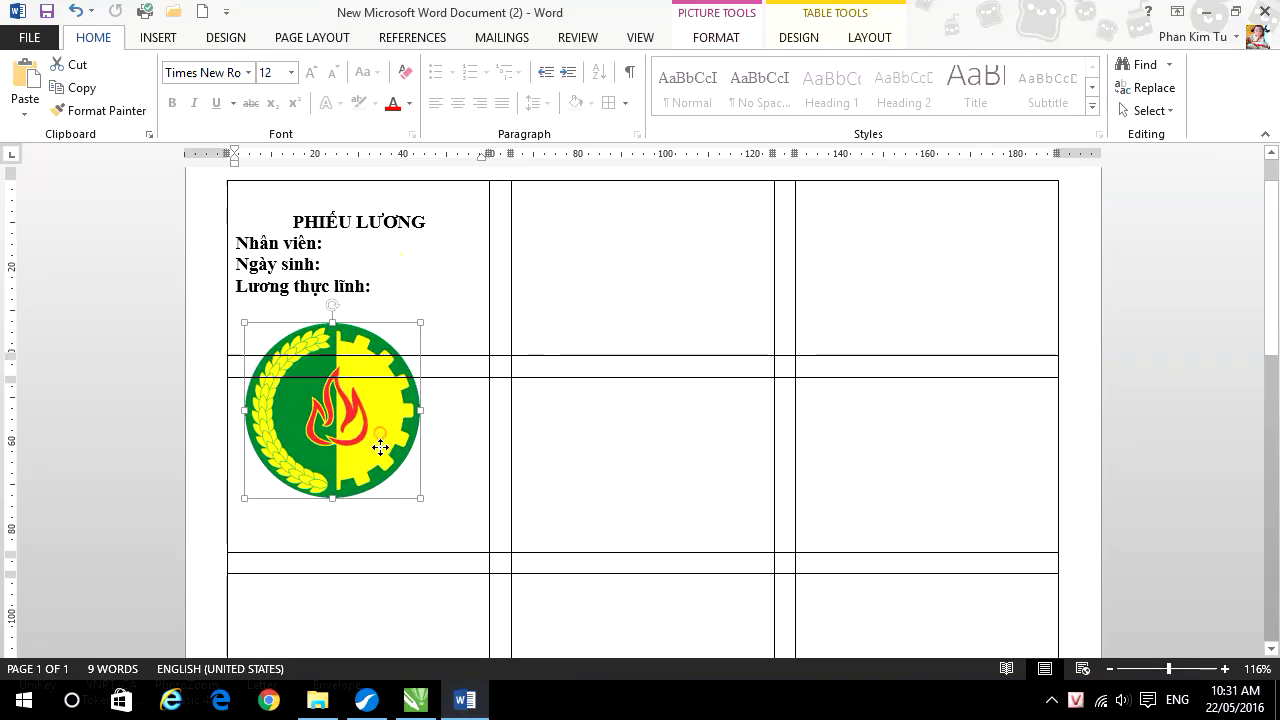
{"action": "left_click", "coordinate": [358, 245]}
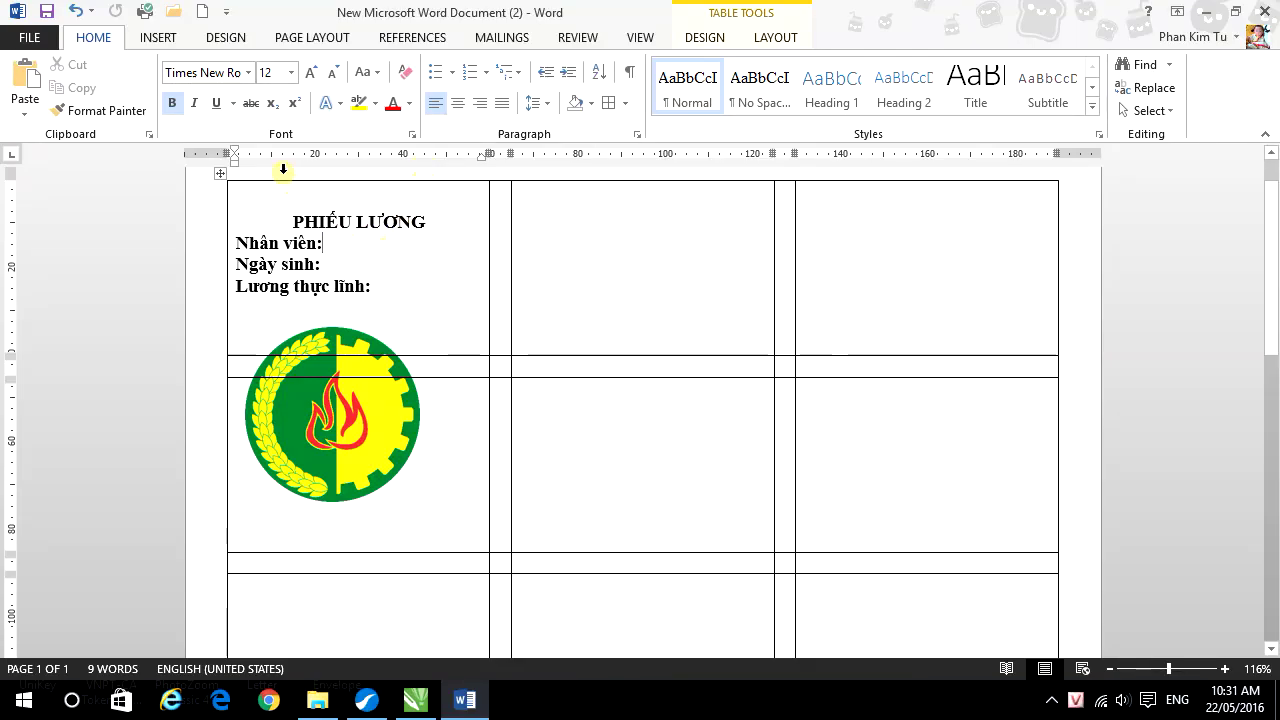
{"action": "left_click", "coordinate": [502, 37]}
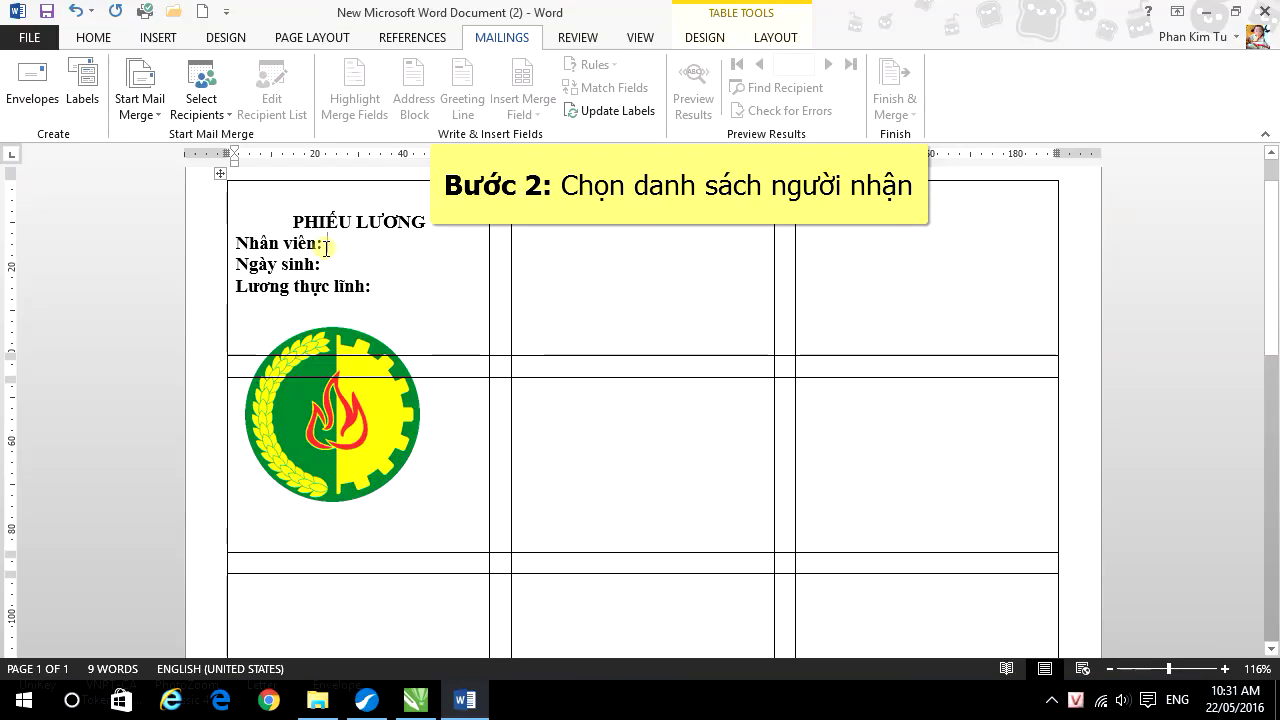
- Choose Use an Existing List for recipients and browse to the Desktop folder
{"action": "left_click", "coordinate": [212, 118]}
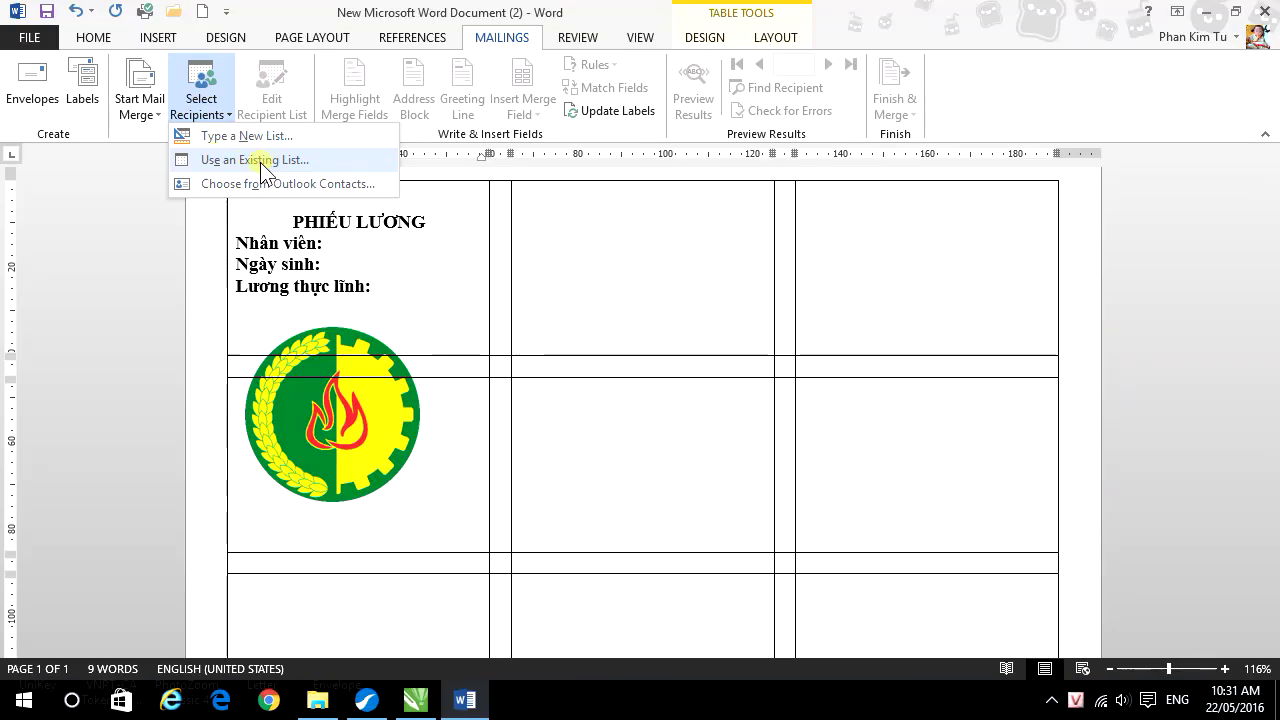
{"action": "left_click", "coordinate": [277, 161]}
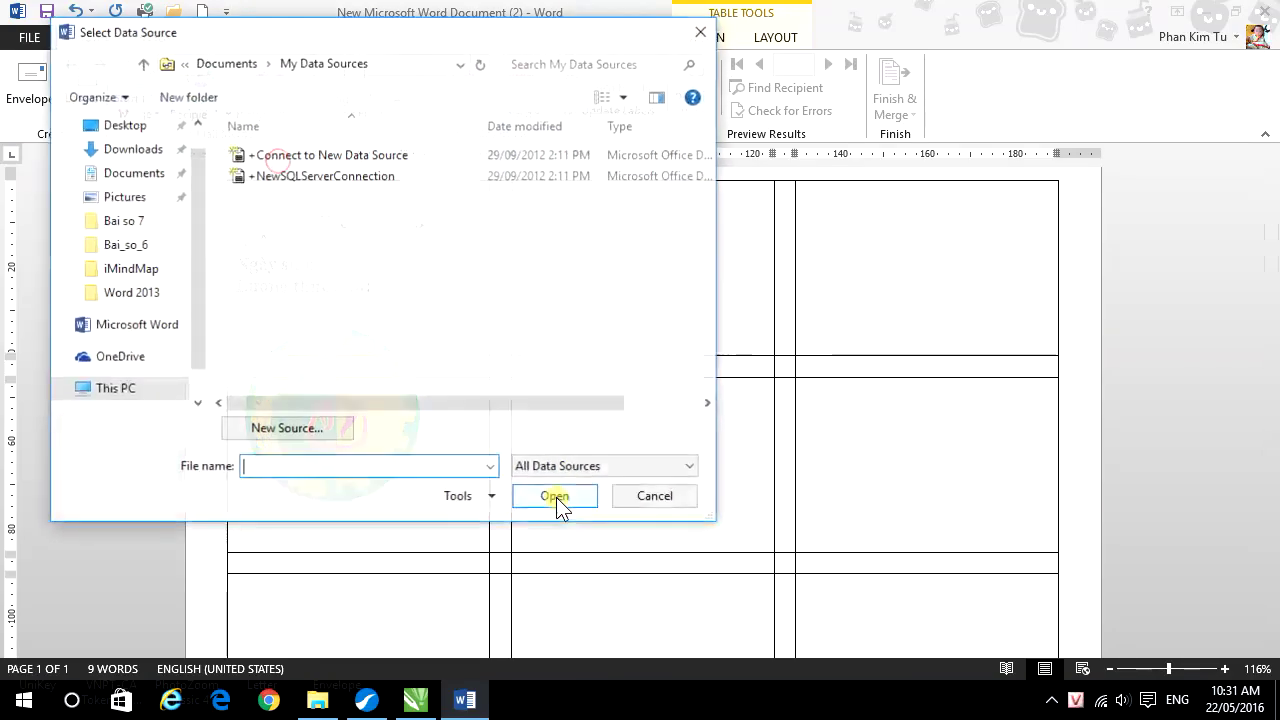
{"action": "left_click_drag", "start_coordinate": [197, 286], "coordinate": [197, 255]}
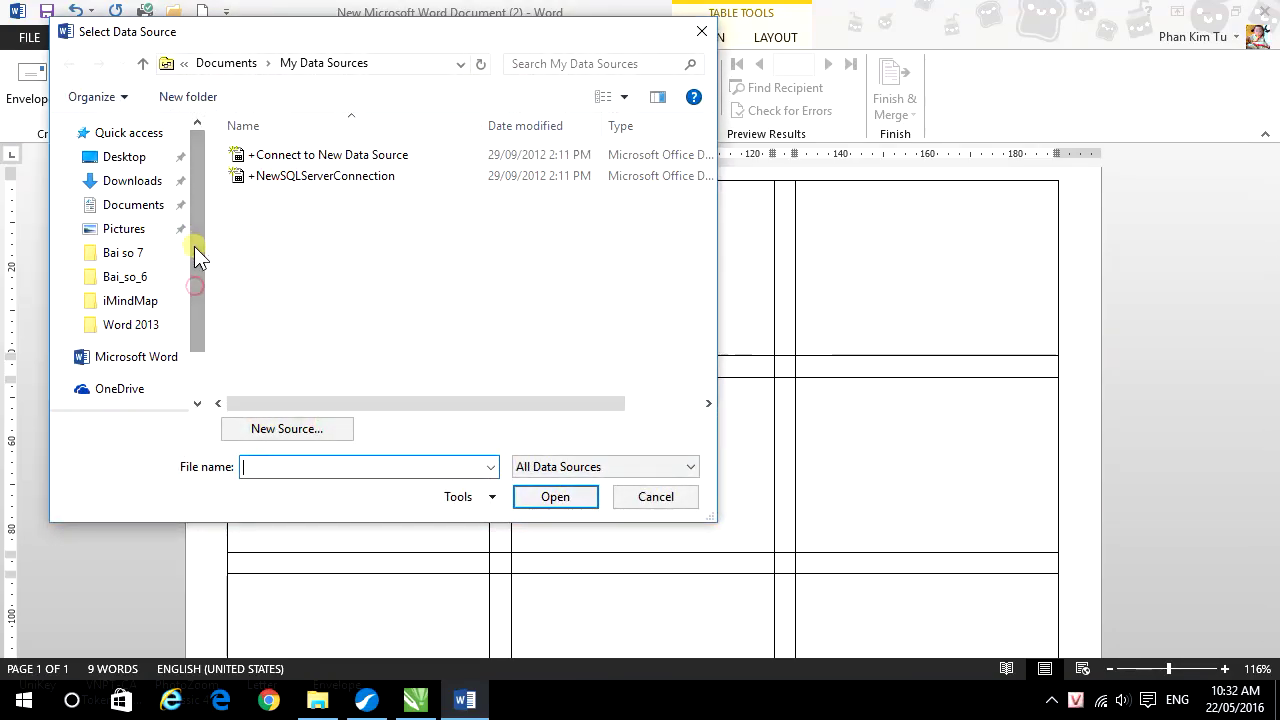
{"action": "mouse_move", "coordinate": [133, 149]}
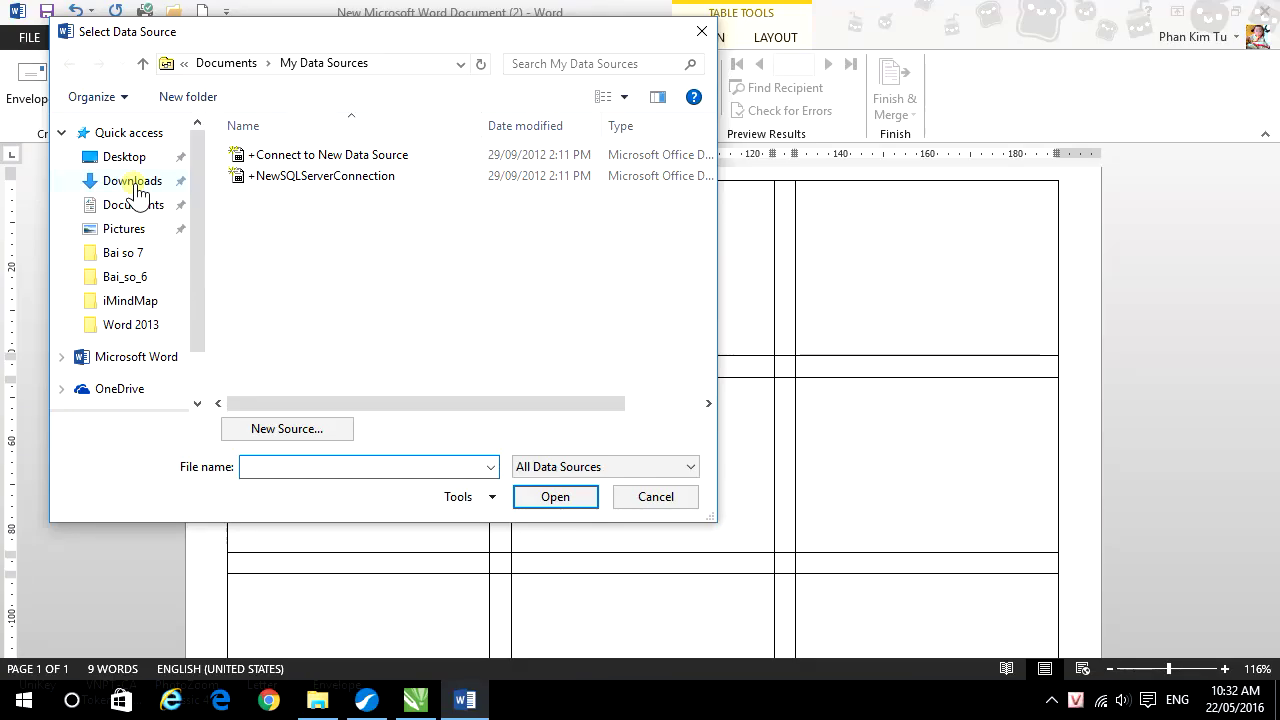
{"action": "left_click", "coordinate": [138, 182]}
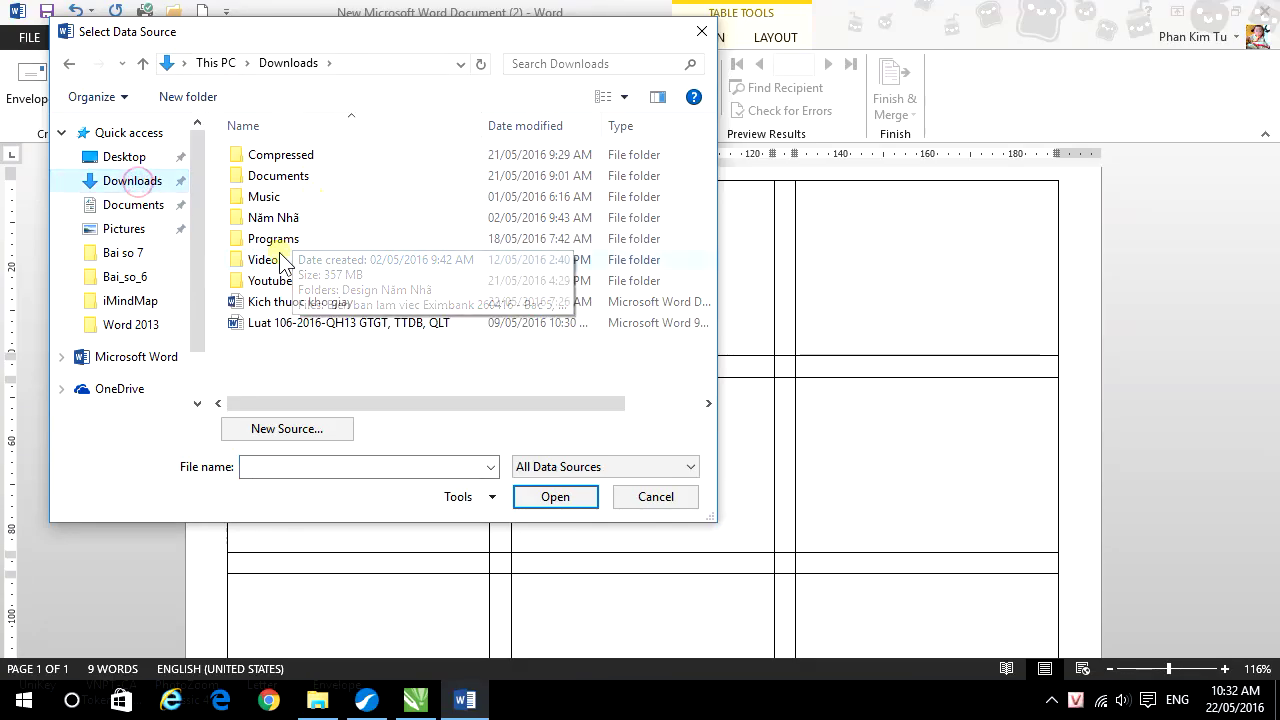
{"action": "left_click", "coordinate": [125, 157]}
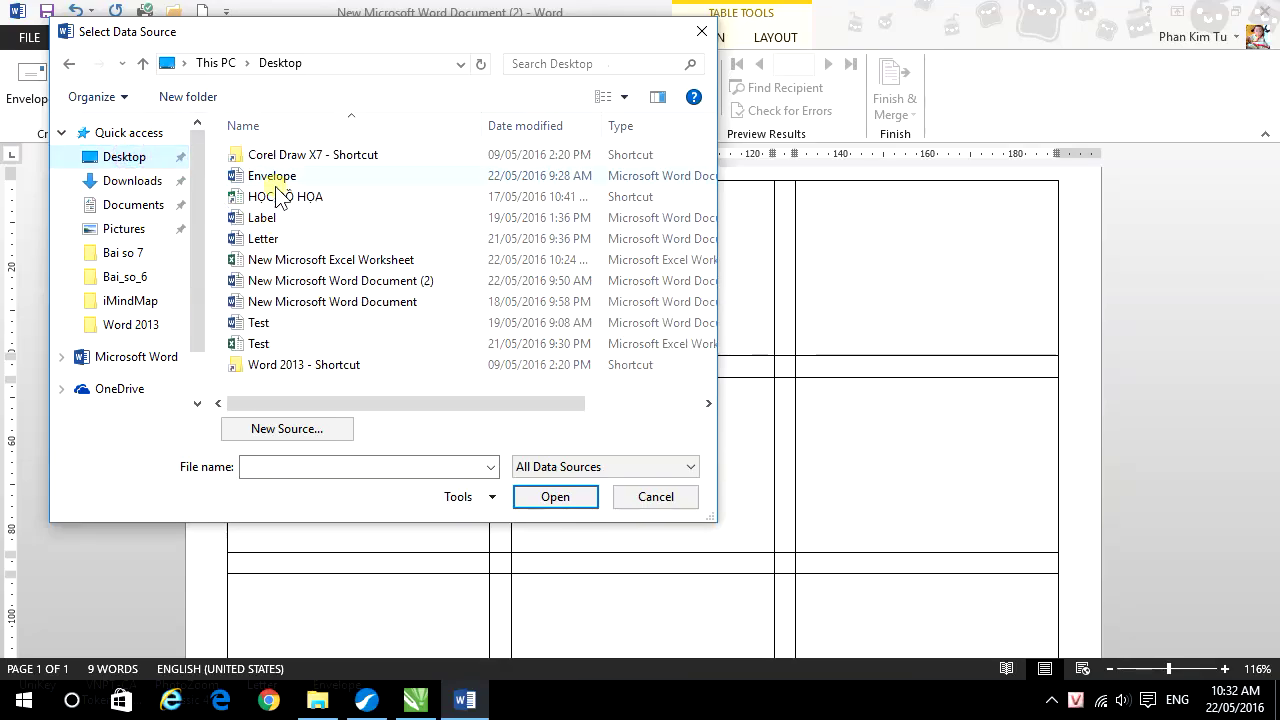
- Open the Test Excel workbook, confirm Sheet1$ as the table, and open the recipient list
{"action": "left_click", "coordinate": [262, 346]}
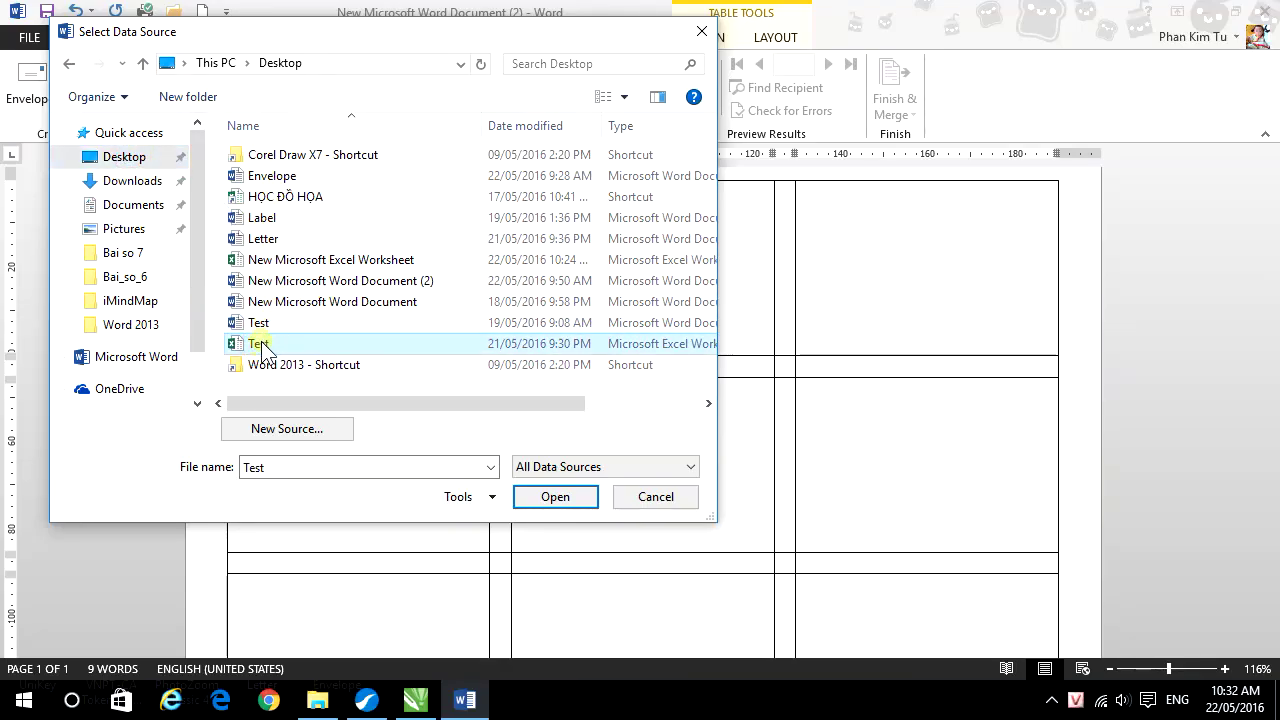
{"action": "left_click", "coordinate": [262, 346]}
{"action": "left_click", "coordinate": [268, 325]}
{"action": "left_click", "coordinate": [267, 340]}
{"action": "left_click", "coordinate": [555, 497]}
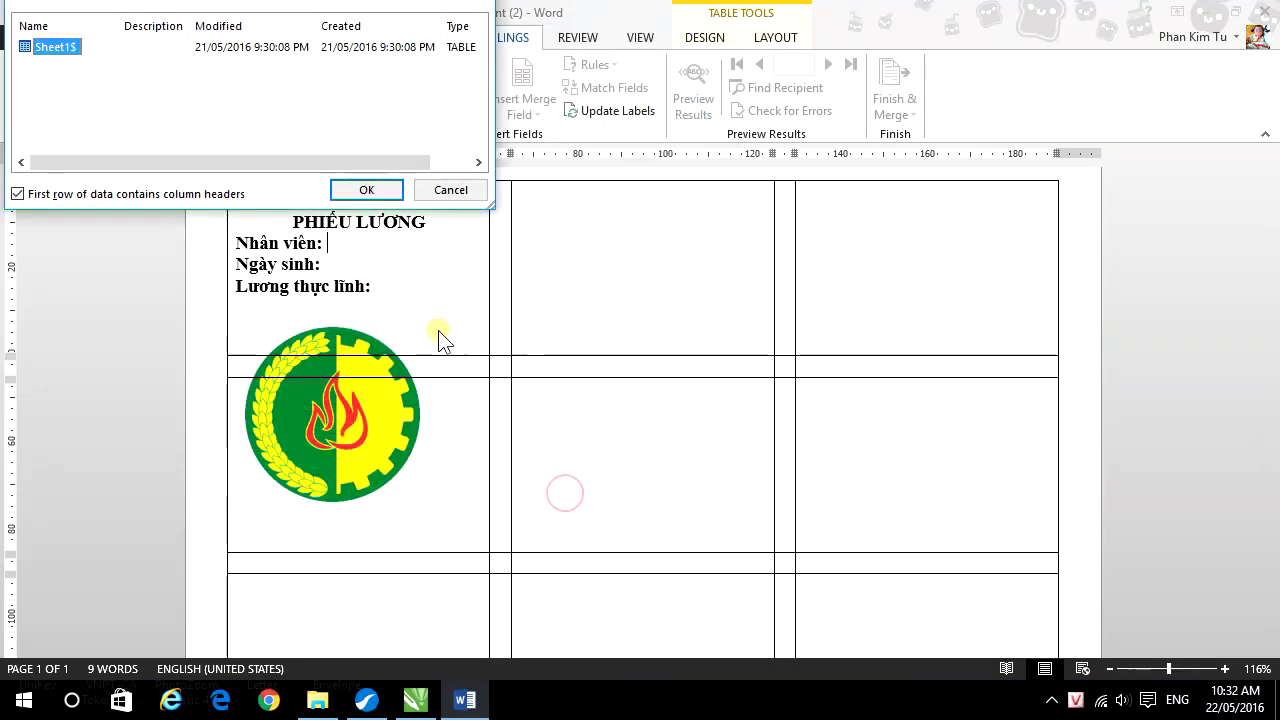
{"action": "mouse_move", "coordinate": [163, 8]}
{"action": "left_mouse_down"}
{"action": "mouse_move", "coordinate": [189, 23]}
{"action": "mouse_move", "coordinate": [228, 112]}
{"action": "mouse_move", "coordinate": [664, 155]}
{"action": "left_mouse_up"}
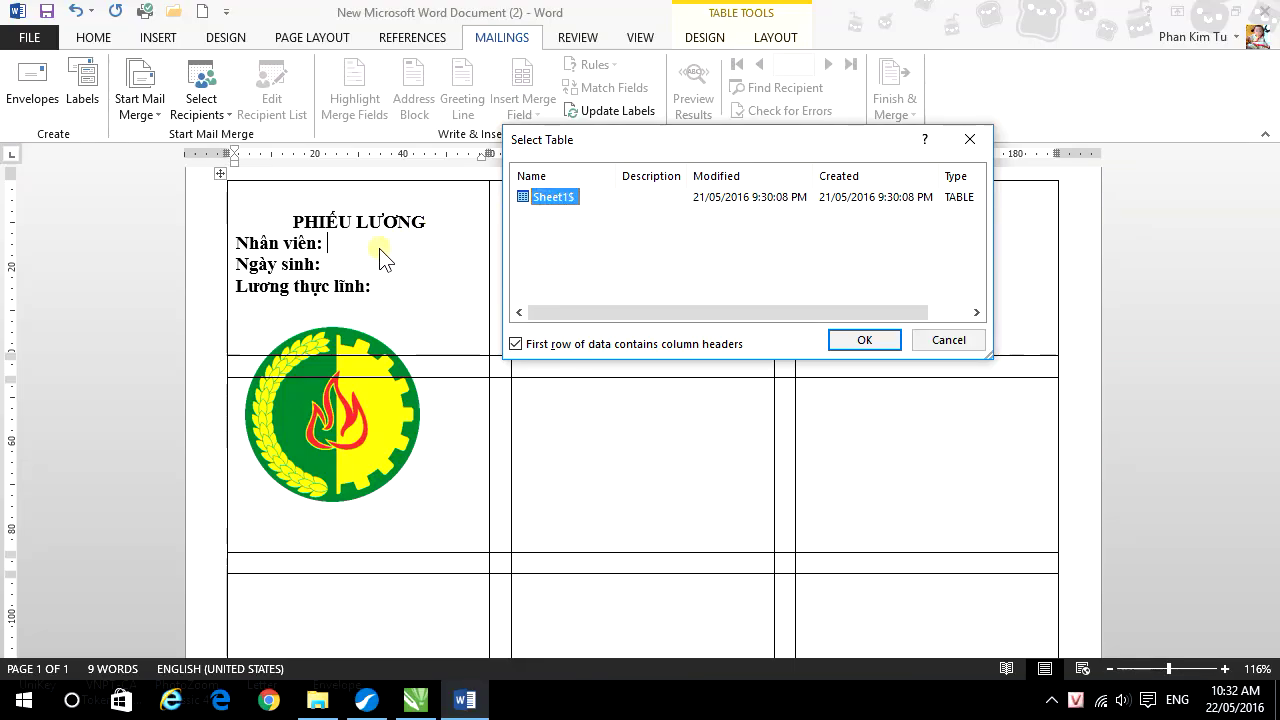
{"action": "left_click", "coordinate": [866, 341]}
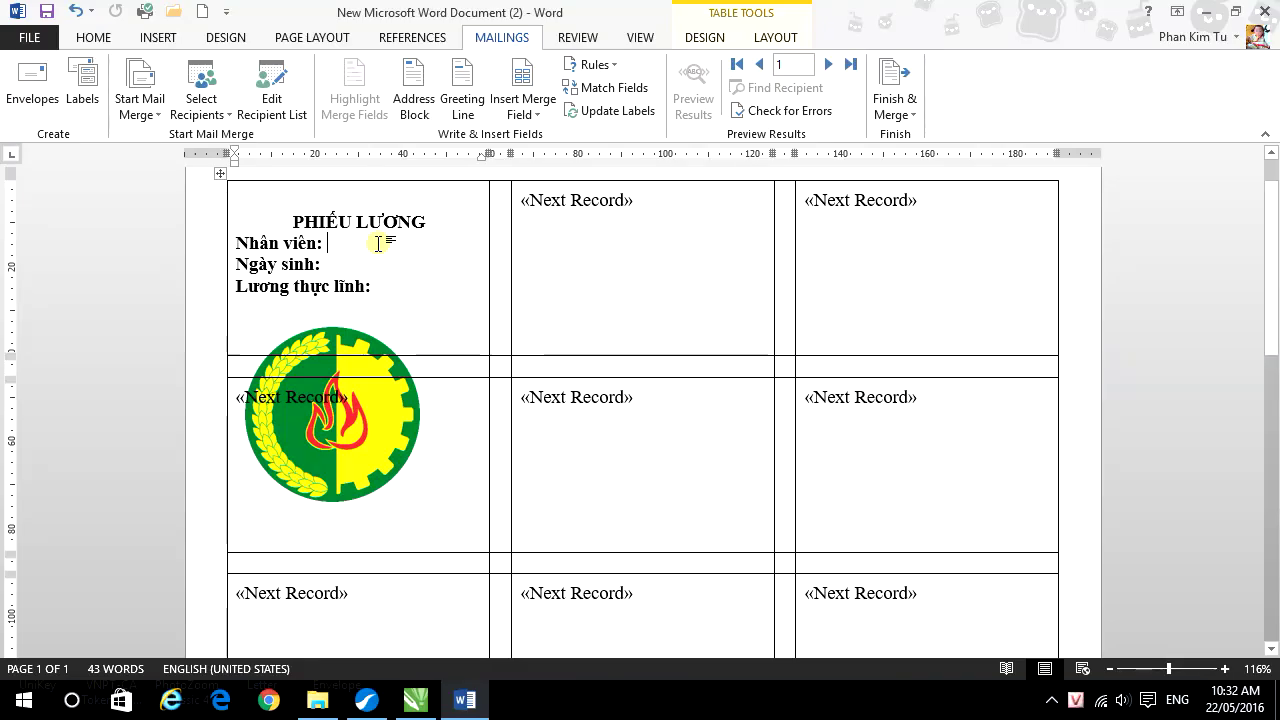
{"action": "left_click", "coordinate": [276, 116]}
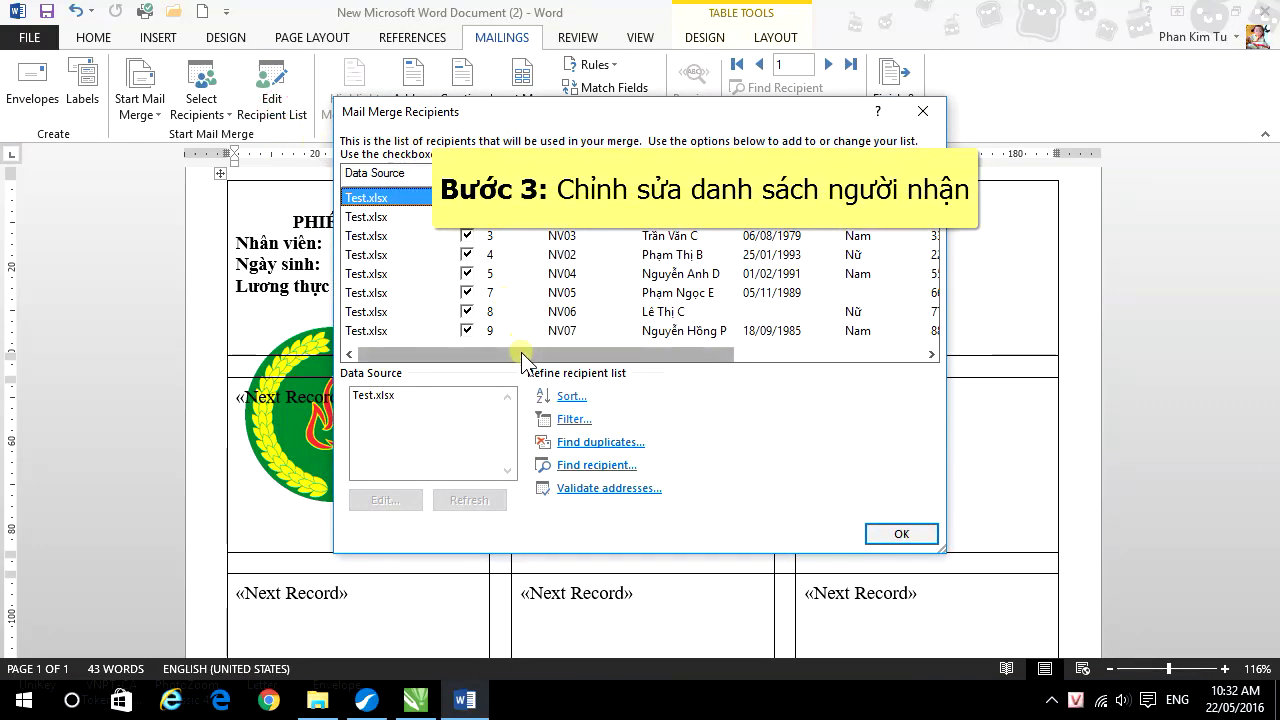
- Include all Test.xlsx recipient rows, select row 4, and accept the recipient list
{"action": "mouse_move", "coordinate": [508, 353]}
{"action": "left_mouse_down"}
{"action": "mouse_move", "coordinate": [524, 355]}
{"action": "mouse_move", "coordinate": [497, 358]}
{"action": "left_mouse_up"}
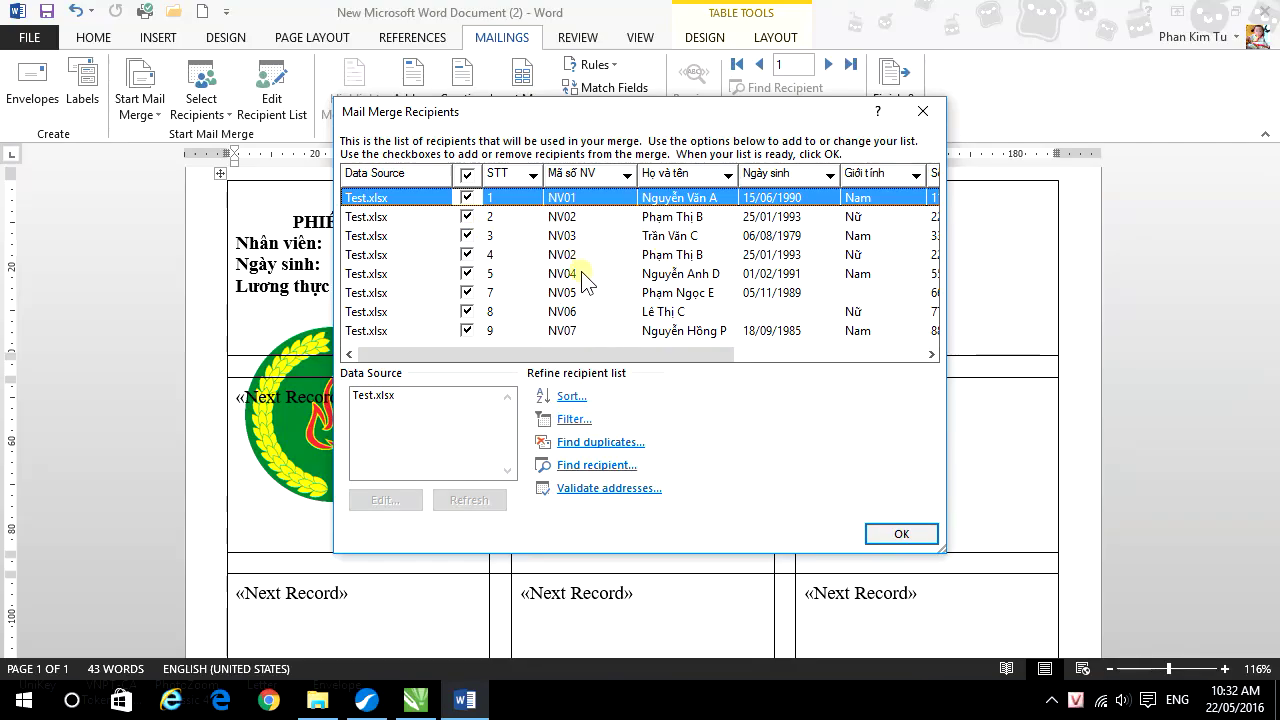
{"action": "left_click", "coordinate": [467, 176]}
{"action": "left_click", "coordinate": [472, 254]}
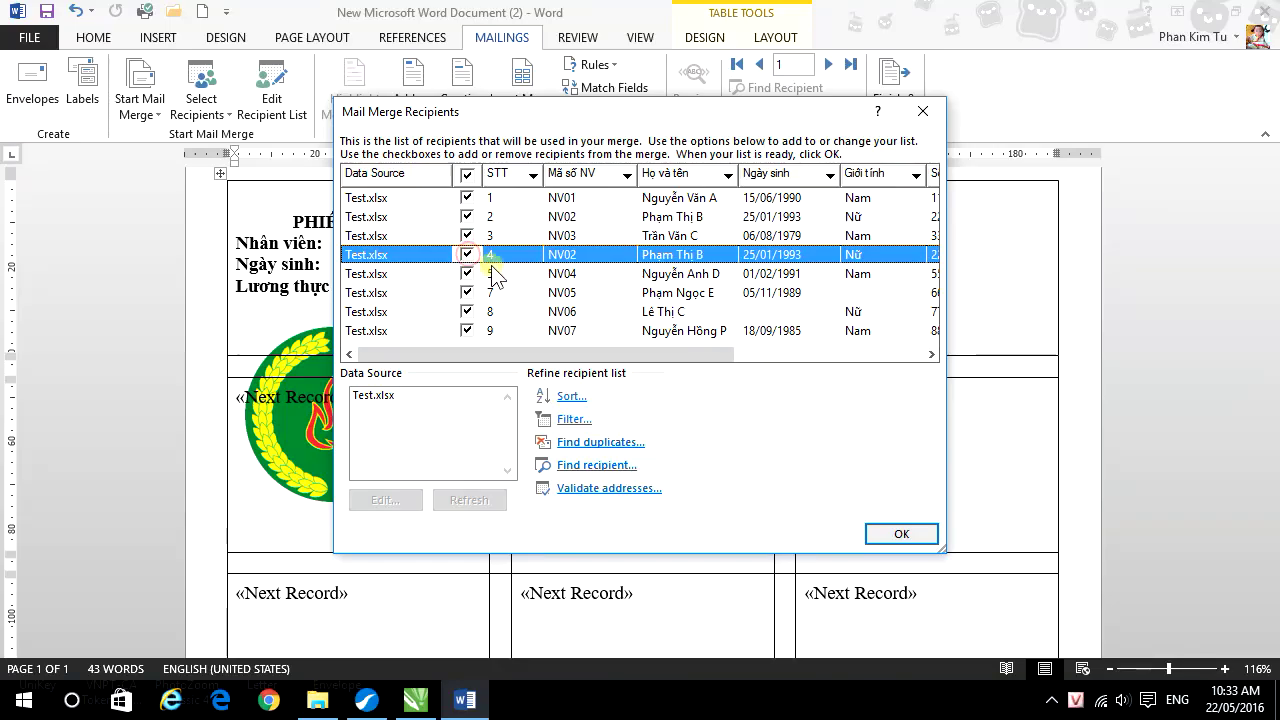
{"action": "left_click", "coordinate": [899, 535]}
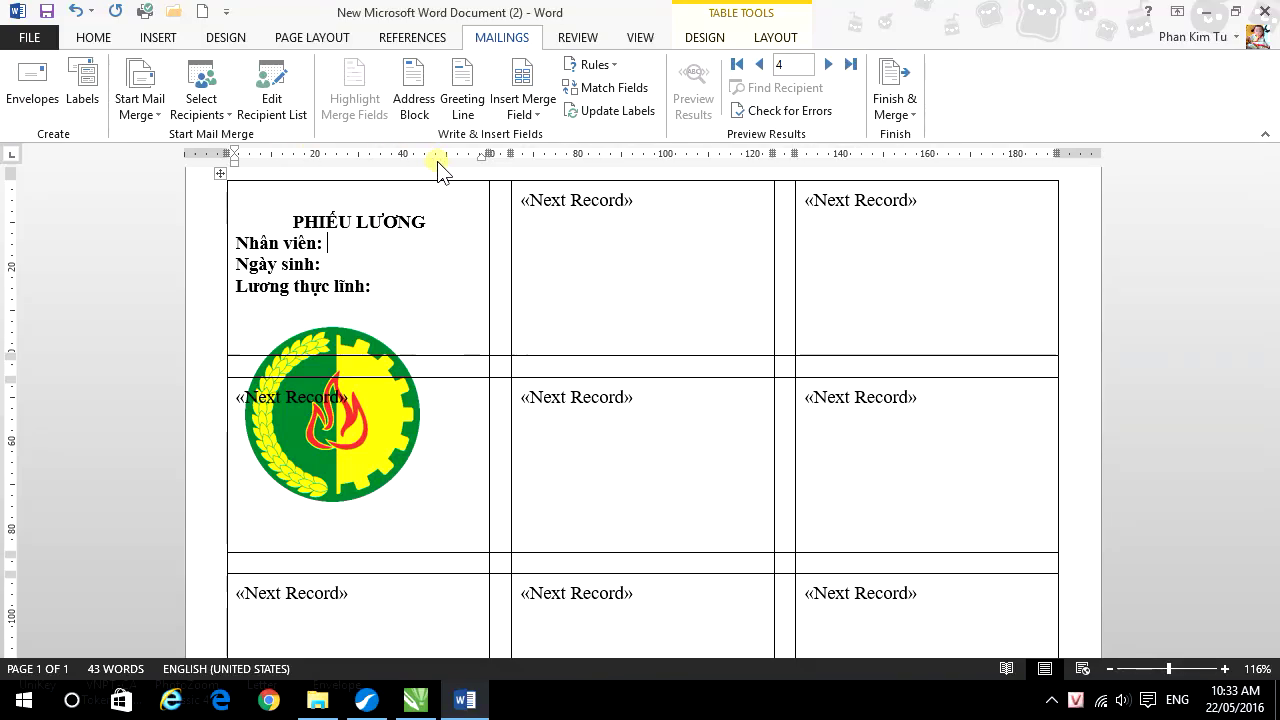
- Insert the Họ_và_tên merge field after 'Nhân viên:' in the first label
{"action": "left_click", "coordinate": [537, 114]}
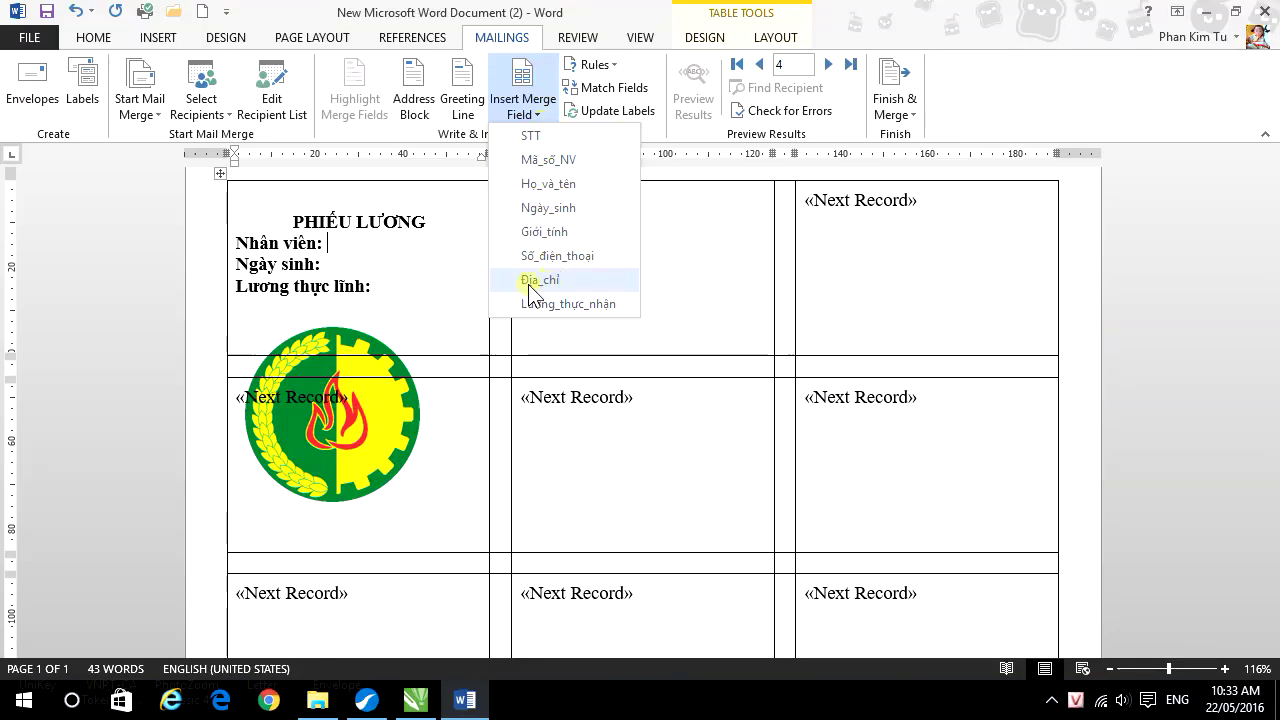
{"action": "left_click", "coordinate": [355, 246]}
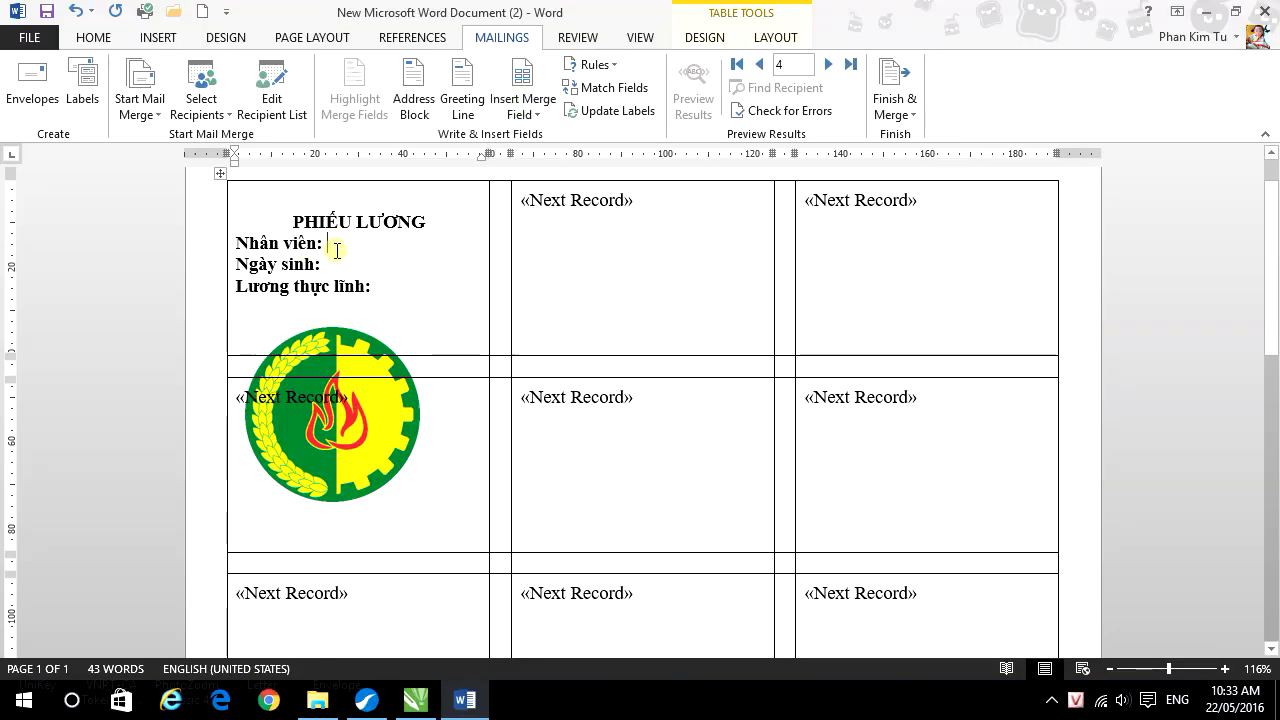
{"action": "left_click", "coordinate": [326, 249]}
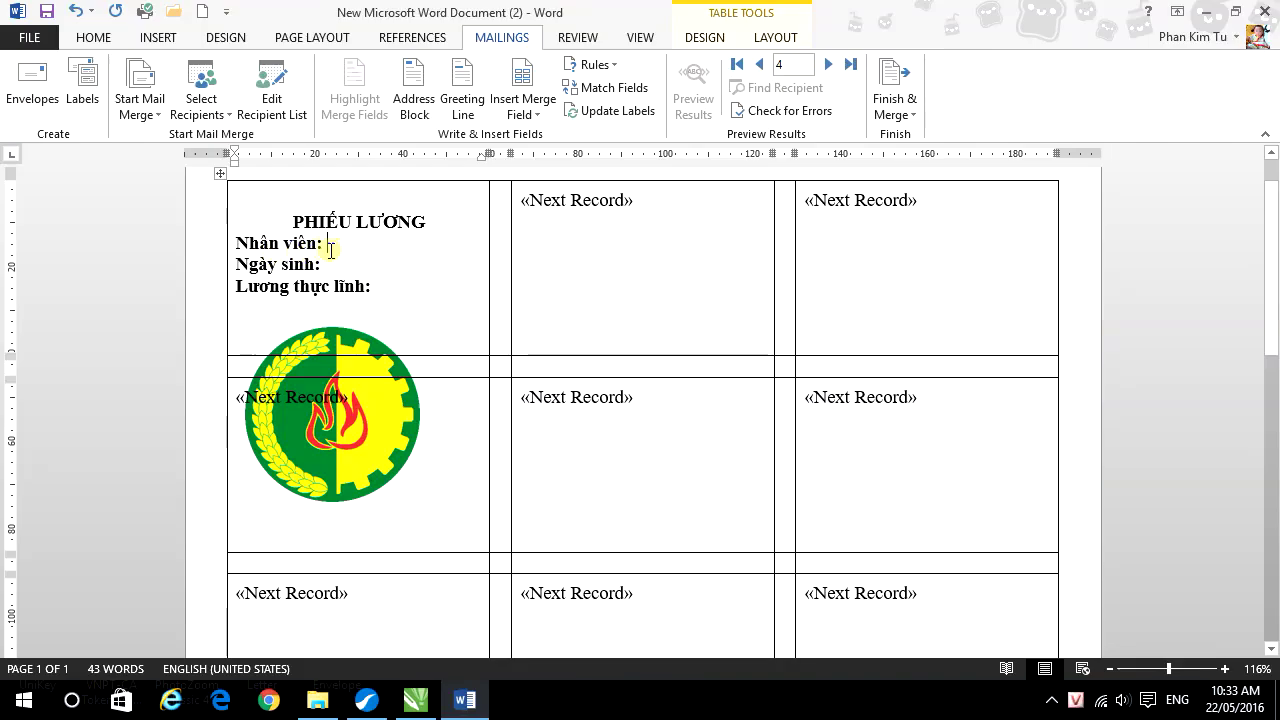
{"action": "left_click", "coordinate": [523, 106]}
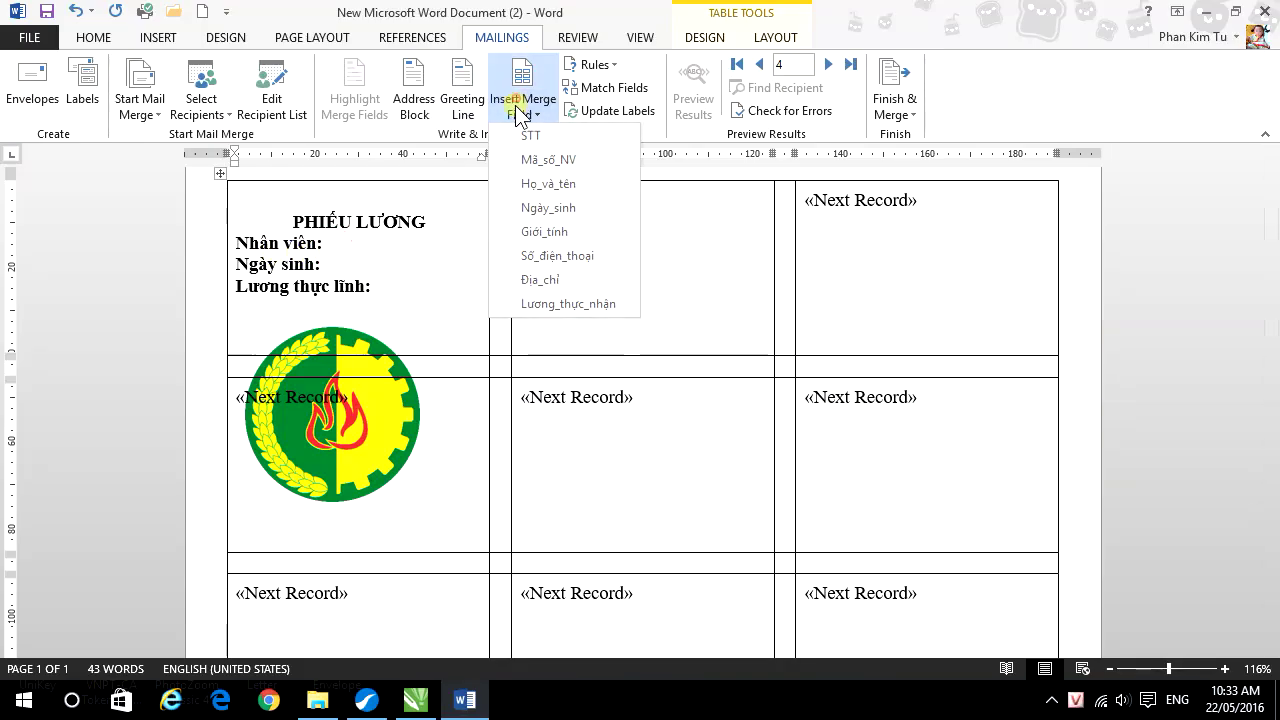
{"action": "left_click", "coordinate": [533, 188]}
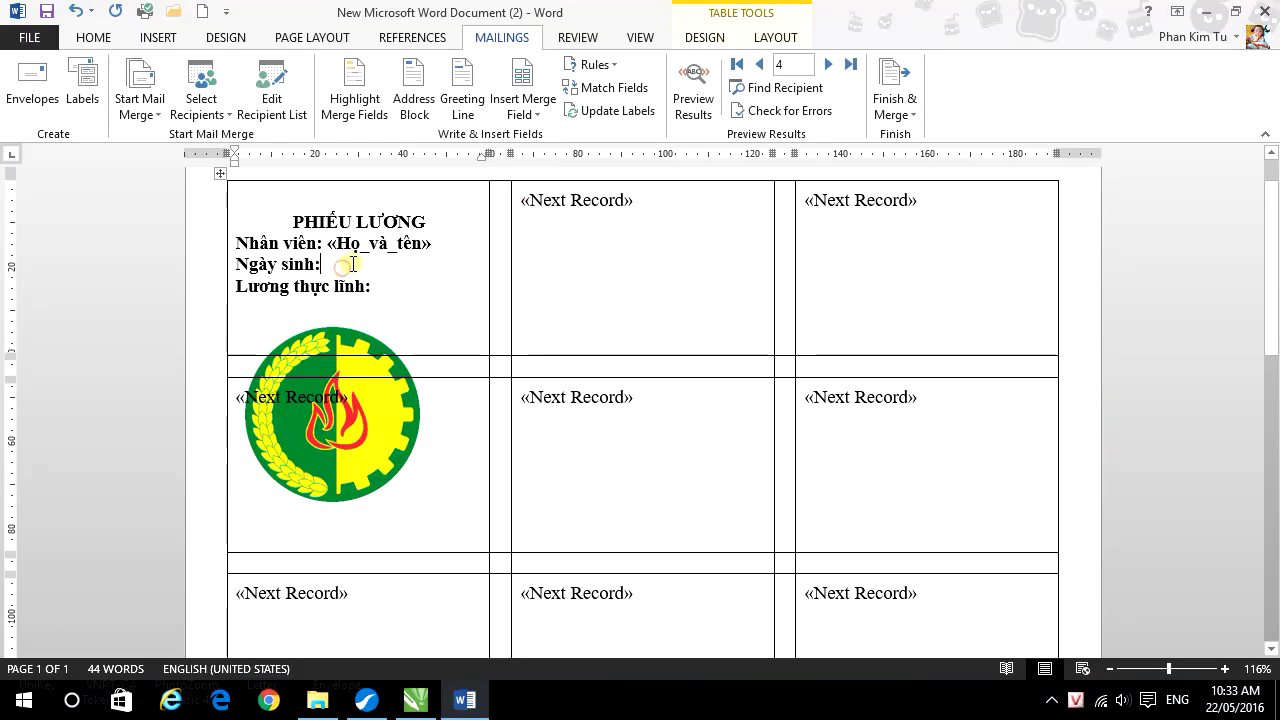
- Insert Ngày_sinh after 'Ngày sinh:' and Lương_thực_nhận after 'Lương thực lĩnh:', then select the heading
{"action": "left_click", "coordinate": [342, 265]}
{"action": "left_click", "coordinate": [523, 106]}
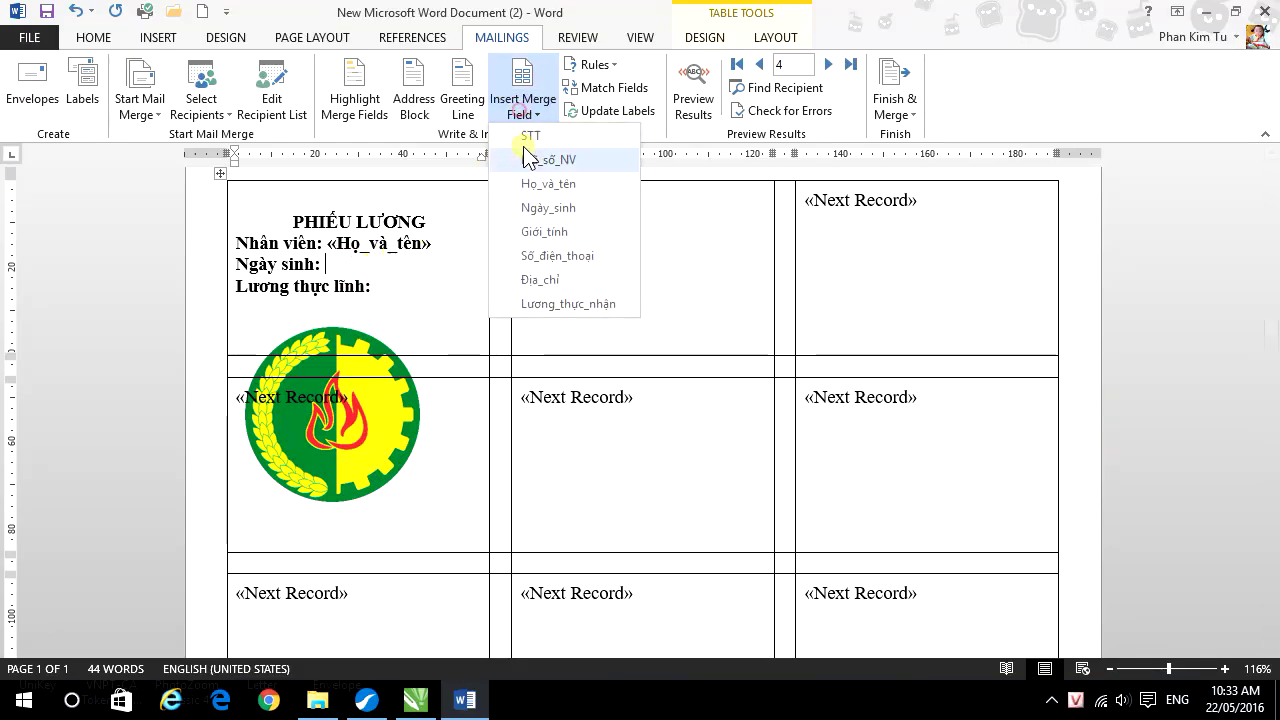
{"action": "left_click", "coordinate": [540, 208]}
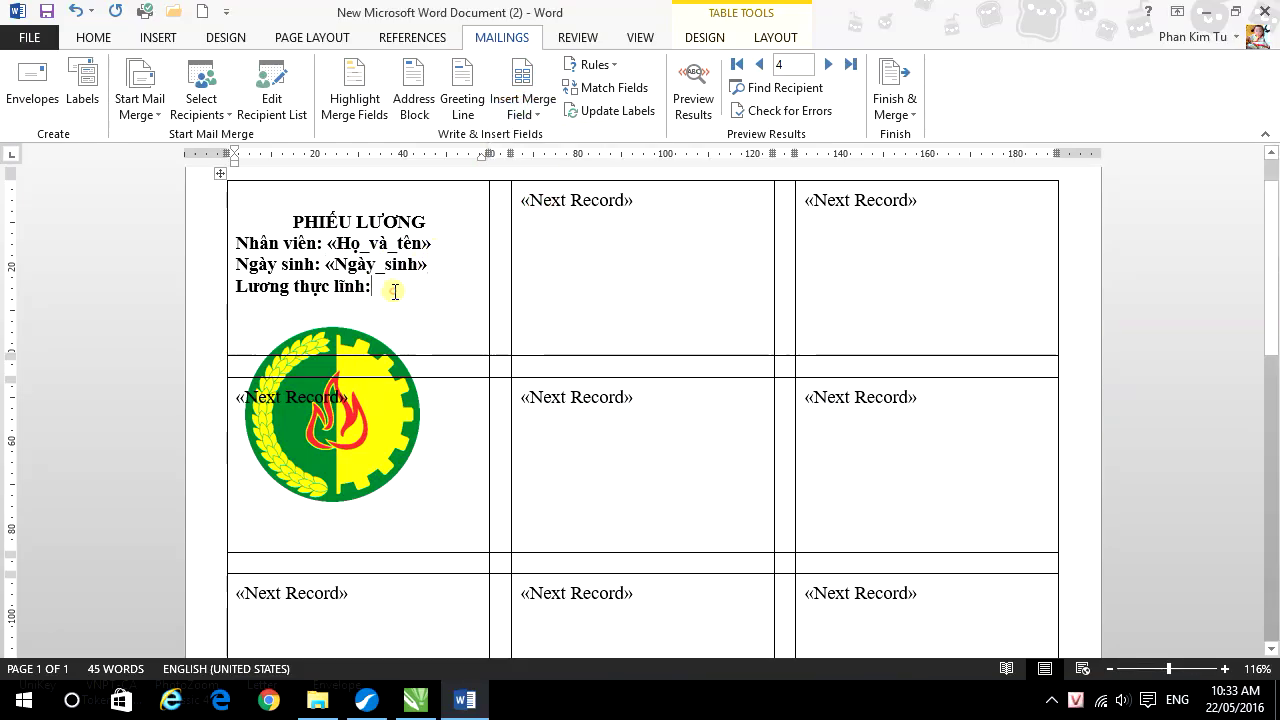
{"action": "left_click", "coordinate": [523, 106]}
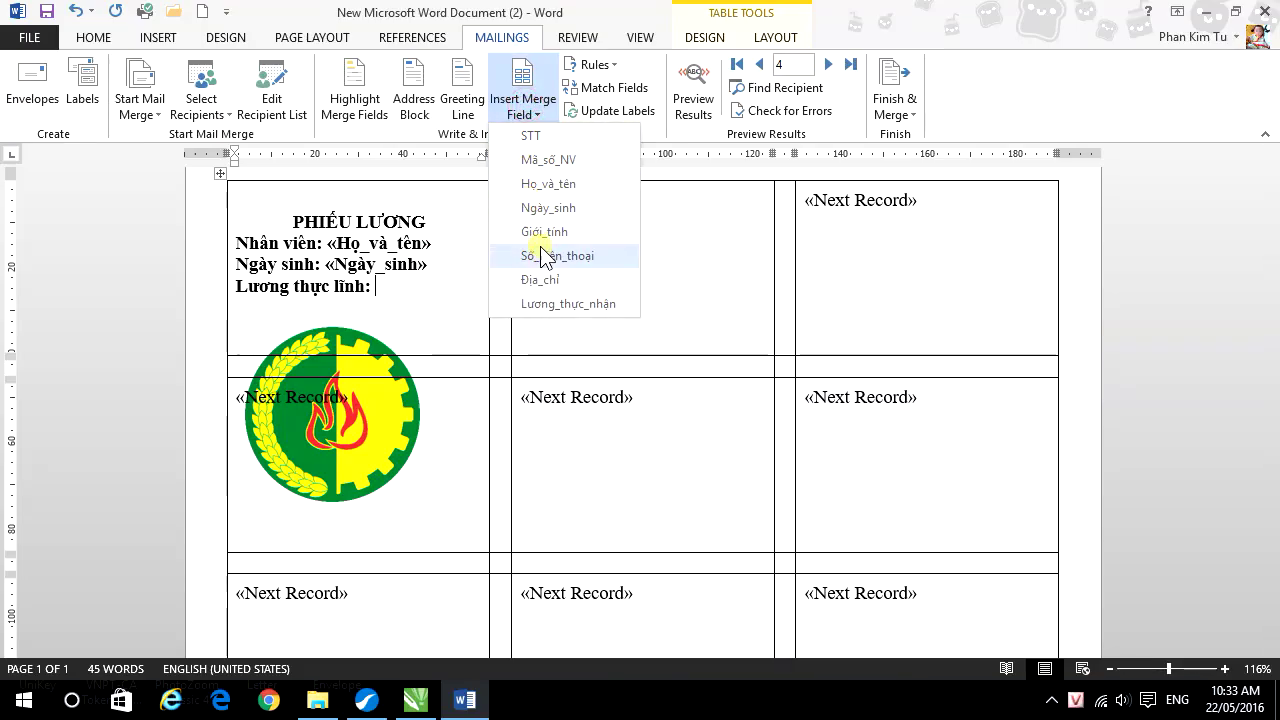
{"action": "left_click", "coordinate": [551, 304]}
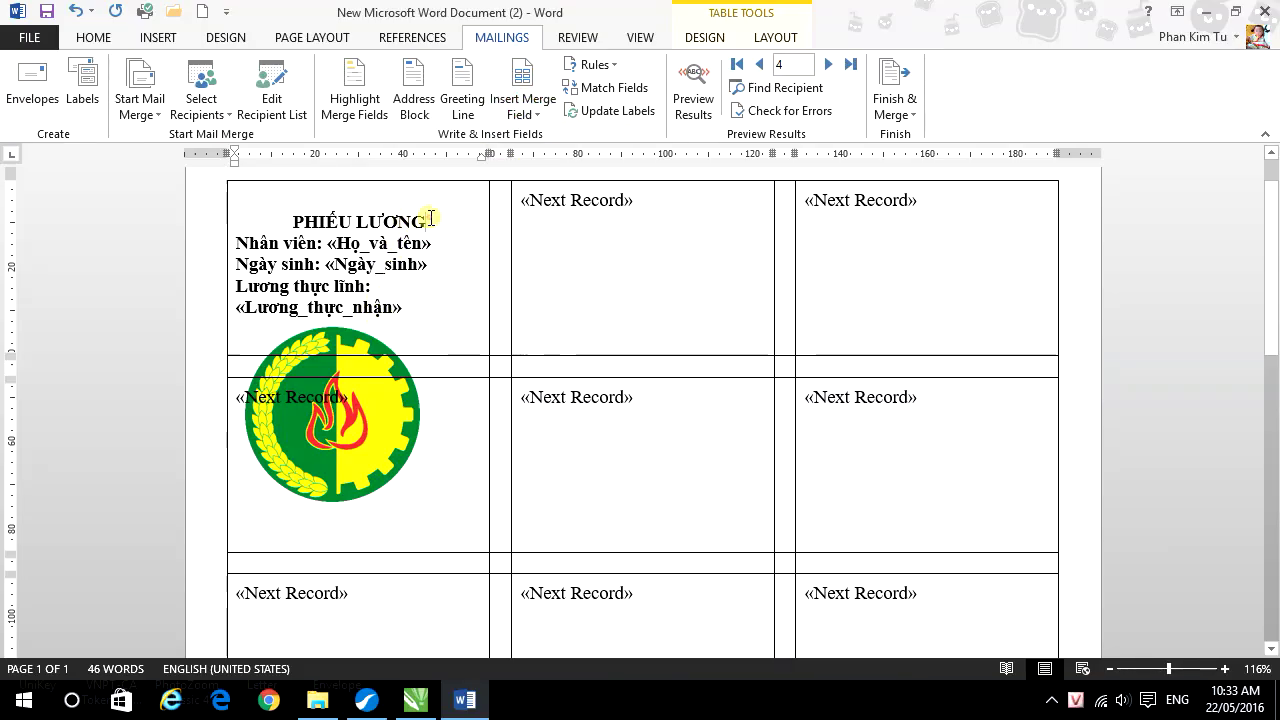
{"action": "left_click_drag", "start_coordinate": [430, 218], "coordinate": [265, 219]}
{"action": "left_click", "coordinate": [93, 37]}
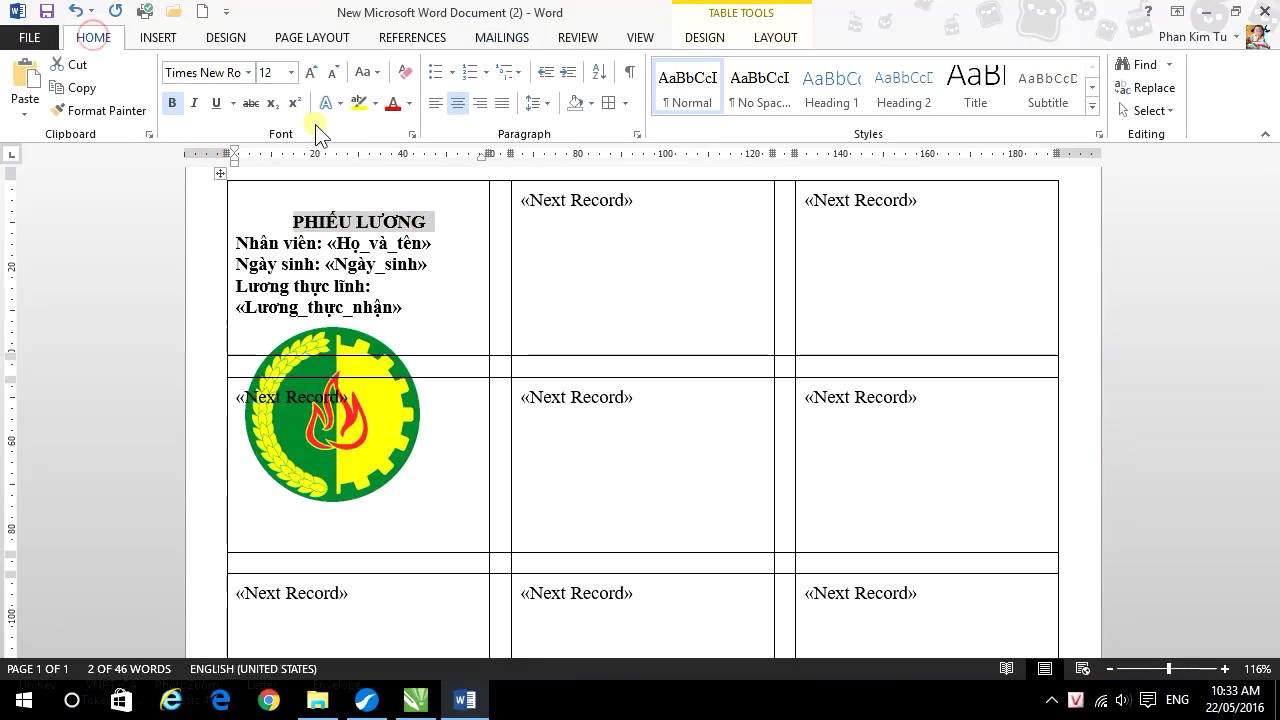
- Color the PHIẾU LƯƠNG heading red and delete the empty line above it
{"action": "left_click", "coordinate": [392, 103]}
{"action": "left_click", "coordinate": [437, 236]}
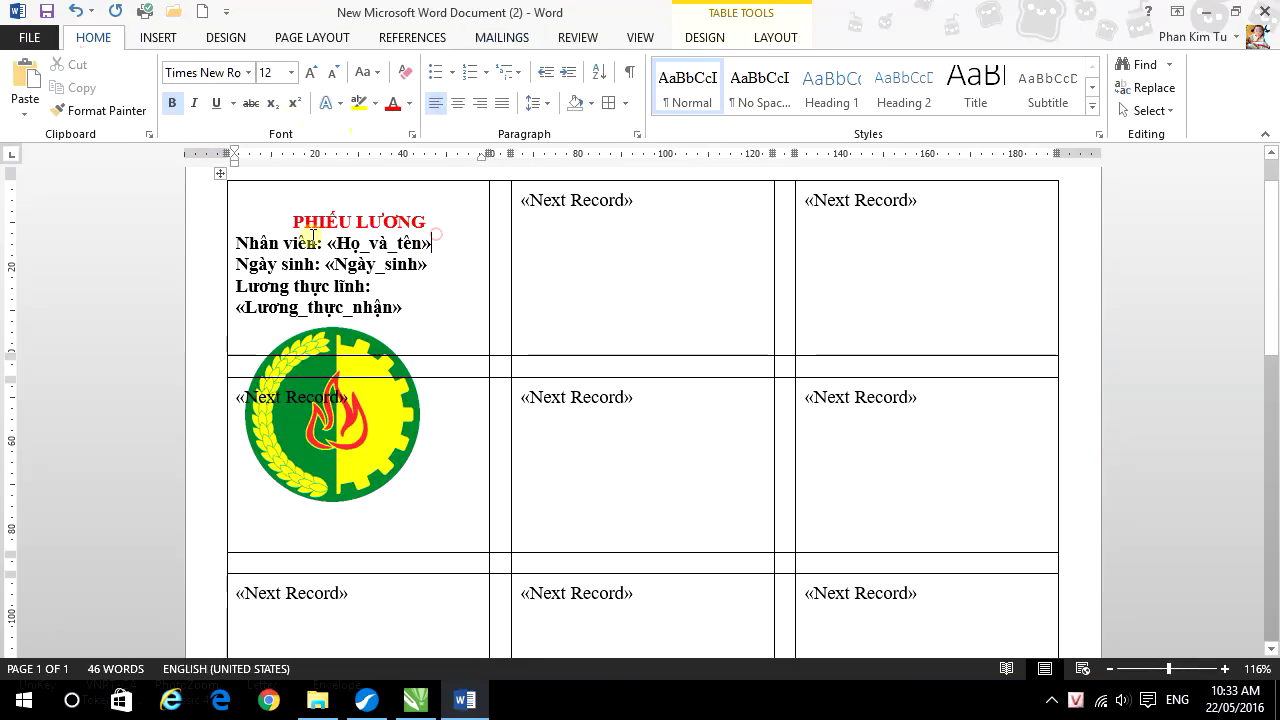
{"action": "left_click", "coordinate": [300, 205]}
{"action": "key", "text": "Delete"}
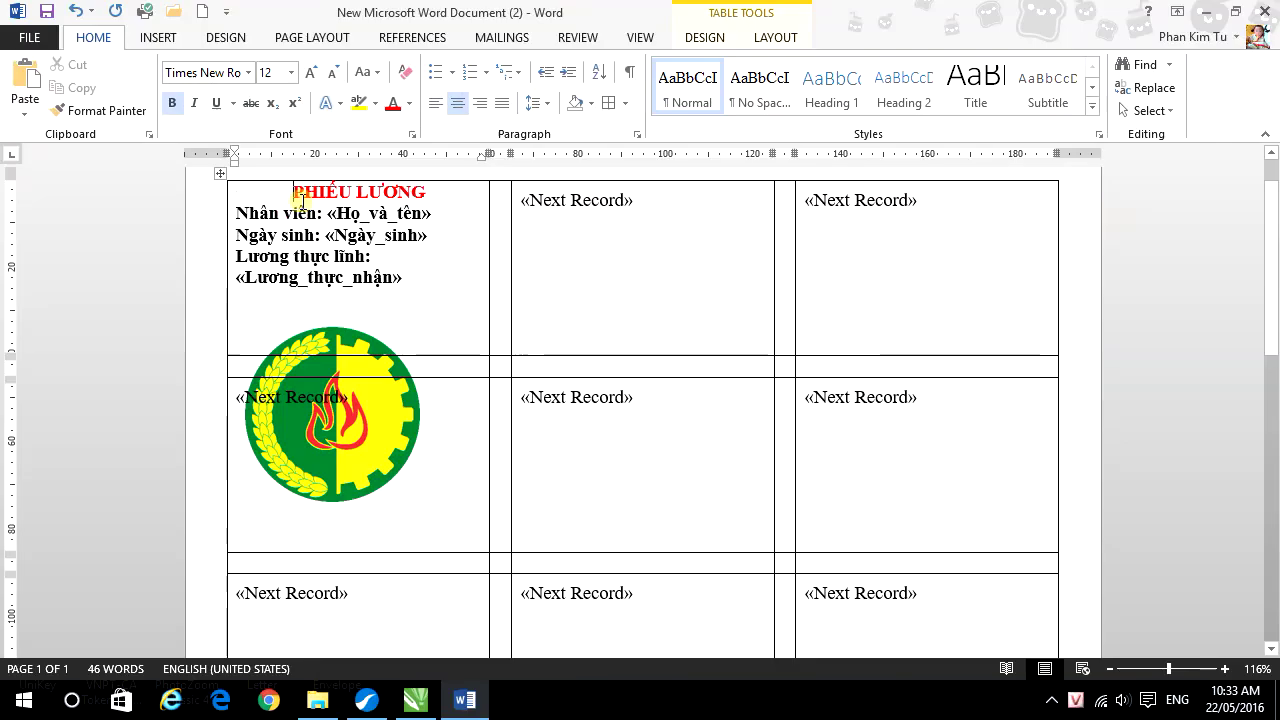
- Add a blank line below the heading and turn on Preview Results
{"action": "left_click", "coordinate": [432, 193]}
{"action": "key", "text": "Return"}
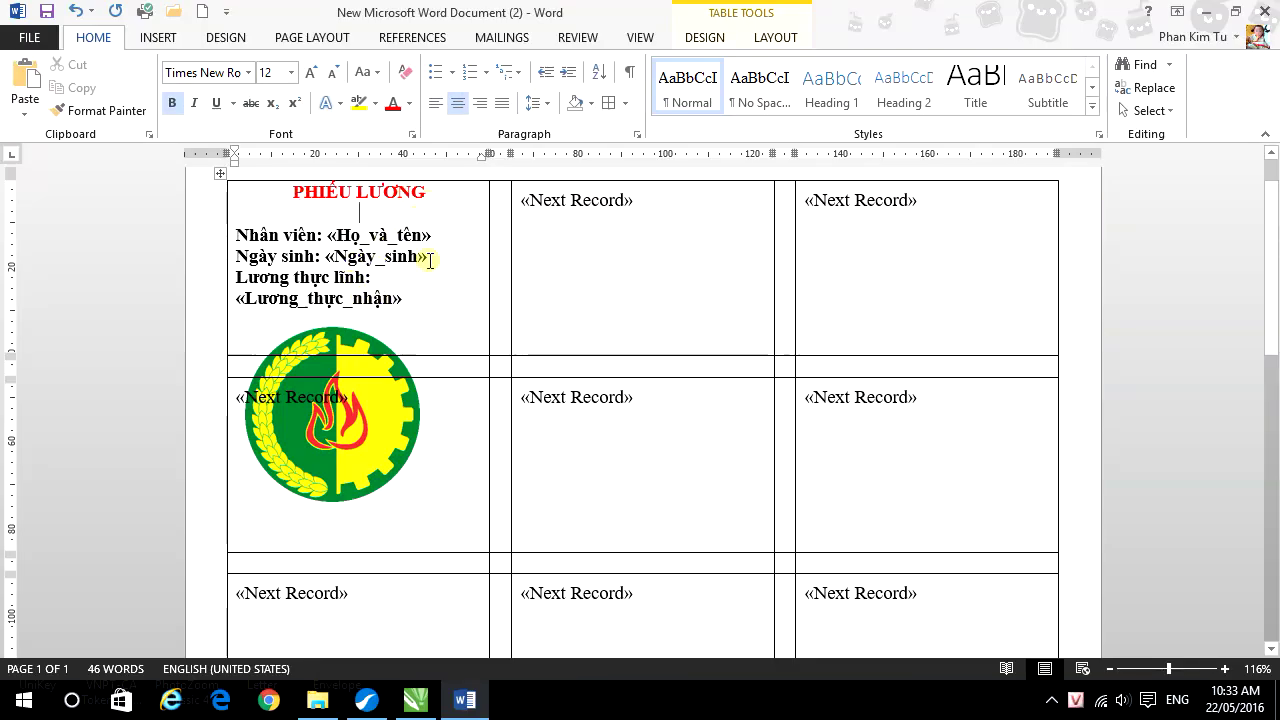
{"action": "left_click", "coordinate": [502, 37]}
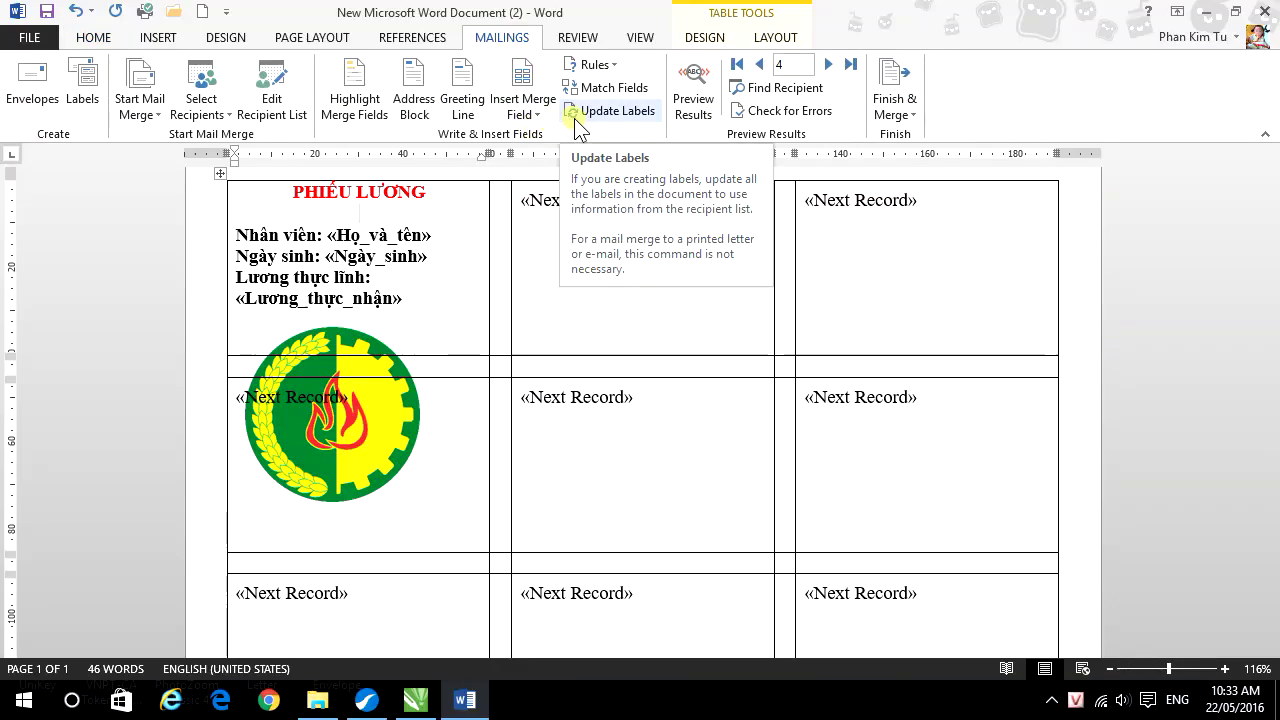
{"action": "left_click", "coordinate": [705, 114]}
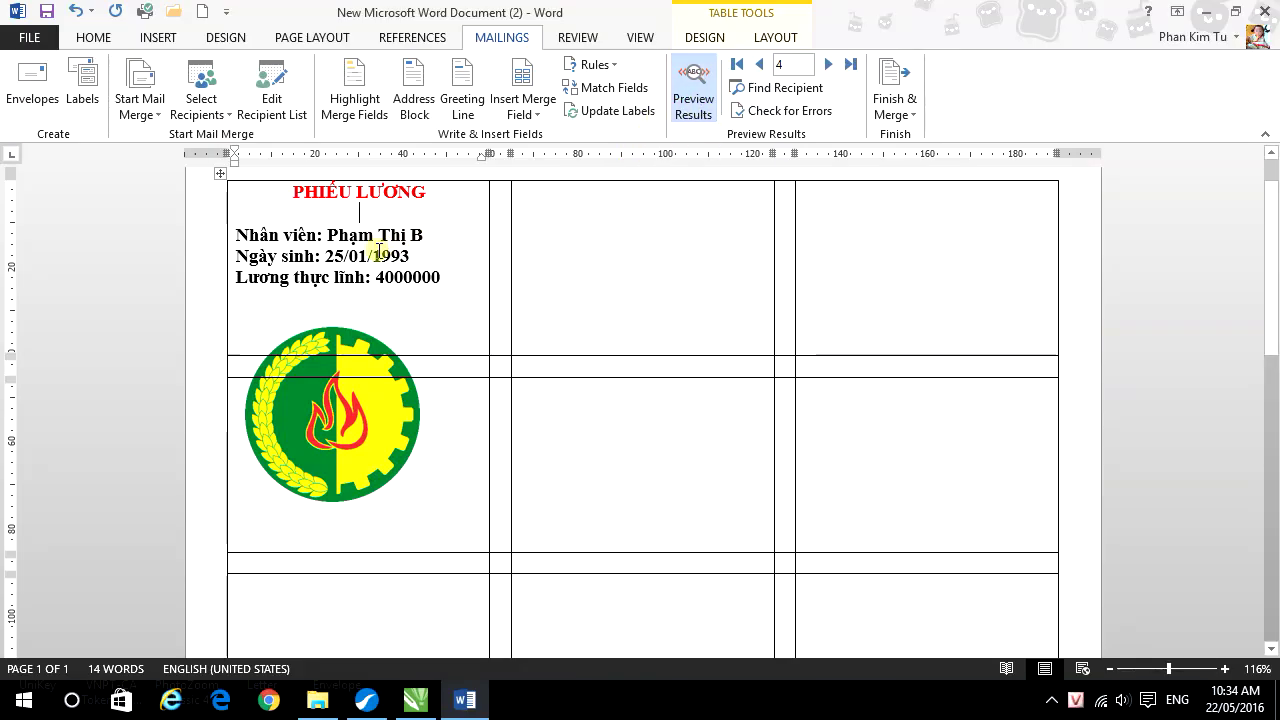
- Browse the previewed records 1 through 8 and return to the first record
{"action": "left_click", "coordinate": [759, 64]}
{"action": "left_click", "coordinate": [759, 64]}
{"action": "left_click", "coordinate": [759, 64]}
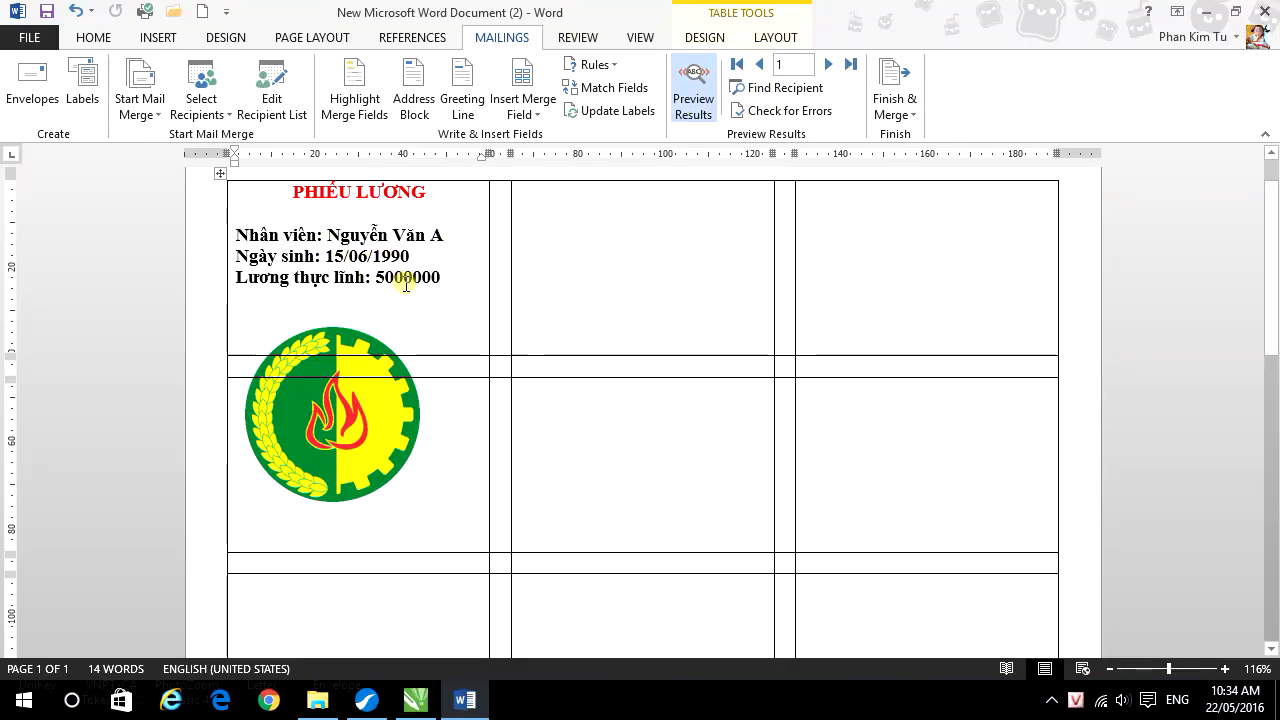
{"action": "left_click", "coordinate": [779, 80]}
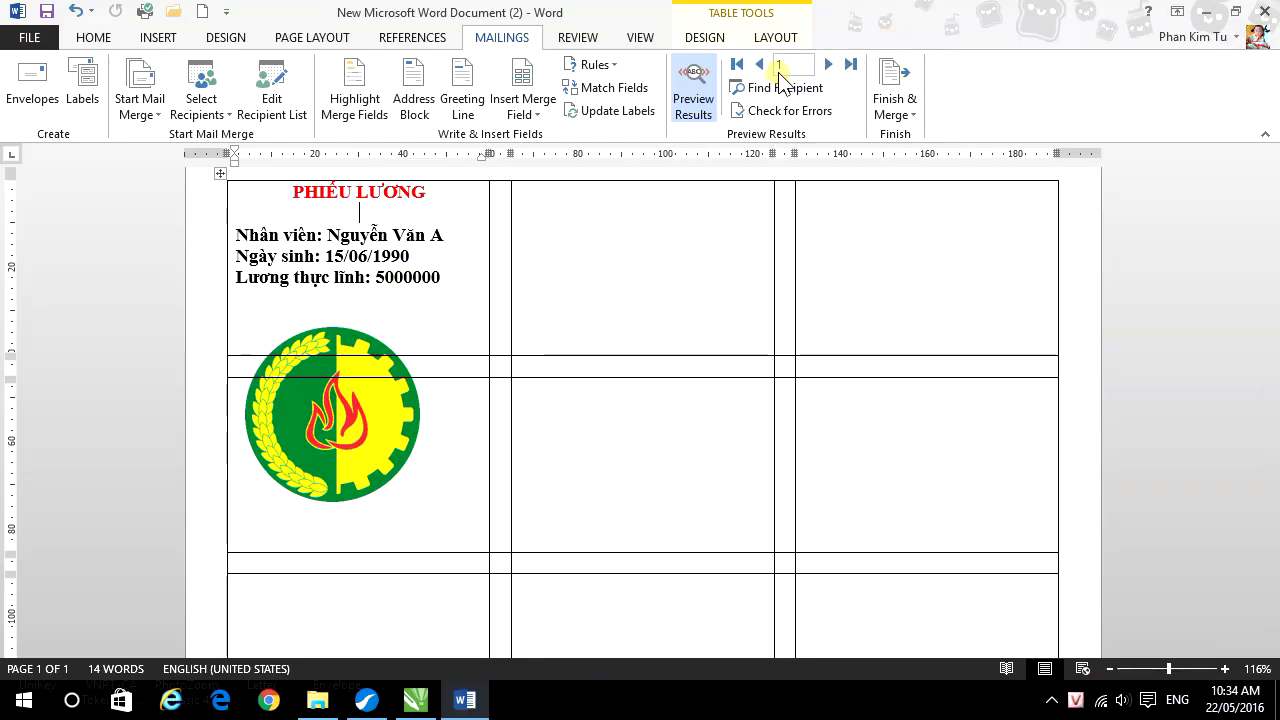
{"action": "left_click", "coordinate": [828, 64]}
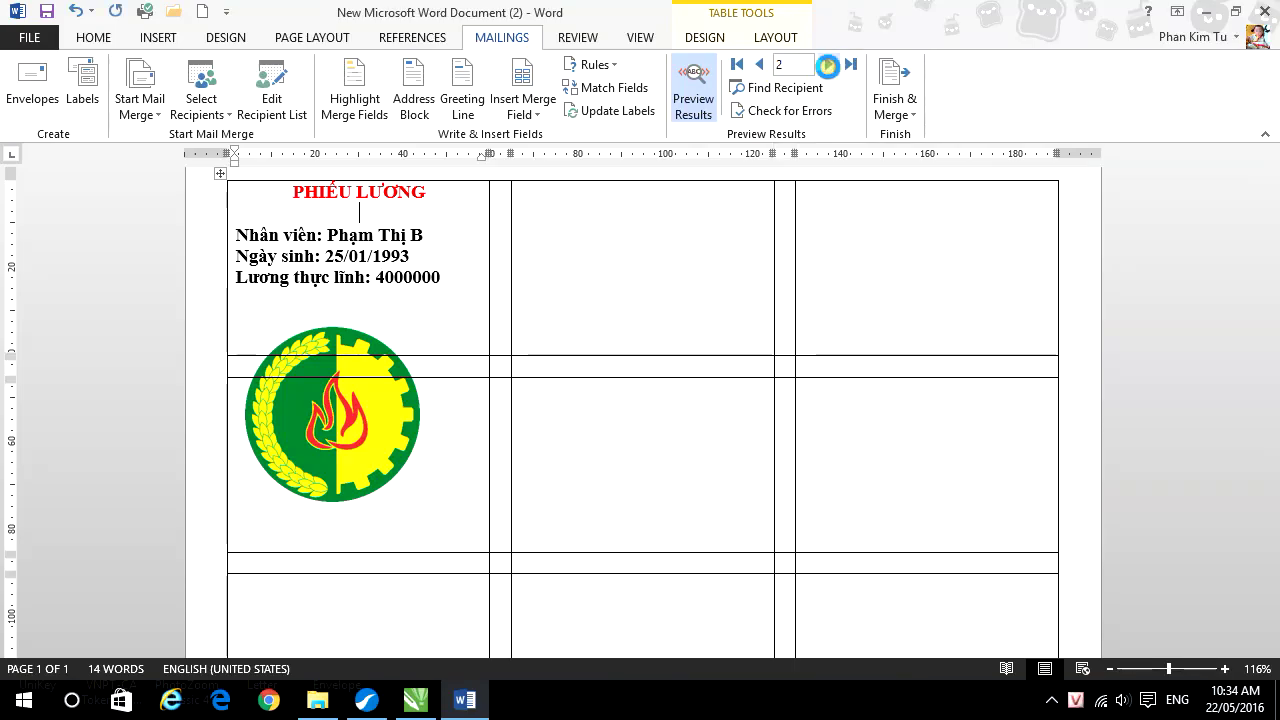
{"action": "left_click", "coordinate": [829, 64]}
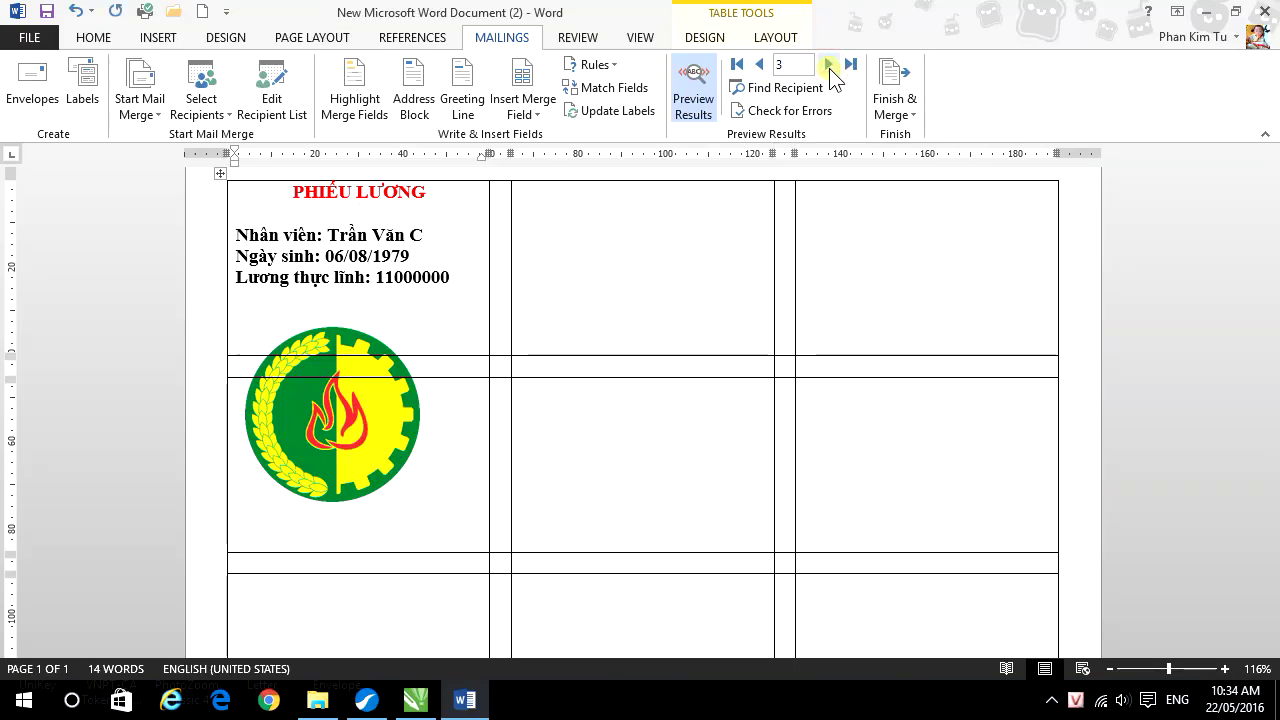
{"action": "left_click", "coordinate": [851, 65]}
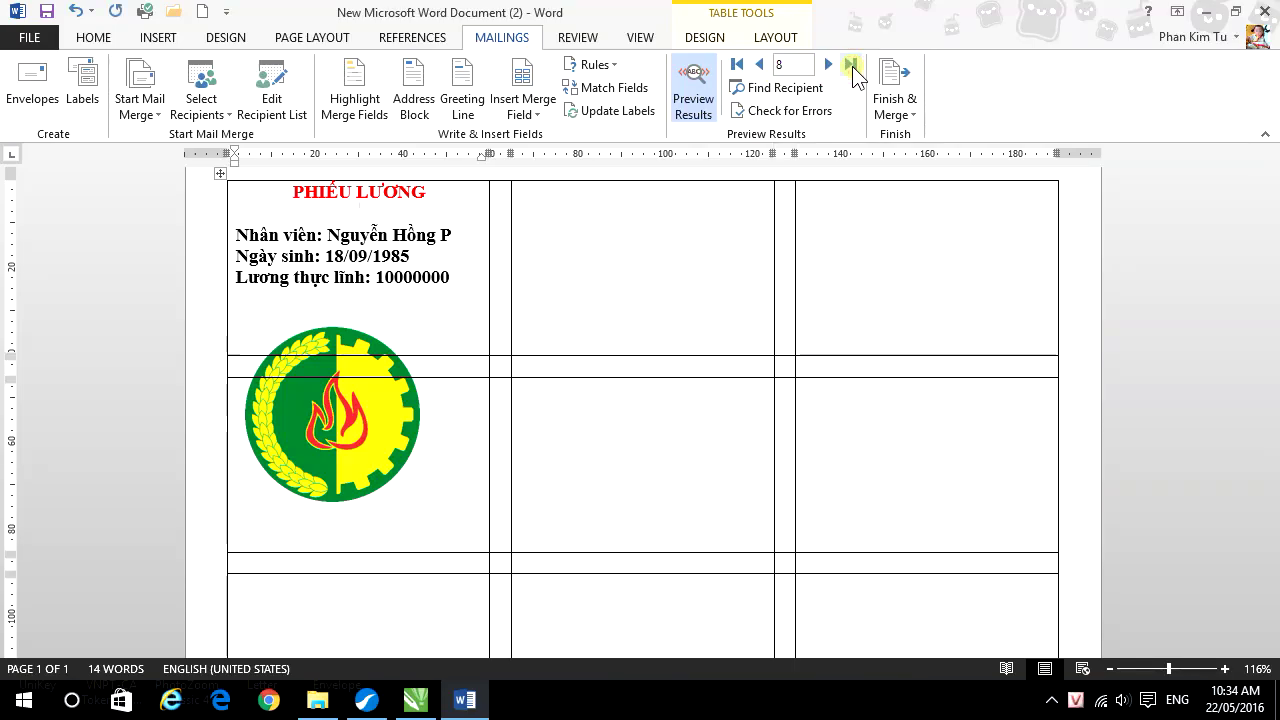
{"action": "left_click", "coordinate": [760, 65]}
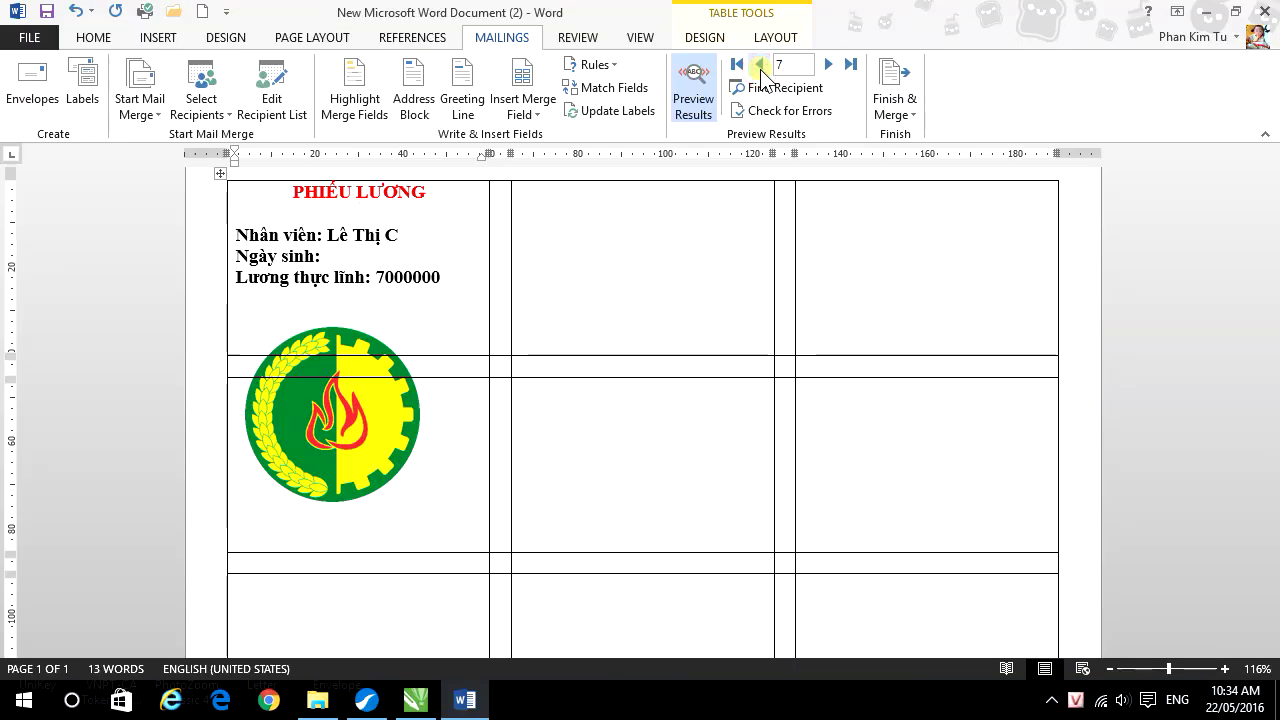
{"action": "left_click", "coordinate": [760, 65]}
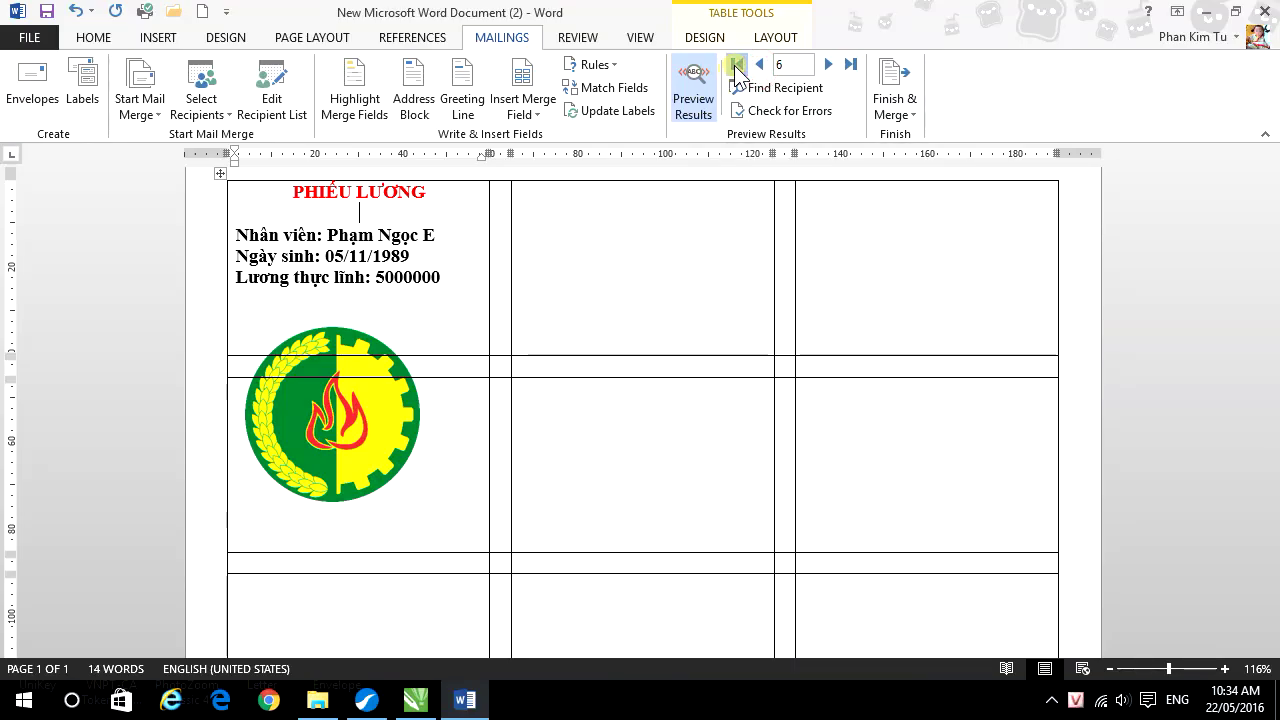
{"action": "left_click", "coordinate": [736, 65]}
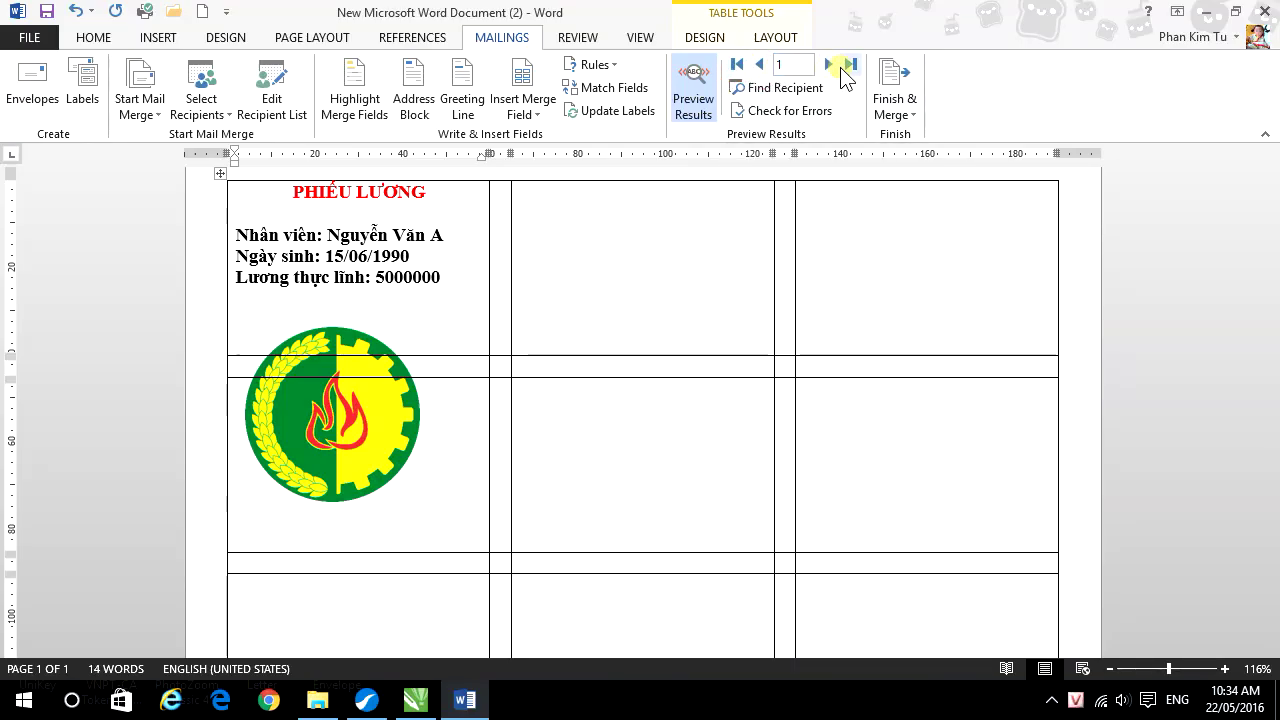
- Toggle the data preview off and back on, then open and close Finish & Merge
{"action": "left_click", "coordinate": [700, 106]}
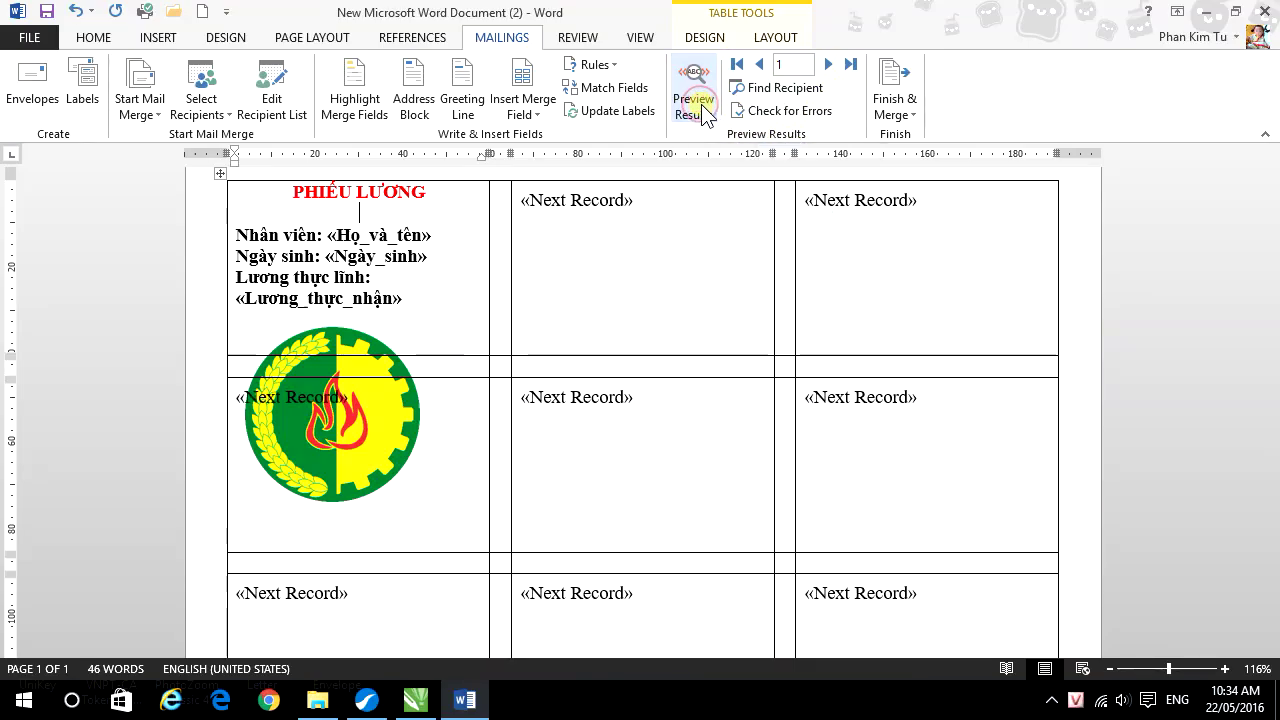
{"action": "left_click", "coordinate": [705, 114]}
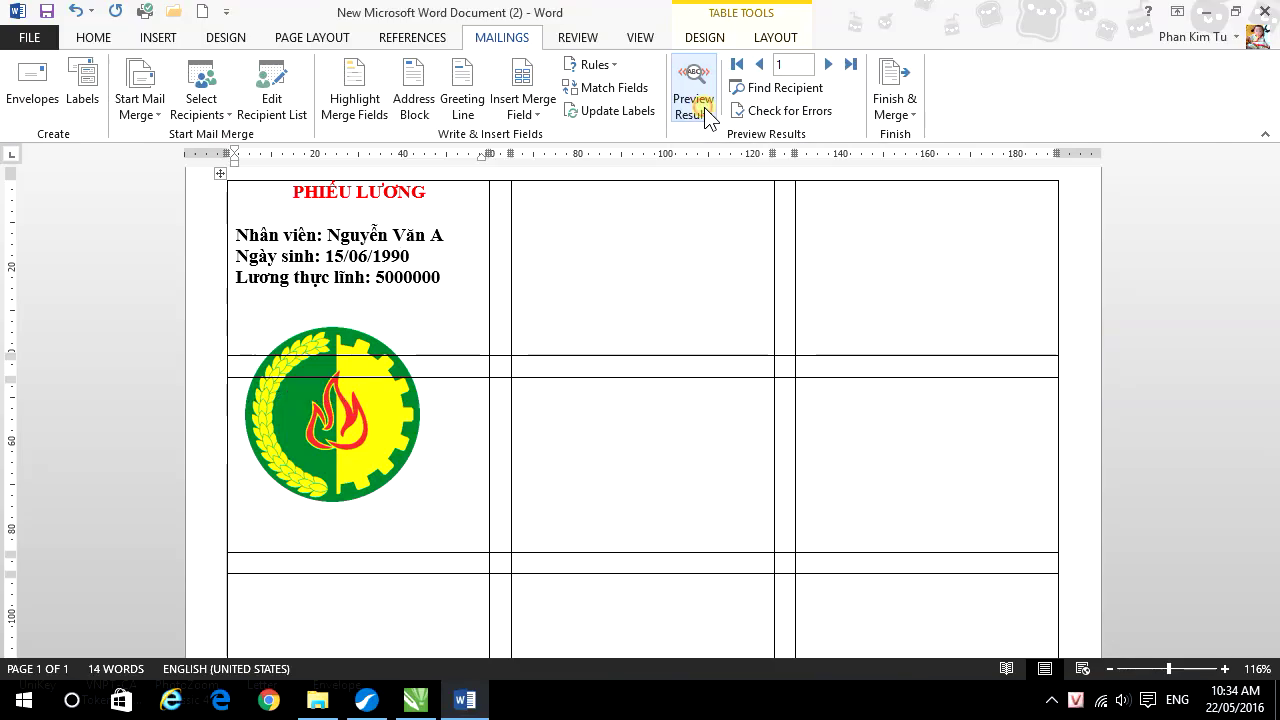
{"action": "left_click", "coordinate": [705, 114]}
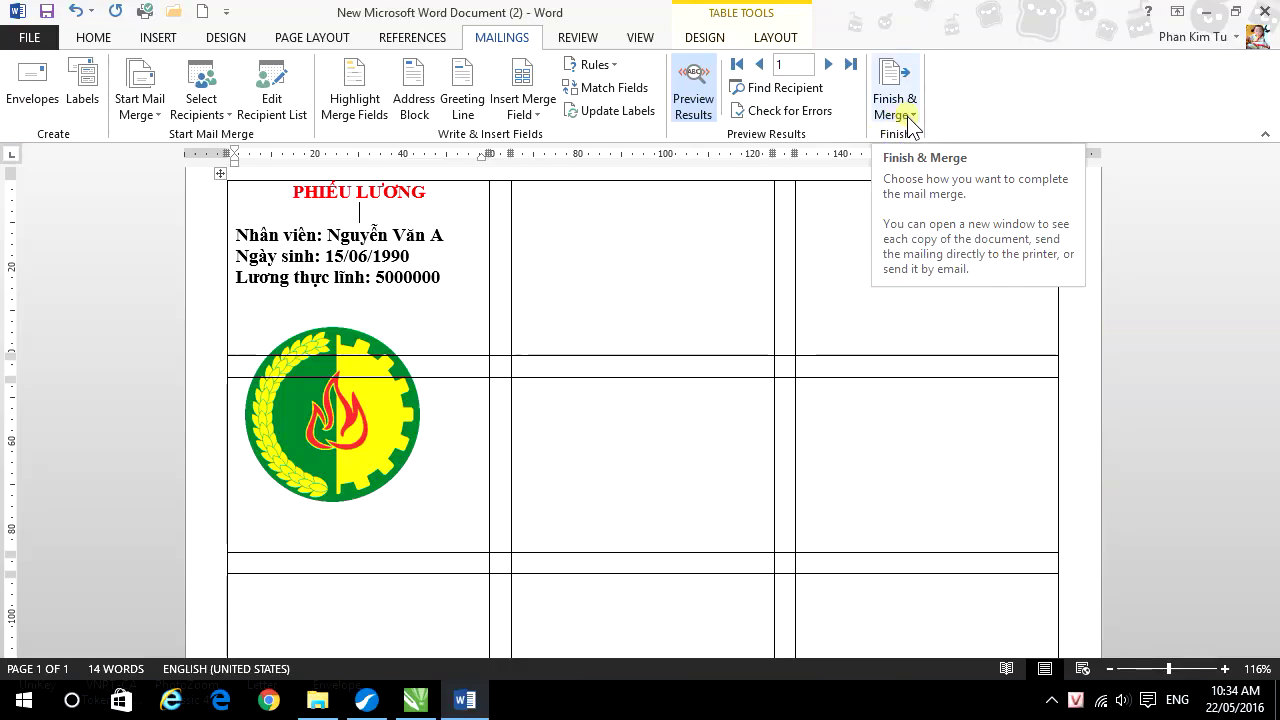
{"action": "left_click", "coordinate": [906, 118]}
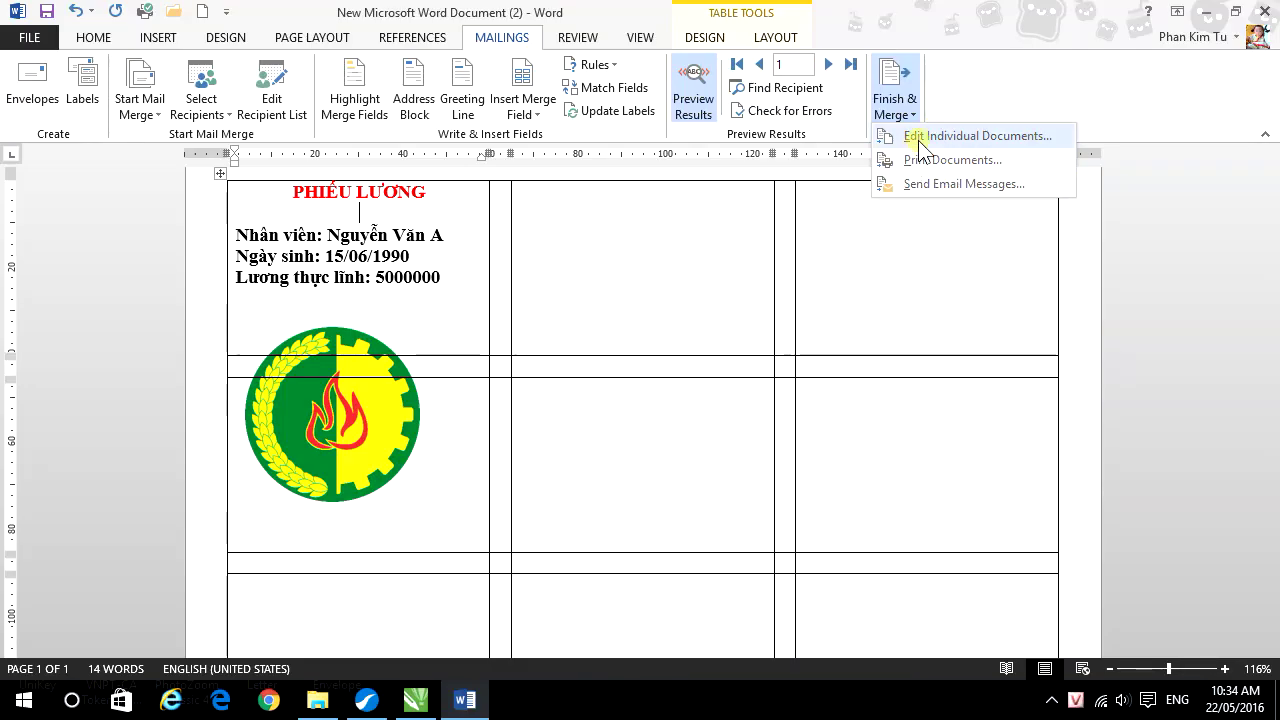
{"action": "left_click", "coordinate": [948, 92]}
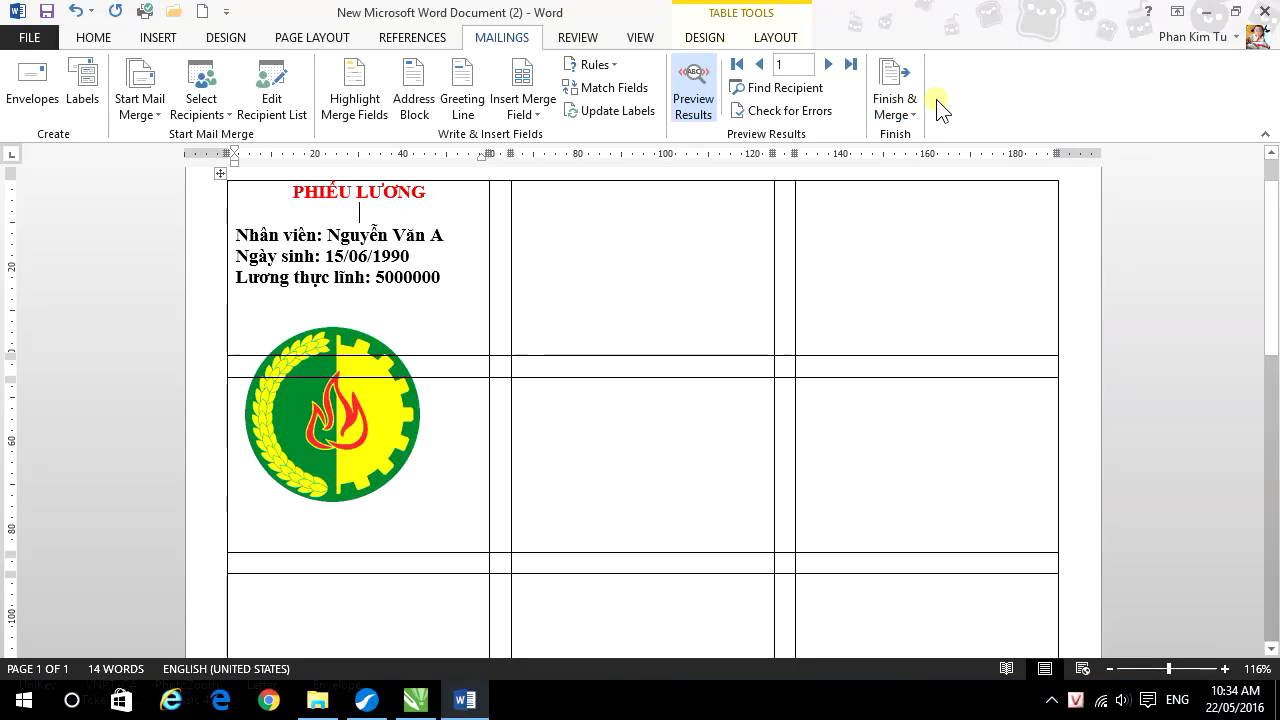
- Move the logo up into the first label cell and shrink it to about half size
{"action": "left_click", "coordinate": [384, 428]}
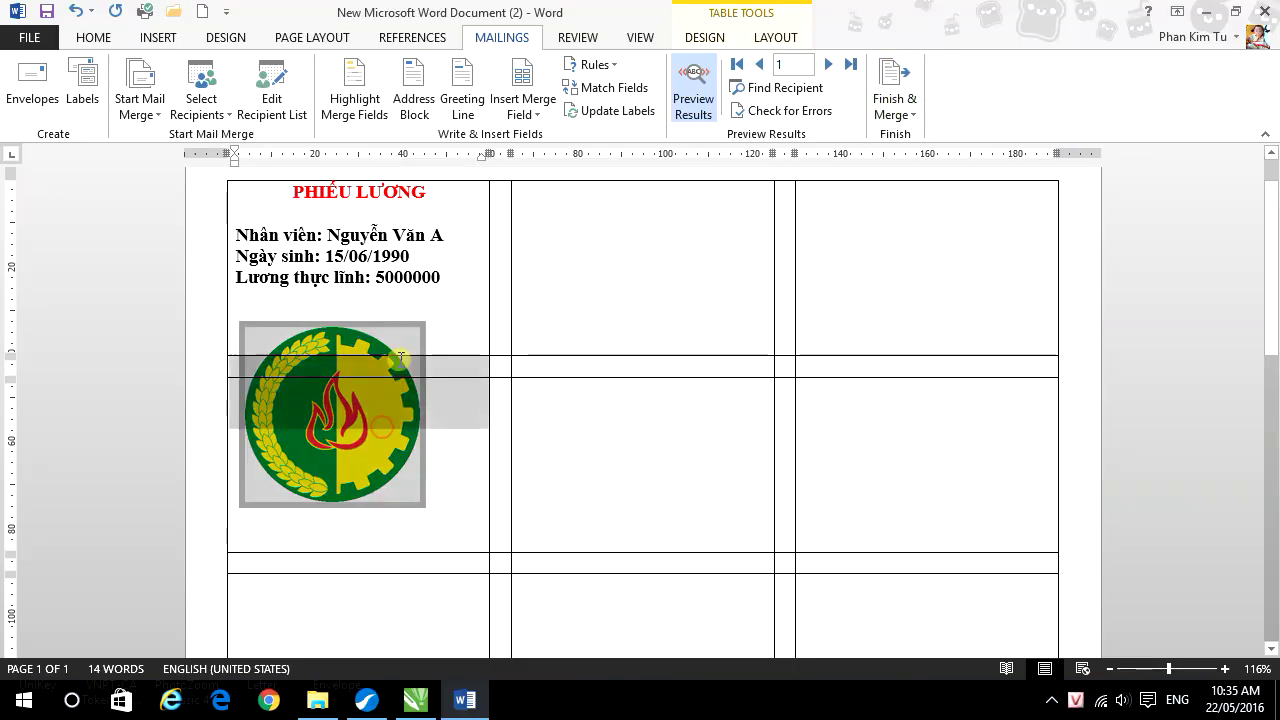
{"action": "left_click", "coordinate": [346, 304]}
{"action": "left_click_drag", "start_coordinate": [342, 342], "coordinate": [361, 256]}
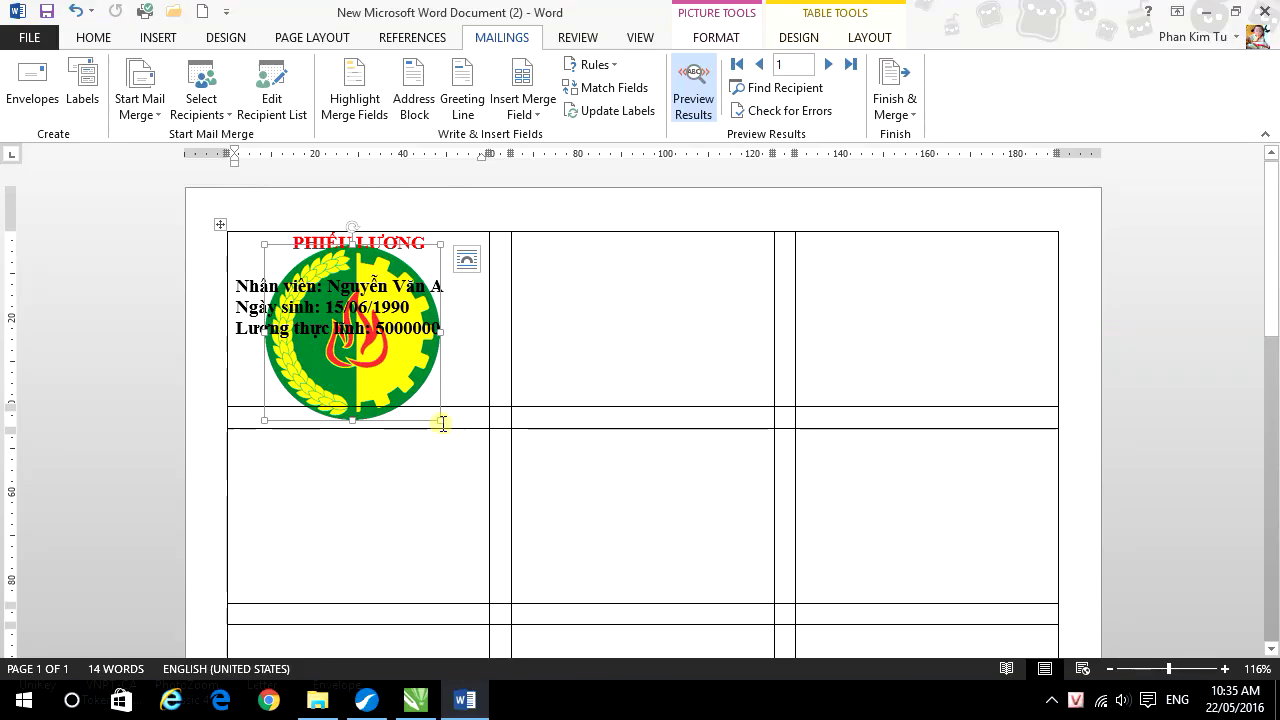
{"action": "left_click_drag", "start_coordinate": [443, 427], "coordinate": [289, 340]}
{"action": "left_click", "coordinate": [289, 340]}
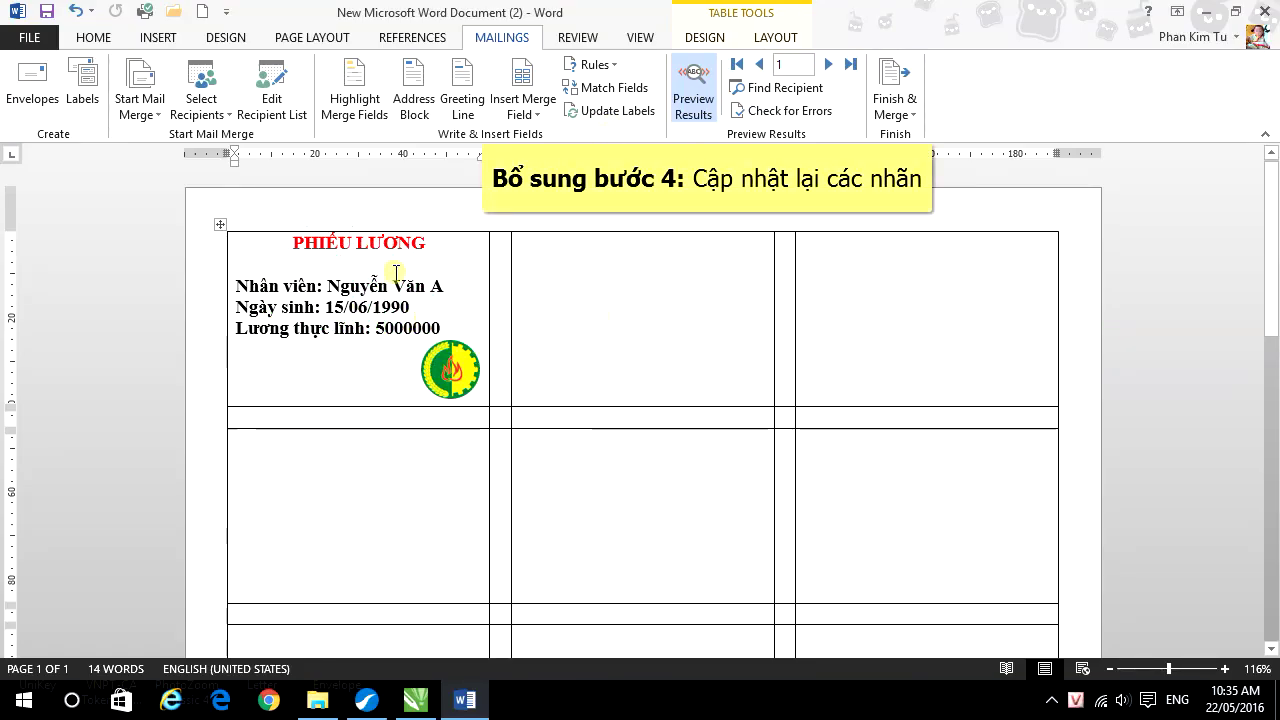
{"action": "scroll", "coordinate": [306, 309], "scroll_direction": "down", "scroll_amount": 2}
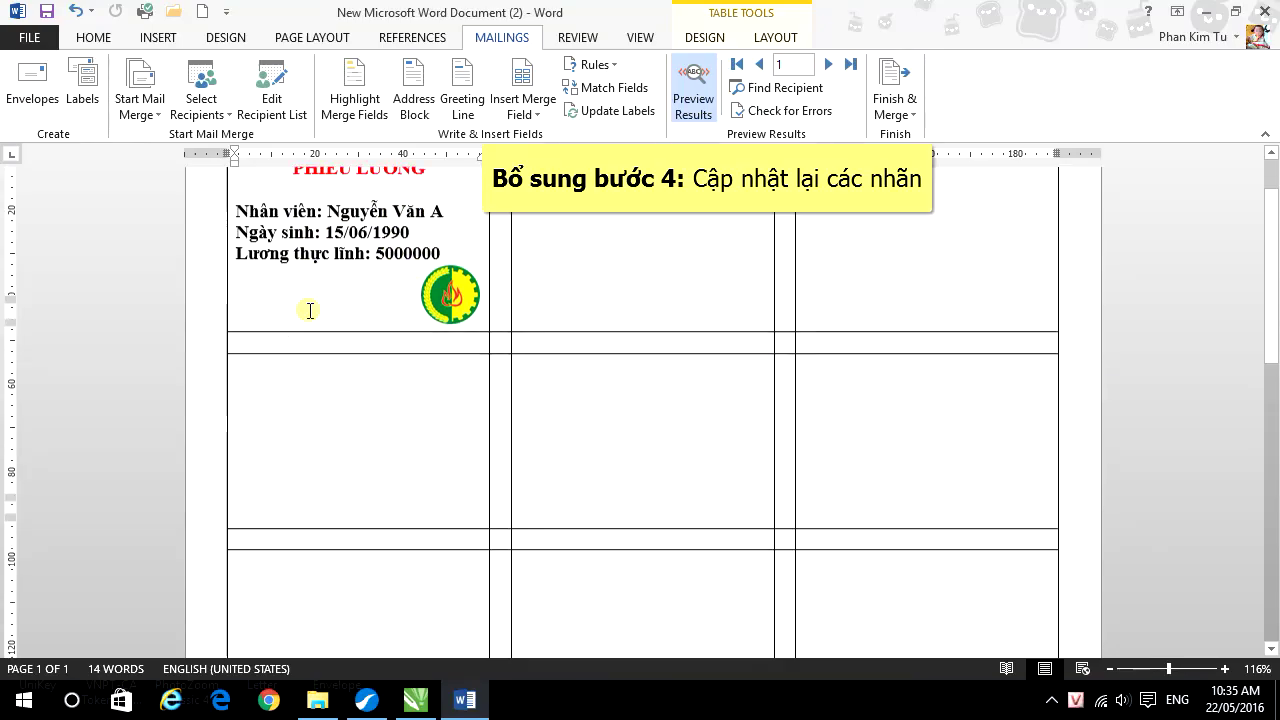
{"action": "scroll", "coordinate": [310, 310], "scroll_direction": "up", "scroll_amount": 2}
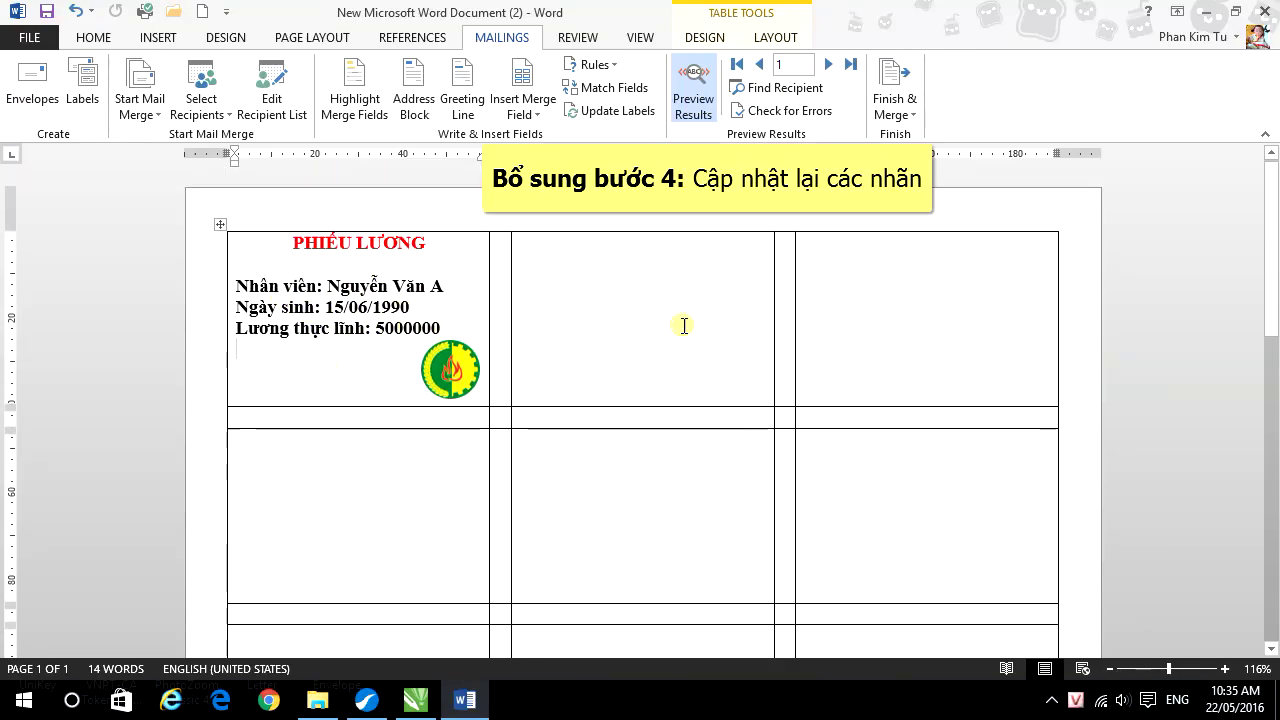
{"action": "scroll", "coordinate": [773, 340], "scroll_direction": "down", "scroll_amount": 5}
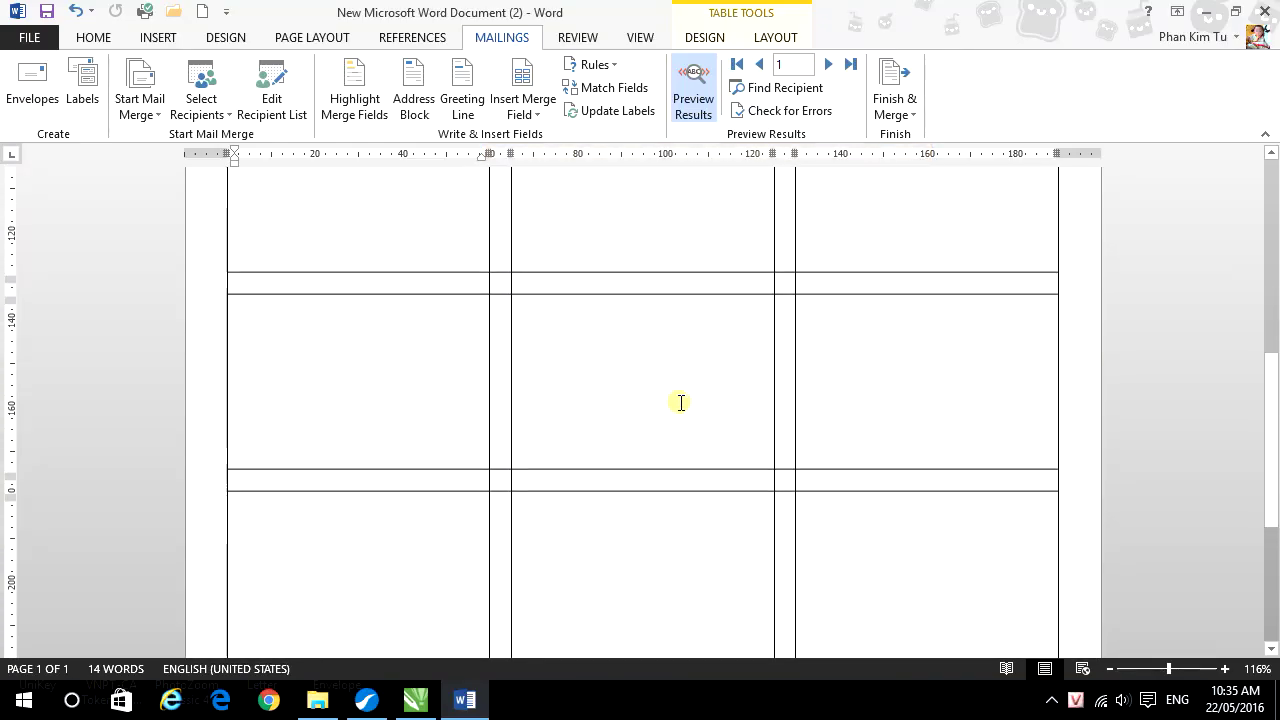
{"action": "scroll", "coordinate": [680, 400], "scroll_direction": "up", "scroll_amount": 5}
{"action": "scroll", "coordinate": [680, 402], "scroll_direction": "up", "scroll_amount": 1}
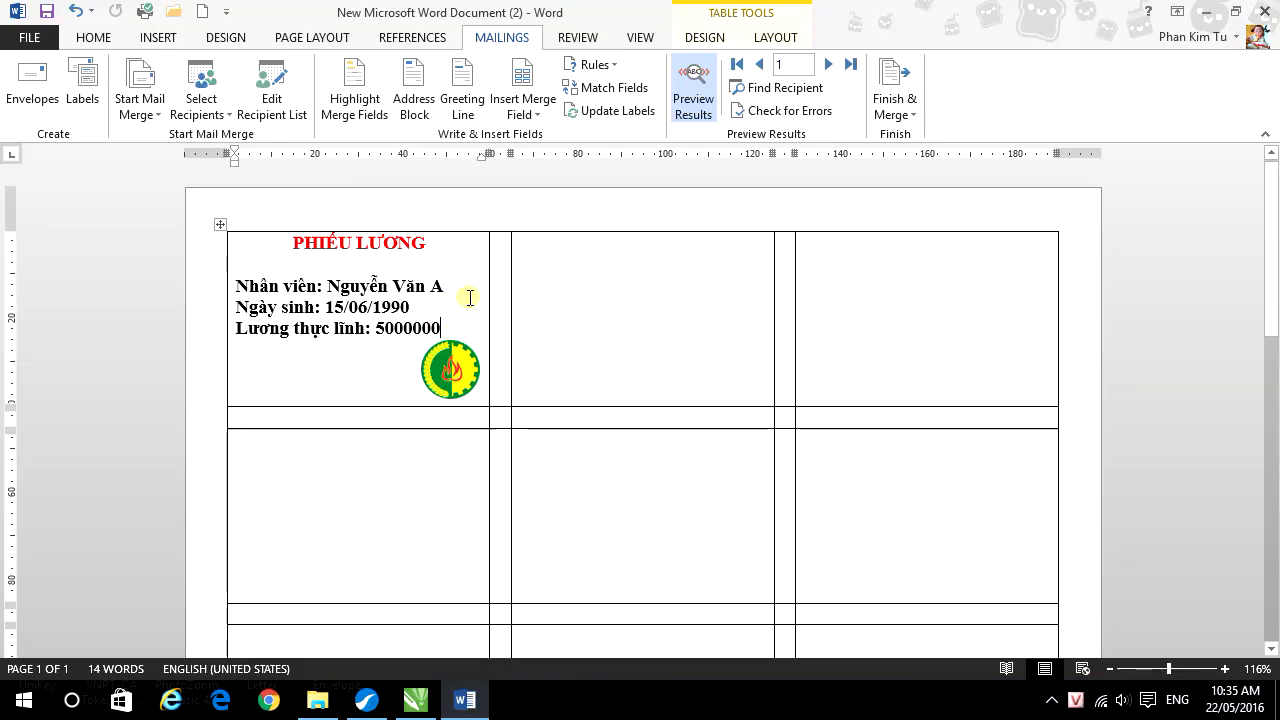
{"action": "left_click", "coordinate": [638, 113]}
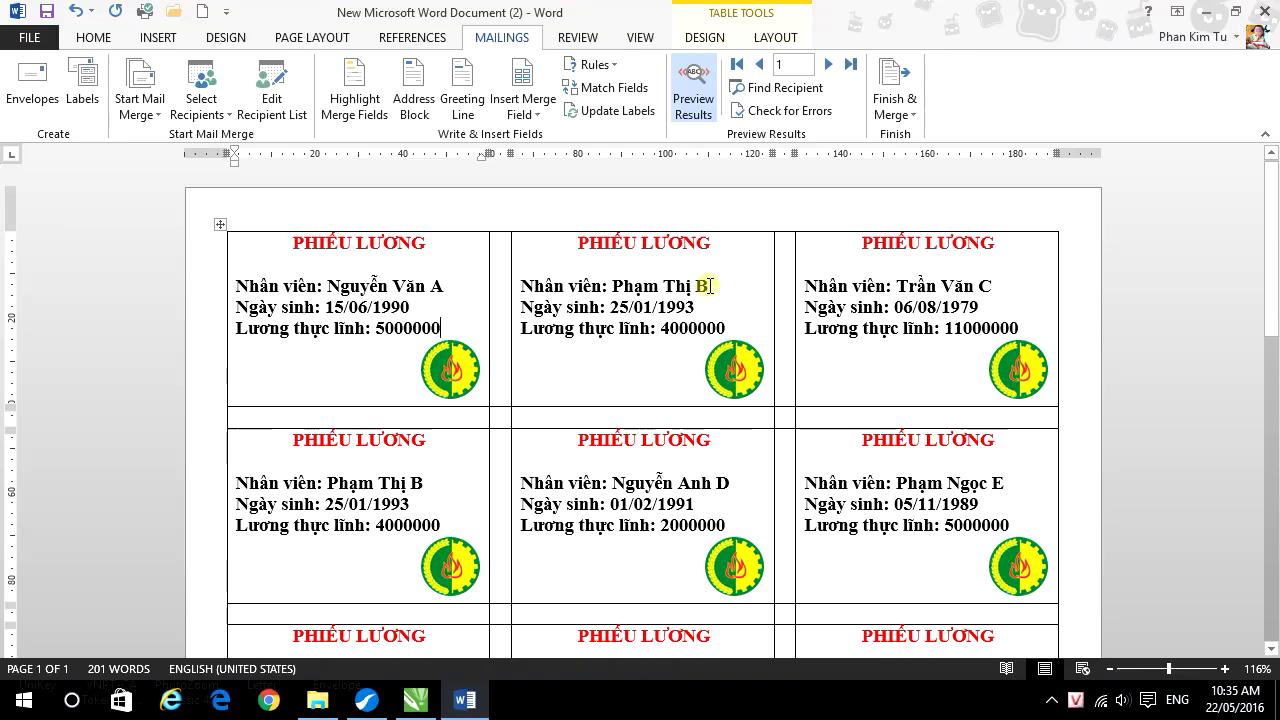
{"action": "scroll", "coordinate": [624, 340], "scroll_direction": "down", "scroll_amount": 4}
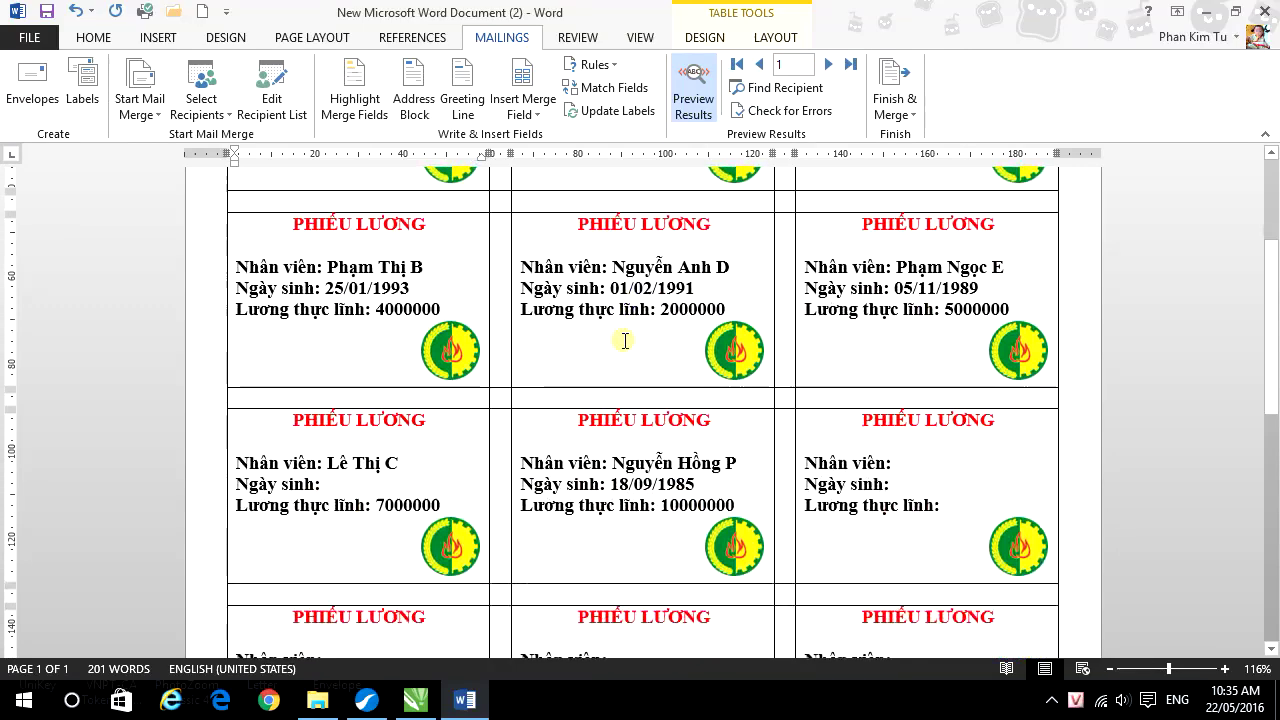
{"action": "scroll", "coordinate": [624, 342], "scroll_direction": "up", "scroll_amount": 4}
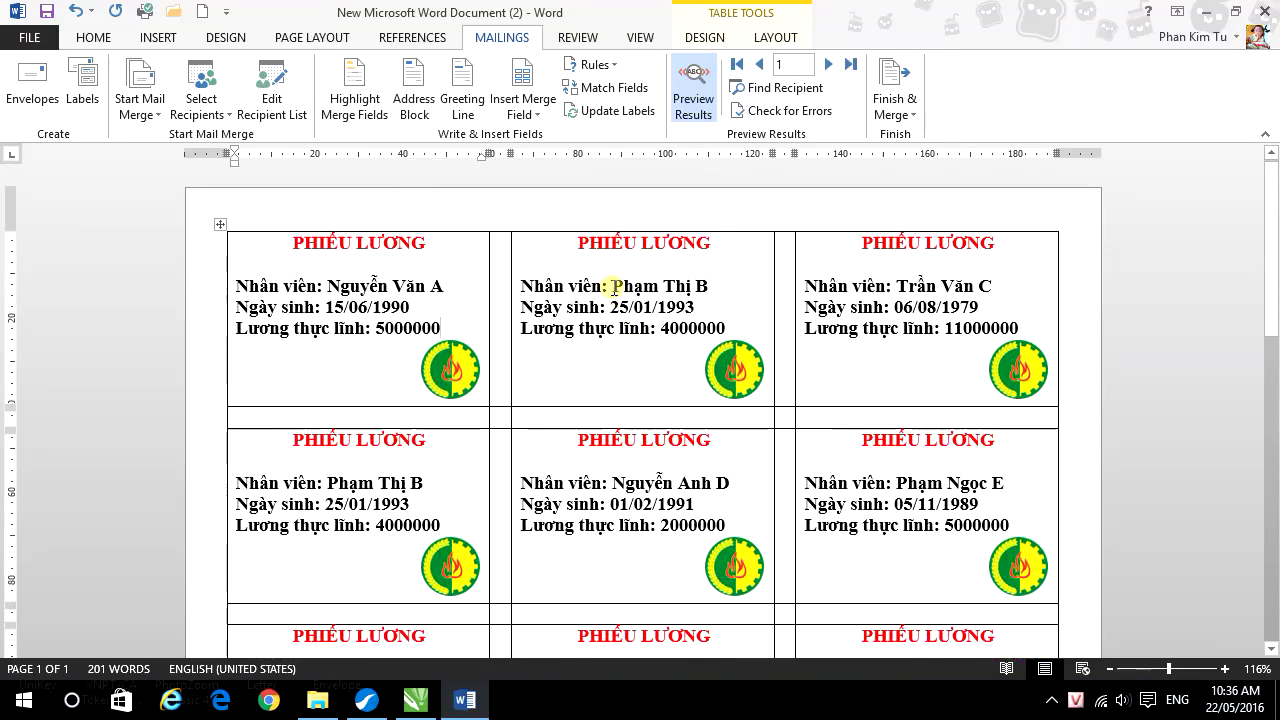
{"action": "left_click_drag", "start_coordinate": [445, 286], "coordinate": [440, 320]}
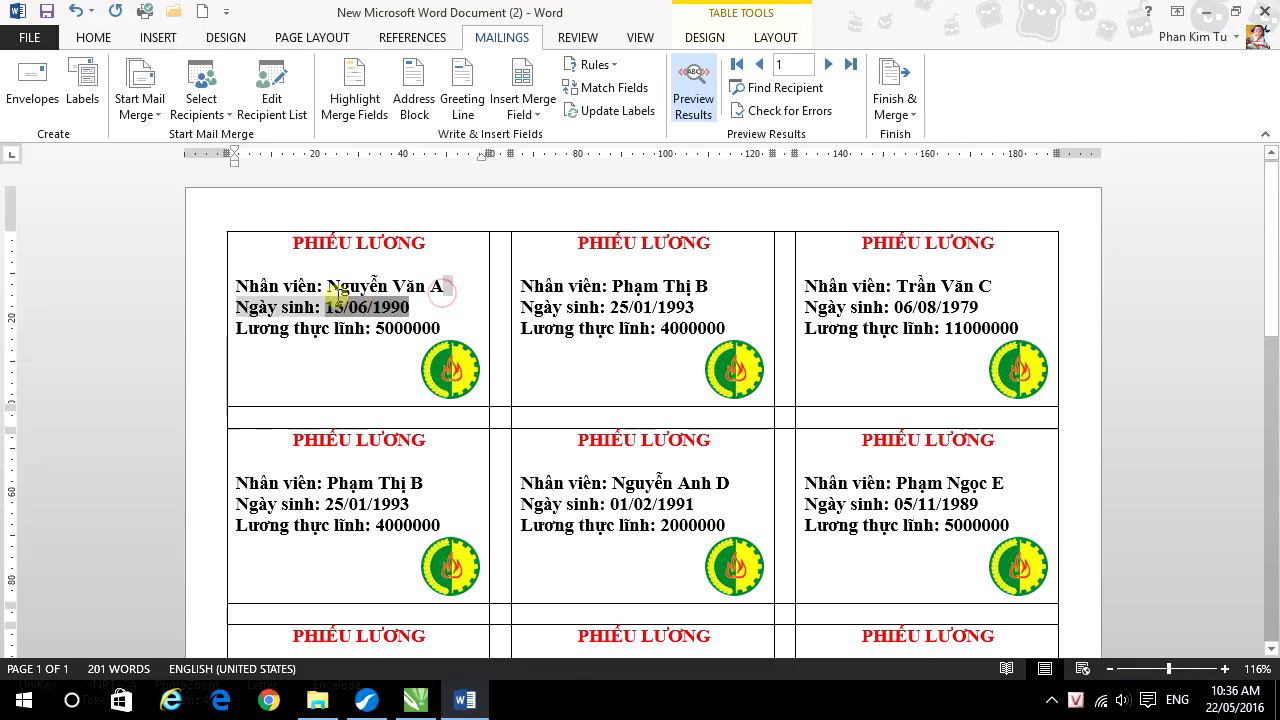
{"action": "left_click", "coordinate": [690, 287]}
{"action": "left_click", "coordinate": [715, 287]}
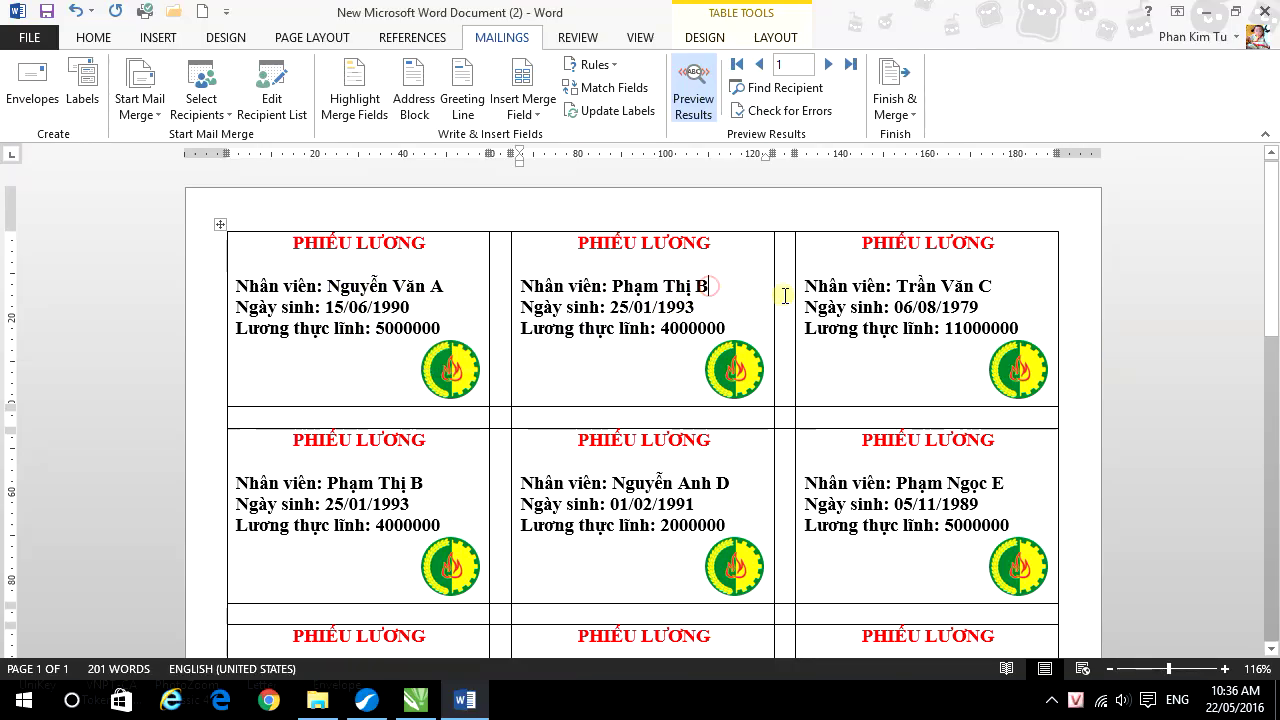
{"action": "left_click", "coordinate": [993, 288]}
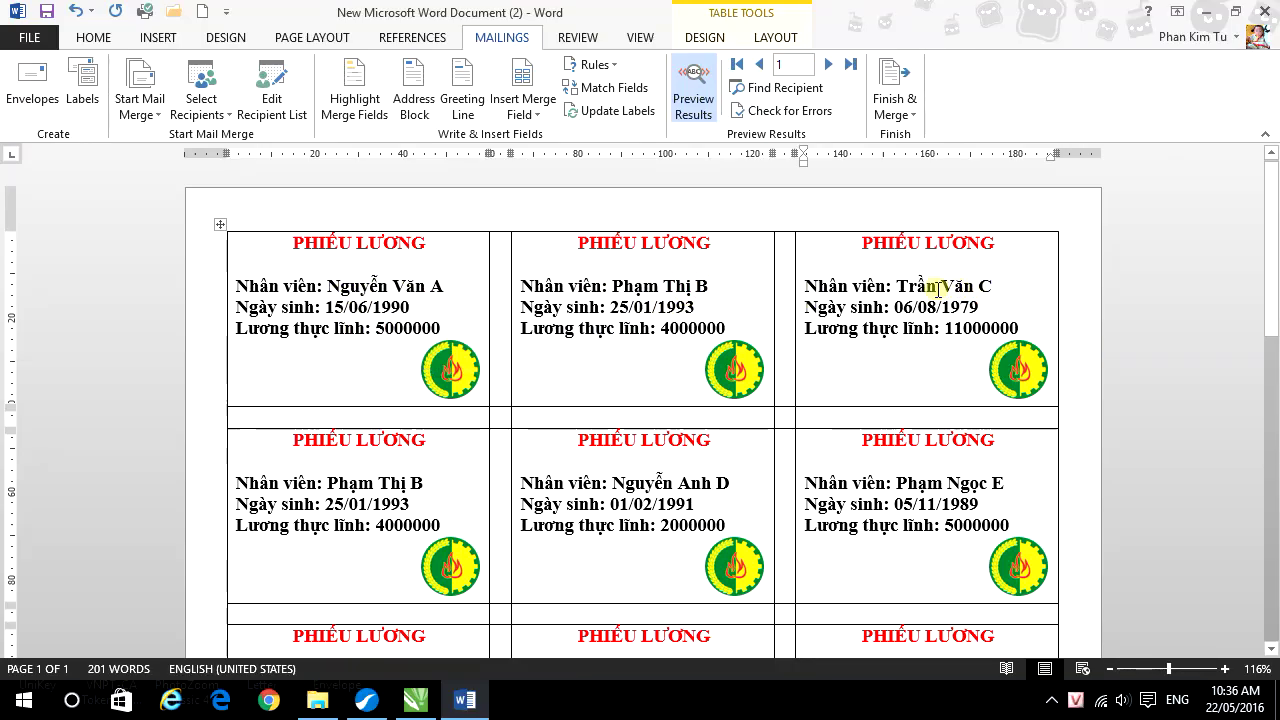
{"action": "left_click", "coordinate": [697, 103]}
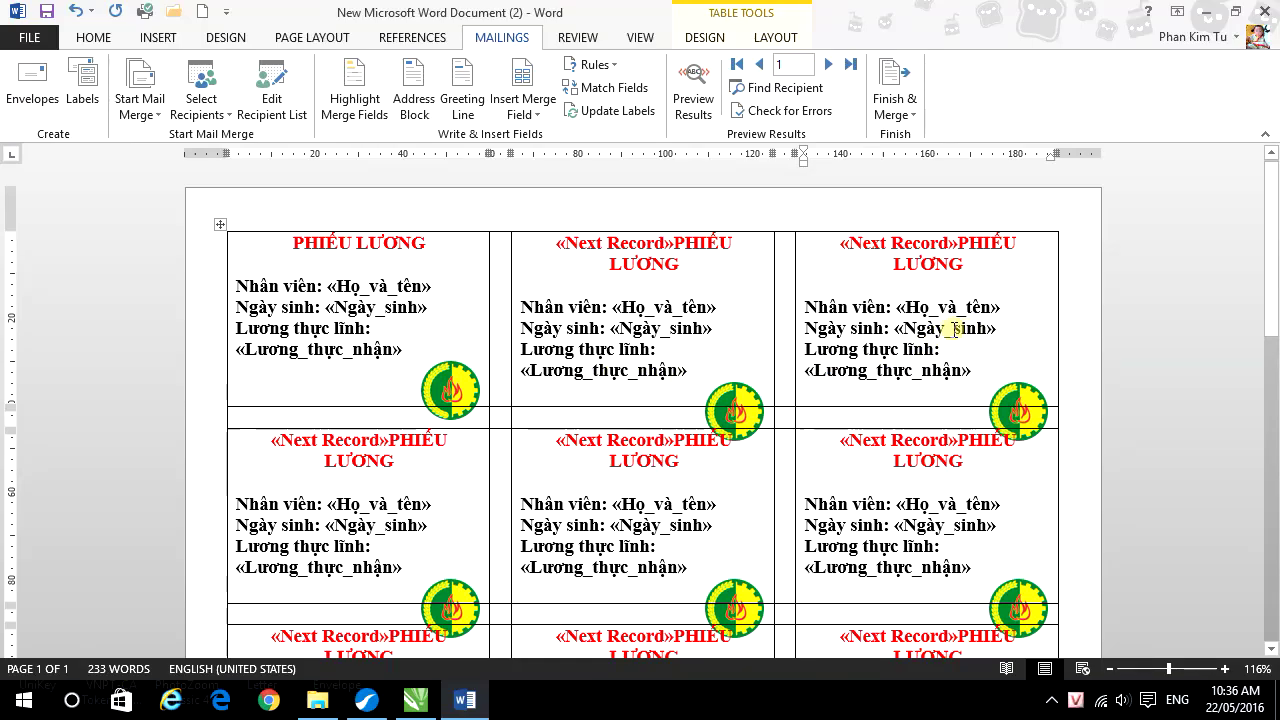
{"action": "left_click", "coordinate": [697, 105]}
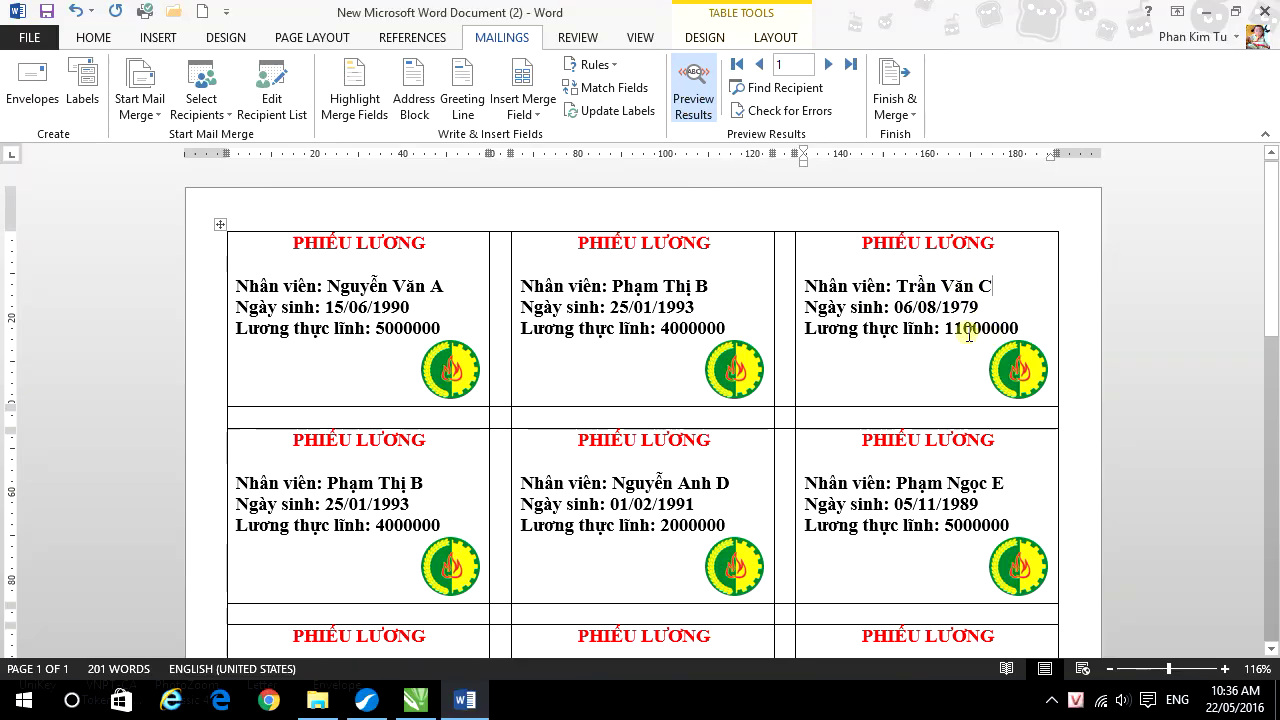
{"action": "scroll", "coordinate": [865, 347], "scroll_direction": "down", "scroll_amount": 1}
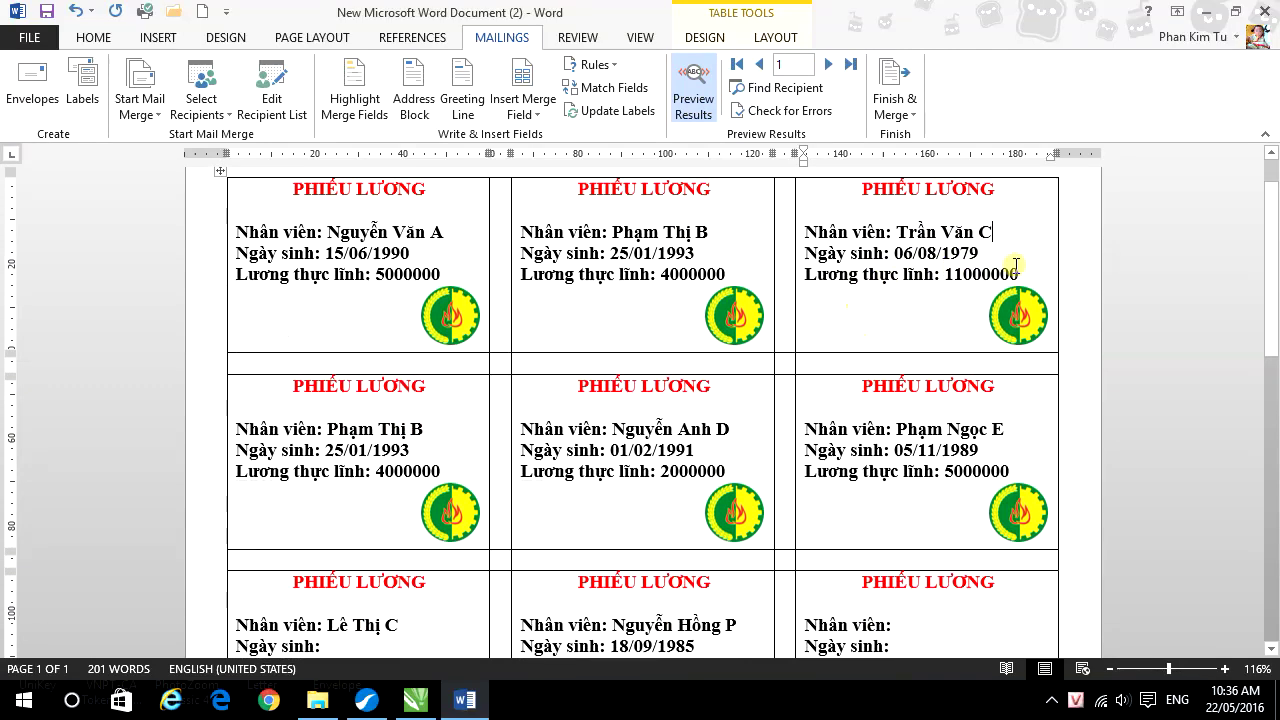
{"action": "scroll", "coordinate": [669, 406], "scroll_direction": "down", "scroll_amount": 1}
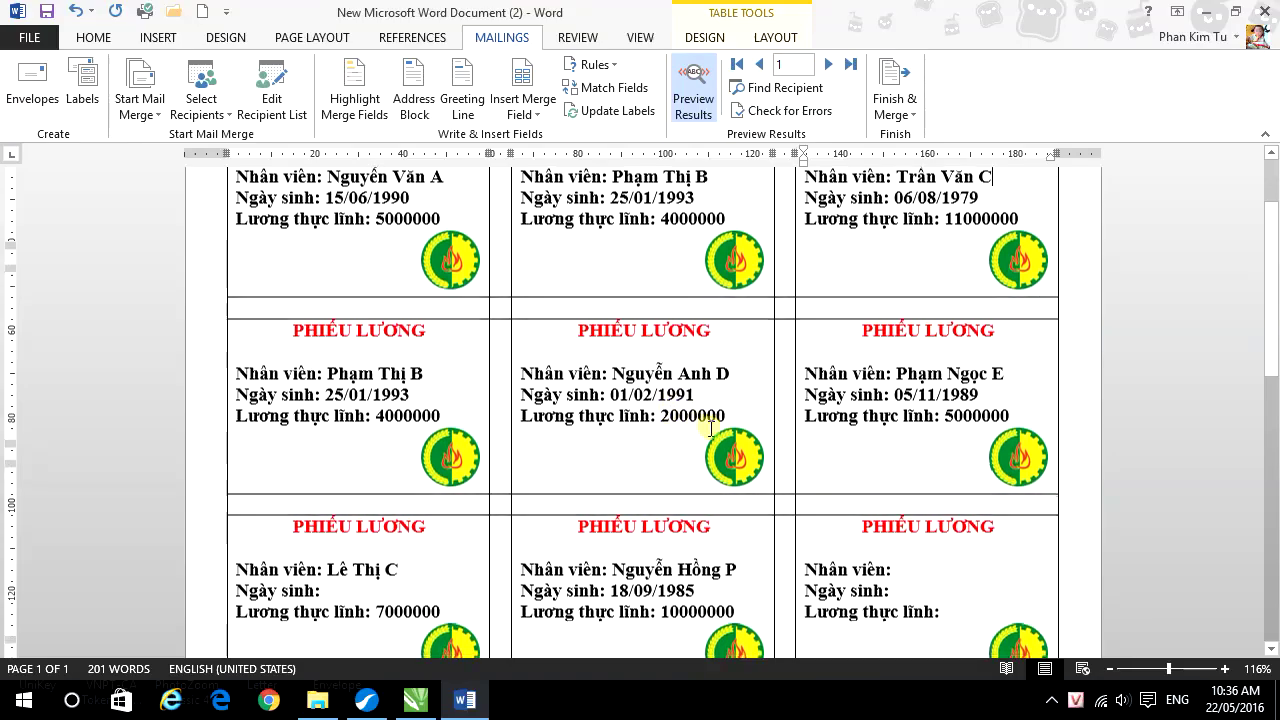
{"action": "scroll", "coordinate": [671, 420], "scroll_direction": "down", "scroll_amount": 3}
{"action": "scroll", "coordinate": [709, 432], "scroll_direction": "up", "scroll_amount": 5}
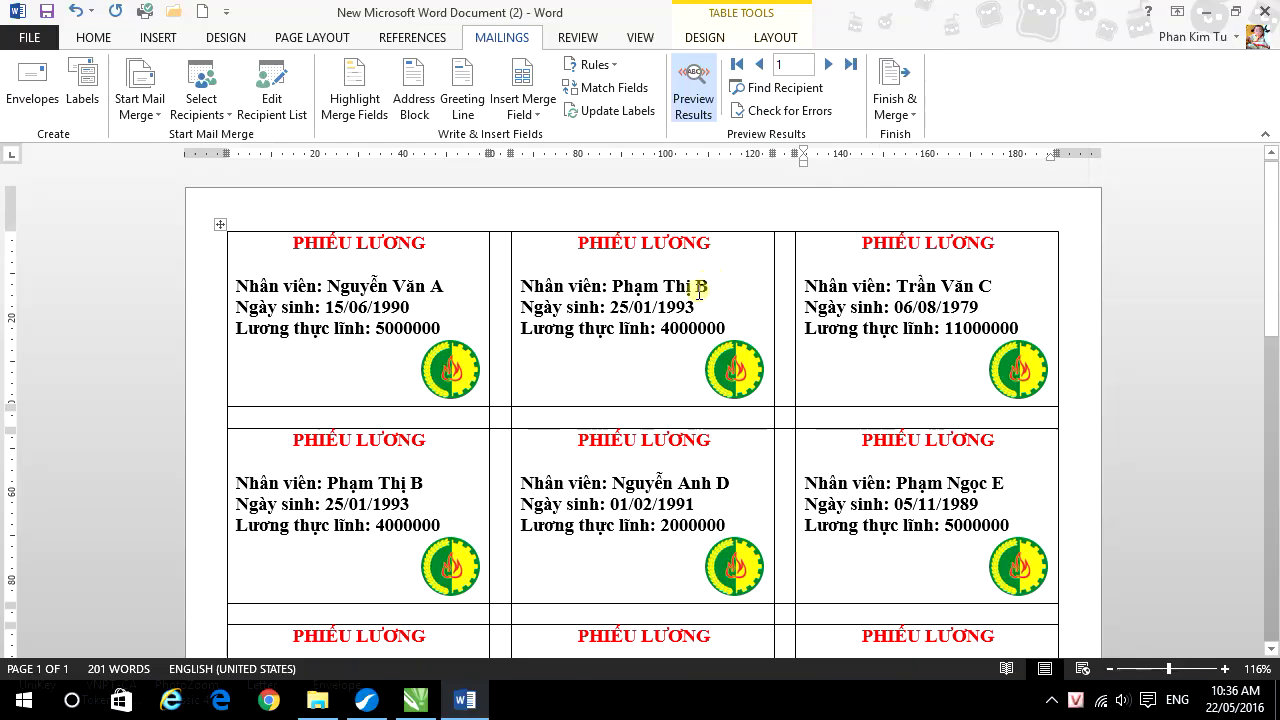
{"action": "left_click", "coordinate": [616, 113]}
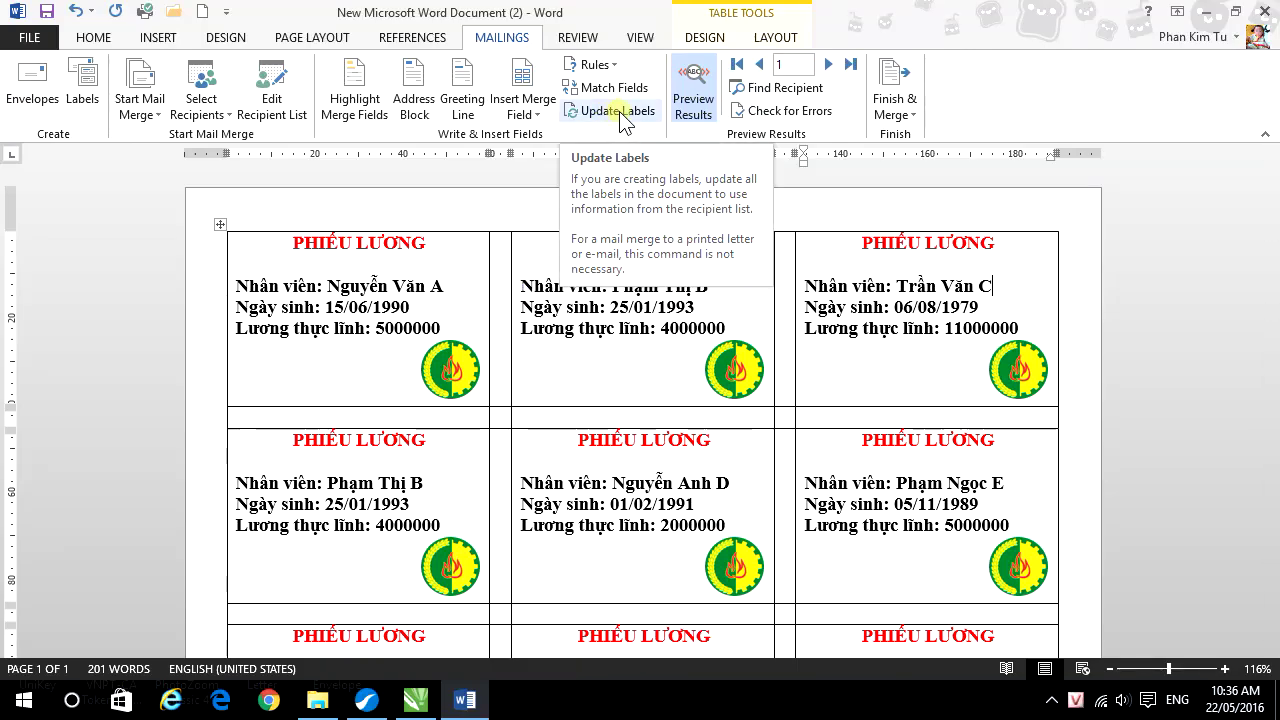
- Add a 'Địa chỉ:' line below the salary and insert the Địa_chỉ merge field
{"action": "left_click", "coordinate": [373, 334]}
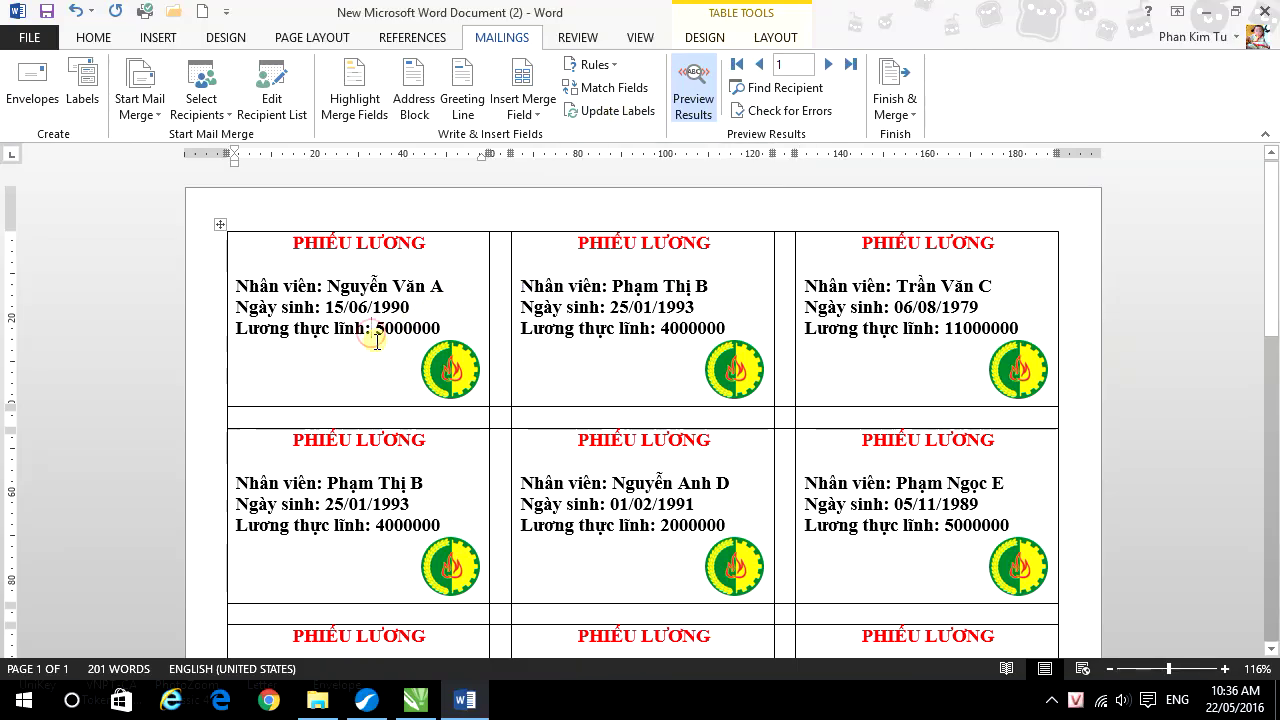
{"action": "key", "text": "Return"}
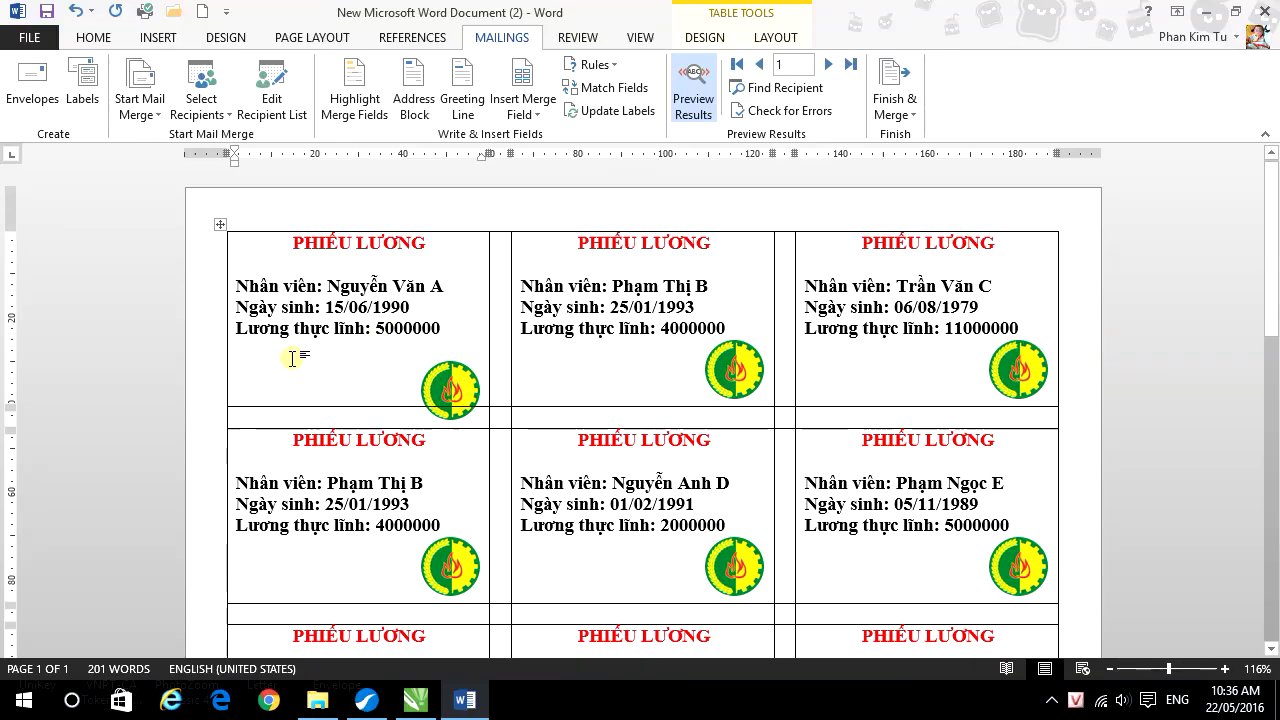
{"action": "type", "text": "Địa chỉ"}
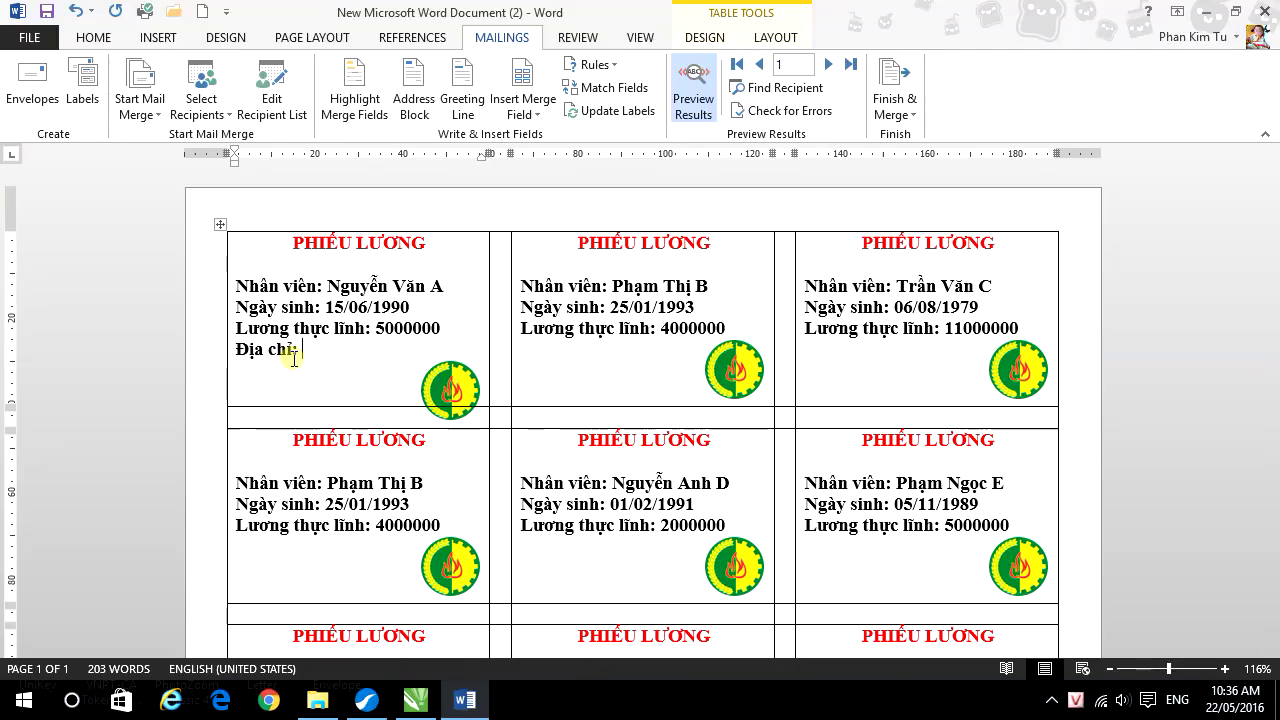
{"action": "type", "text": ":"}
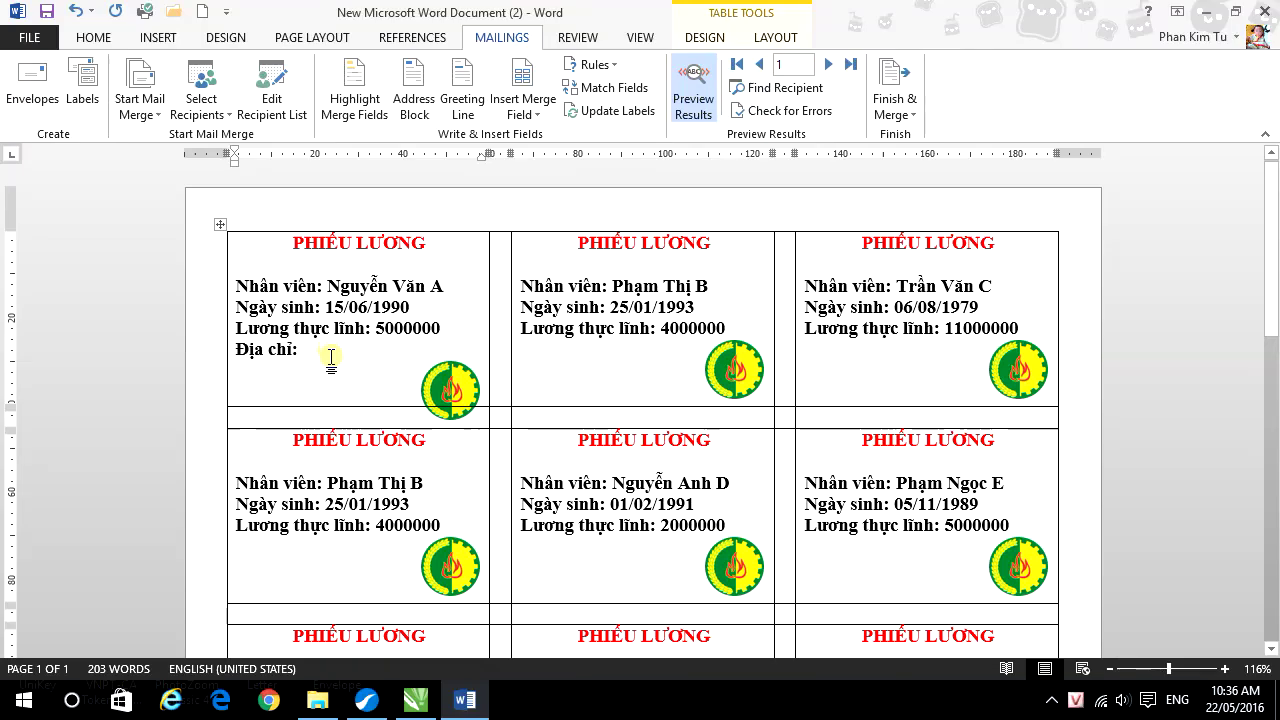
{"action": "left_click", "coordinate": [524, 108]}
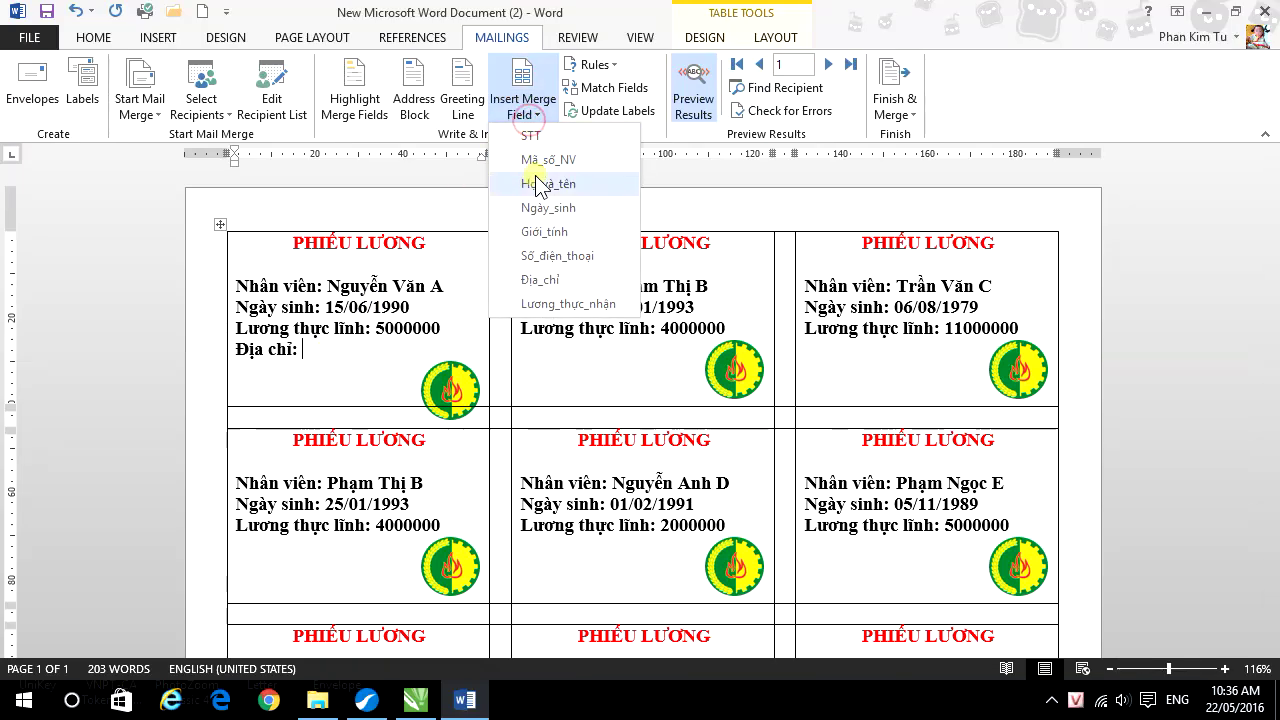
{"action": "left_click", "coordinate": [540, 278]}
- Shrink the logo beside the PHIẾU LƯƠNG title, then use Update Labels to copy the layout
{"action": "left_click", "coordinate": [463, 388]}
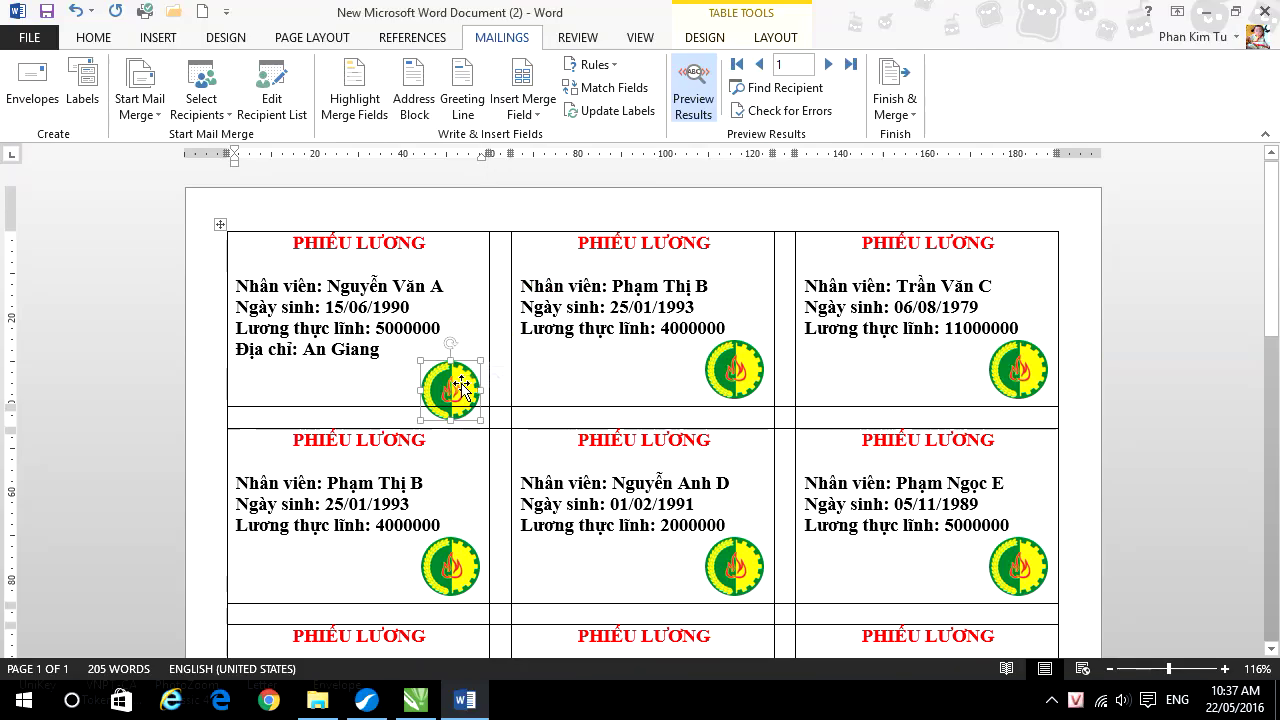
{"action": "left_click_drag", "start_coordinate": [463, 385], "coordinate": [465, 255]}
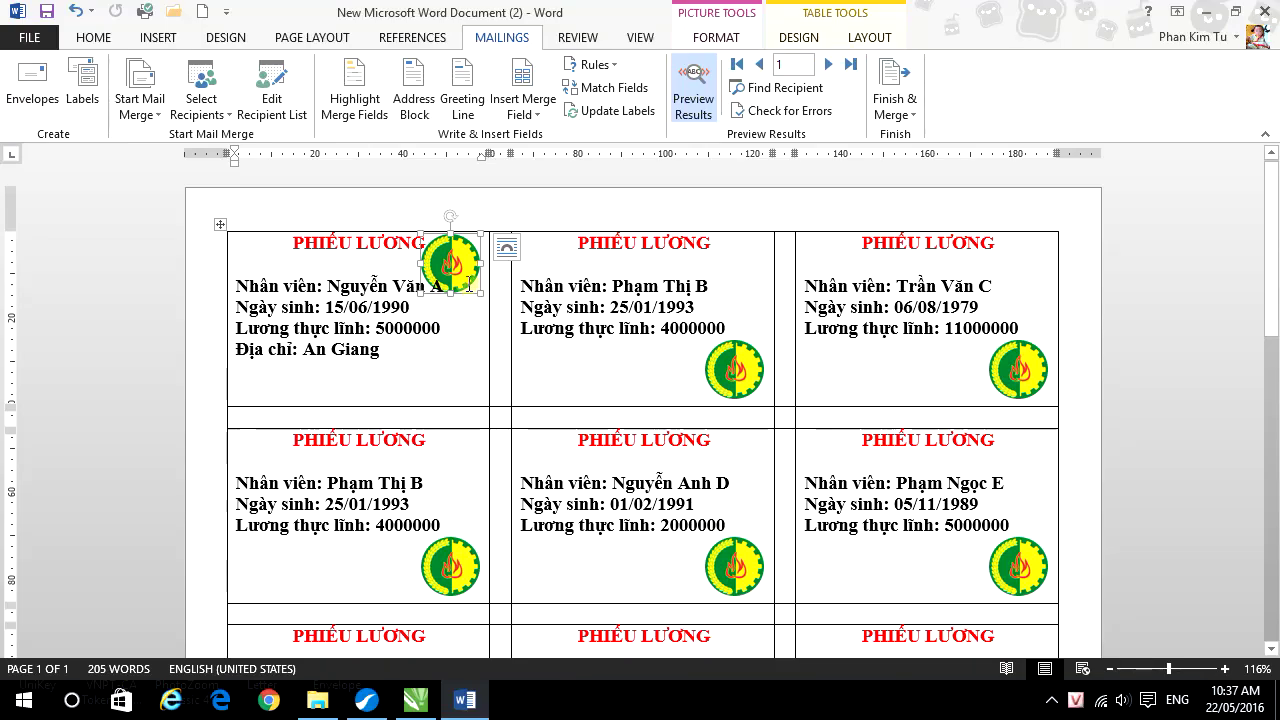
{"action": "left_click_drag", "start_coordinate": [480, 292], "coordinate": [466, 277]}
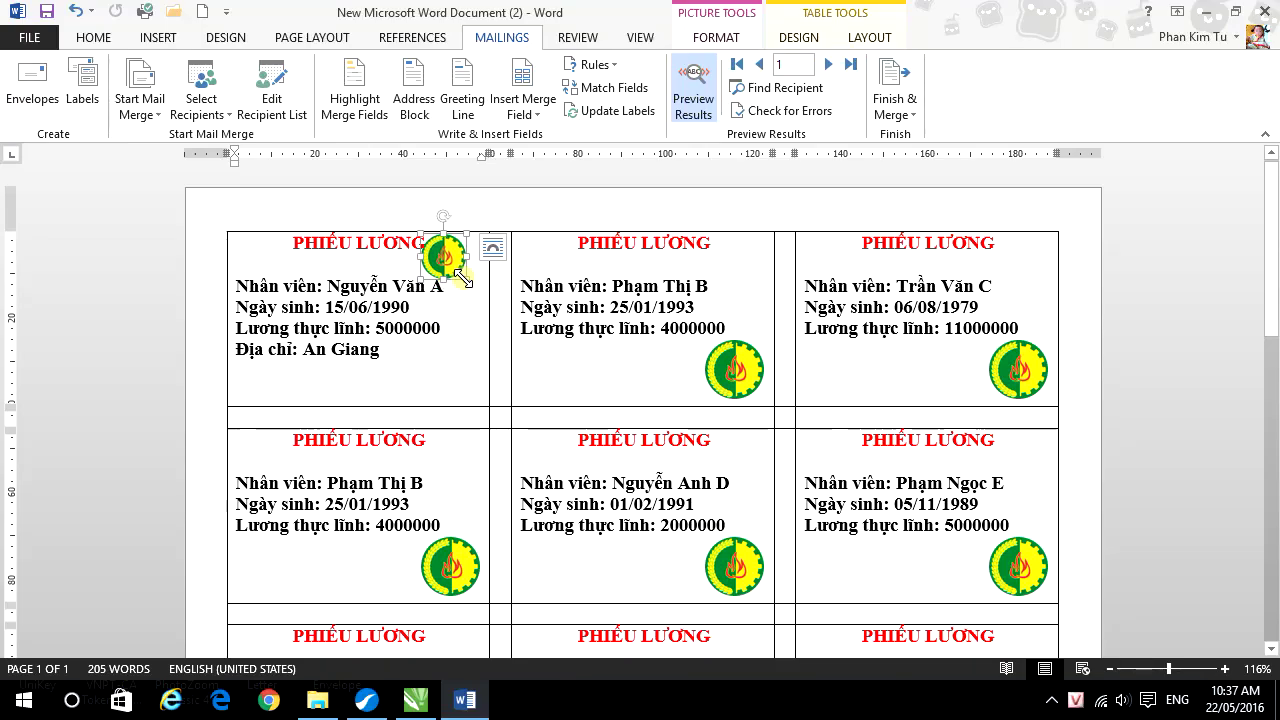
{"action": "left_click", "coordinate": [470, 326]}
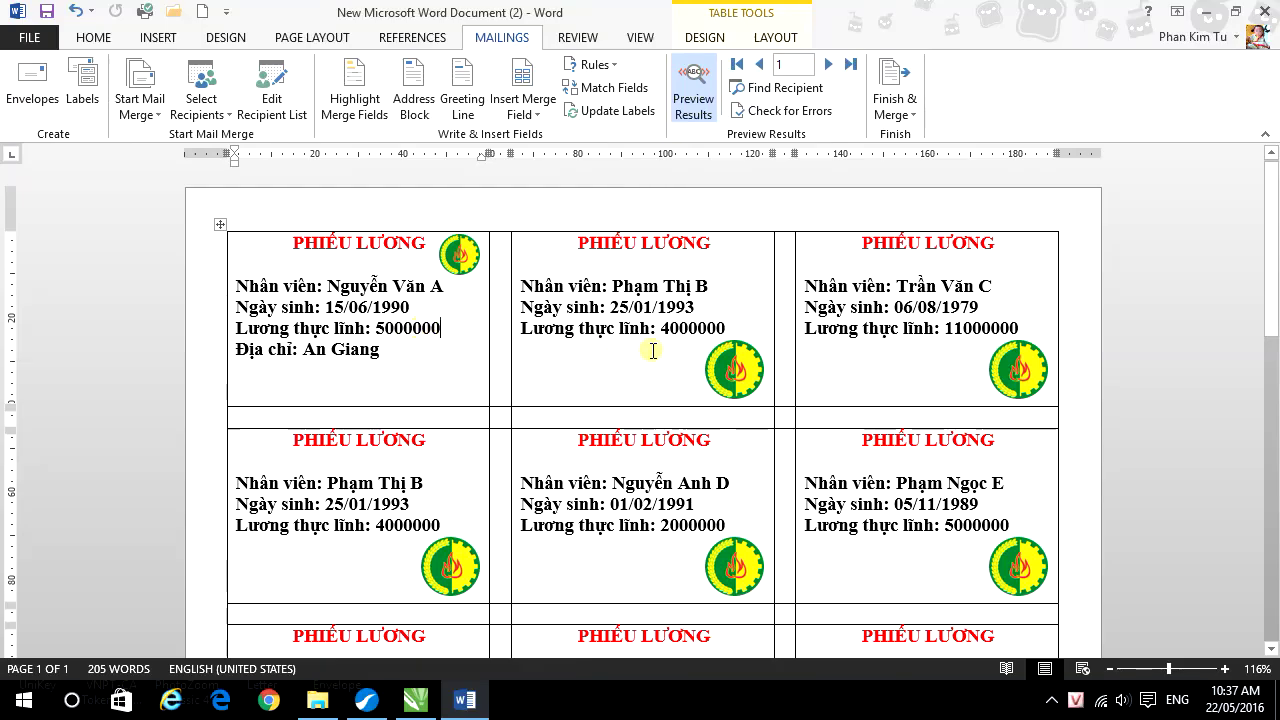
{"action": "left_click", "coordinate": [605, 111]}
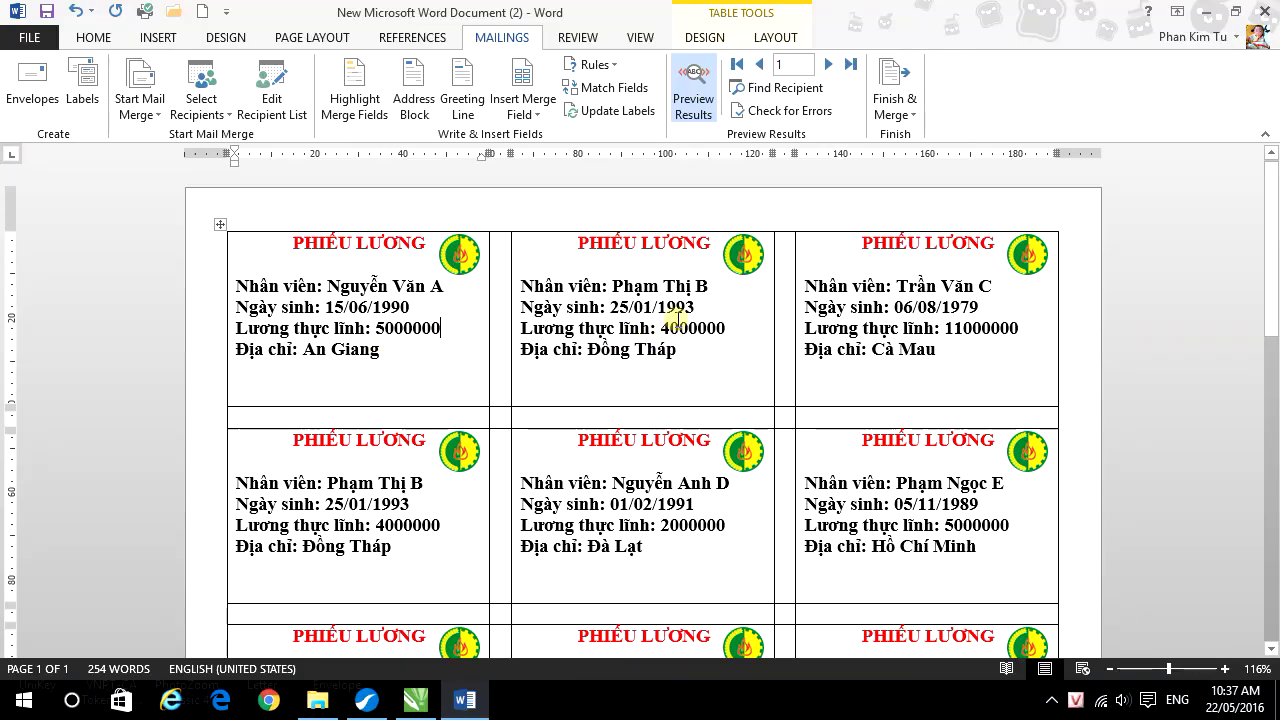
{"action": "left_click", "coordinate": [880, 115]}
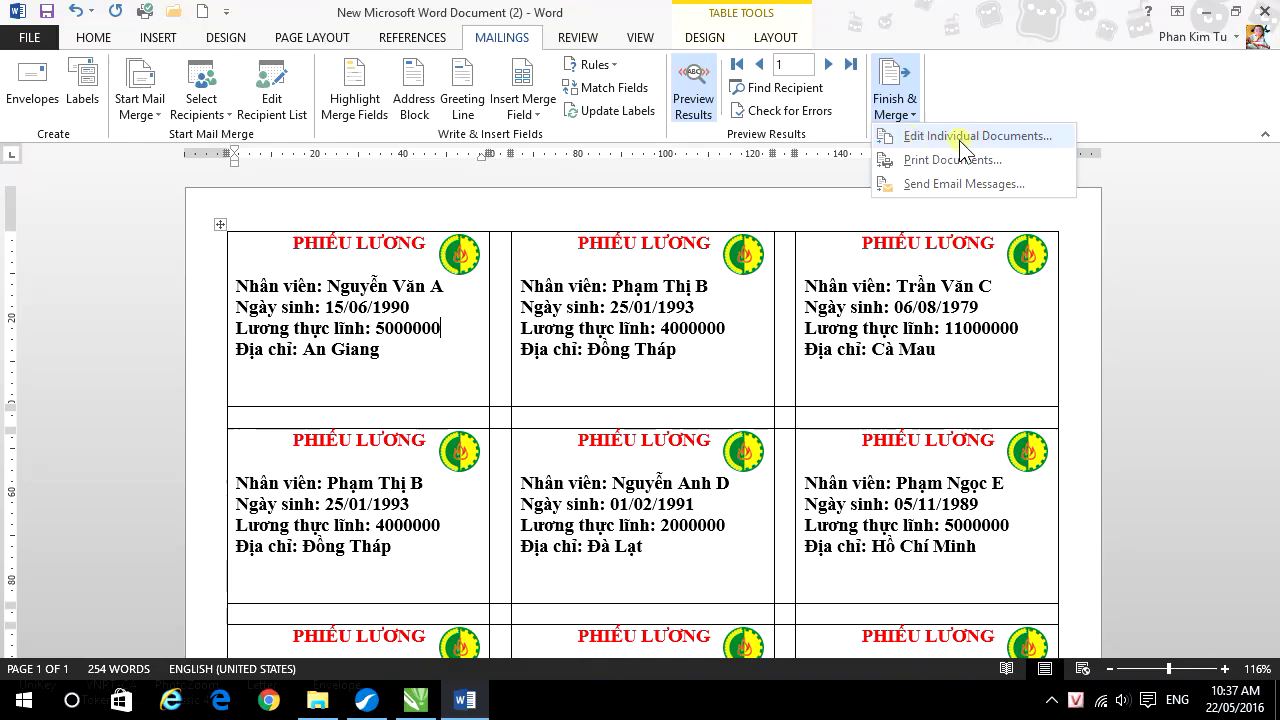
{"action": "left_click", "coordinate": [927, 145]}
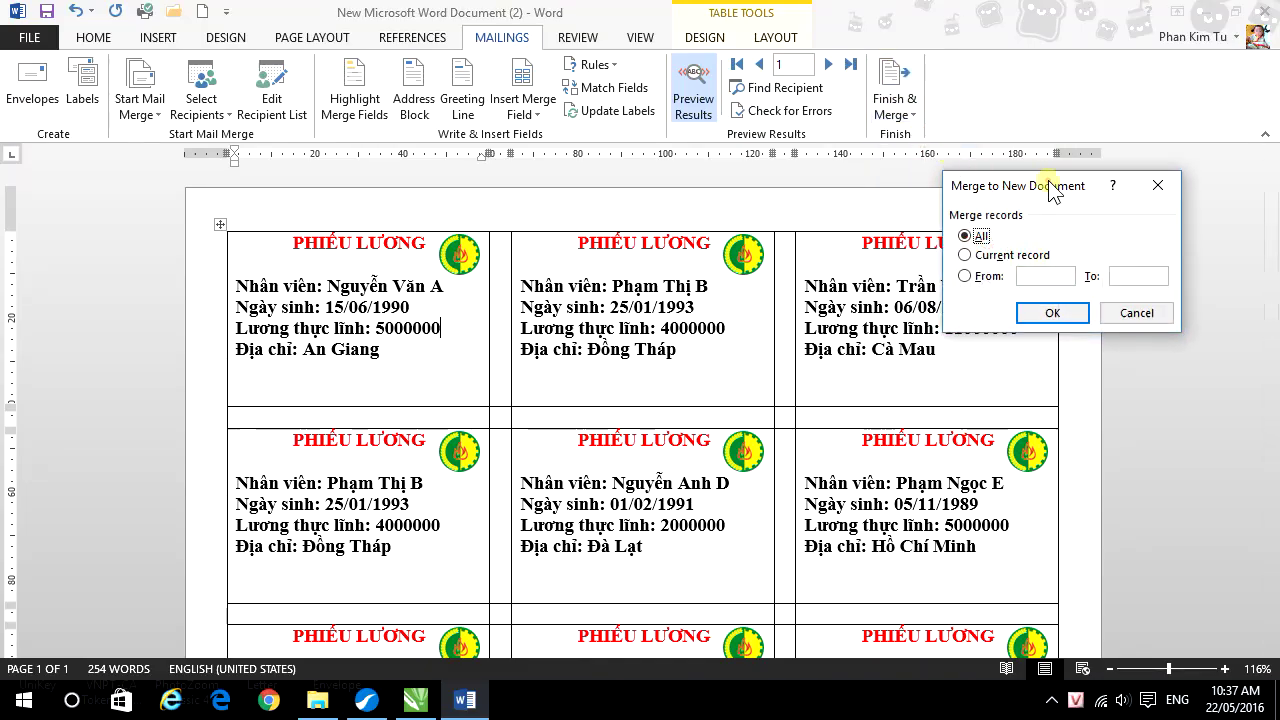
{"action": "left_click", "coordinate": [945, 243]}
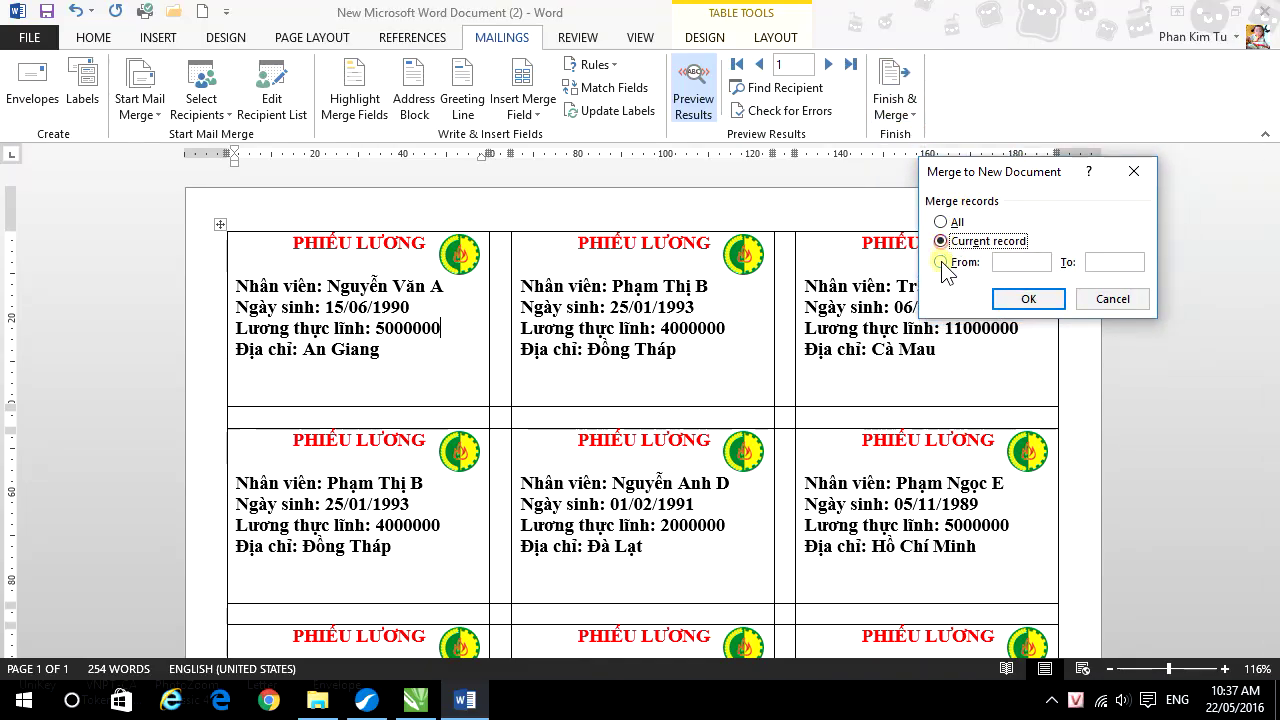
{"action": "left_click", "coordinate": [940, 221]}
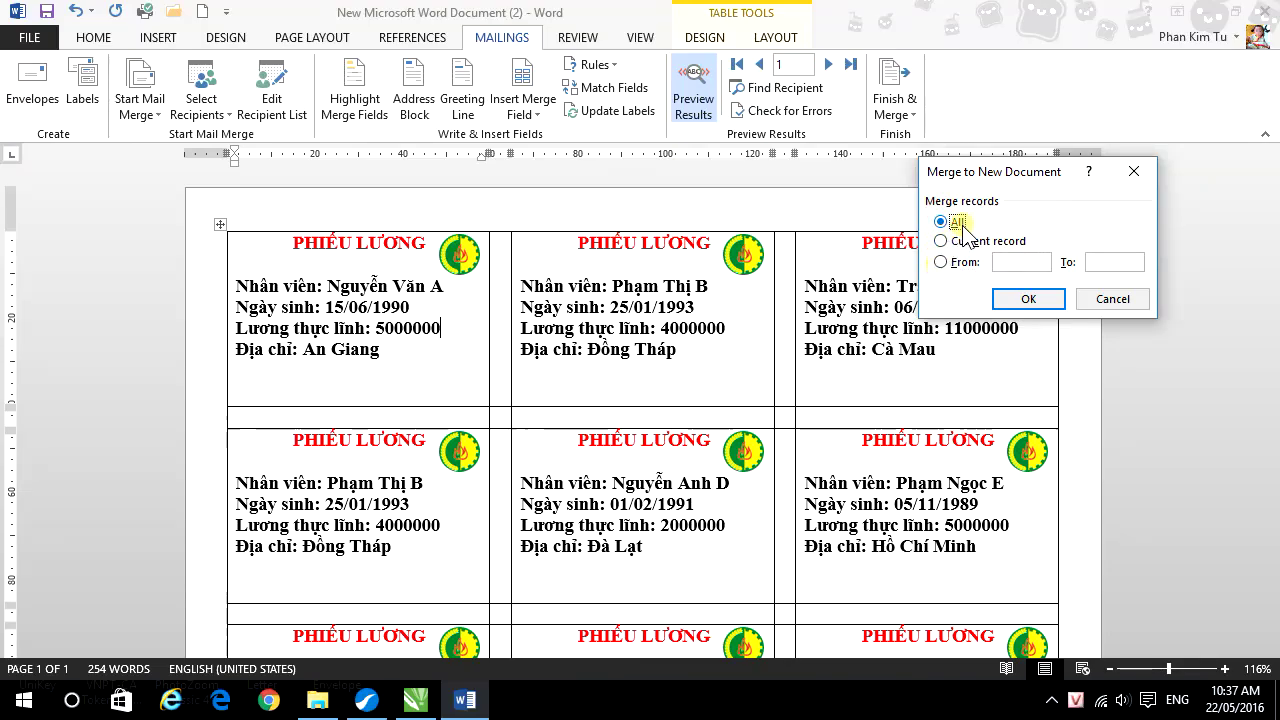
{"action": "left_click", "coordinate": [941, 242]}
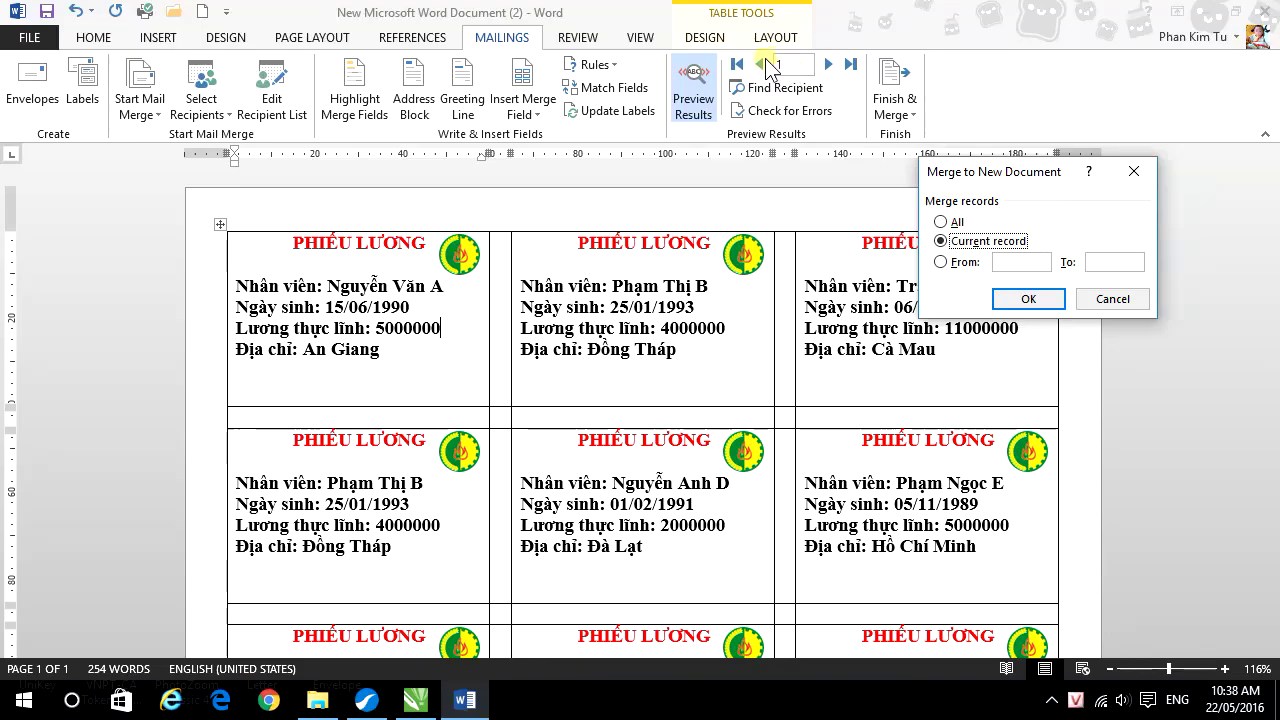
{"action": "left_click", "coordinate": [941, 262]}
{"action": "left_click", "coordinate": [1001, 263]}
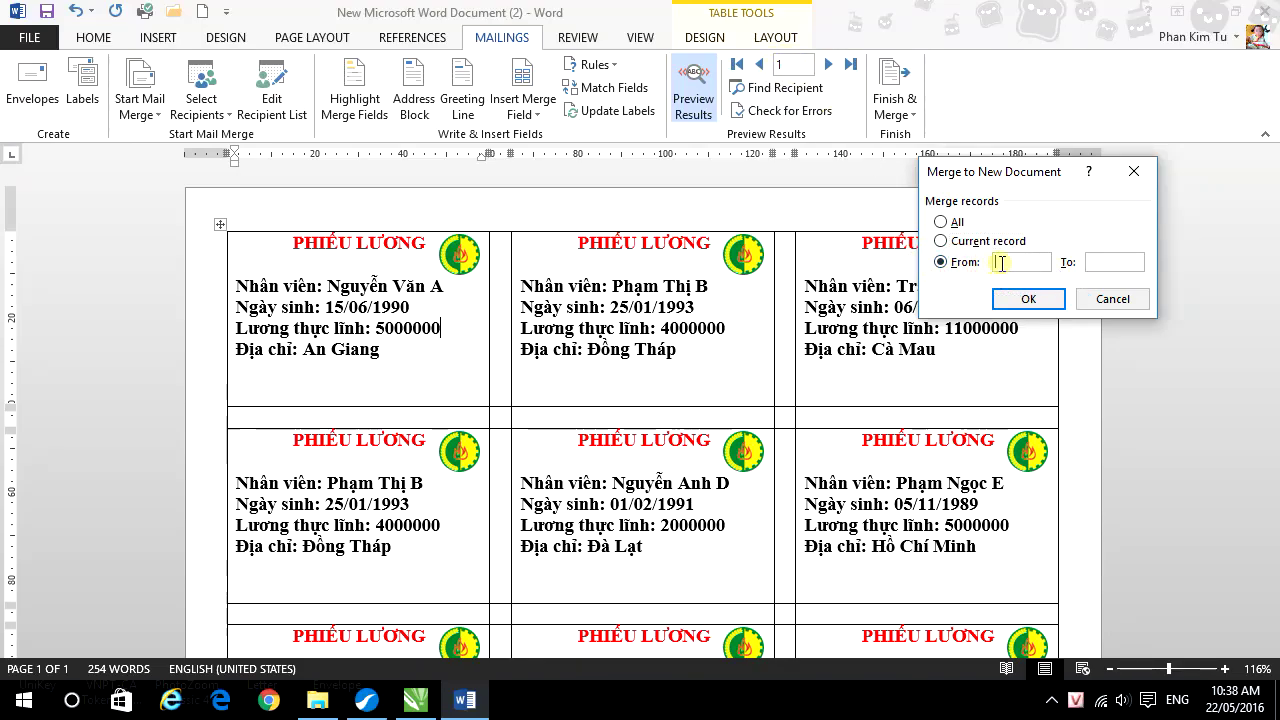
{"action": "left_click", "coordinate": [1012, 263]}
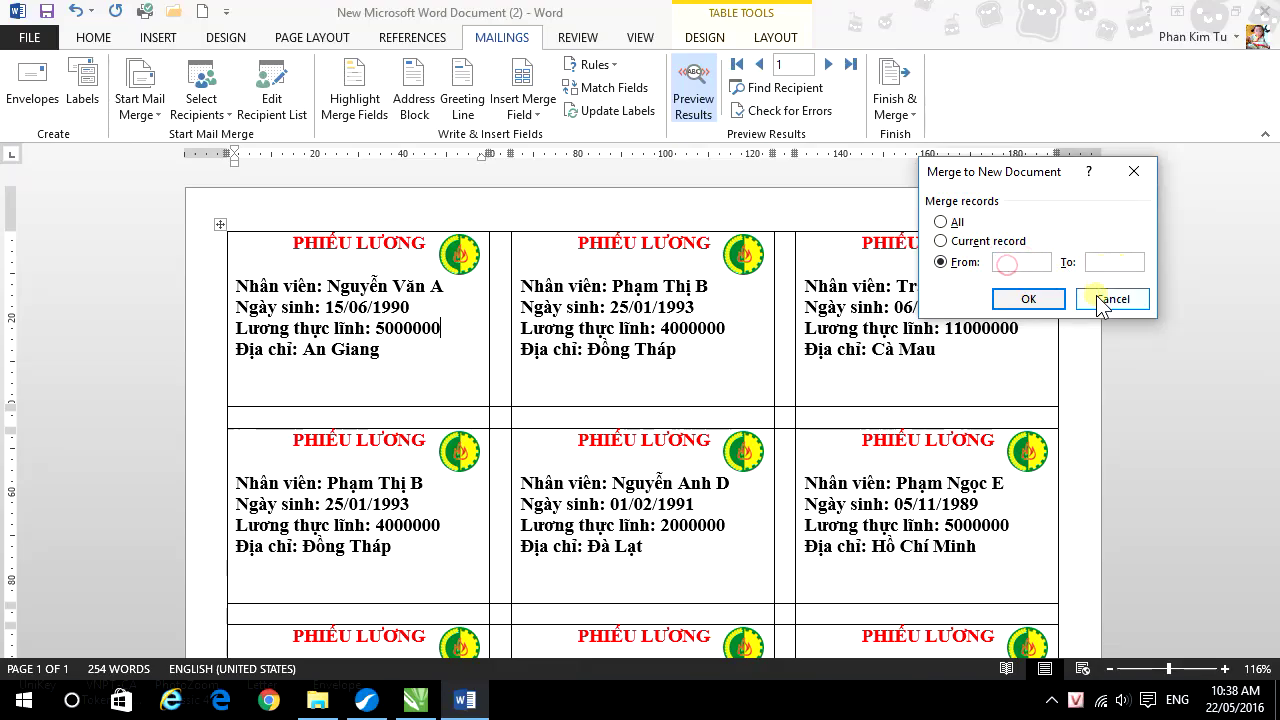
{"action": "left_click", "coordinate": [1106, 305]}
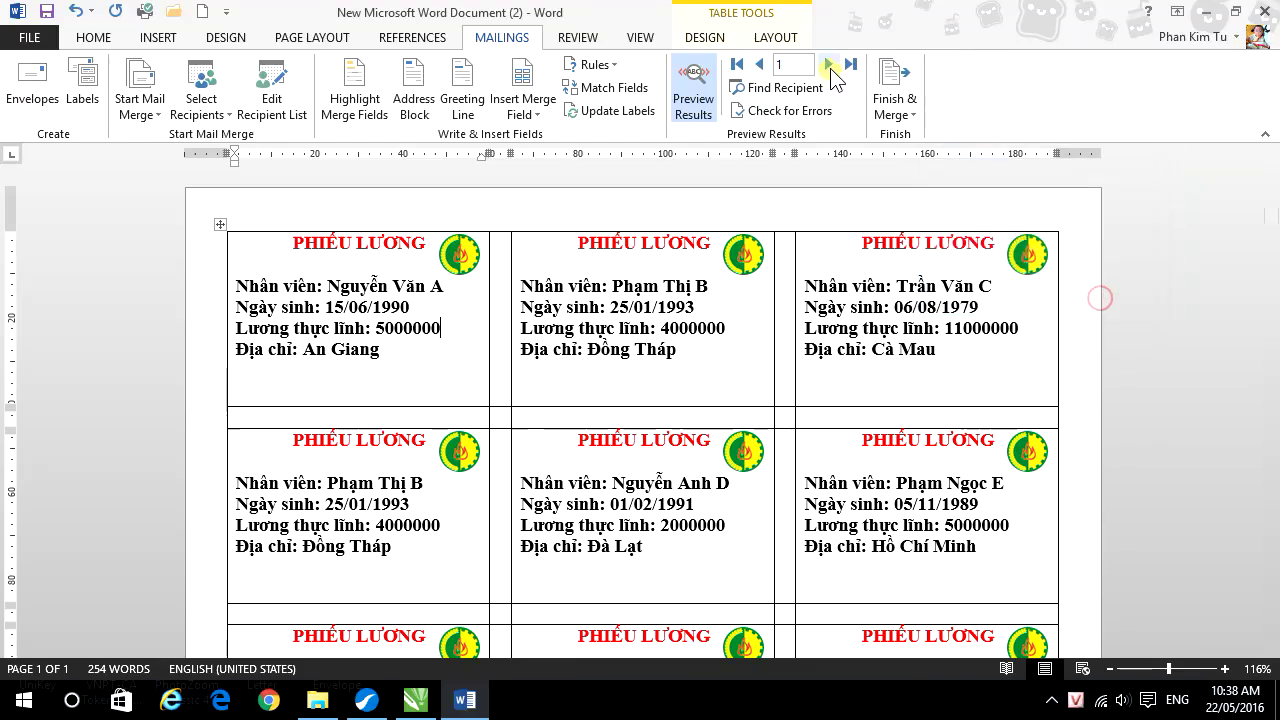
- Step the preview forward three records and back two
{"action": "left_click", "coordinate": [828, 64]}
{"action": "left_click", "coordinate": [828, 64]}
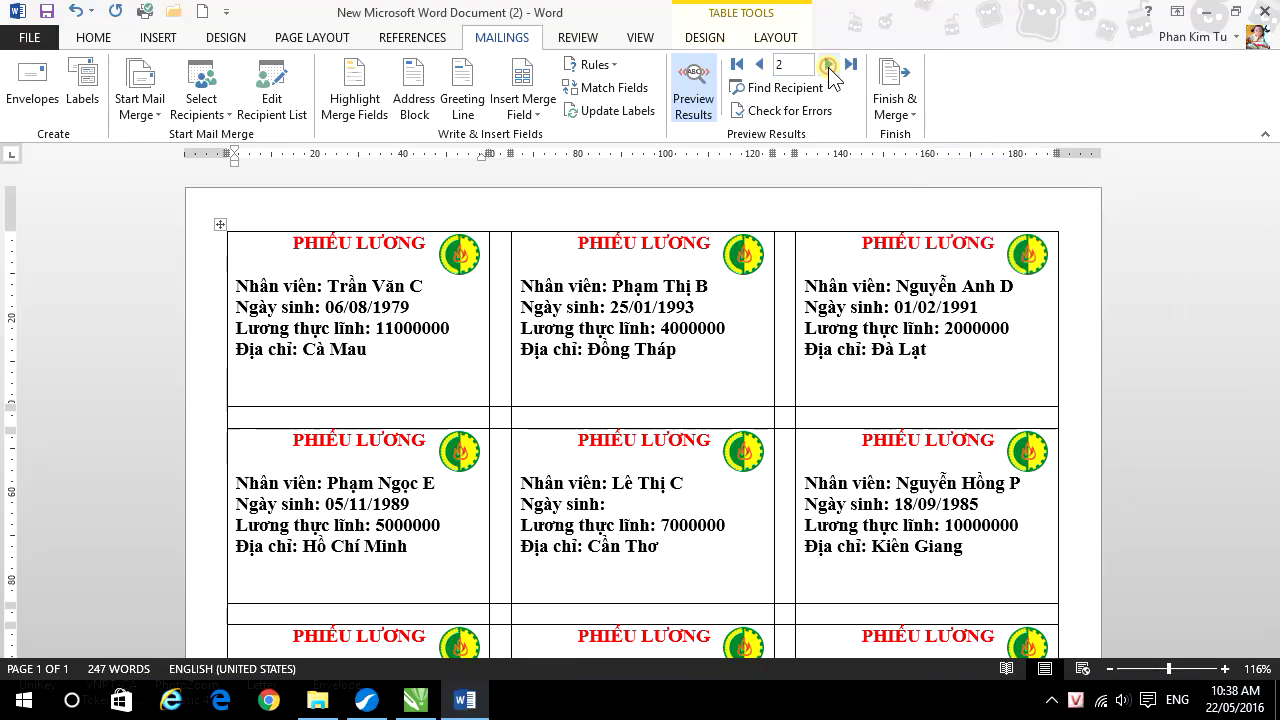
{"action": "left_click", "coordinate": [828, 64]}
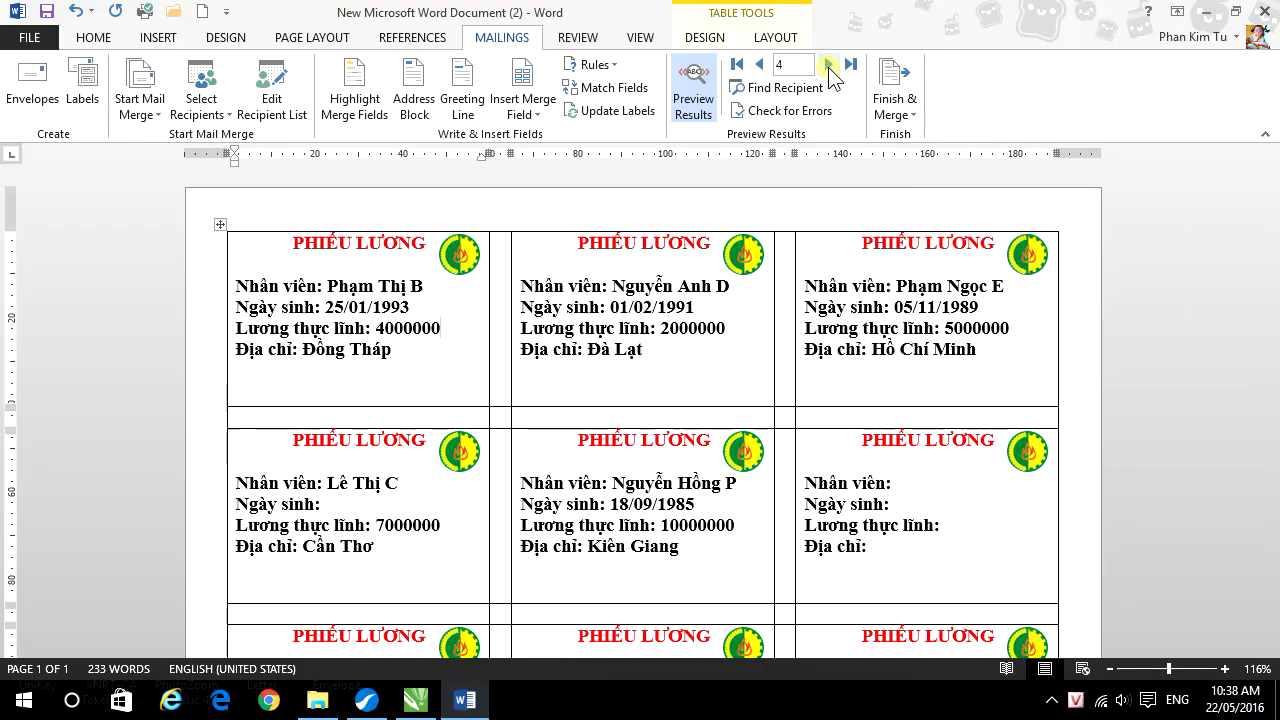
{"action": "left_click", "coordinate": [759, 64]}
{"action": "left_click", "coordinate": [759, 64]}
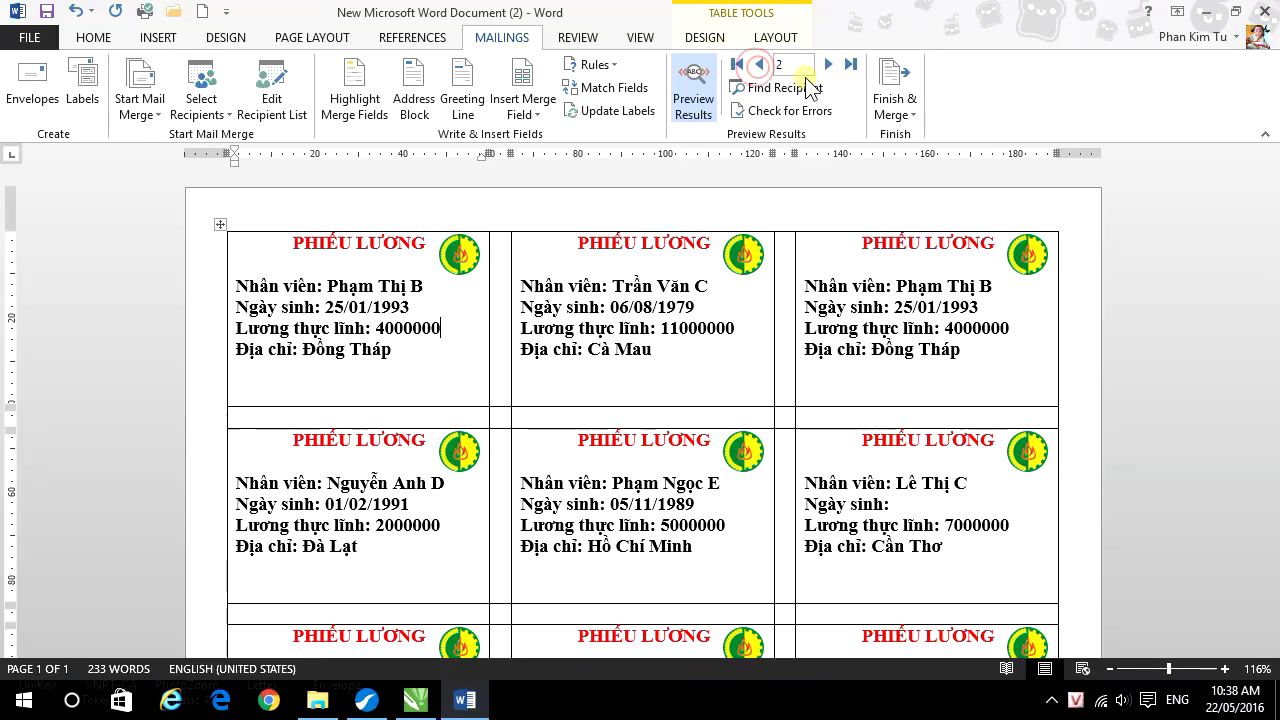
- Merge All records into a new document via Finish & Merge > Edit Individual Documents
{"action": "left_click", "coordinate": [905, 112]}
{"action": "left_click", "coordinate": [935, 136]}
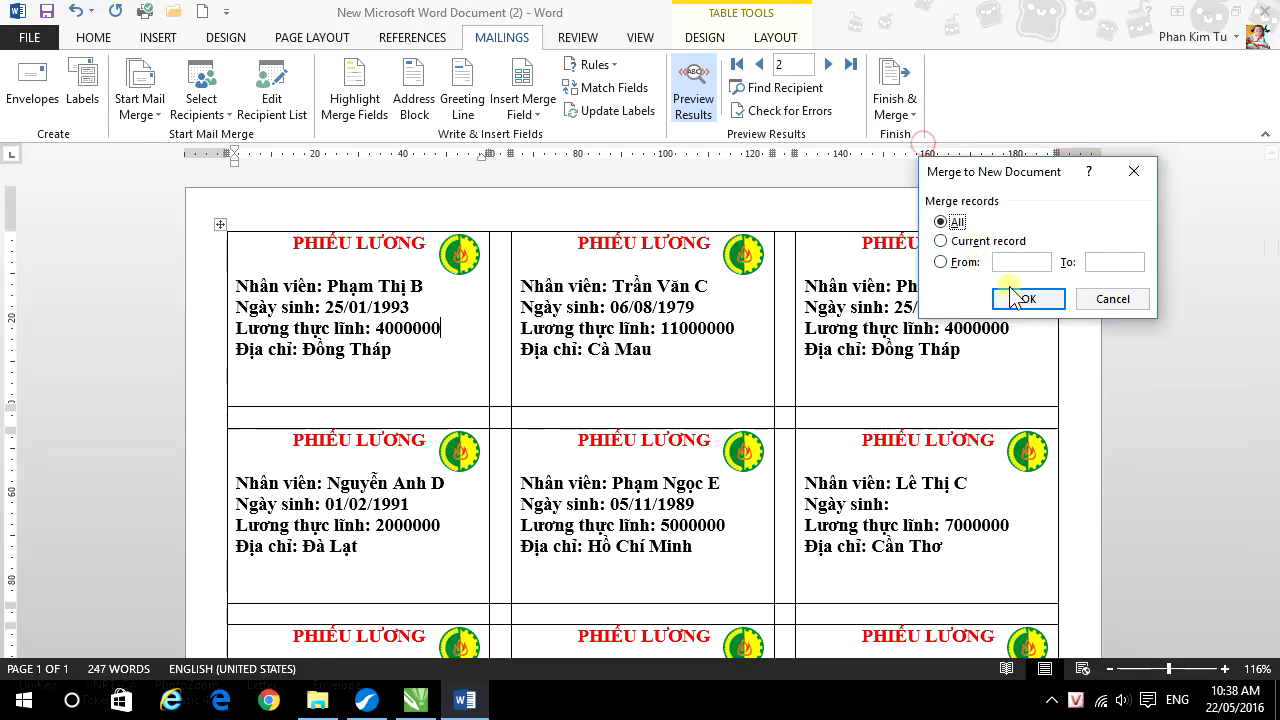
{"action": "left_click", "coordinate": [1017, 260]}
{"action": "left_click", "coordinate": [940, 262]}
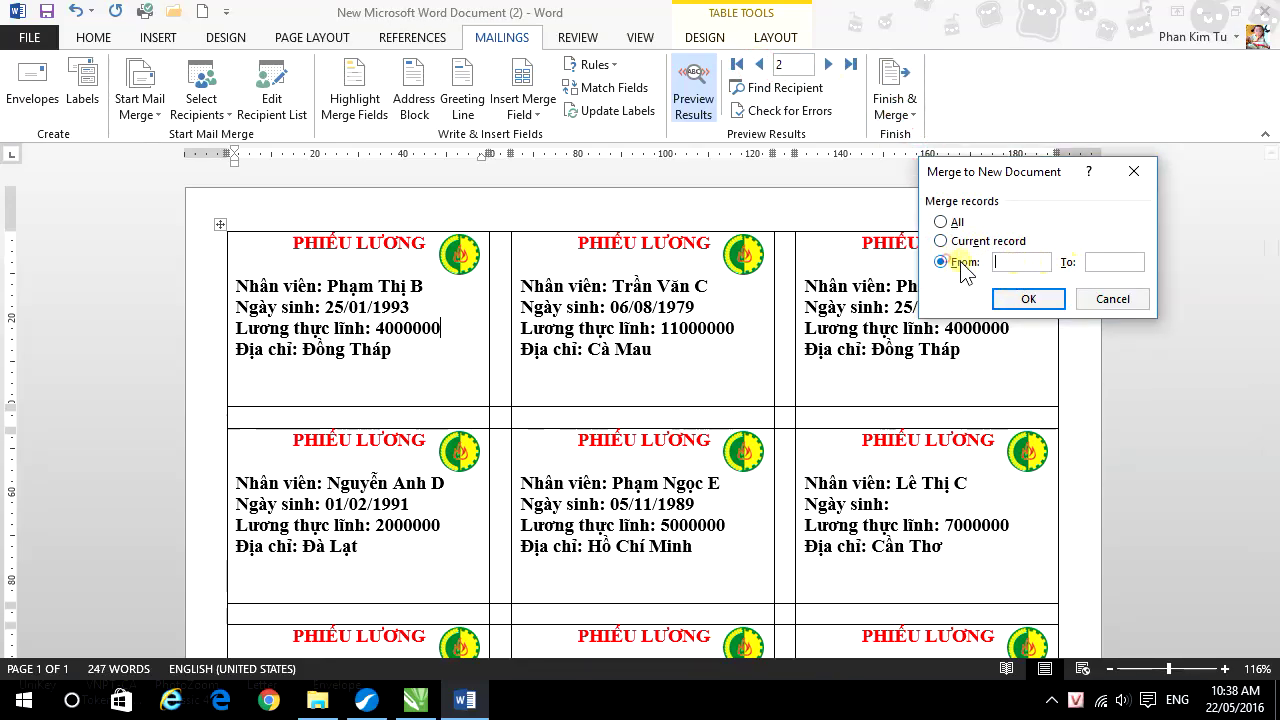
{"action": "left_click", "coordinate": [1013, 260]}
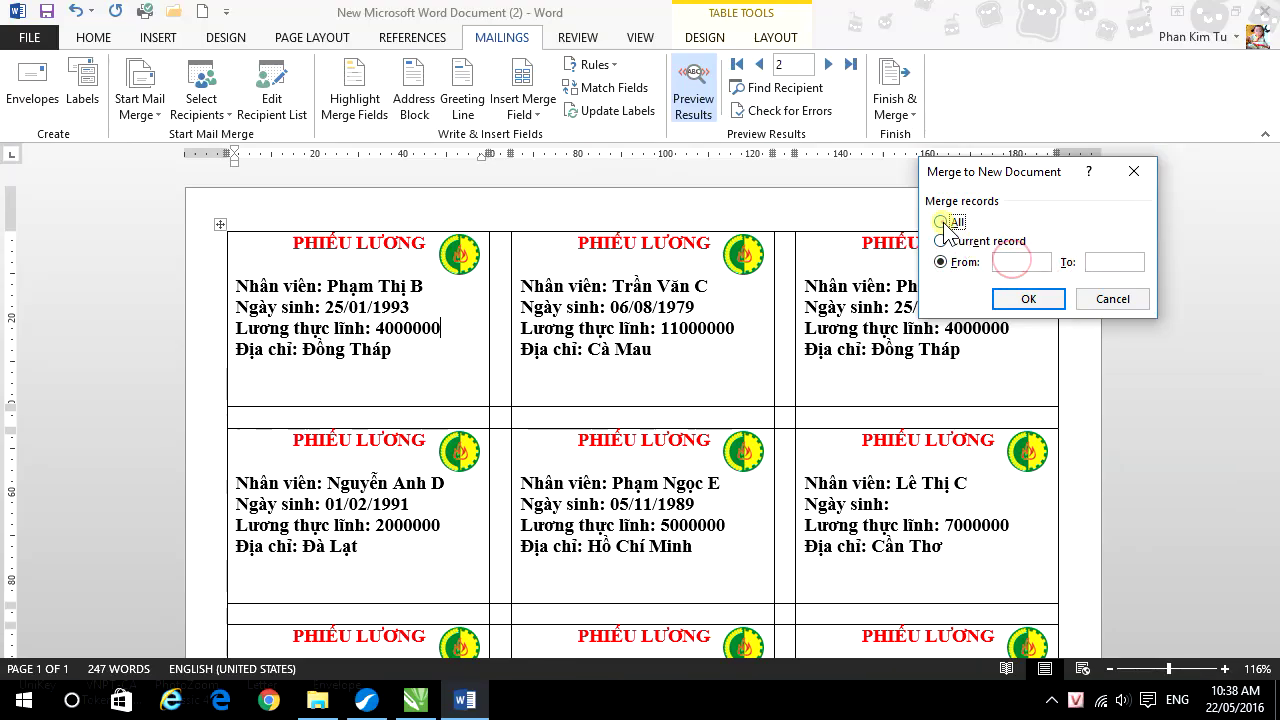
{"action": "left_click", "coordinate": [1012, 297]}
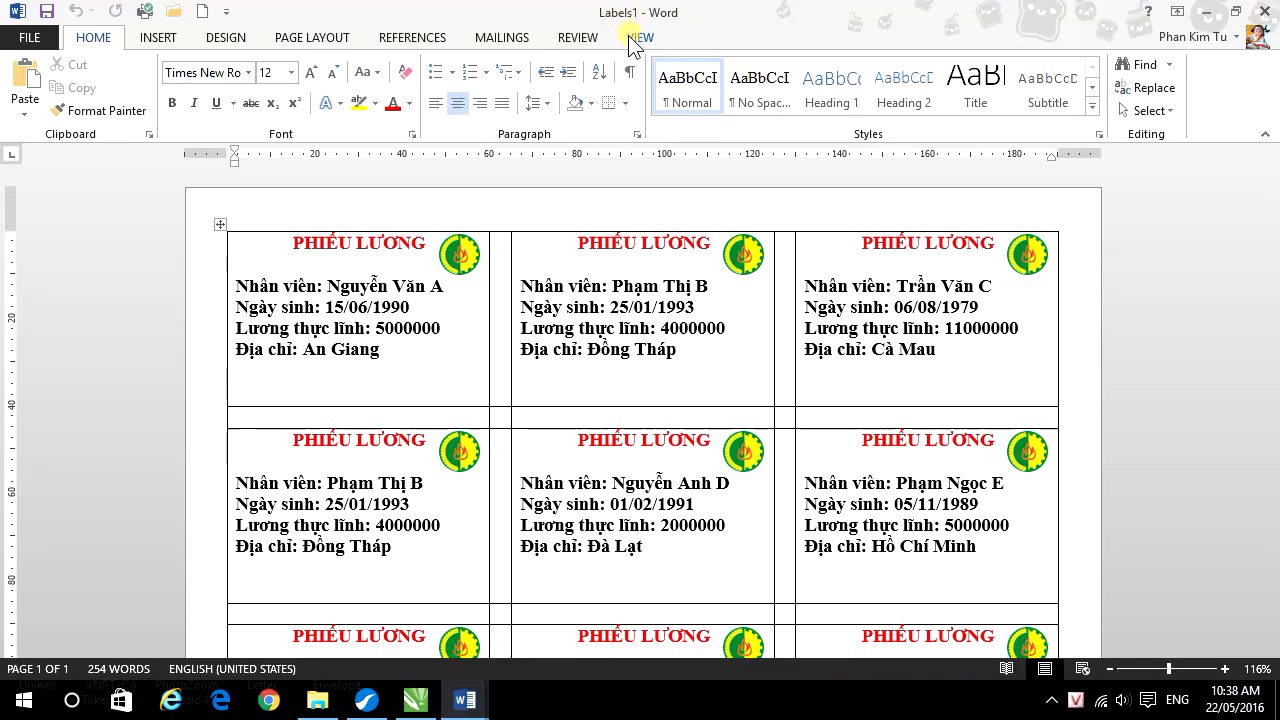
{"action": "scroll", "coordinate": [417, 371], "scroll_direction": "down", "scroll_amount": 1}
{"action": "scroll", "coordinate": [417, 371], "scroll_direction": "down", "scroll_amount": 6}
{"action": "scroll", "coordinate": [417, 371], "scroll_direction": "down", "scroll_amount": 3}
{"action": "scroll", "coordinate": [418, 372], "scroll_direction": "up", "scroll_amount": 5}
{"action": "scroll", "coordinate": [420, 373], "scroll_direction": "up", "scroll_amount": 4}
{"action": "scroll", "coordinate": [420, 373], "scroll_direction": "up", "scroll_amount": 4}
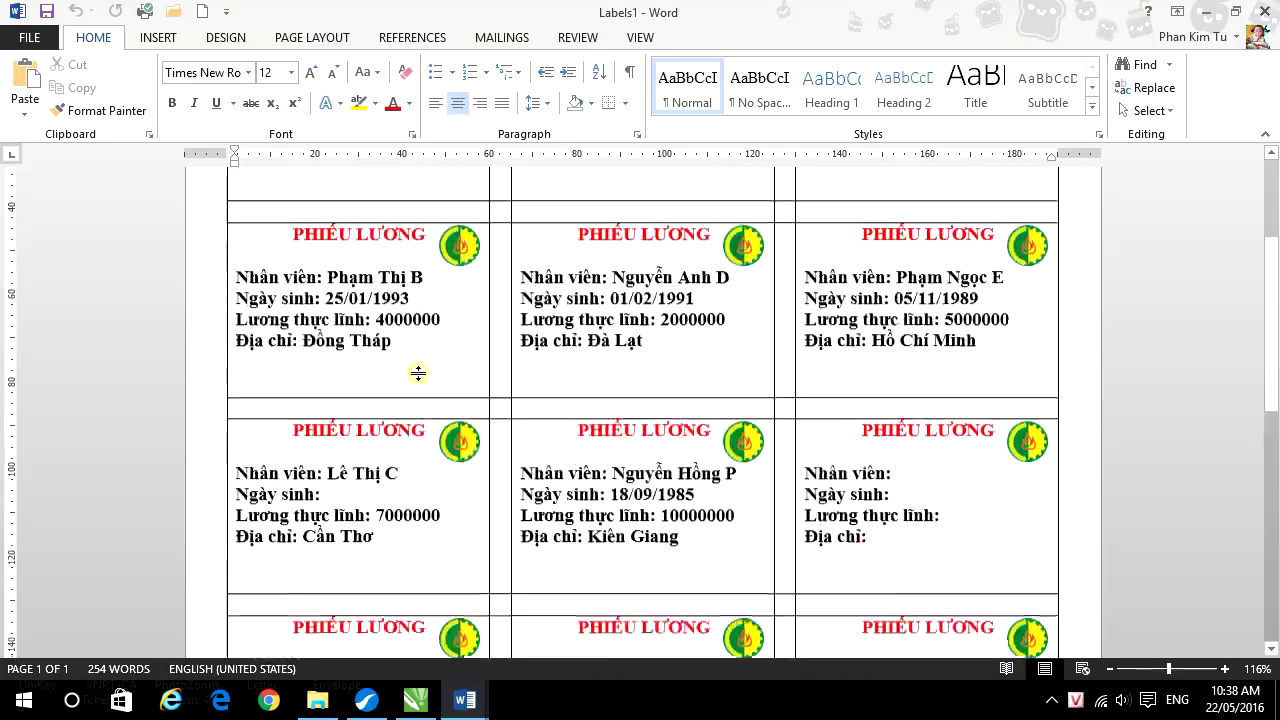
{"action": "scroll", "coordinate": [420, 373], "scroll_direction": "up", "scroll_amount": 3}
{"action": "scroll", "coordinate": [420, 373], "scroll_direction": "down", "scroll_amount": 3}
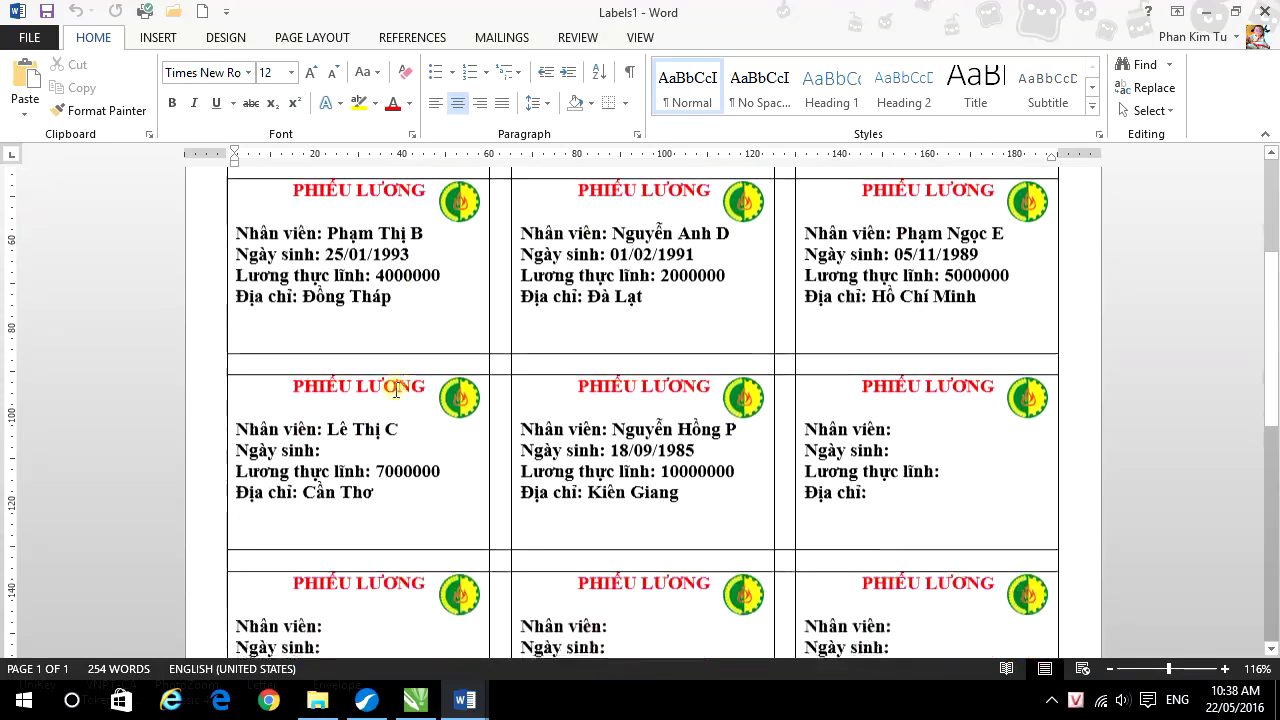
{"action": "scroll", "coordinate": [389, 377], "scroll_direction": "down", "scroll_amount": 5}
{"action": "scroll", "coordinate": [386, 357], "scroll_direction": "up", "scroll_amount": 2}
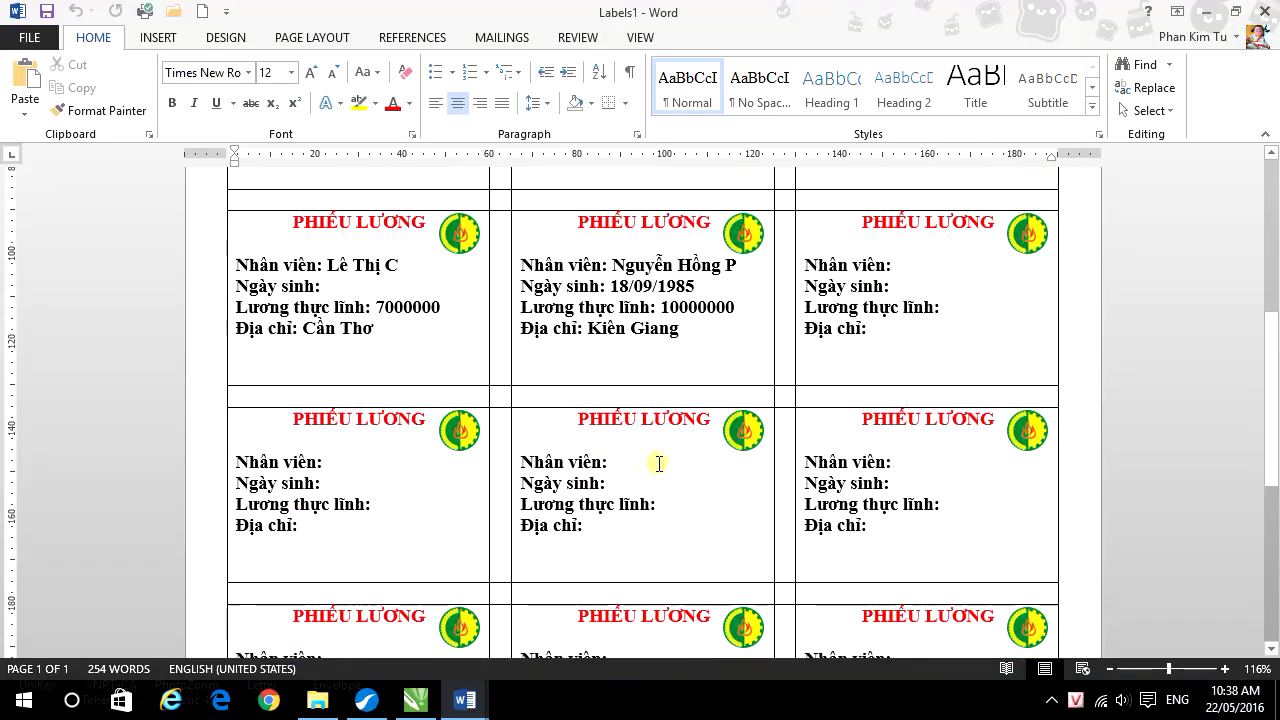
{"action": "scroll", "coordinate": [638, 480], "scroll_direction": "up", "scroll_amount": 3}
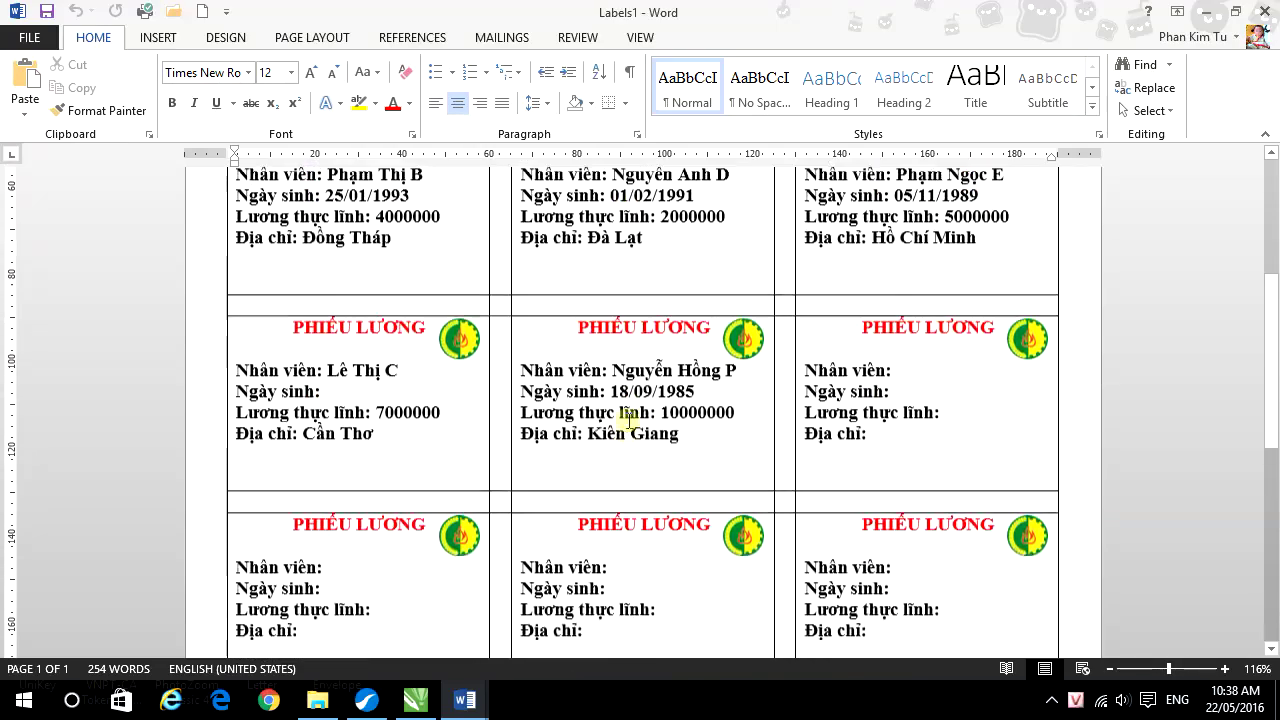
{"action": "scroll", "coordinate": [628, 420], "scroll_direction": "up", "scroll_amount": 4}
{"action": "scroll", "coordinate": [565, 396], "scroll_direction": "down", "scroll_amount": 2}
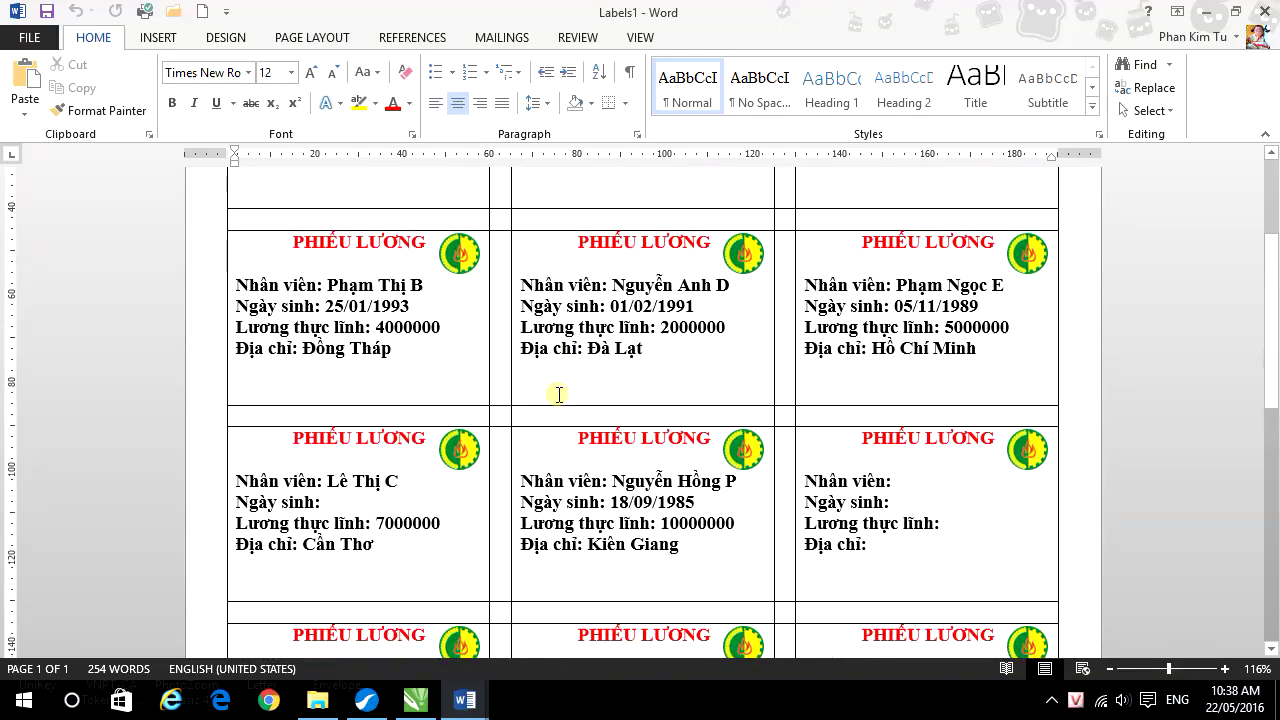
{"action": "scroll", "coordinate": [808, 497], "scroll_direction": "down", "scroll_amount": 3}
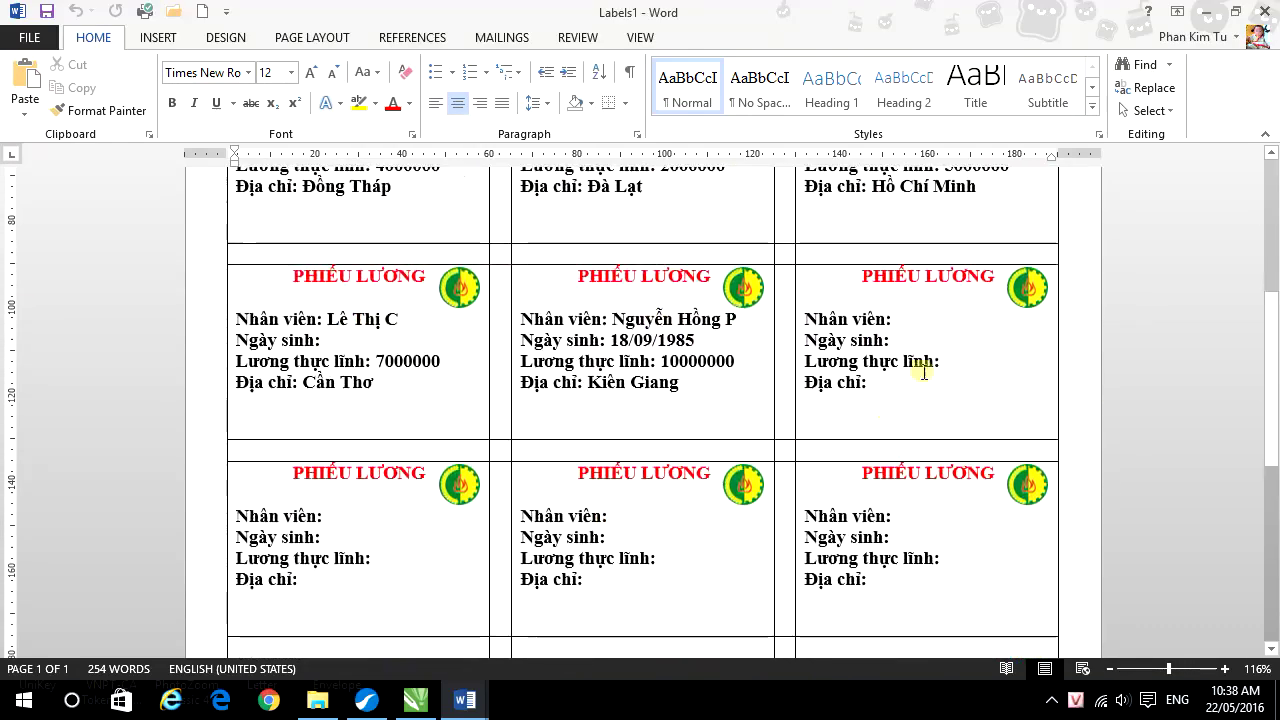
{"action": "left_click", "coordinate": [909, 319]}
{"action": "scroll", "coordinate": [623, 437], "scroll_direction": "down", "scroll_amount": 3}
{"action": "scroll", "coordinate": [634, 443], "scroll_direction": "down", "scroll_amount": 3}
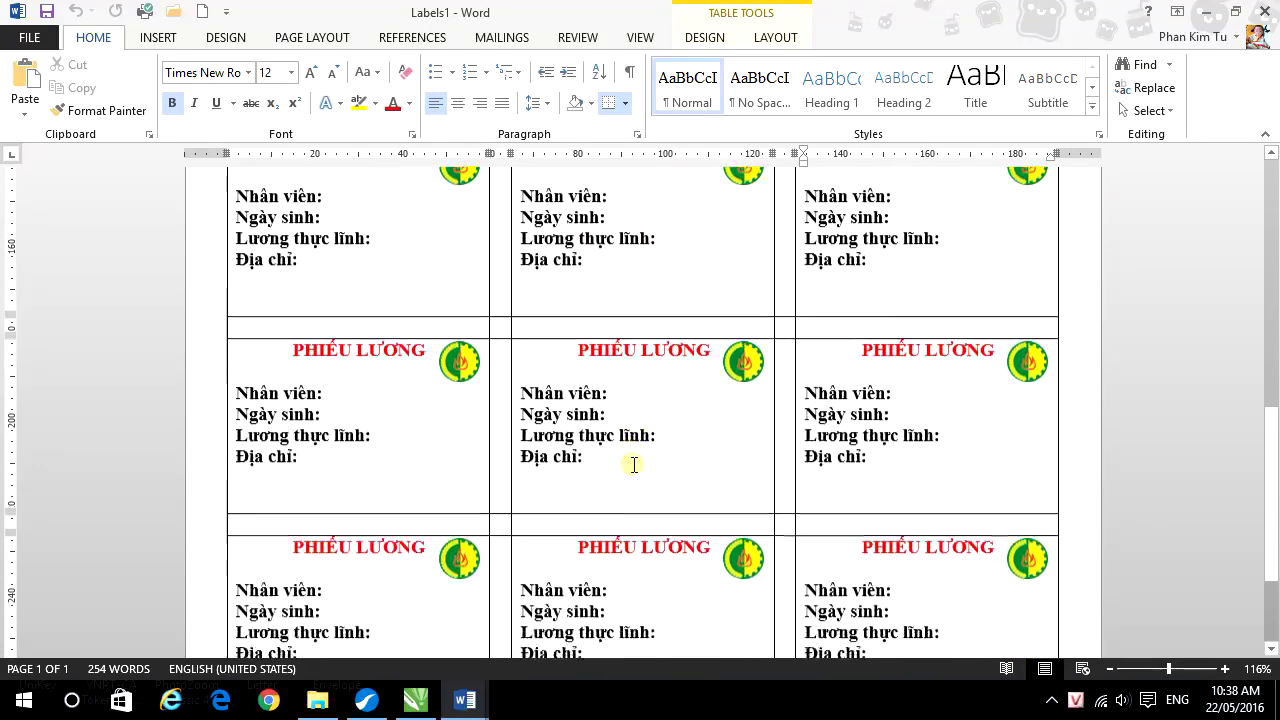
{"action": "scroll", "coordinate": [629, 386], "scroll_direction": "down", "scroll_amount": 3}
{"action": "scroll", "coordinate": [660, 428], "scroll_direction": "up", "scroll_amount": 3}
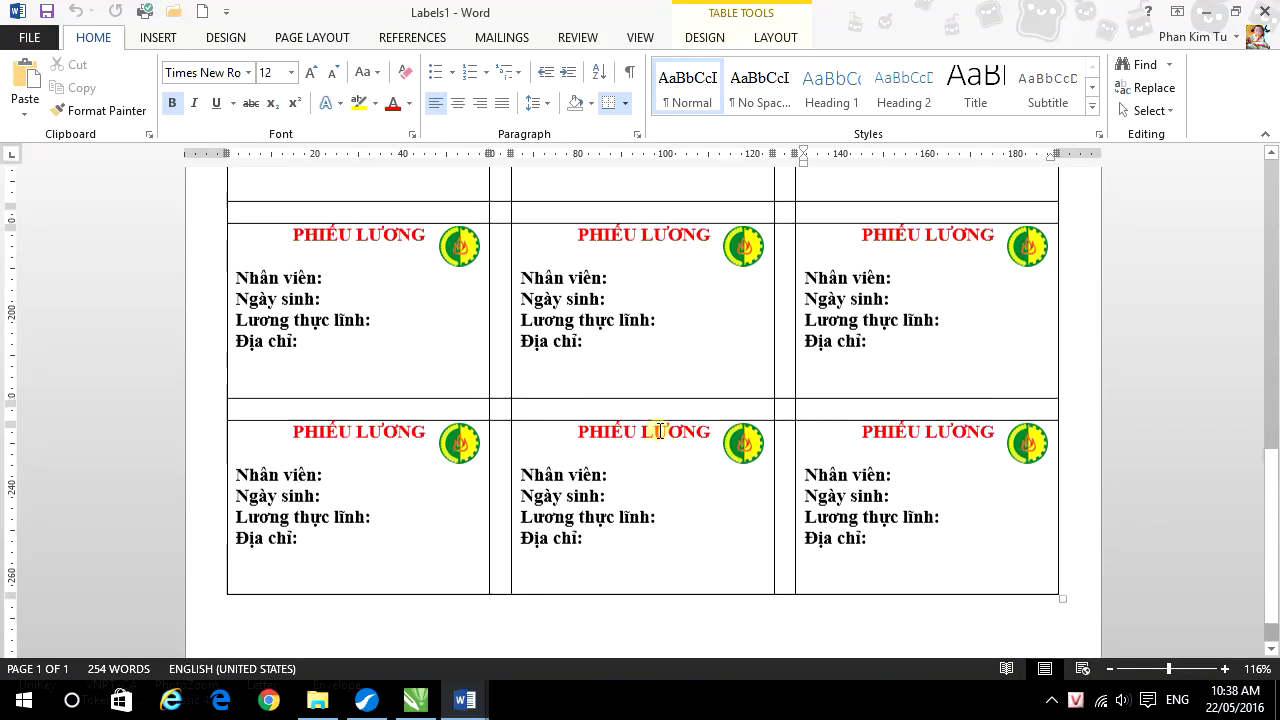
{"action": "scroll", "coordinate": [630, 420], "scroll_direction": "up", "scroll_amount": 2}
{"action": "scroll", "coordinate": [626, 410], "scroll_direction": "up", "scroll_amount": 4}
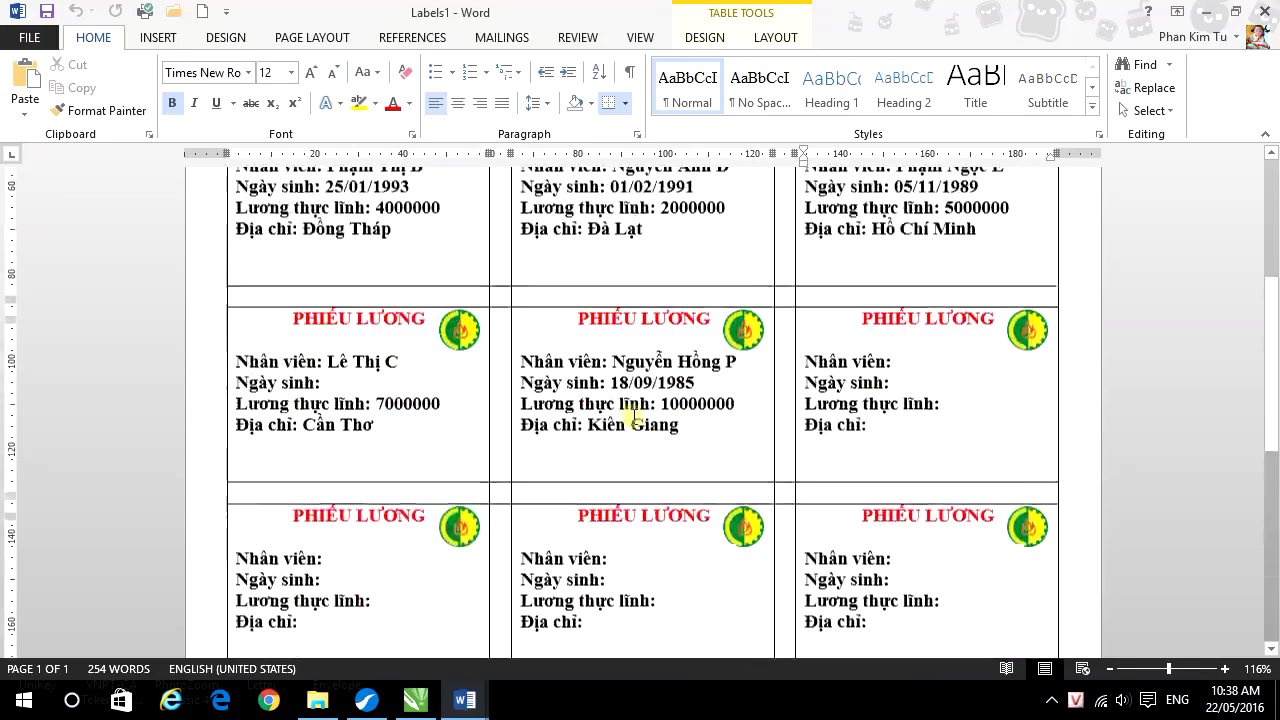
{"action": "scroll", "coordinate": [700, 390], "scroll_direction": "up", "scroll_amount": 1}
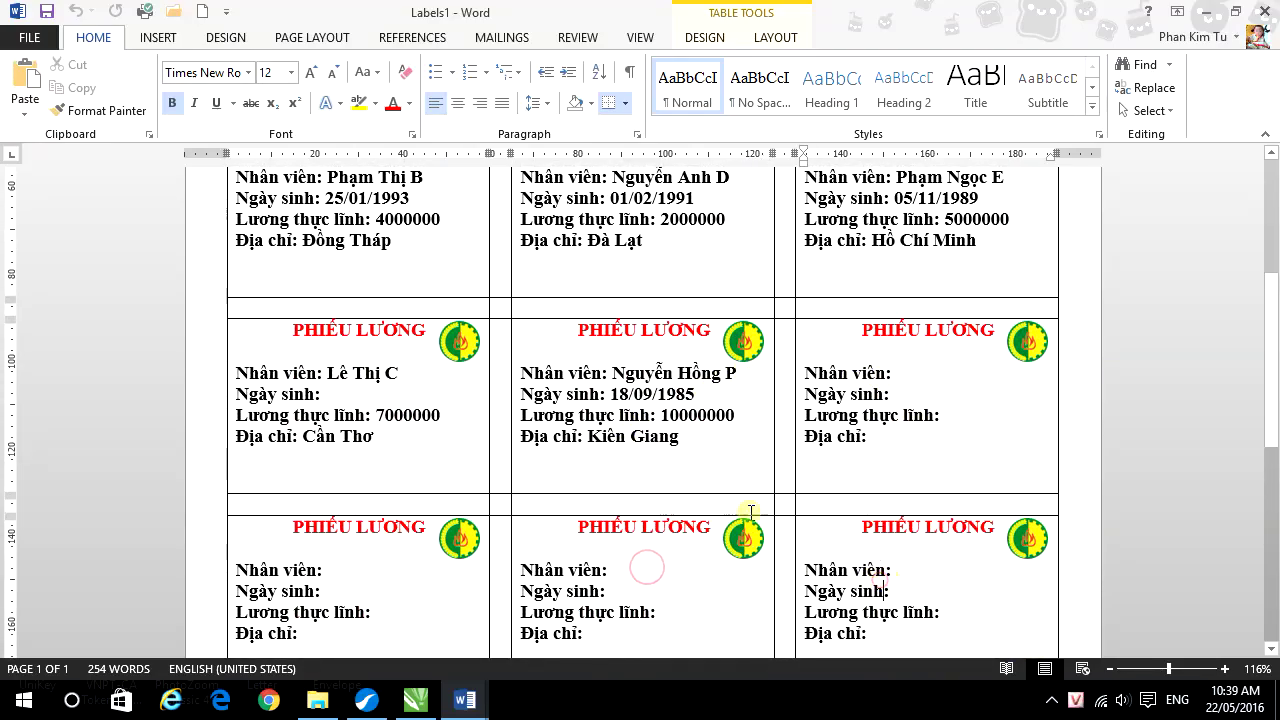
{"action": "scroll", "coordinate": [541, 435], "scroll_direction": "up", "scroll_amount": 5}
{"action": "scroll", "coordinate": [541, 435], "scroll_direction": "up", "scroll_amount": 1}
{"action": "scroll", "coordinate": [434, 360], "scroll_direction": "down", "scroll_amount": 2, "text": "ctrl"}
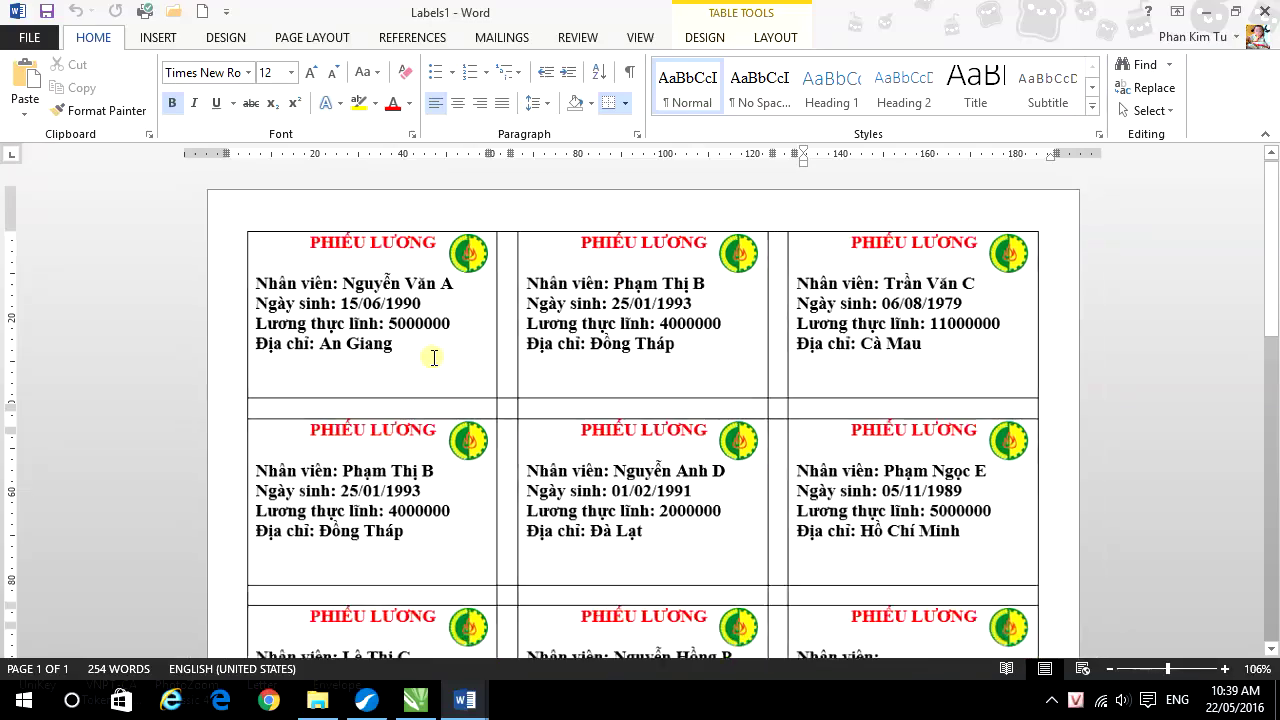
{"action": "scroll", "coordinate": [434, 360], "scroll_direction": "down", "scroll_amount": 2, "text": "ctrl"}
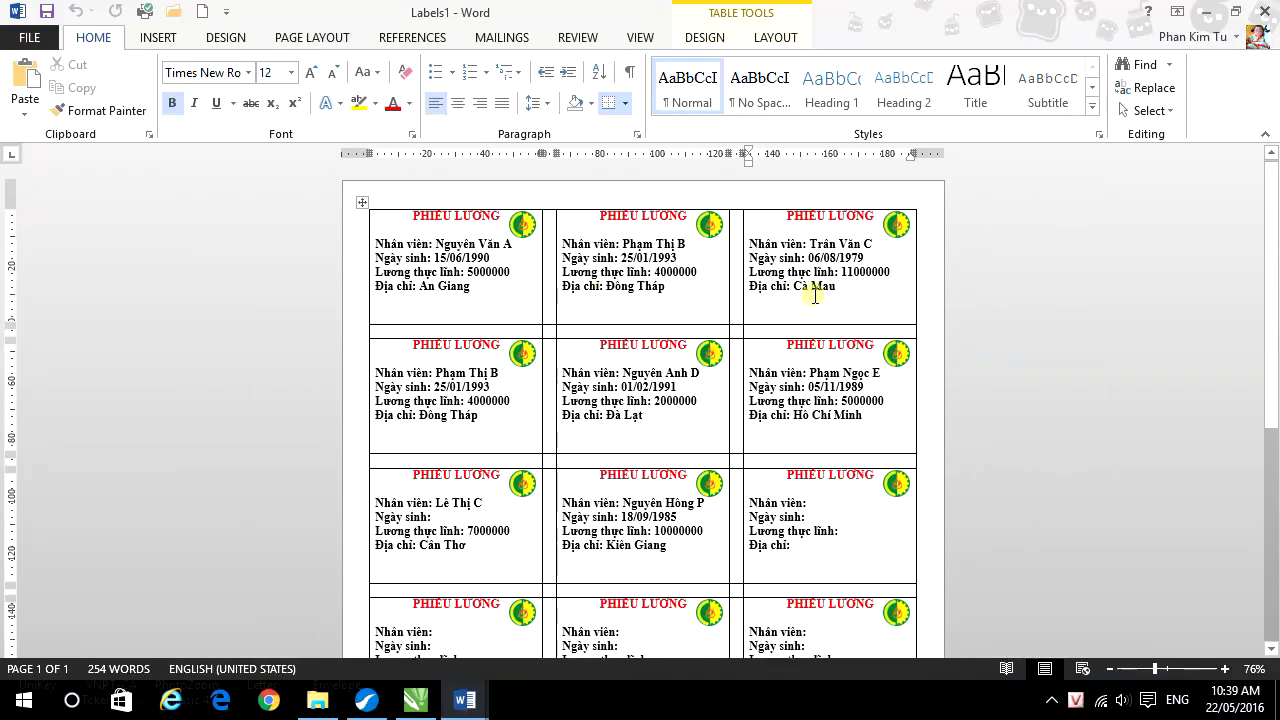
{"action": "scroll", "coordinate": [815, 295], "scroll_direction": "down", "scroll_amount": 2}
{"action": "scroll", "coordinate": [366, 480], "scroll_direction": "down", "scroll_amount": 4}
{"action": "scroll", "coordinate": [443, 551], "scroll_direction": "down", "scroll_amount": 2}
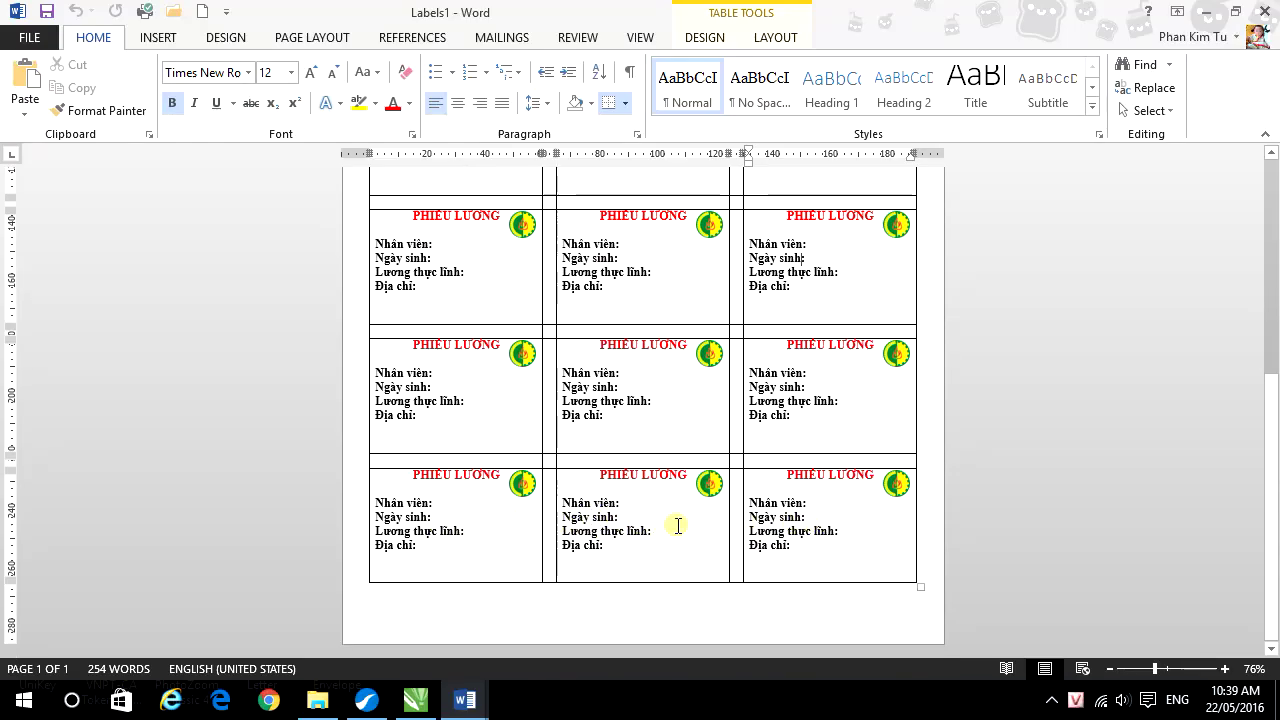
{"action": "scroll", "coordinate": [657, 503], "scroll_direction": "up", "scroll_amount": 1}
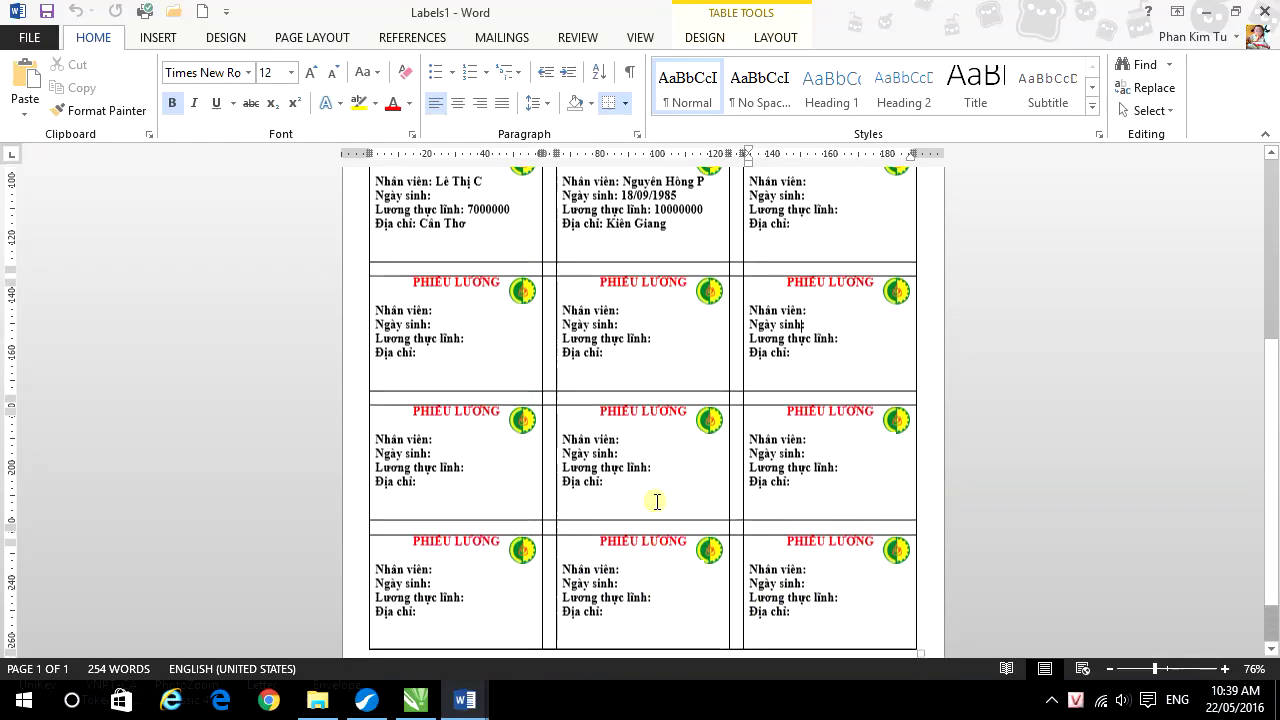
{"action": "scroll", "coordinate": [649, 486], "scroll_direction": "up", "scroll_amount": 2}
{"action": "scroll", "coordinate": [651, 480], "scroll_direction": "up", "scroll_amount": 3}
{"action": "scroll", "coordinate": [654, 479], "scroll_direction": "up", "scroll_amount": 2}
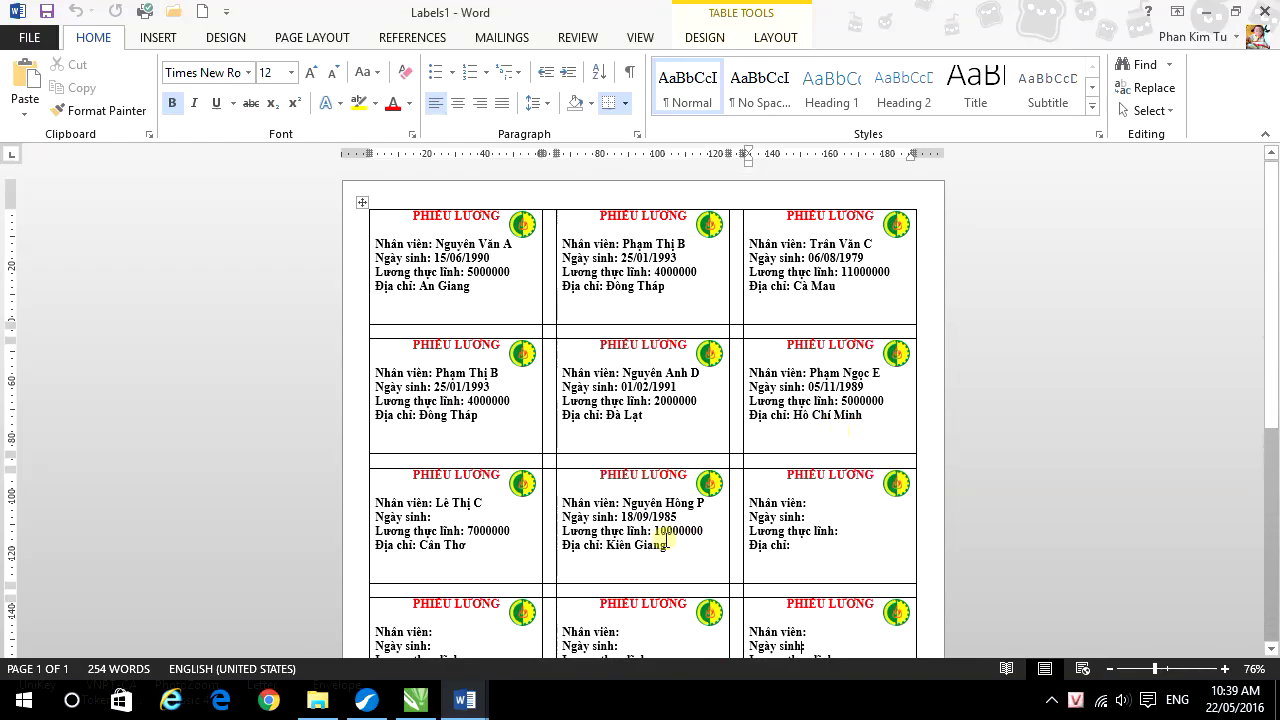
{"action": "scroll", "coordinate": [790, 535], "scroll_direction": "down", "scroll_amount": 2}
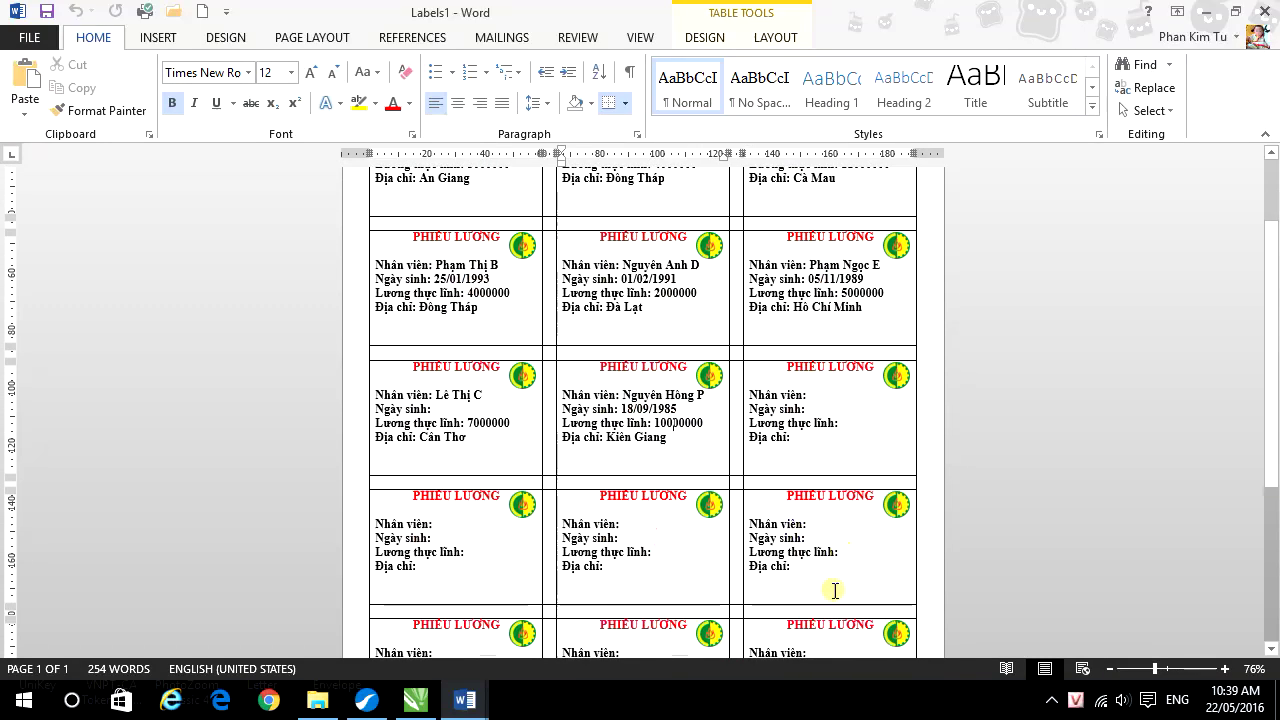
{"action": "scroll", "coordinate": [785, 584], "scroll_direction": "up", "scroll_amount": 2}
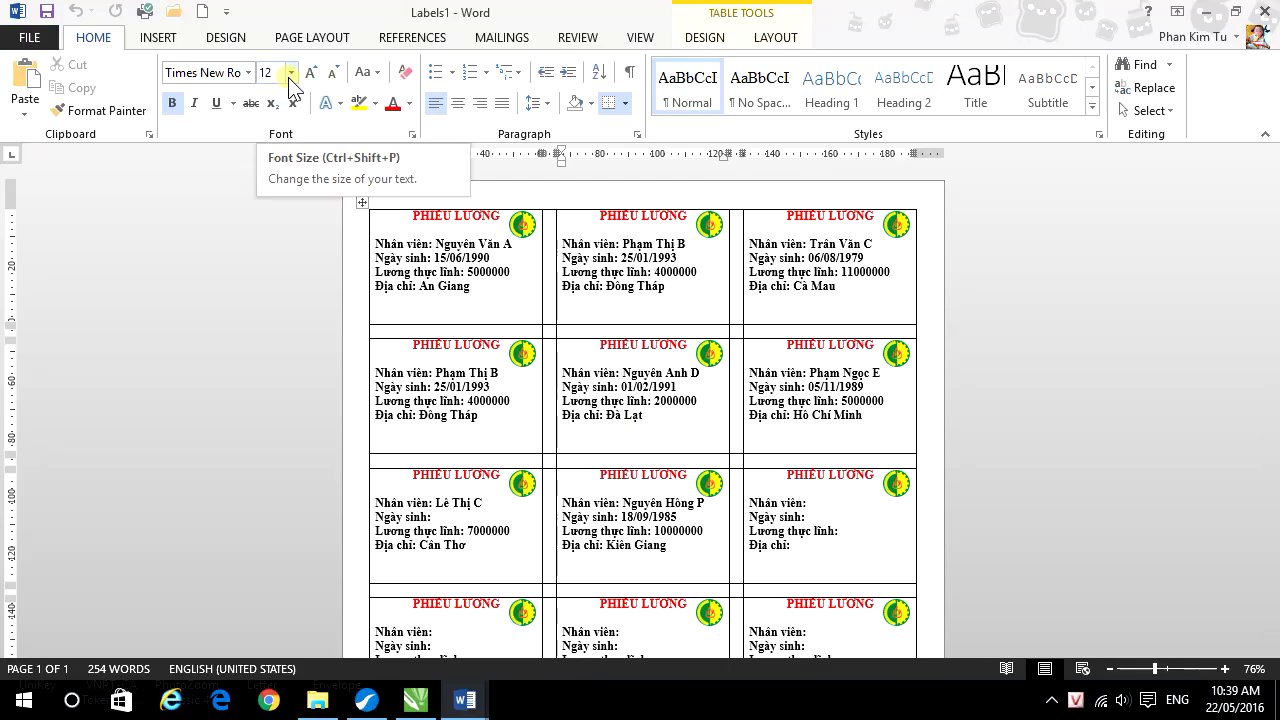
- Show the Mailings tools and open then dismiss the Start Mail Merge list
{"action": "left_click", "coordinate": [491, 38]}
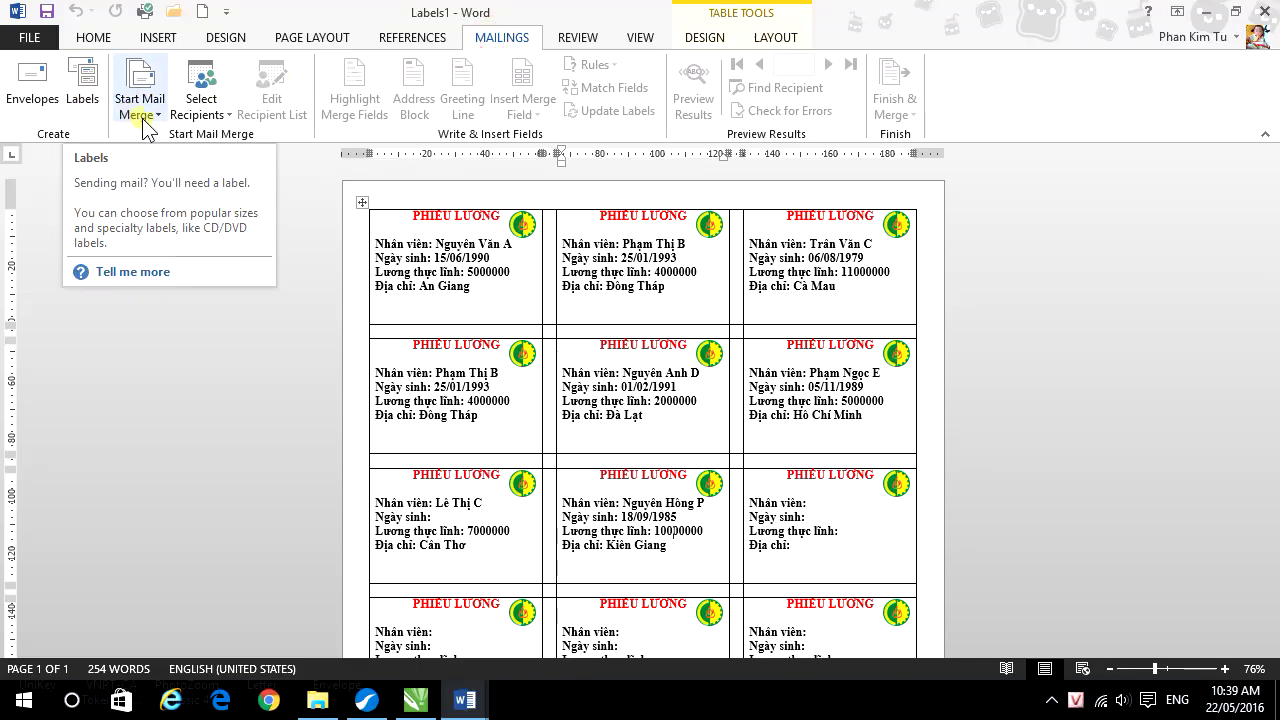
{"action": "left_click", "coordinate": [140, 120]}
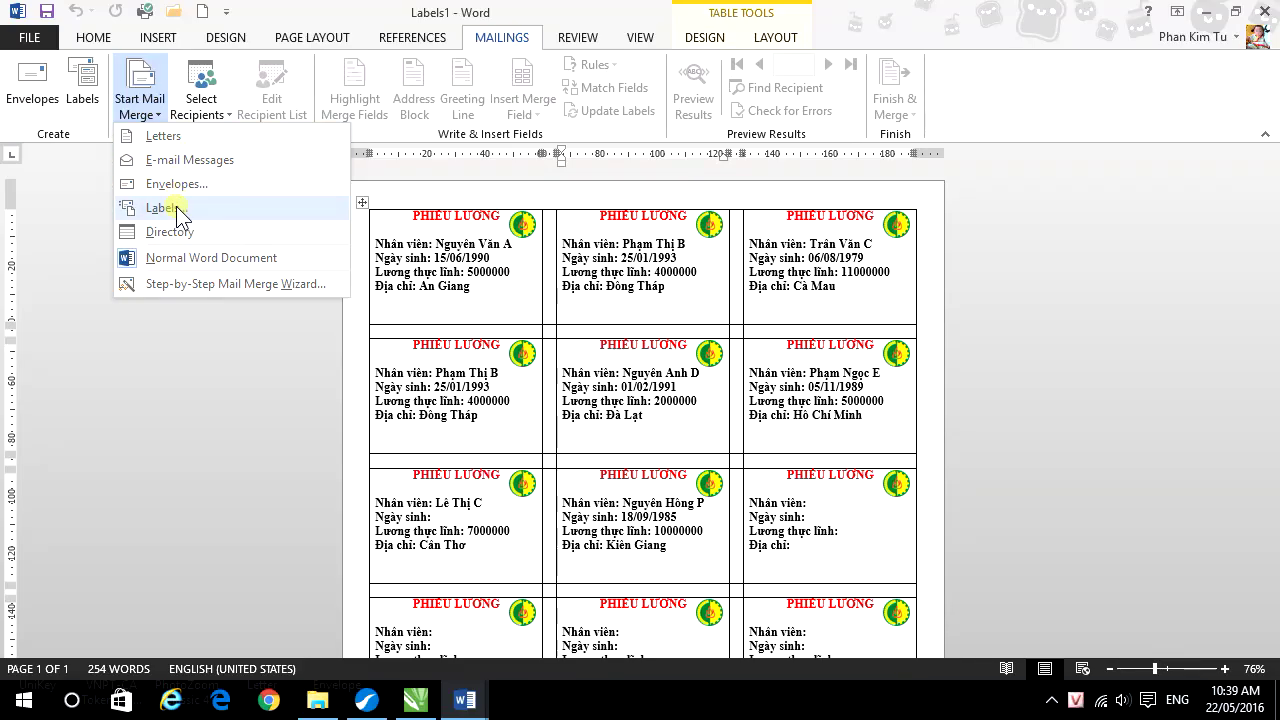
{"action": "left_click", "coordinate": [478, 264]}
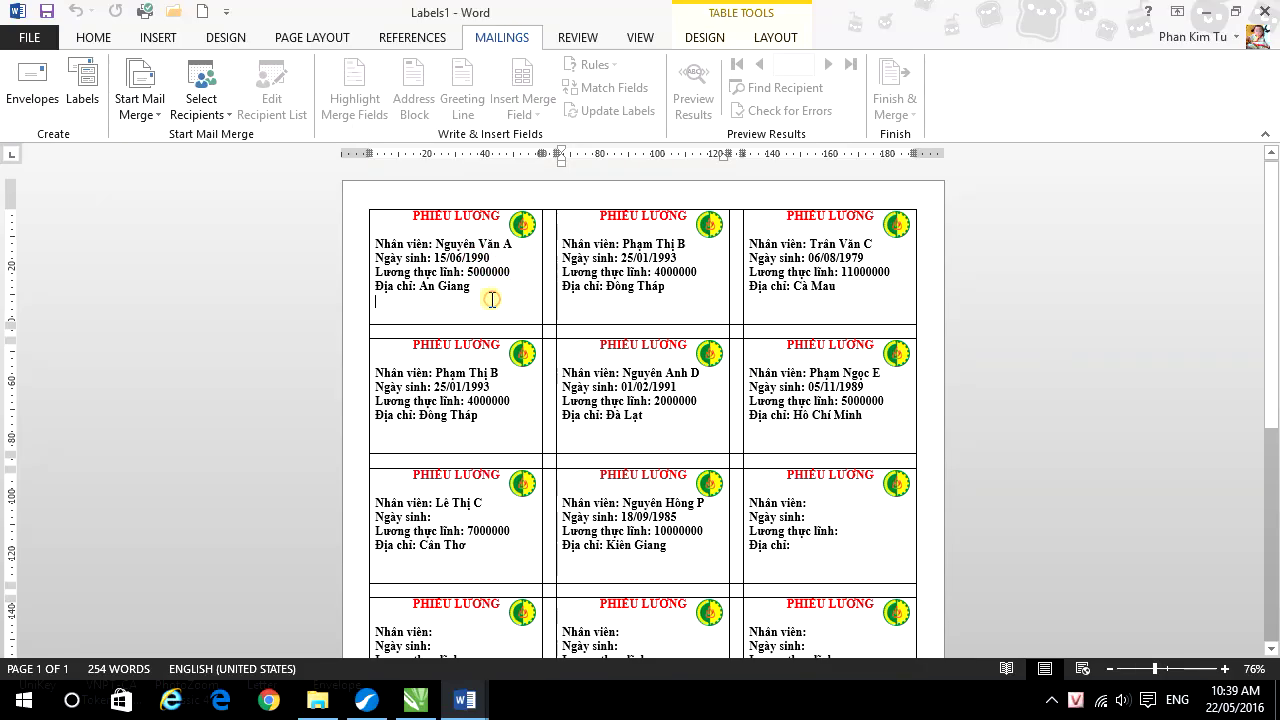
- Place the caret after An Giang in the first label and scroll through the labels
{"action": "left_click_drag", "start_coordinate": [492, 299], "coordinate": [488, 293]}
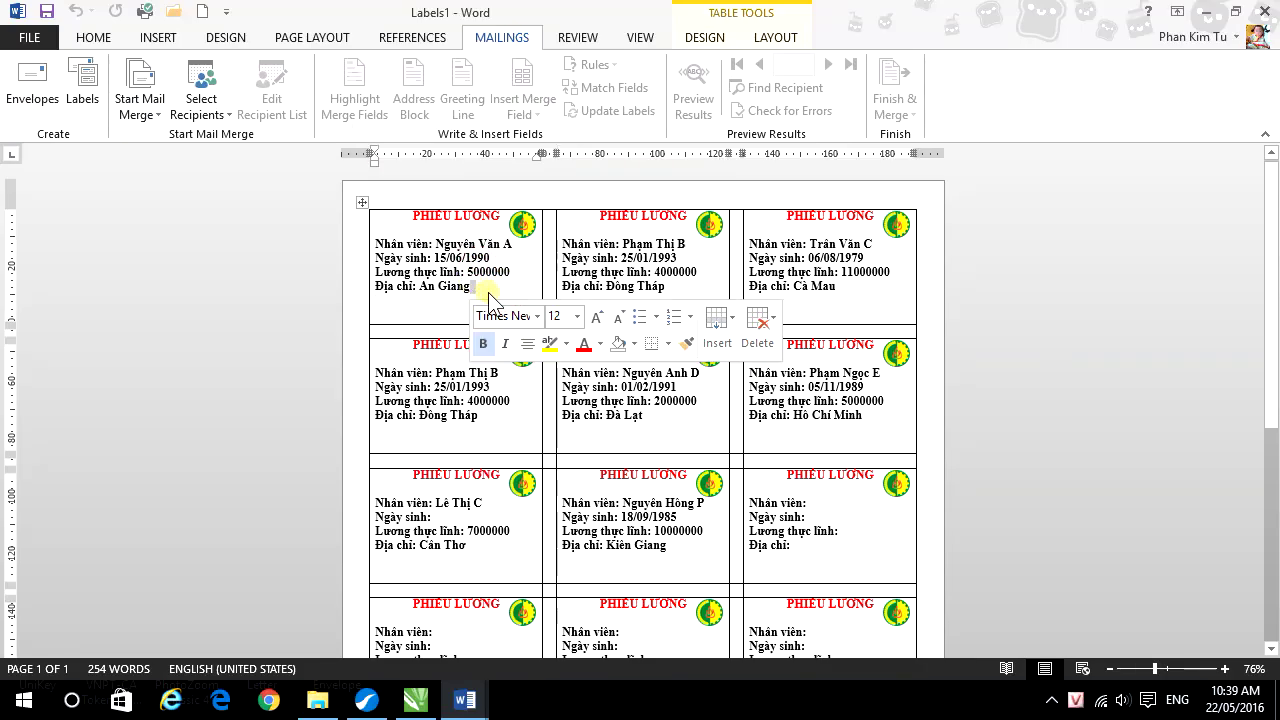
{"action": "left_click", "coordinate": [480, 288]}
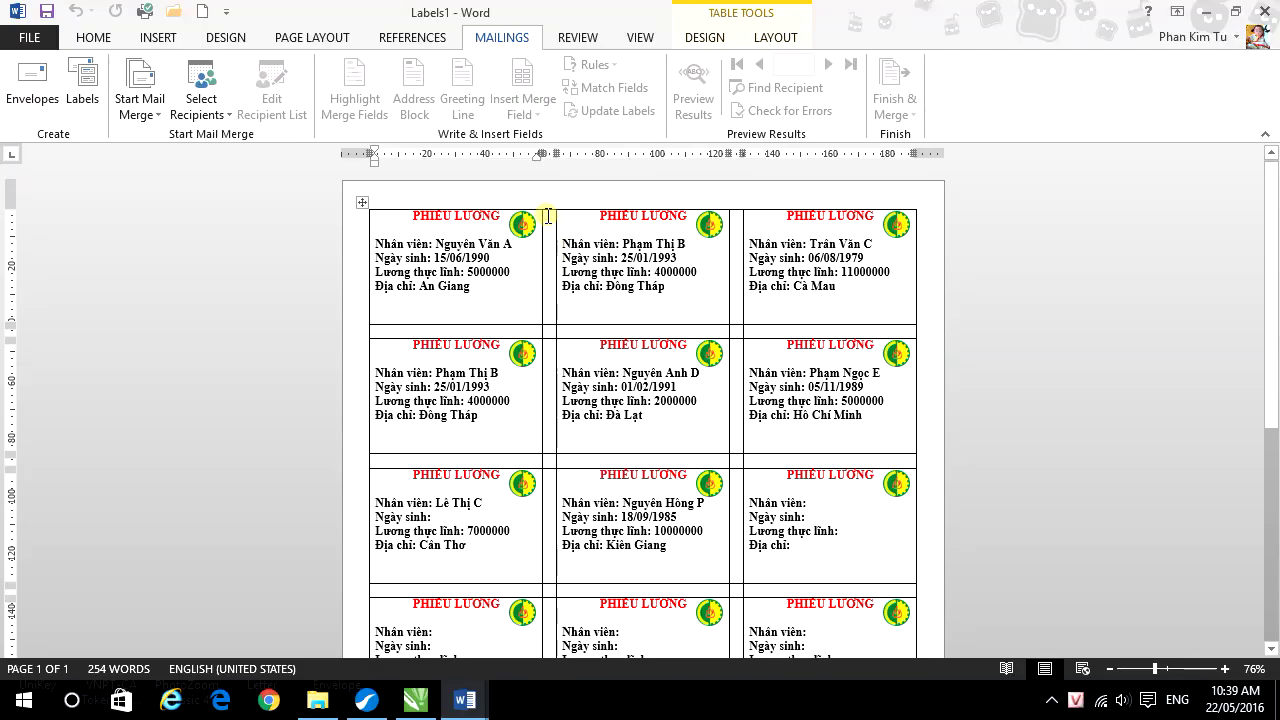
{"action": "scroll", "coordinate": [549, 351], "scroll_direction": "down", "scroll_amount": 3}
{"action": "scroll", "coordinate": [549, 351], "scroll_direction": "down", "scroll_amount": 5}
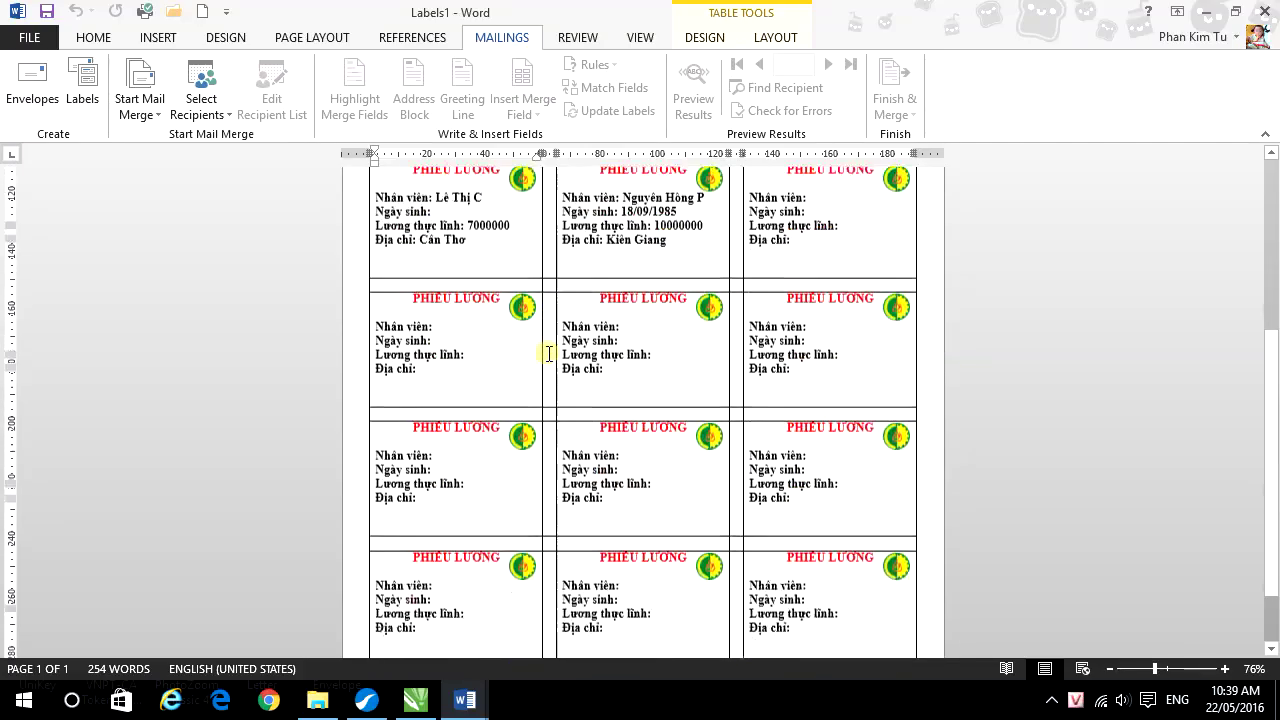
{"action": "scroll", "coordinate": [549, 351], "scroll_direction": "up", "scroll_amount": 5}
{"action": "scroll", "coordinate": [548, 280], "scroll_direction": "up", "scroll_amount": 3}
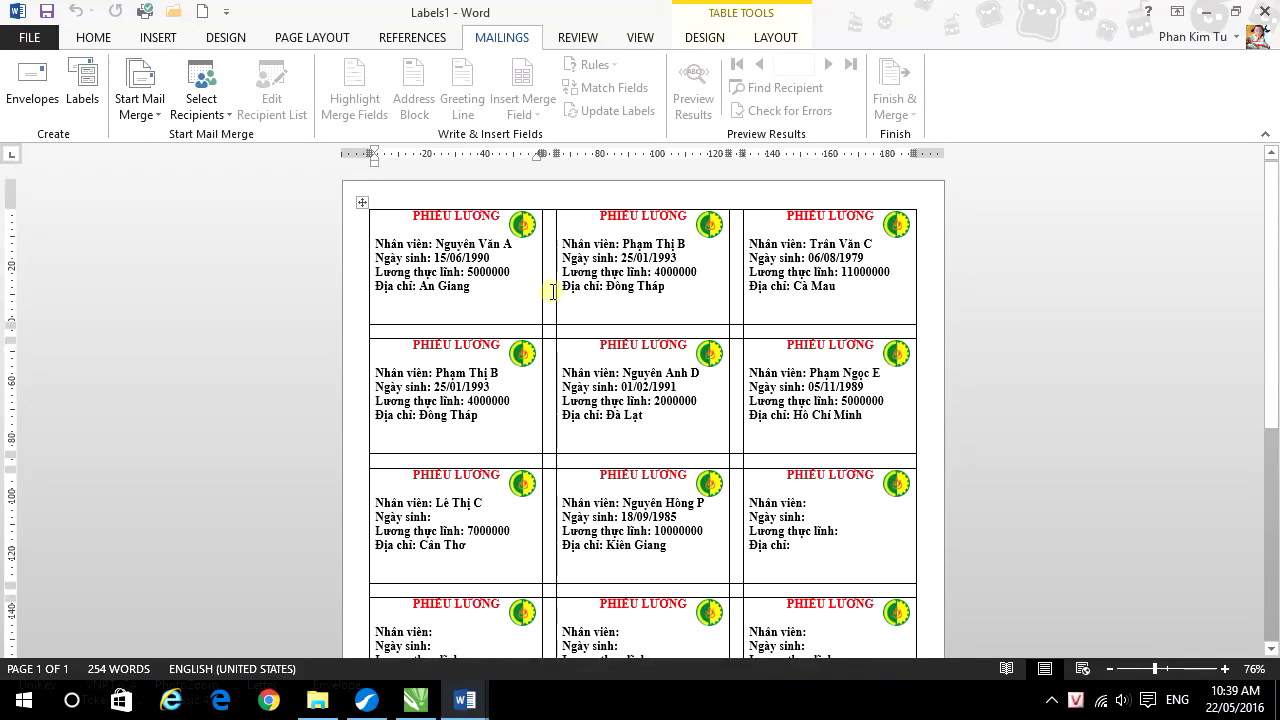